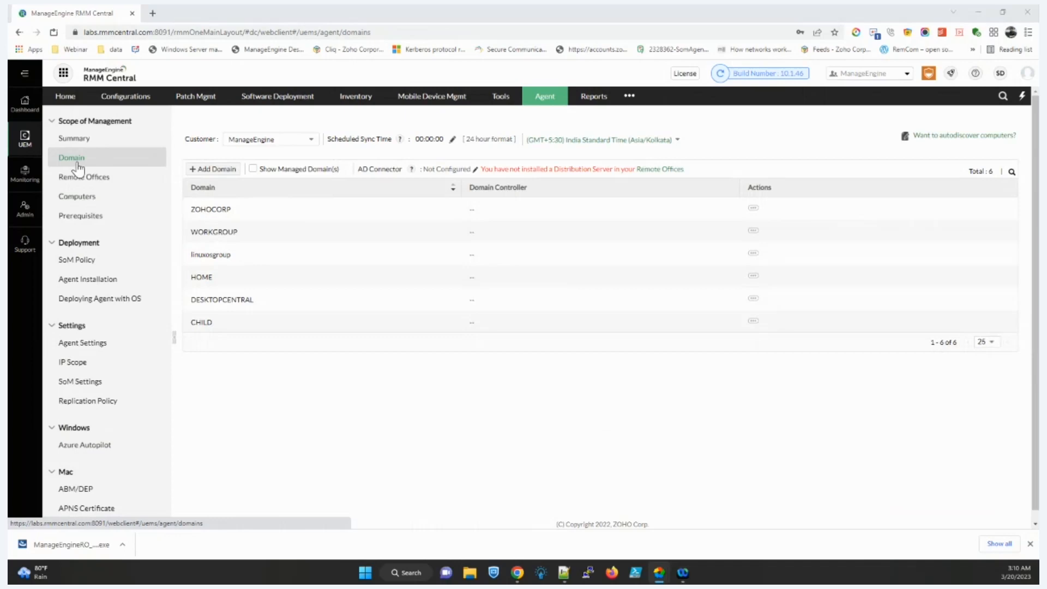
Step: Open the SoM Policy settings and check the Choose Domains/OUs list, which has no domains to select
key("alt+Tab")
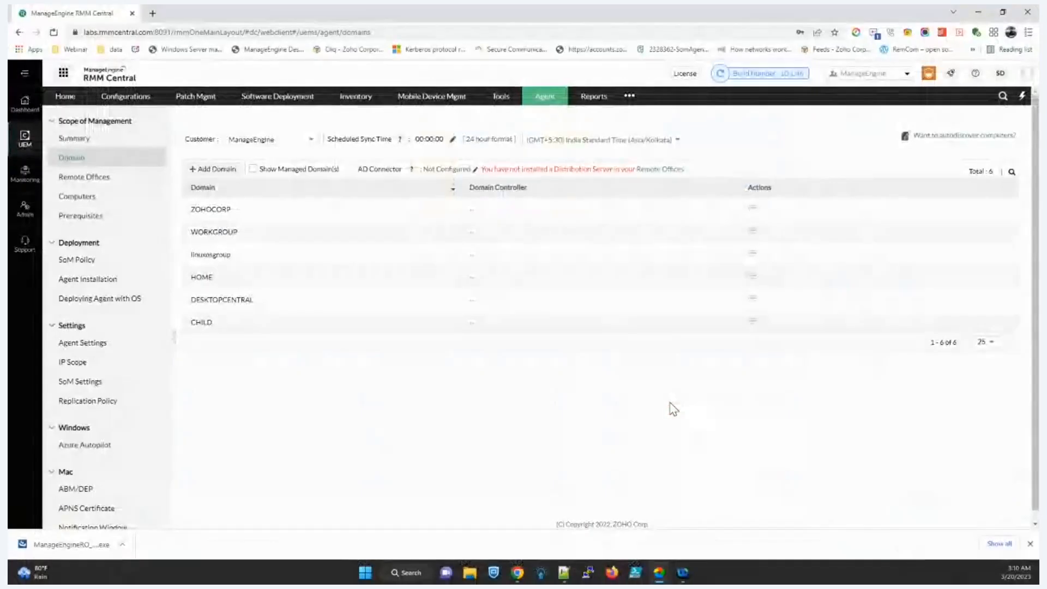
left_click(101, 259)
scroll(577, 397, "down", 3)
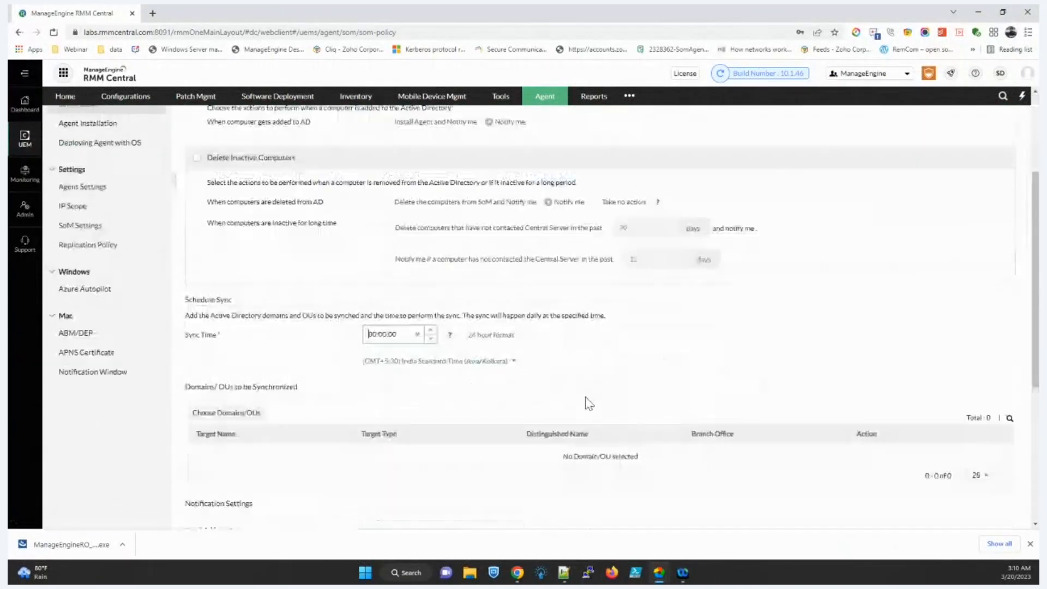
left_click(240, 407)
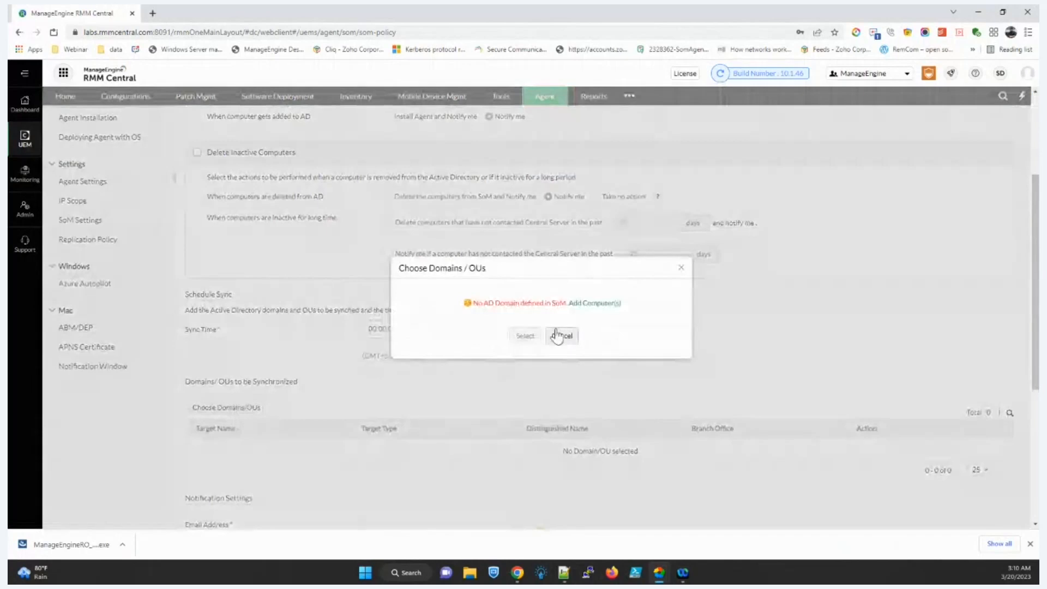
left_click(560, 336)
scroll(511, 425, "down", 1)
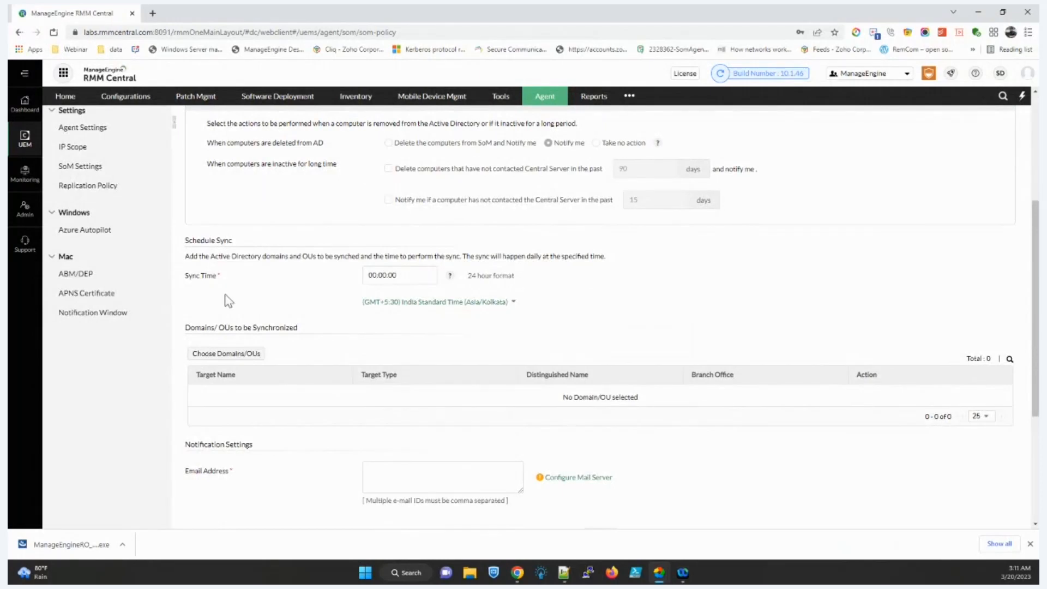
scroll(228, 301, "up", 3)
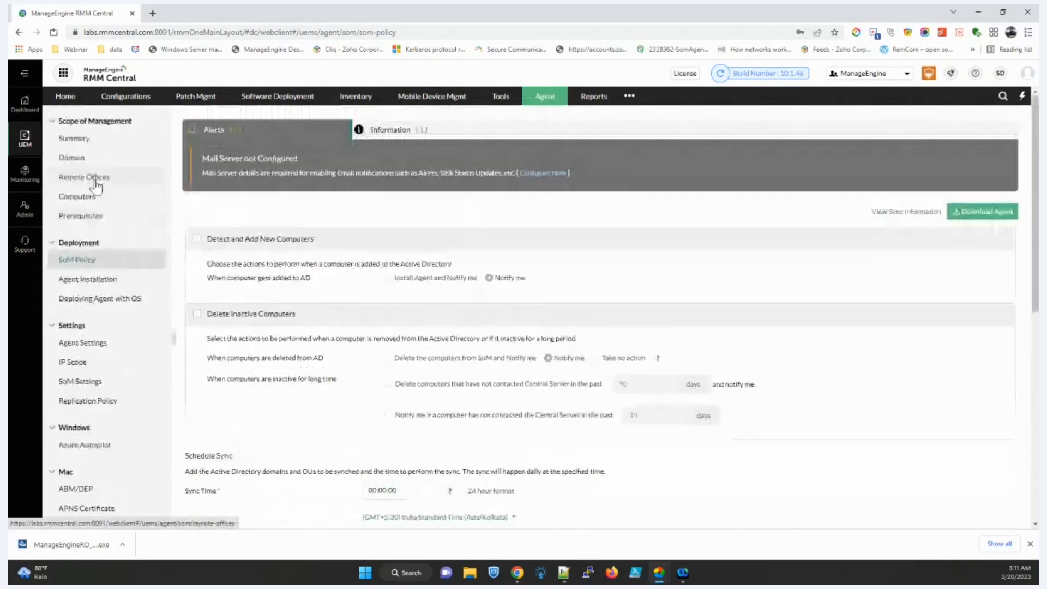
Step: View the Remote Offices list, then the Computers list and its Download Agent options
left_click(96, 178)
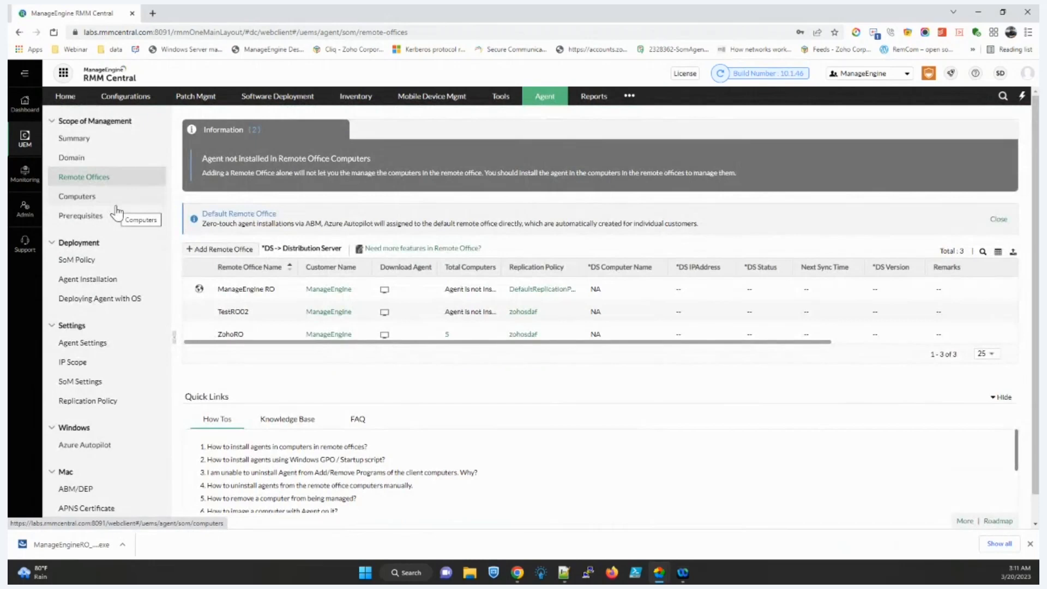
left_click(116, 210)
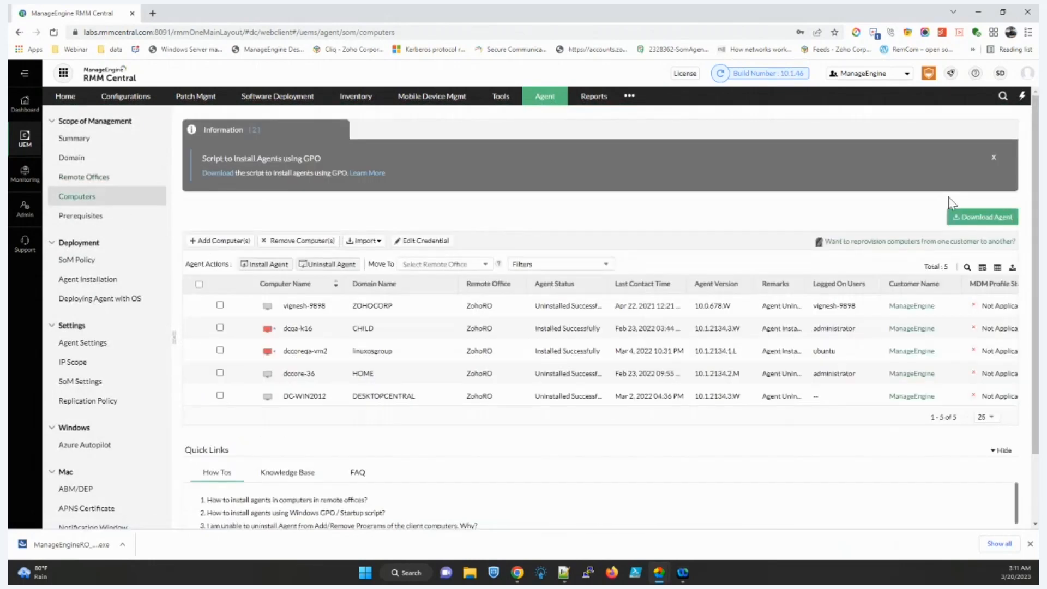
left_click(963, 219)
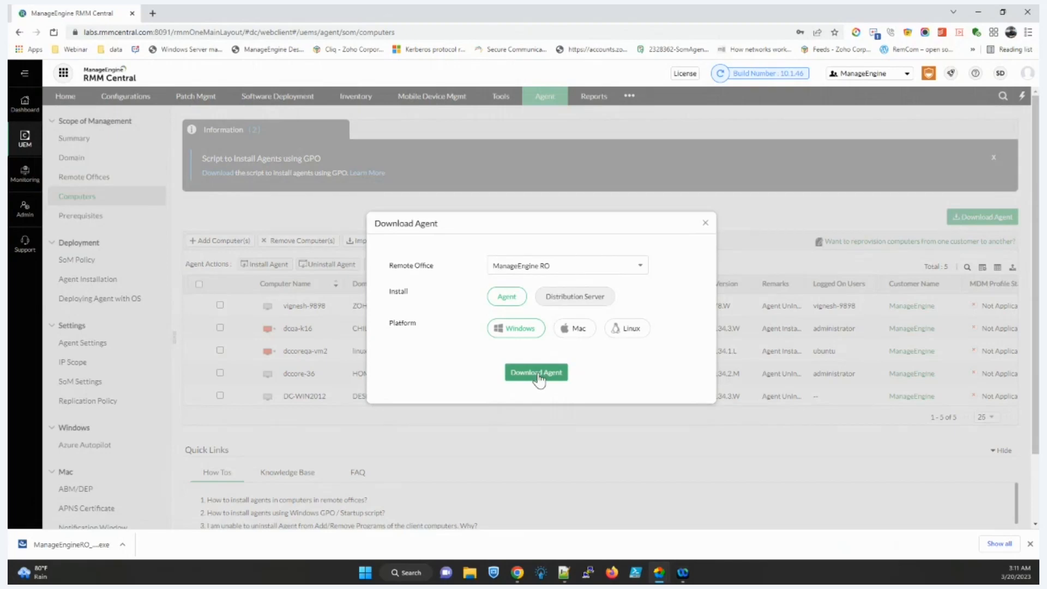
left_click(706, 224)
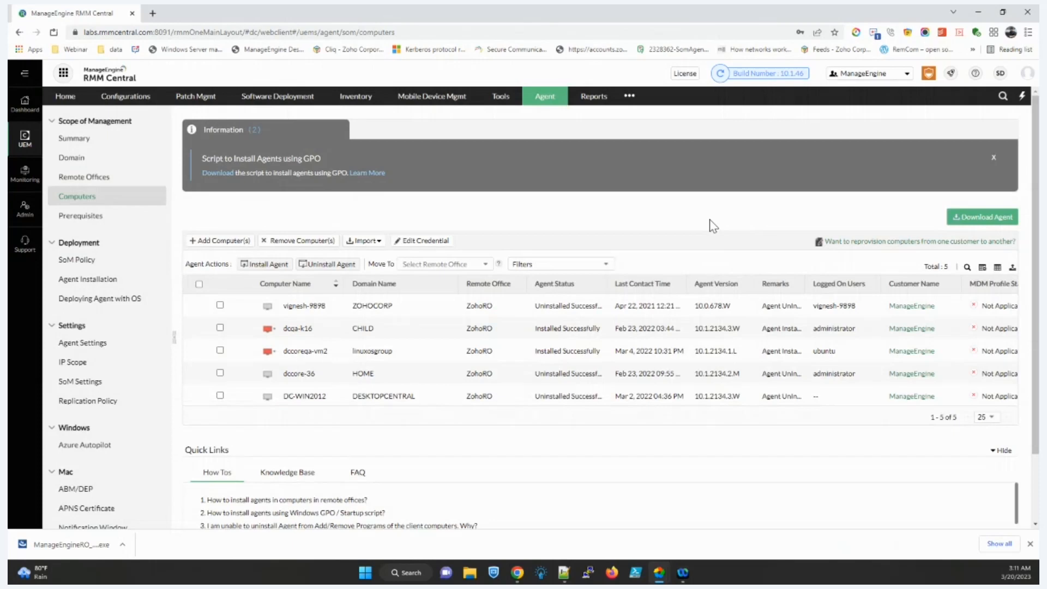
Step: Recheck the Download Agent options and the five-computer list, then go to Patch Mgmt
left_click(955, 218)
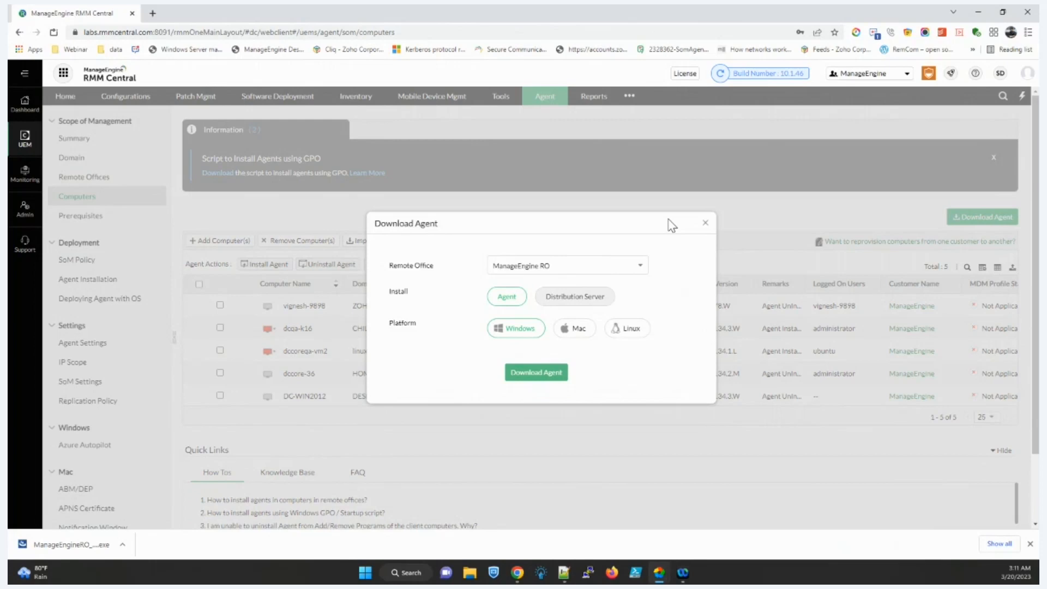
left_click(706, 224)
scroll(105, 262, "down", 1)
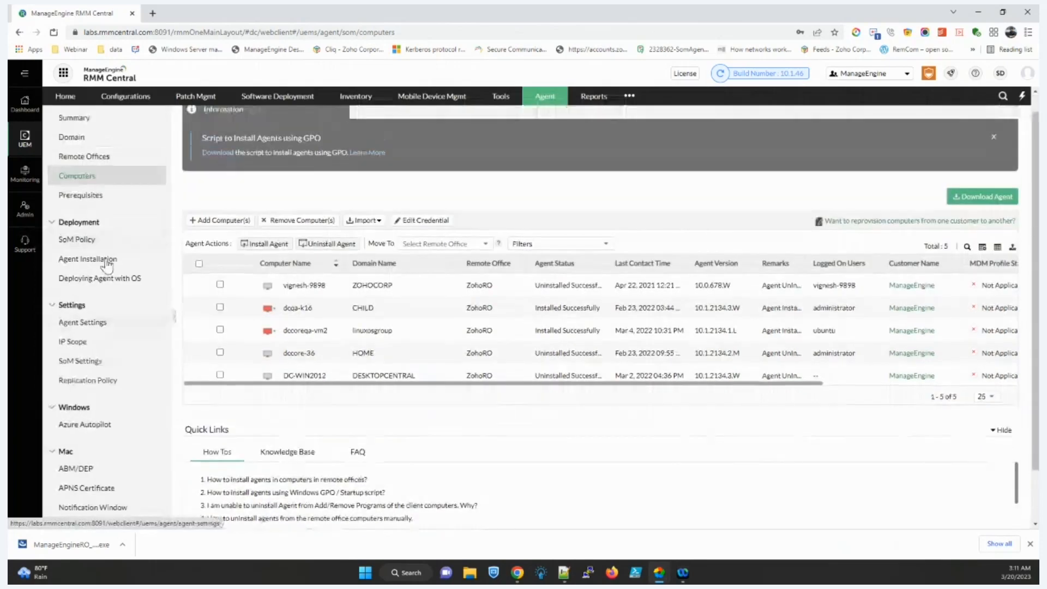
scroll(108, 266, "up", 1)
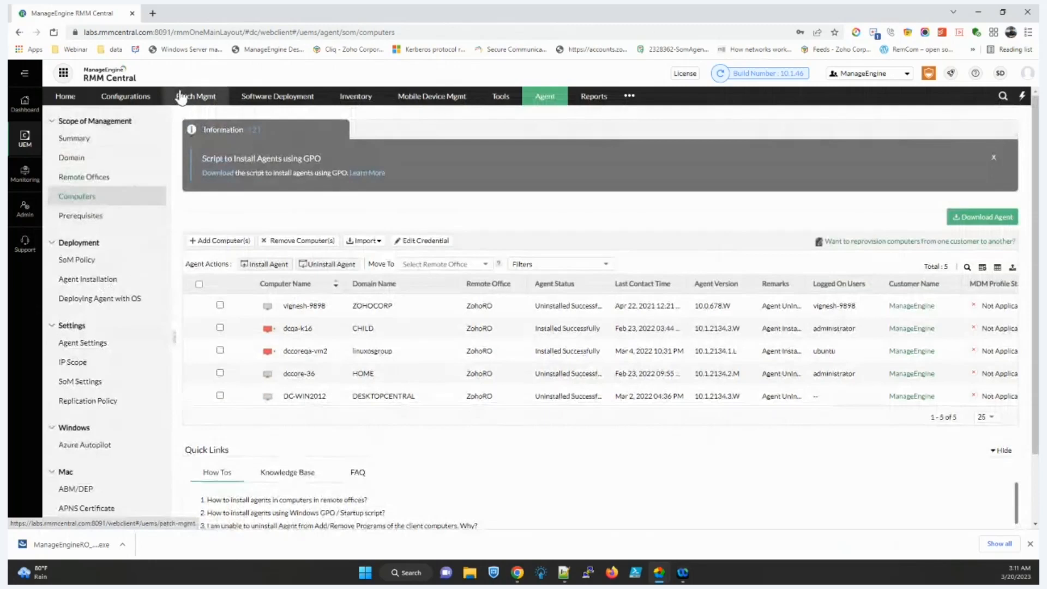
left_click(182, 97)
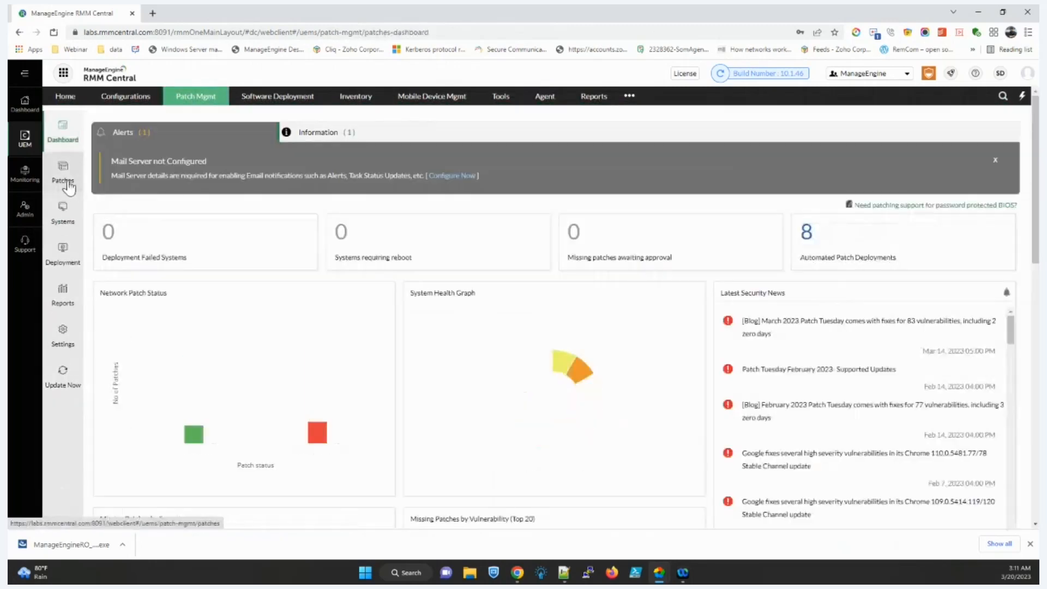
Step: Show the Missing Patches list with its six approved patches
left_click(63, 180)
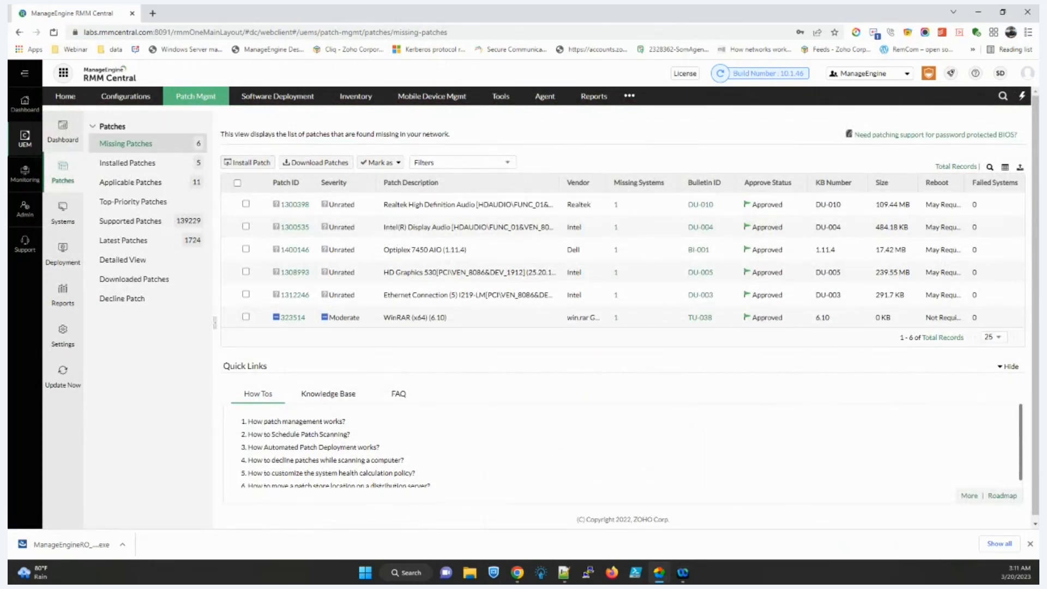
key("alt+Tab")
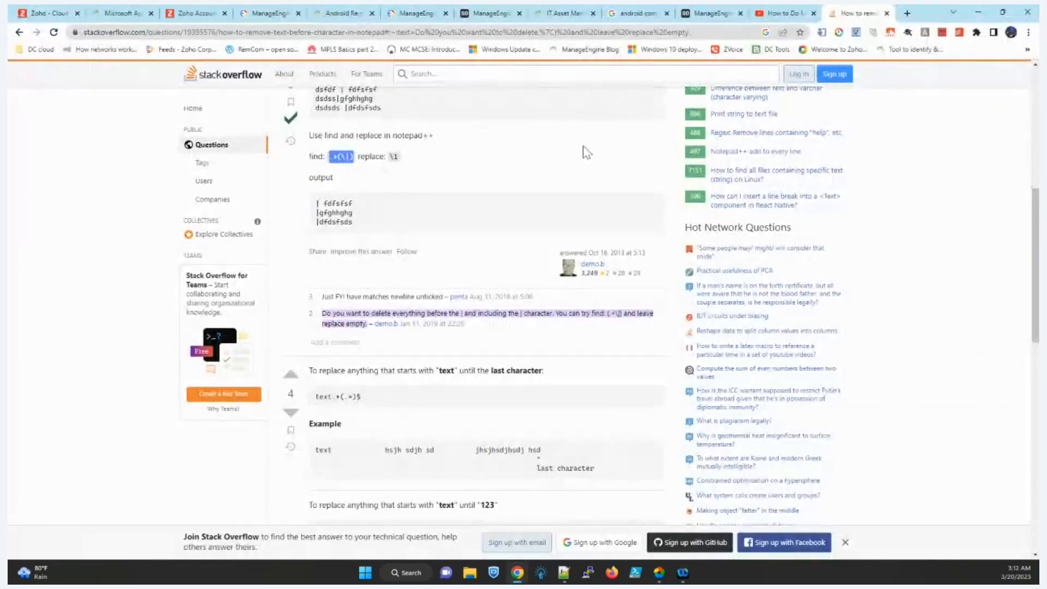
key("alt+Tab")
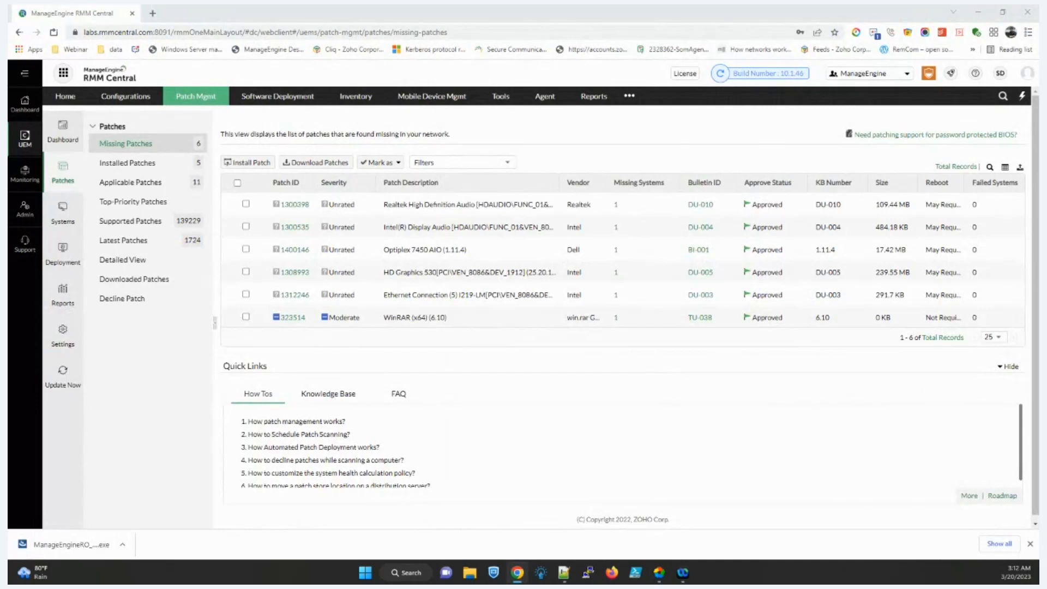
Step: Load the Endpoint Central supported applications page and scroll through the supported operating systems
left_click(154, 13)
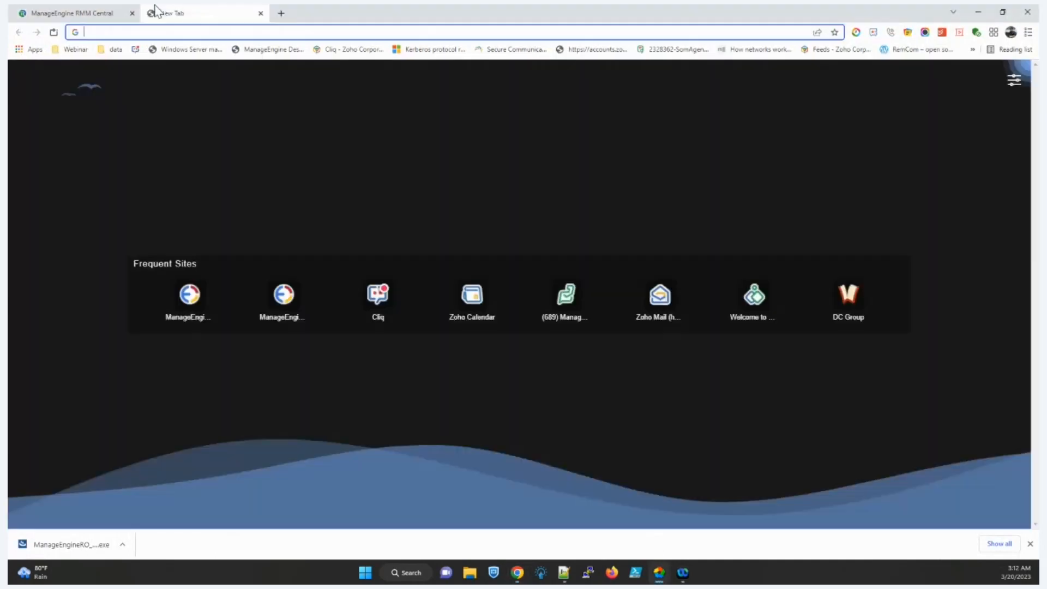
type("https://www.manageengine.com/products/desktop-central/patch_management_supported_application.html")
key("Return")
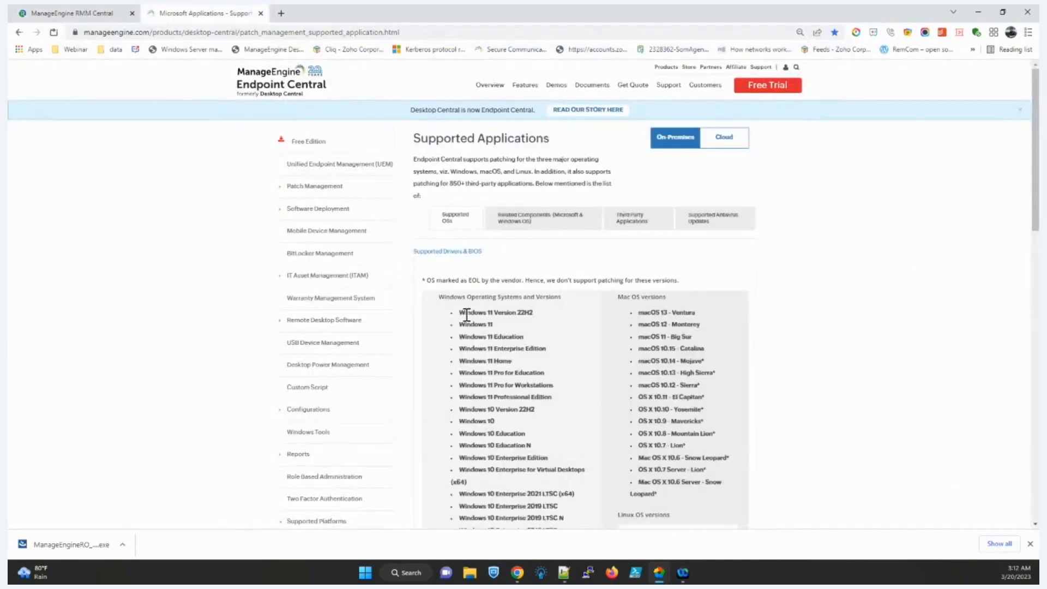
left_click_drag(465, 314, 511, 314)
scroll(510, 328, "down", 2)
scroll(508, 328, "down", 1)
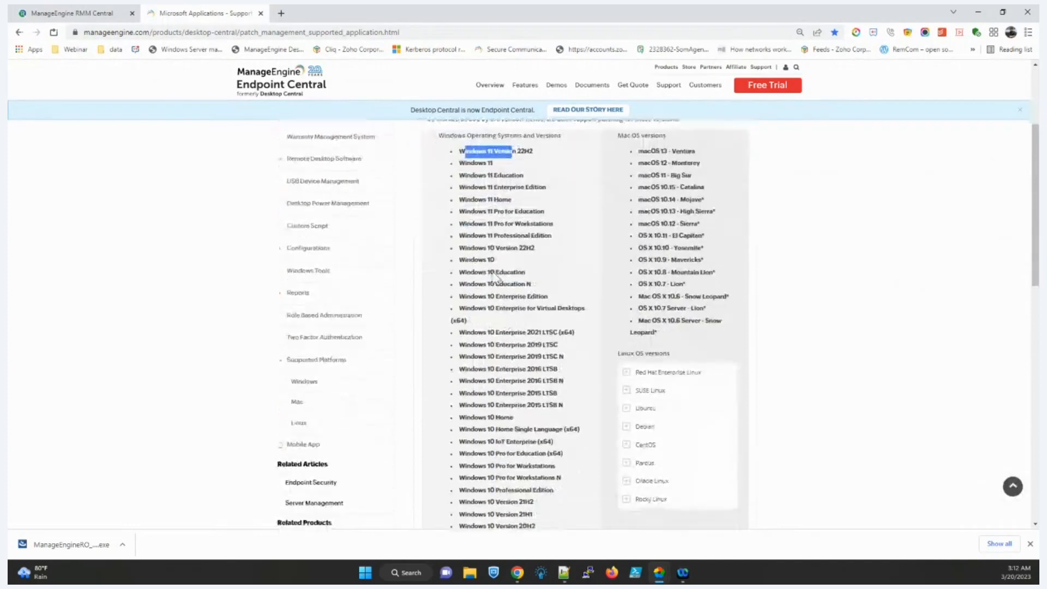
scroll(477, 259, "down", 2)
scroll(477, 259, "down", 6)
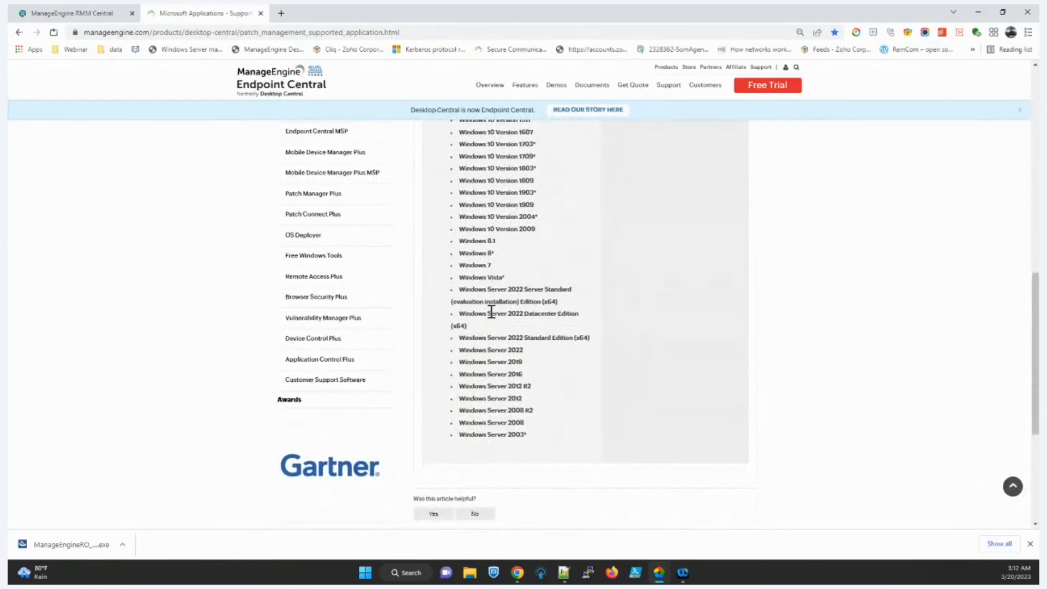
Step: Highlight the supported macOS versions in the operating systems list
scroll(492, 312, "up", 7)
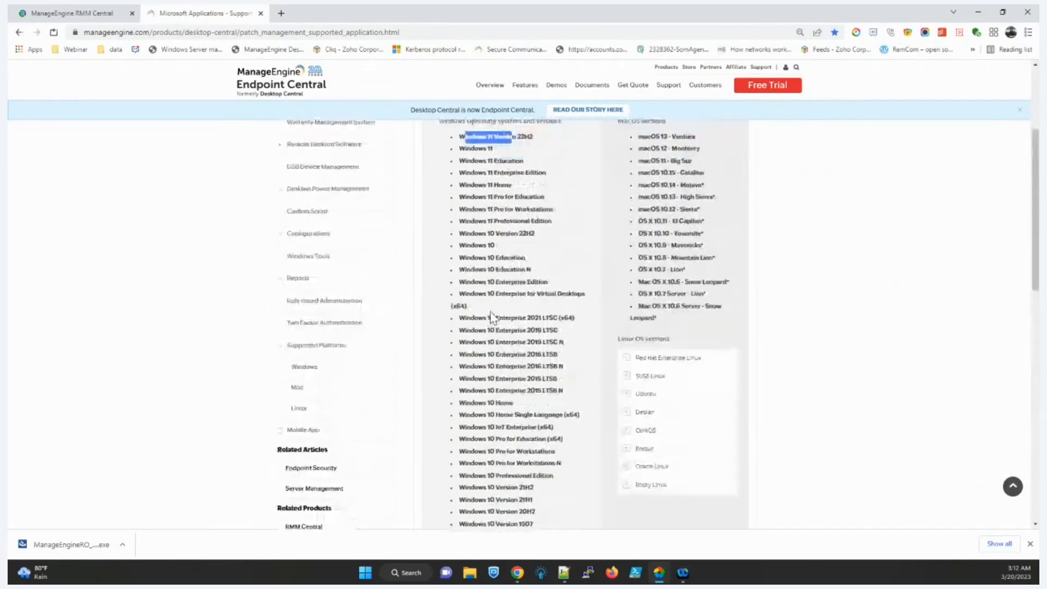
scroll(491, 313, "up", 1)
left_click_drag(639, 205, 681, 362)
scroll(681, 363, "down", 1)
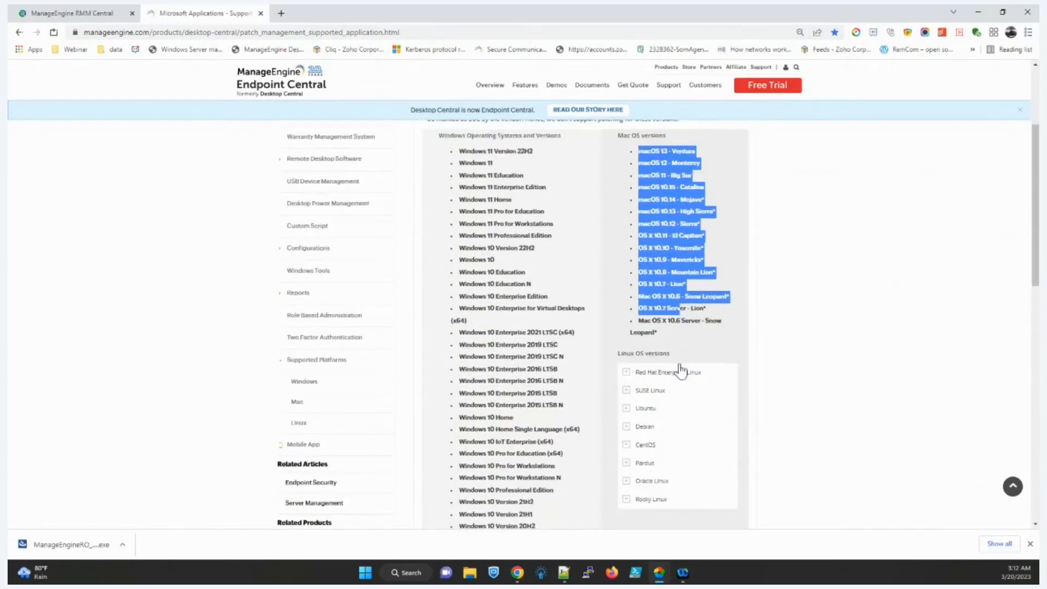
scroll(681, 371, "down", 1)
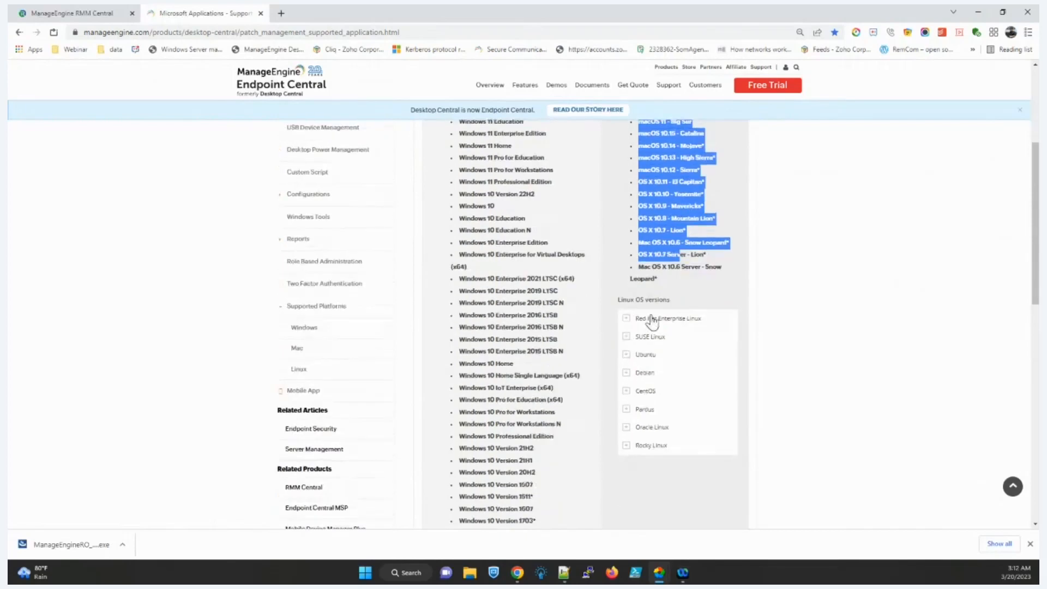
scroll(653, 322, "up", 4)
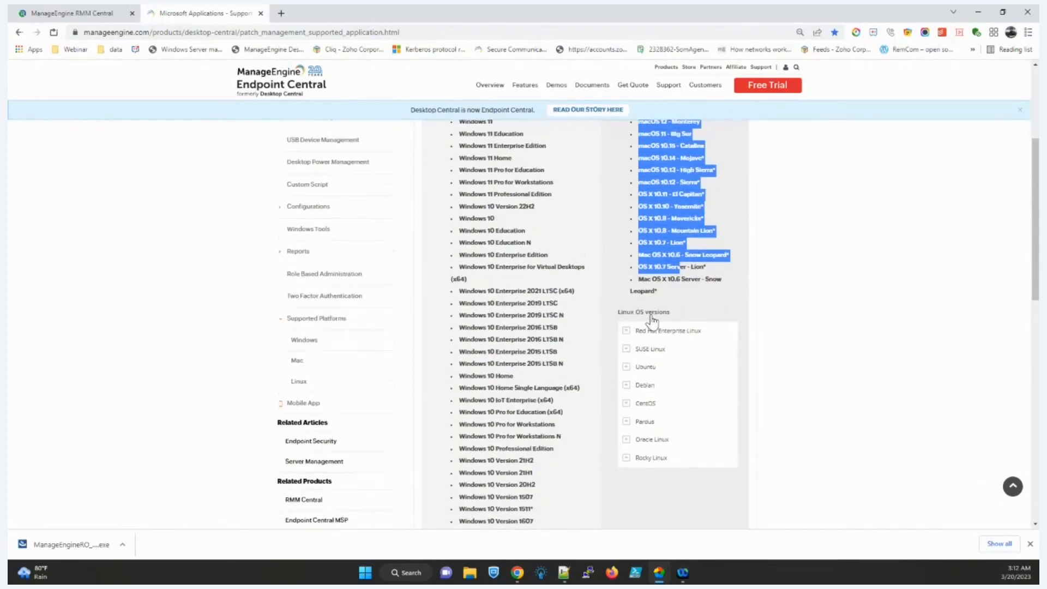
Step: Browse the third-party applications supported for patching, then minimize the browser
left_click(631, 232)
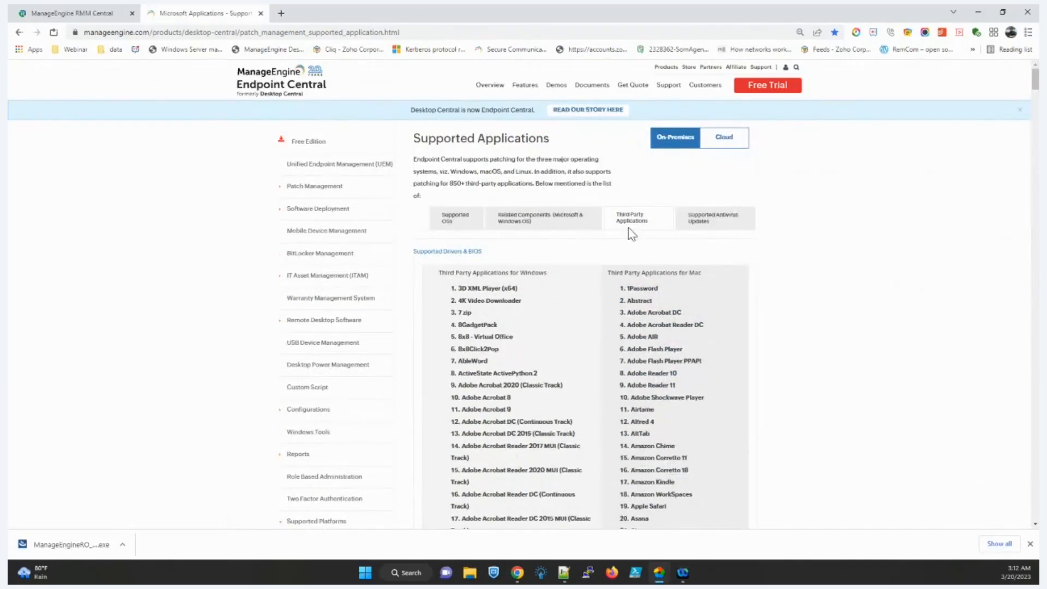
scroll(533, 327, "down", 2)
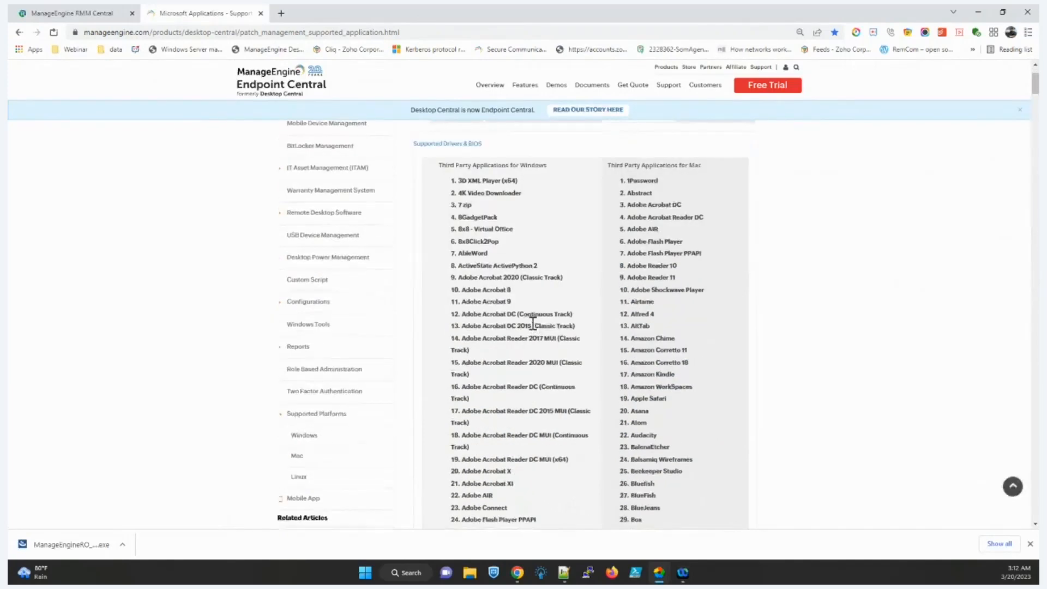
scroll(533, 327, "down", 4)
left_click_drag(1035, 103, 1021, 223)
left_click(977, 13)
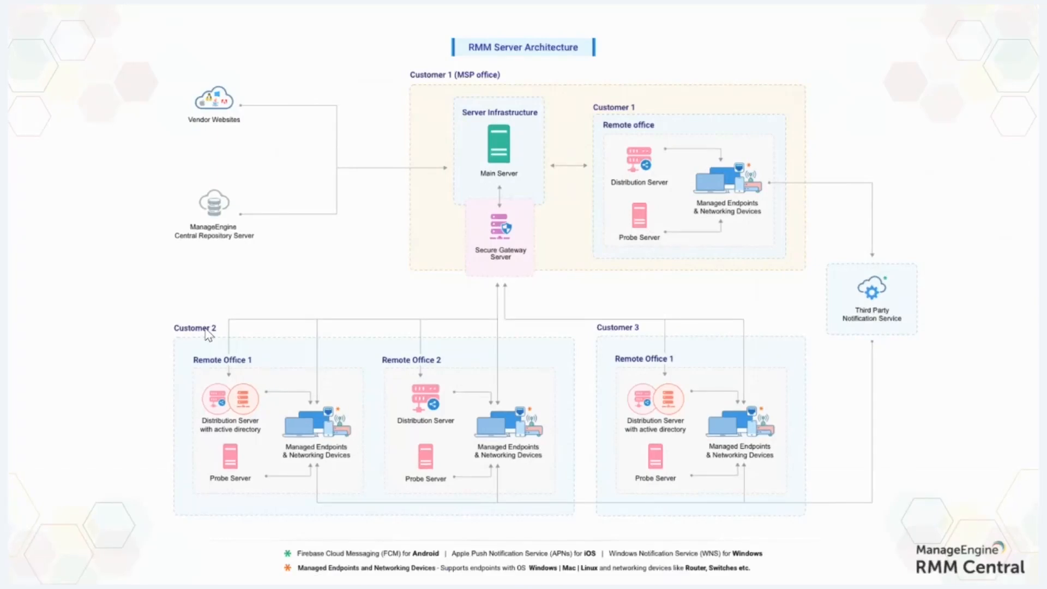
Step: Return to the browser showing RMM Central's Missing Patches list
key("alt+Tab")
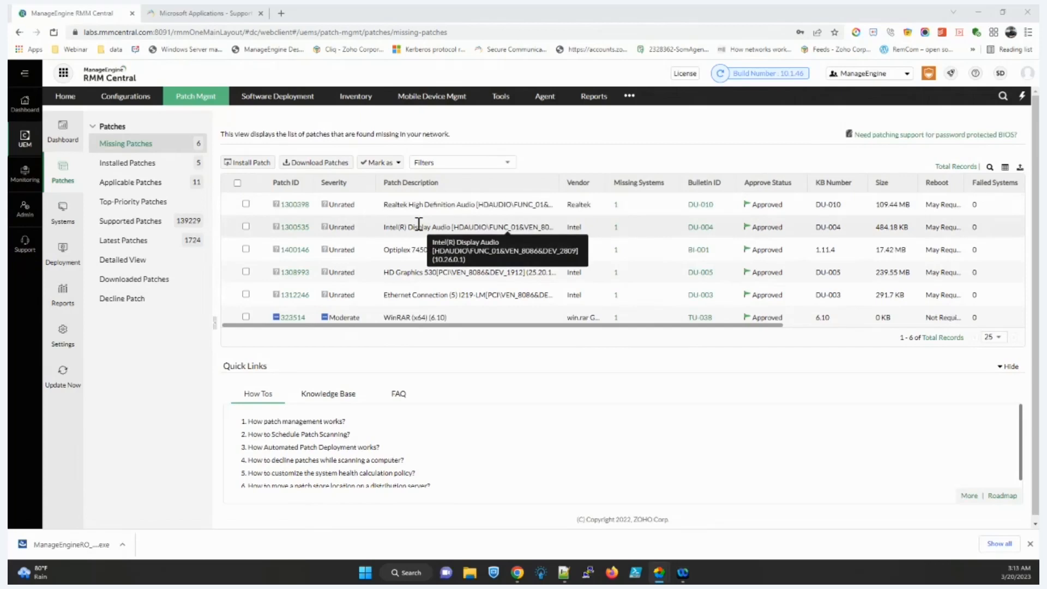
left_click(246, 317)
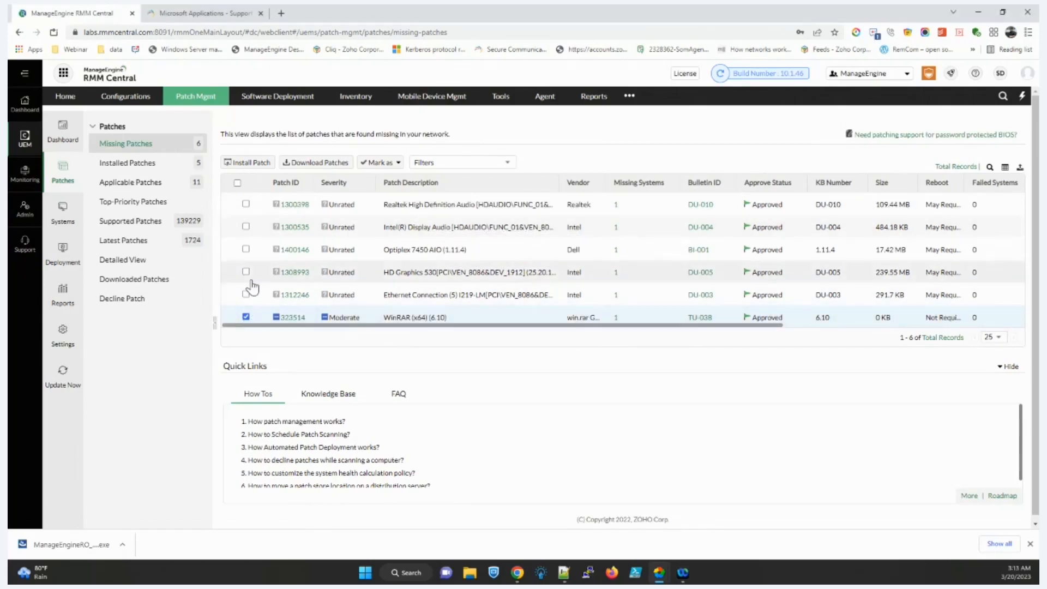
left_click(260, 163)
scroll(375, 339, "down", 2)
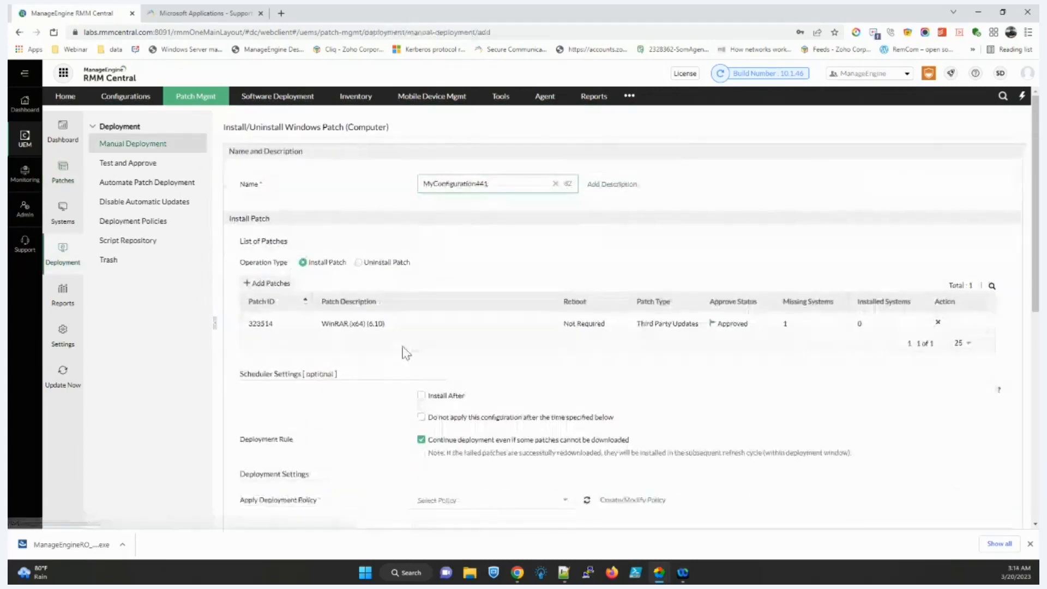
scroll(404, 352, "down", 5)
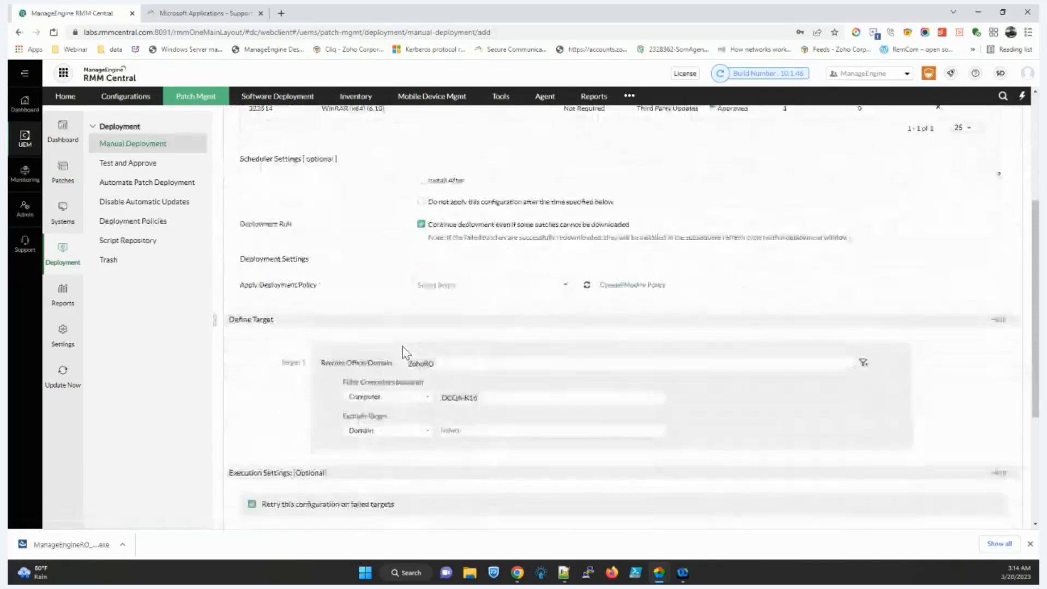
scroll(406, 353, "up", 6)
scroll(404, 351, "down", 4)
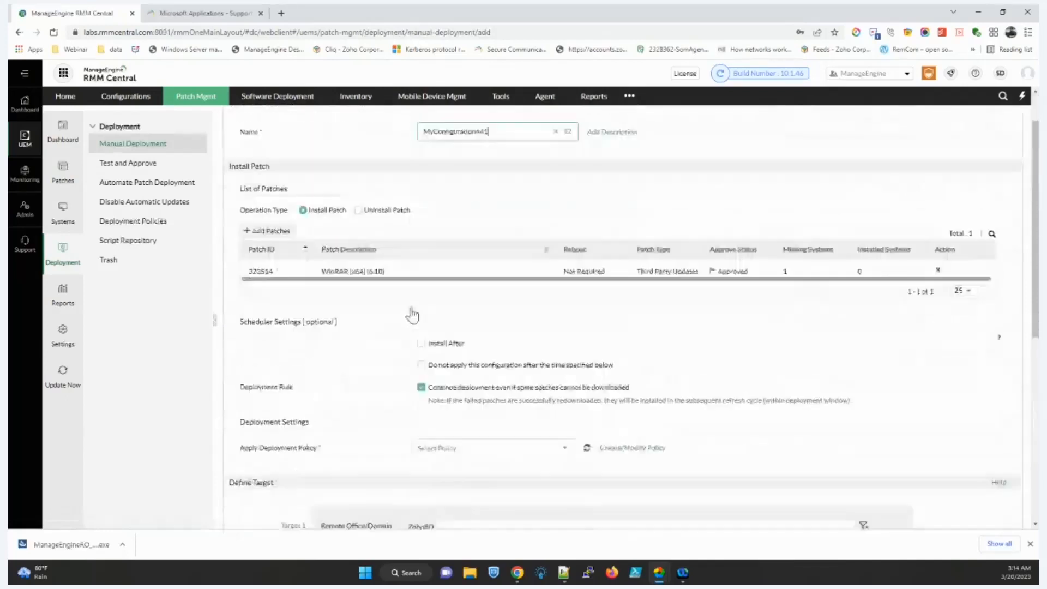
scroll(431, 350, "down", 5)
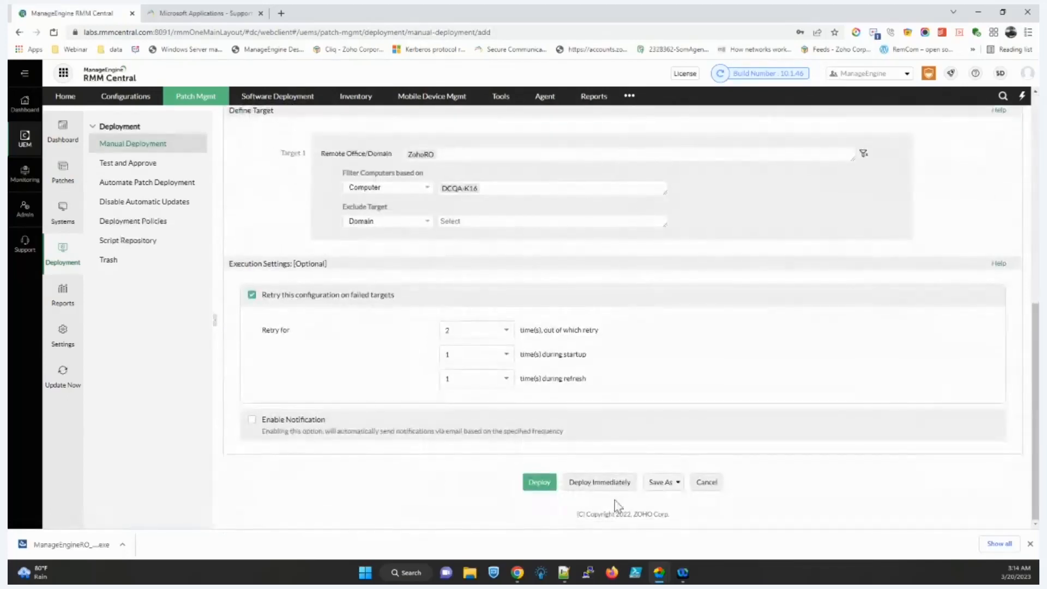
scroll(352, 300, "up", 5)
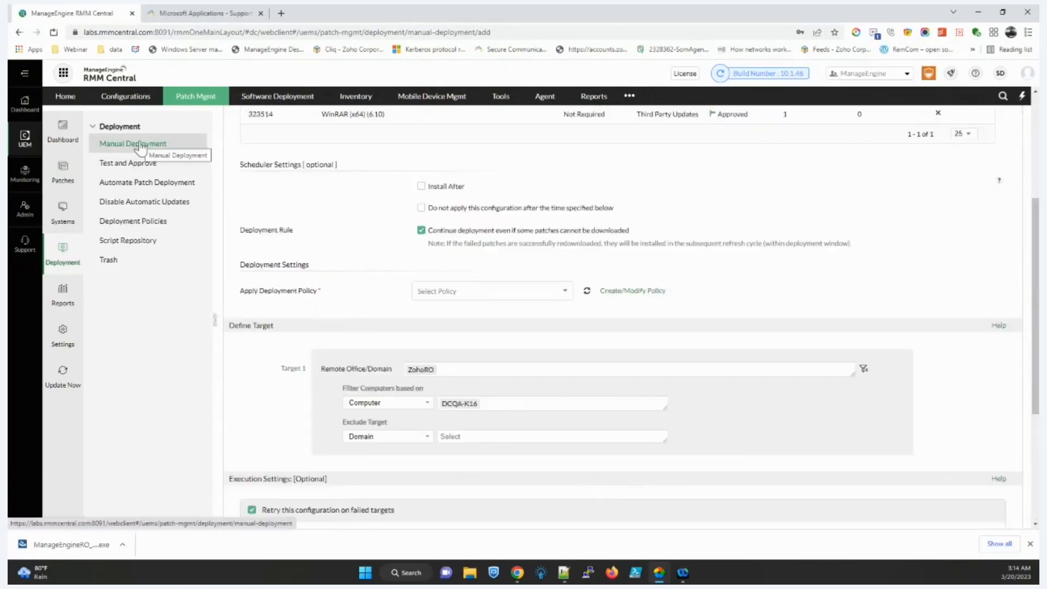
Step: Start a new Windows automated patch deployment task
left_click(151, 185)
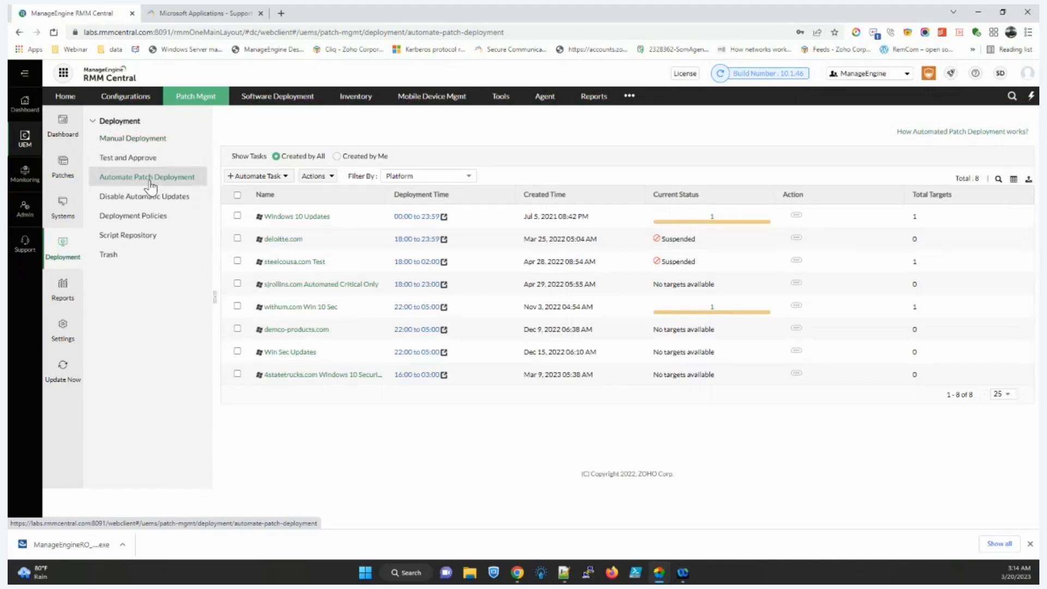
left_click(251, 182)
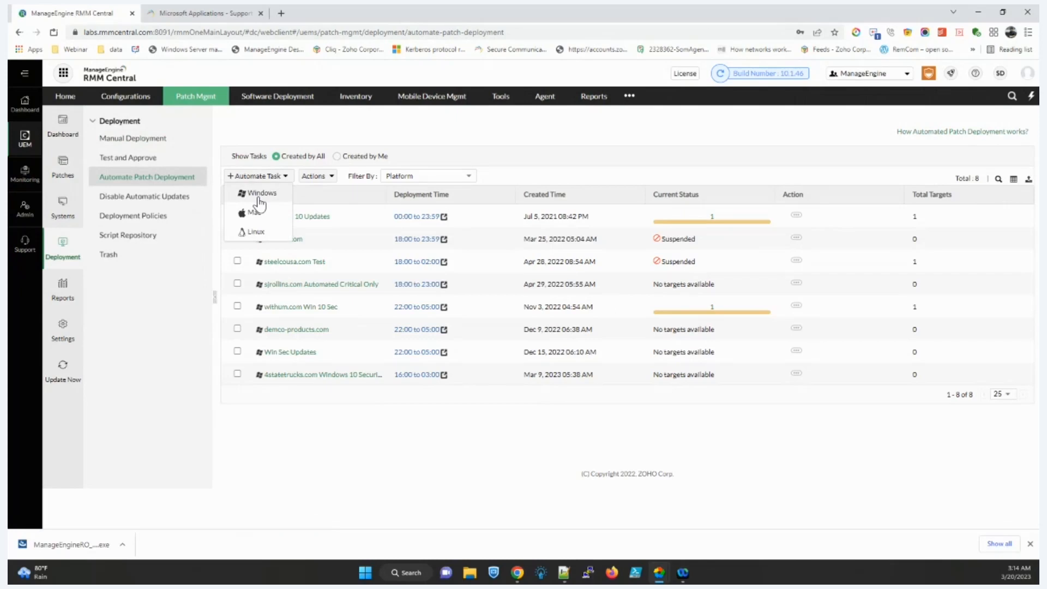
left_click(258, 196)
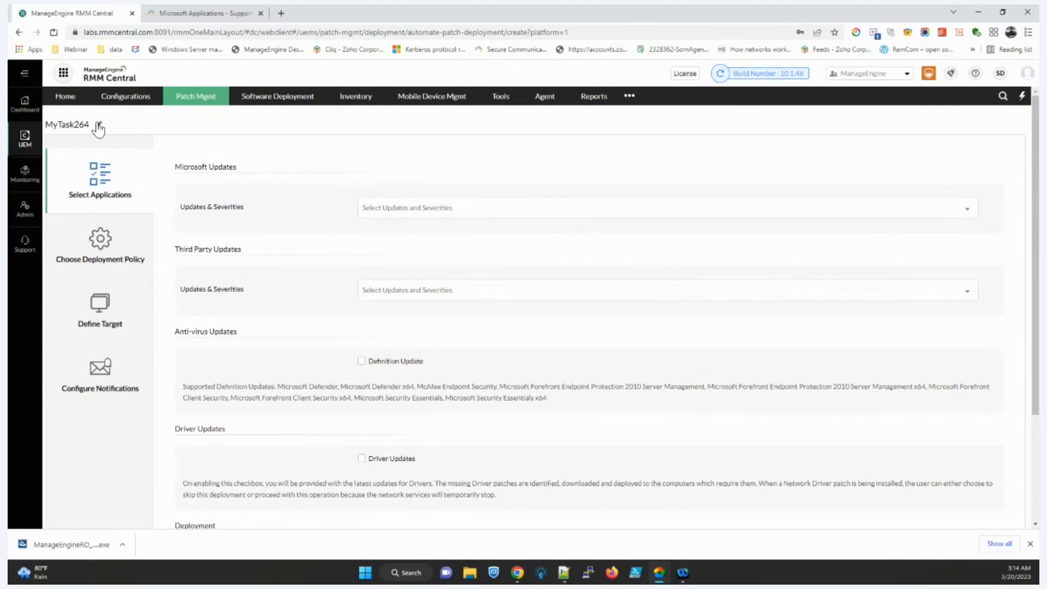
Step: Include all Microsoft update types and Critical and Important third-party updates
left_click(474, 216)
left_click(417, 234)
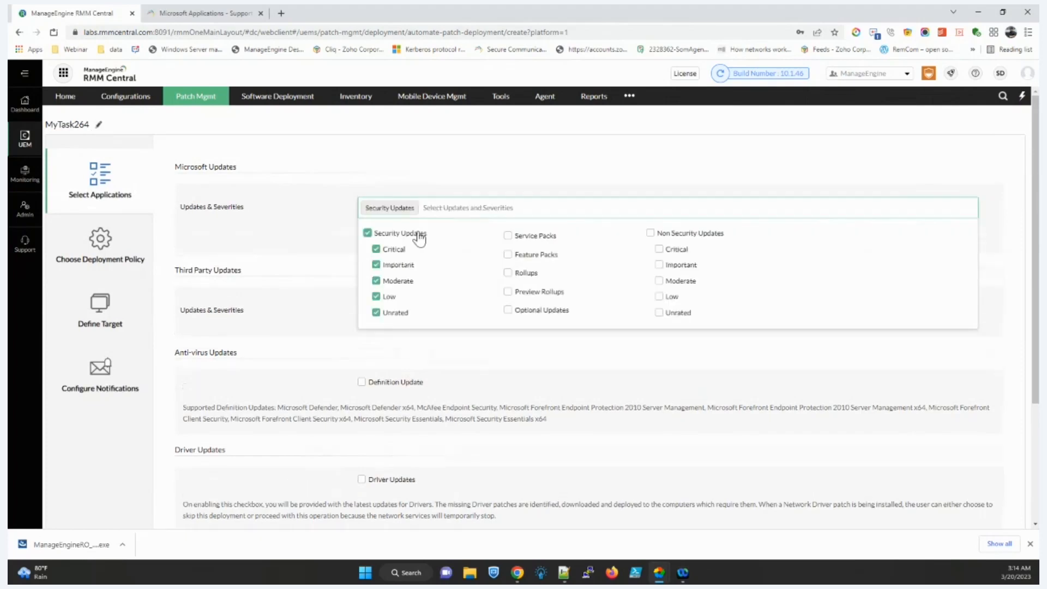
left_click(668, 236)
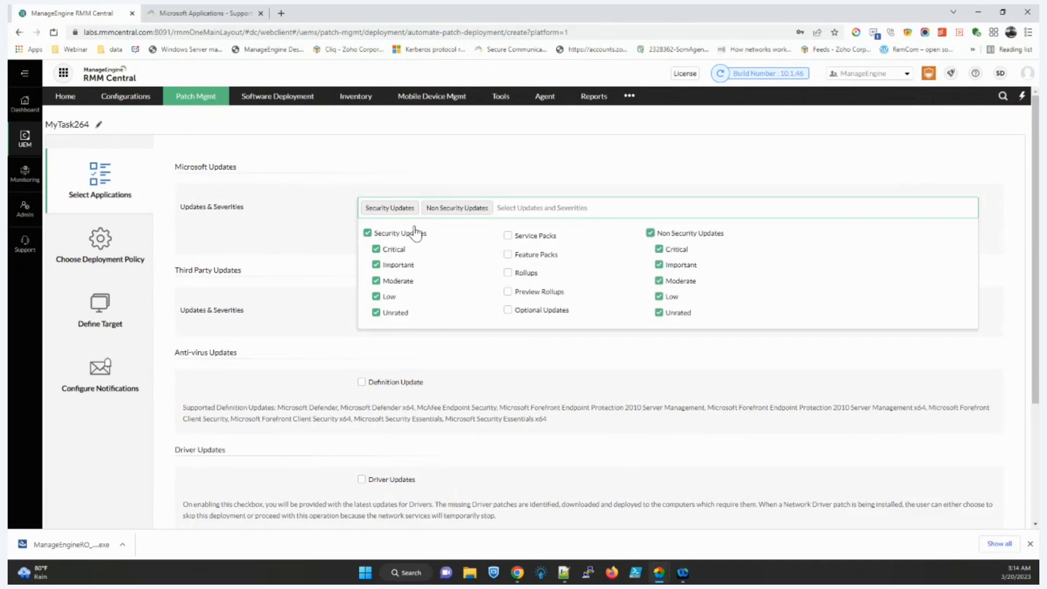
left_click(276, 216)
left_click(417, 308)
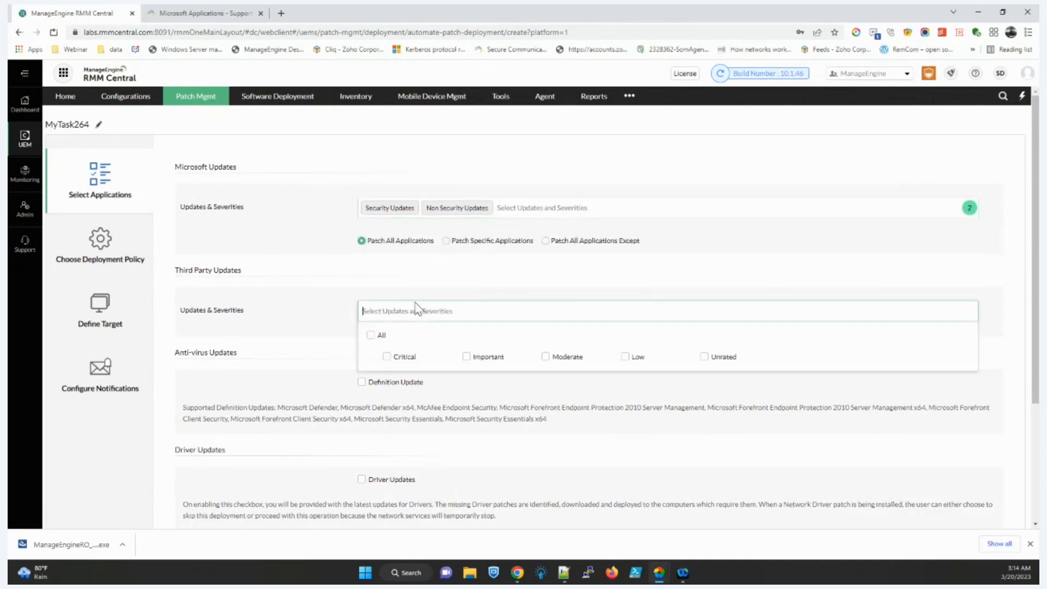
left_click(413, 356)
left_click(487, 358)
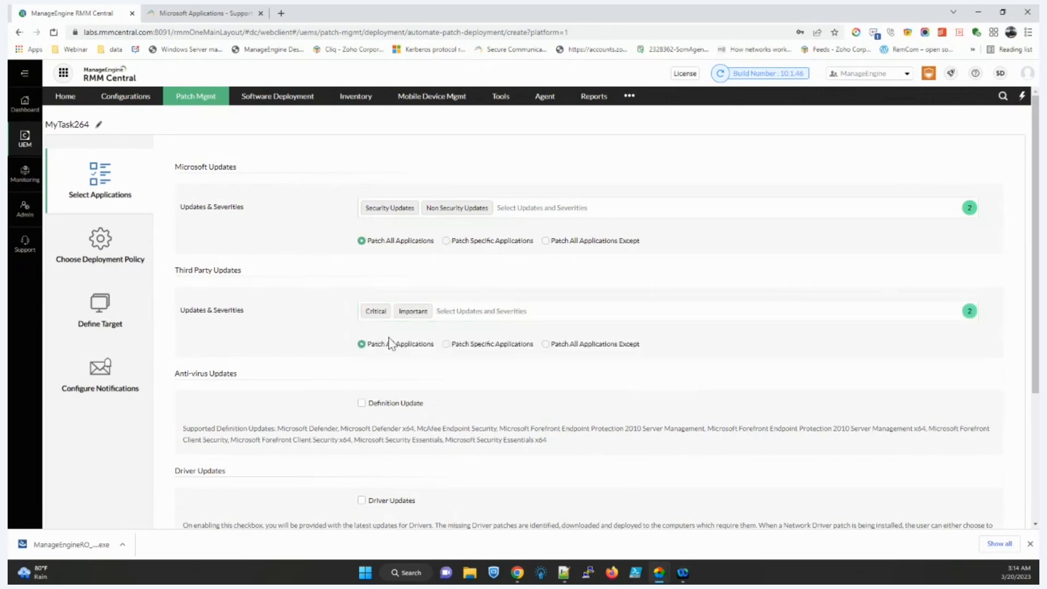
Step: Patch only Google Chrome, Chrome (x64), JRE 1.8, JRE 1.8 (x64) and Java SE Development Kit (x64)
left_click(464, 348)
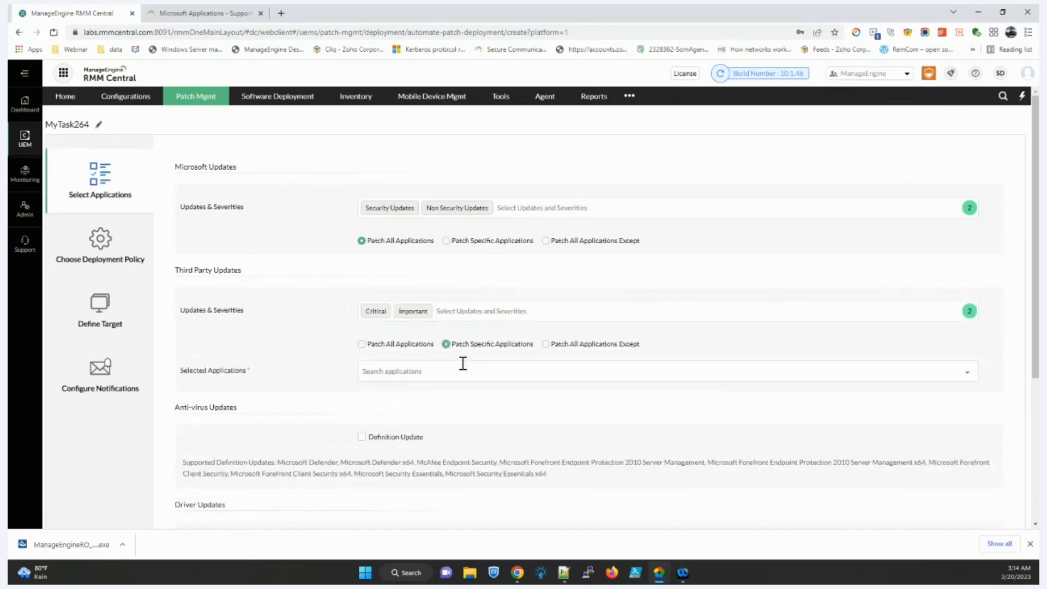
left_click(460, 368)
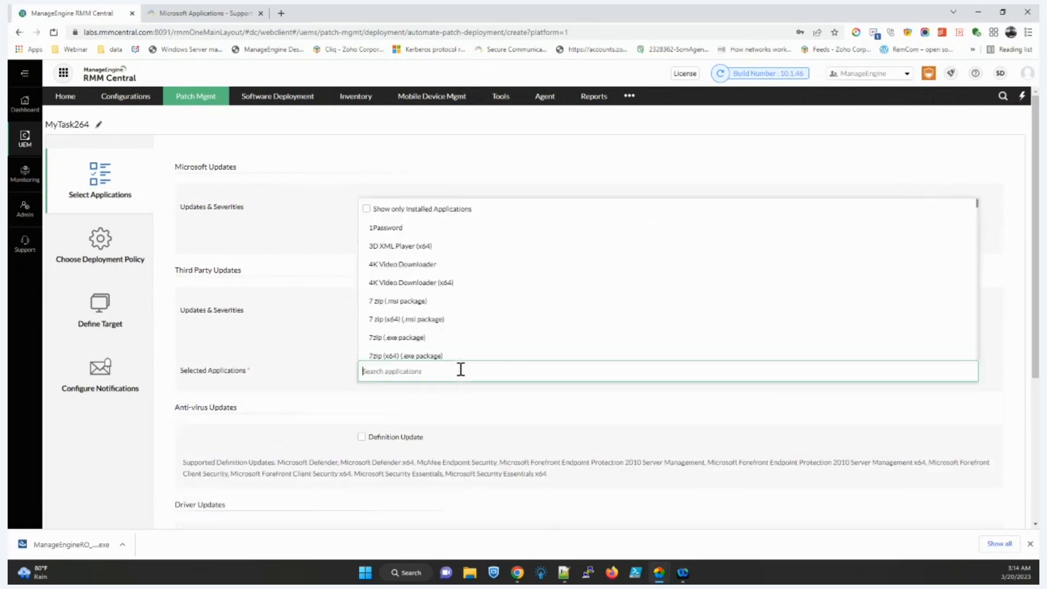
left_click(407, 211)
left_click(405, 212)
scroll(405, 246, "down", 1)
left_click(409, 320)
left_click(410, 338)
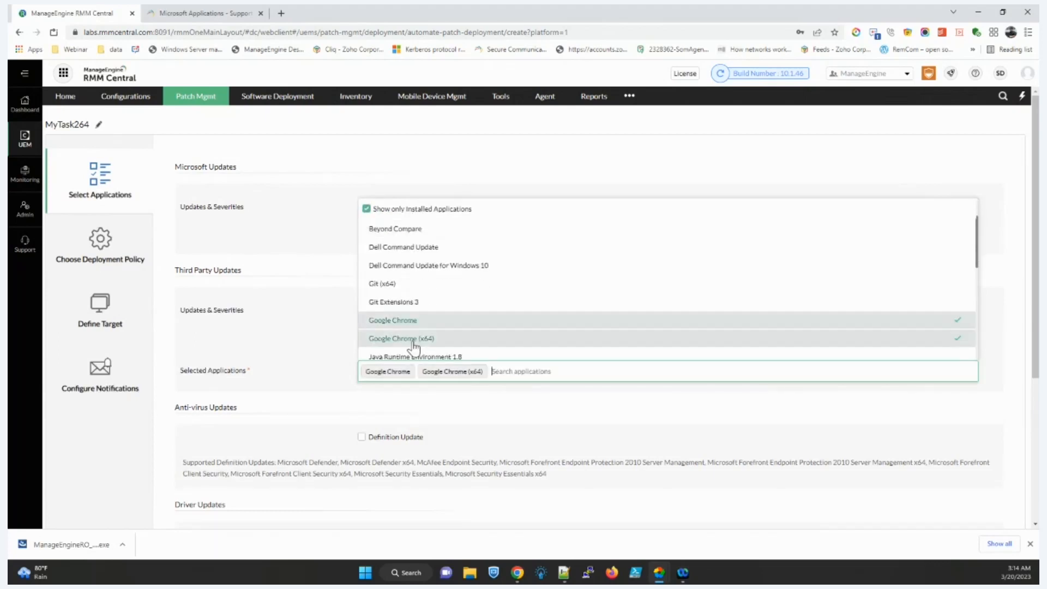
scroll(414, 344, "down", 1)
left_click(406, 303)
left_click(403, 321)
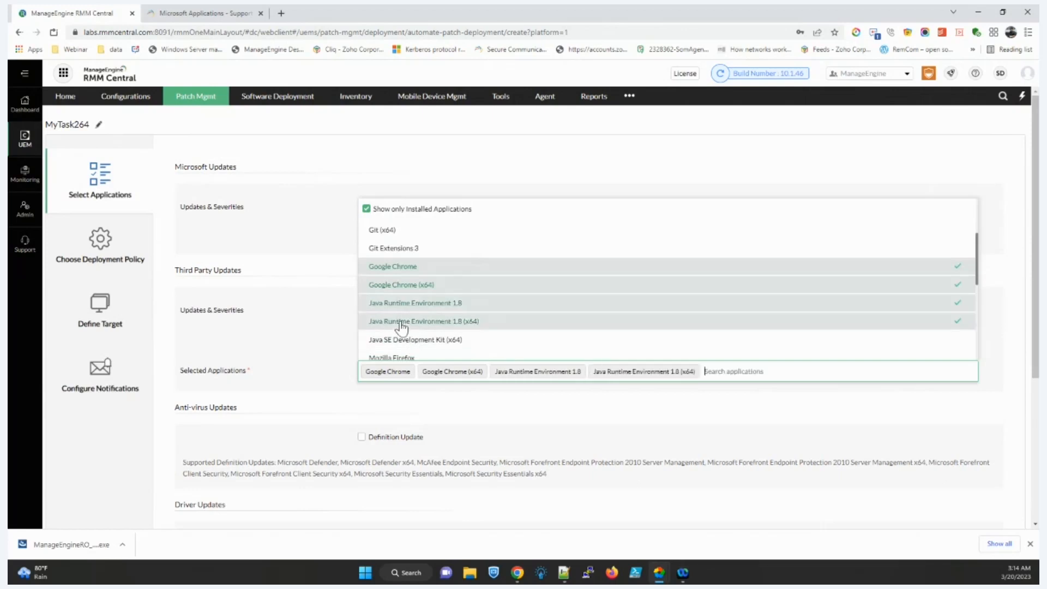
left_click(399, 341)
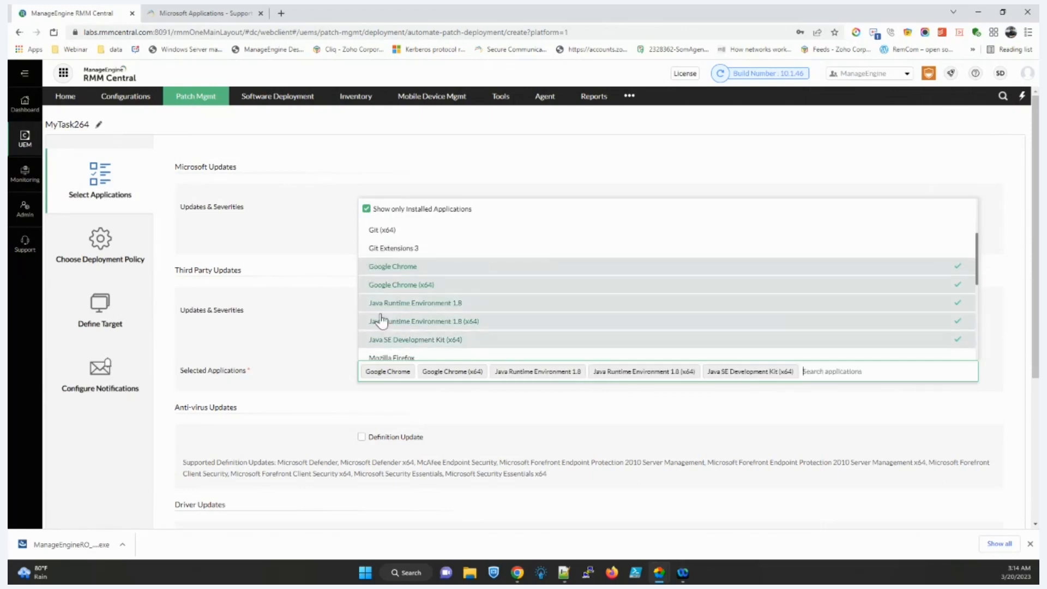
left_click(299, 338)
Step: Review task MyTask264 and continue to the deployment policy step
scroll(306, 339, "down", 1)
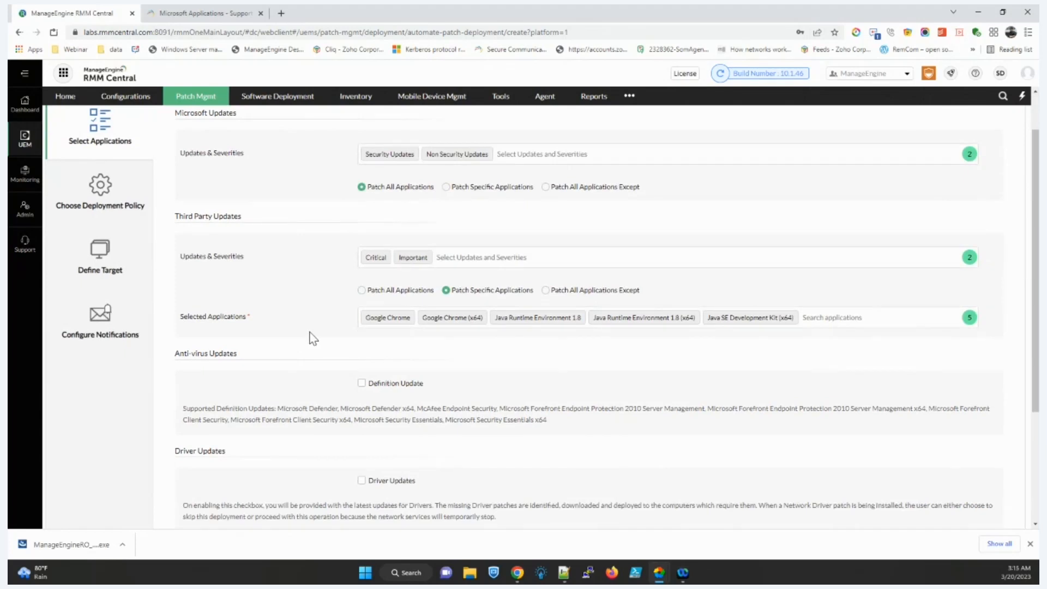
scroll(312, 338, "down", 3)
scroll(526, 451, "up", 4)
scroll(540, 480, "down", 5)
scroll(491, 327, "up", 5)
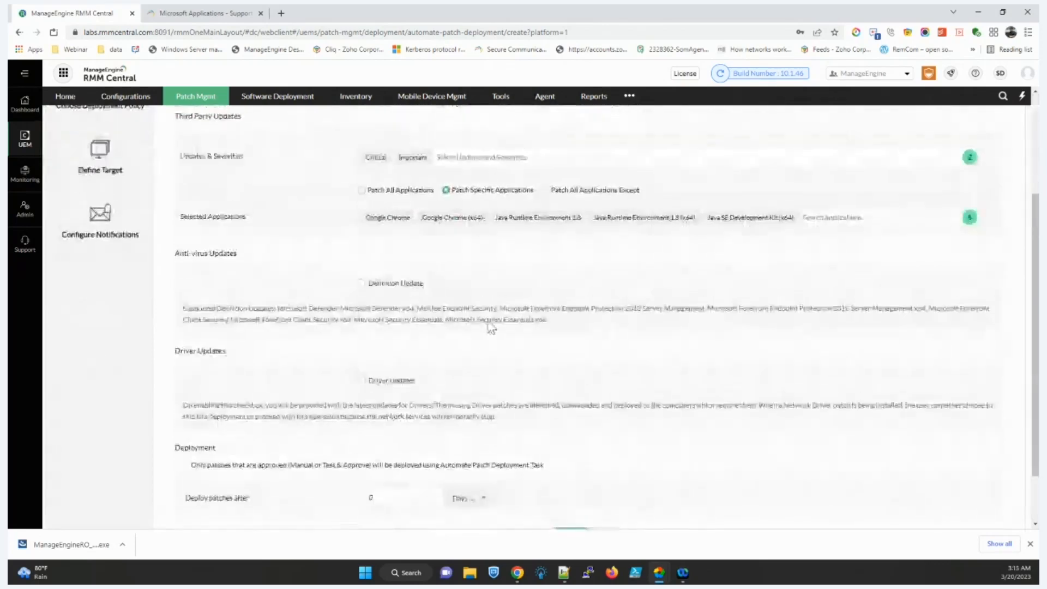
scroll(442, 322, "down", 5)
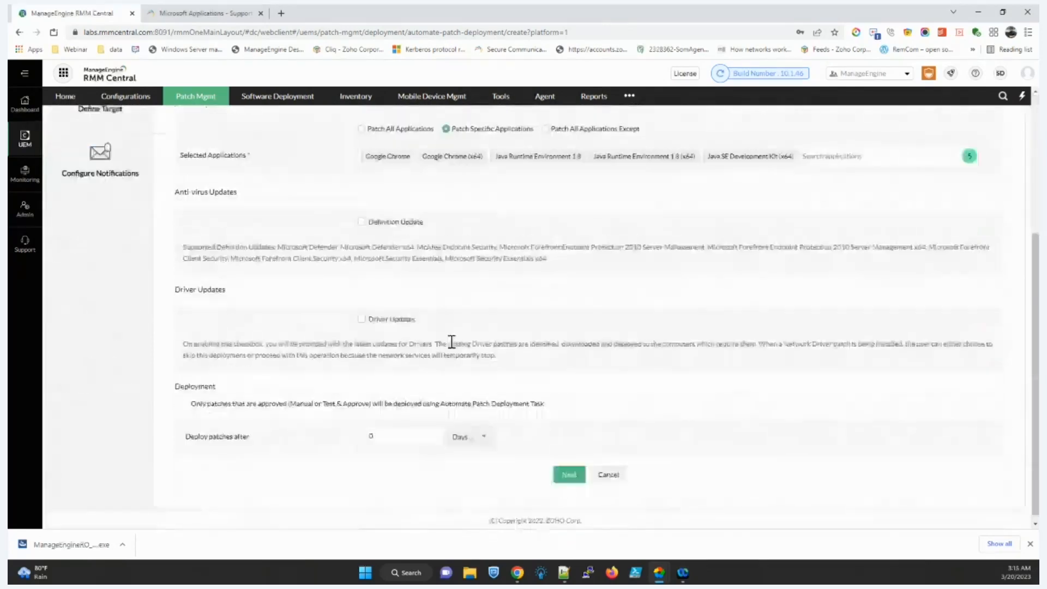
left_click(566, 478)
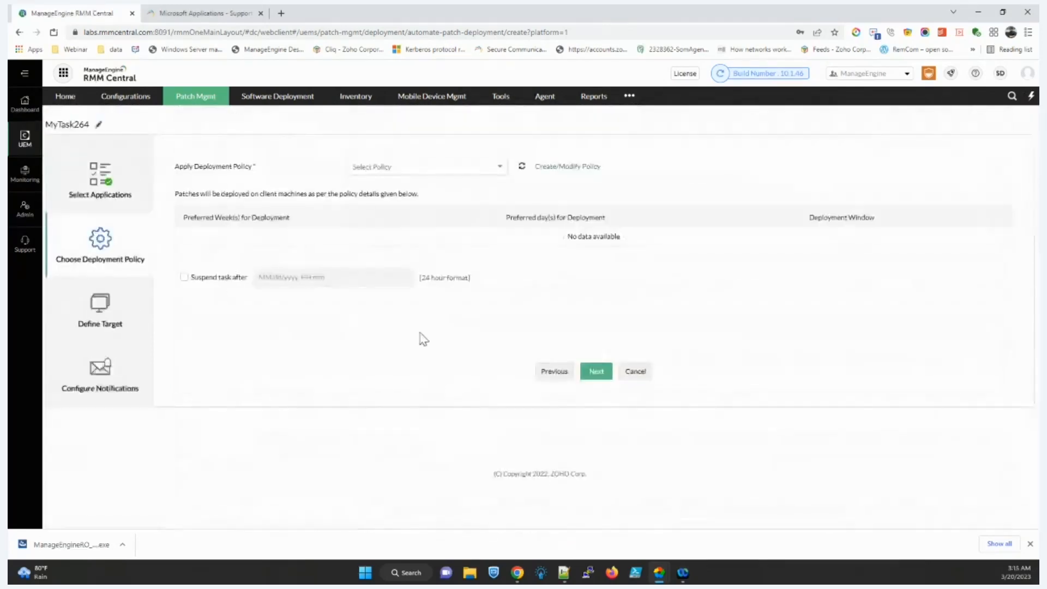
Step: Start a new deployment policy for Sundays and Saturdays of the first and third weeks, entering its start time
left_click(568, 169)
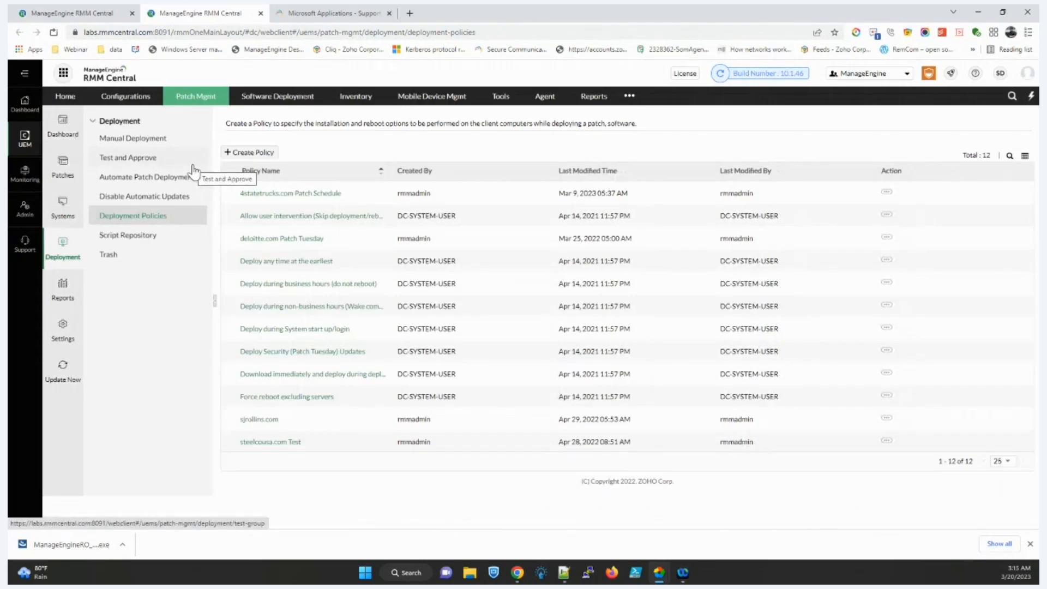
left_click(232, 153)
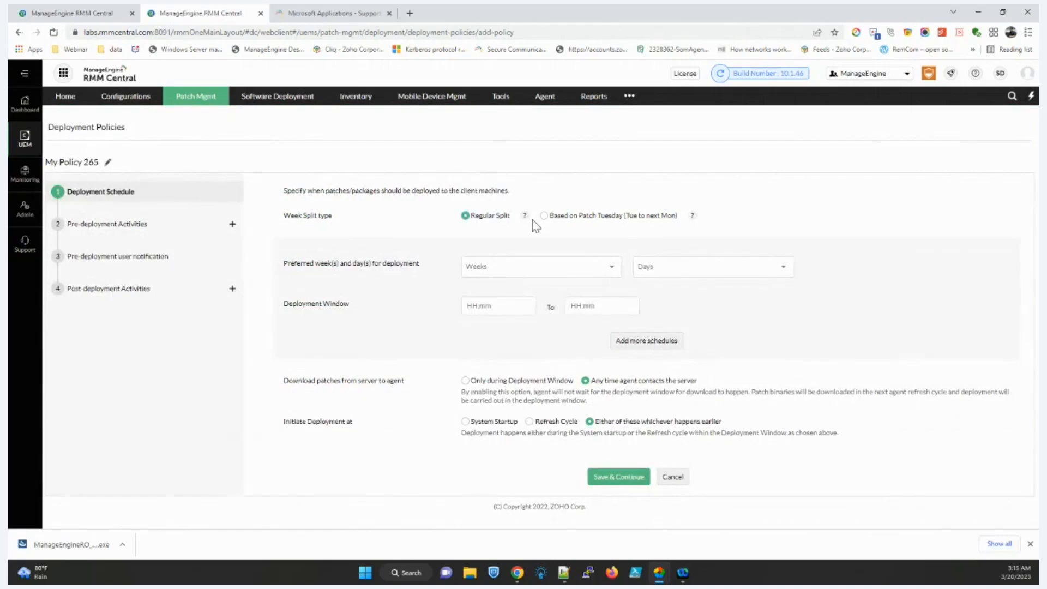
left_click(525, 273)
left_click(524, 302)
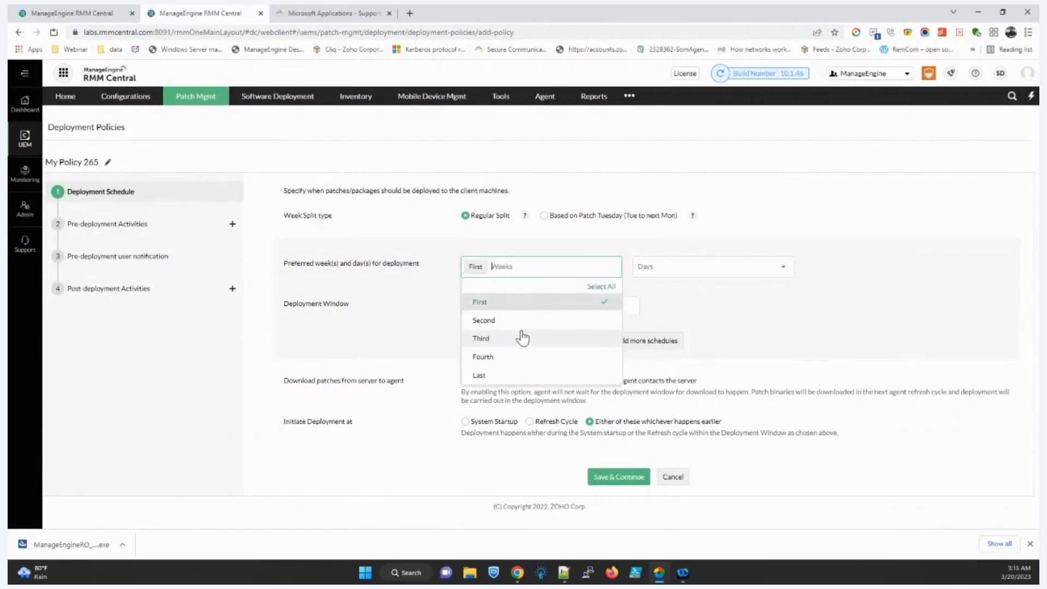
left_click(523, 337)
left_click(676, 262)
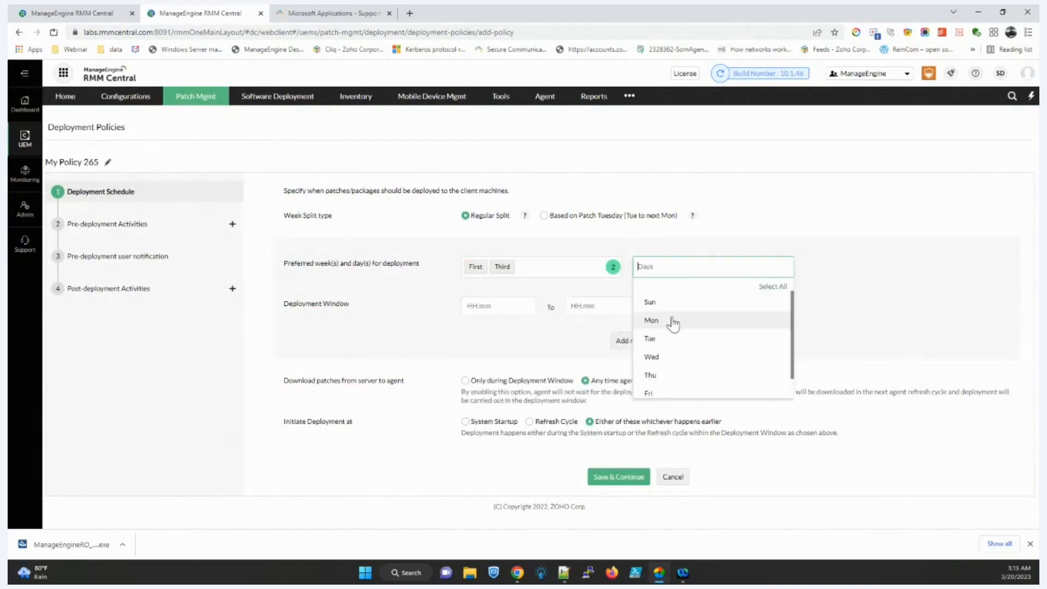
left_click(675, 302)
left_click(649, 388)
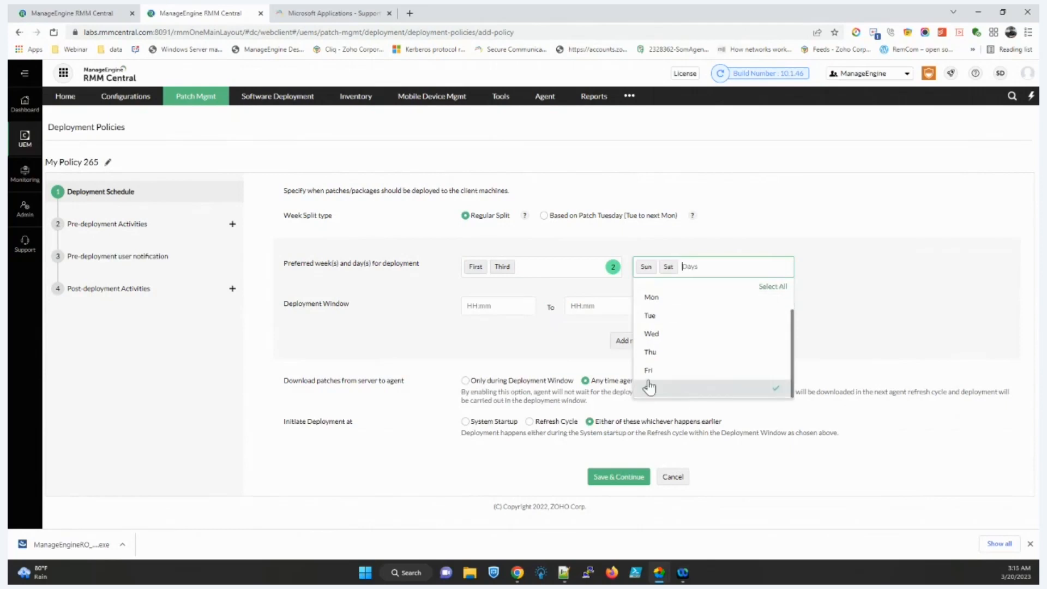
left_click(483, 311)
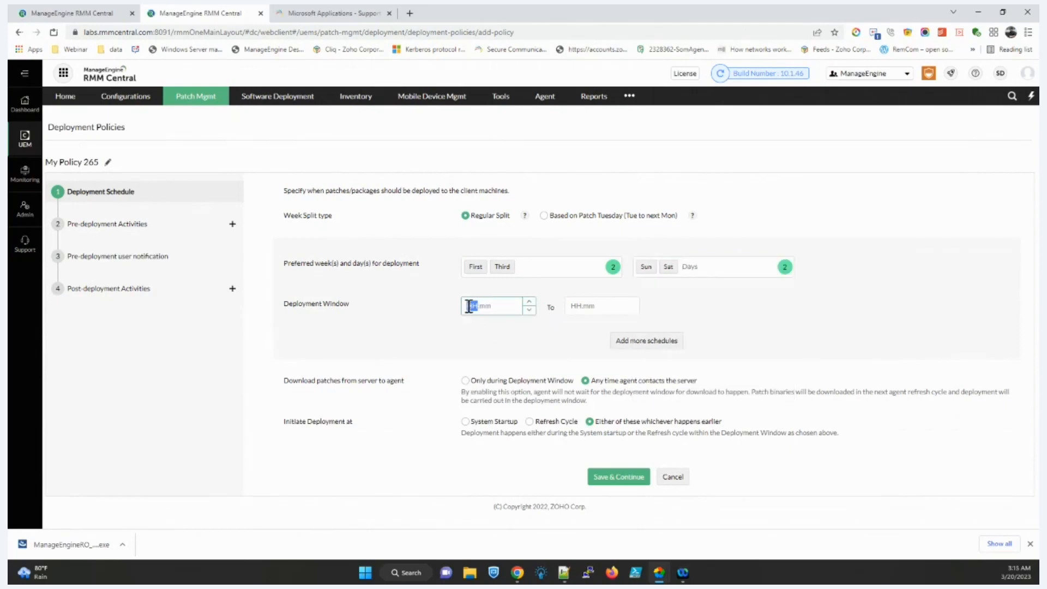
type("00")
Step: Change the weeks to second and third, set the window end to 04:00, and save the schedule
left_click(539, 275)
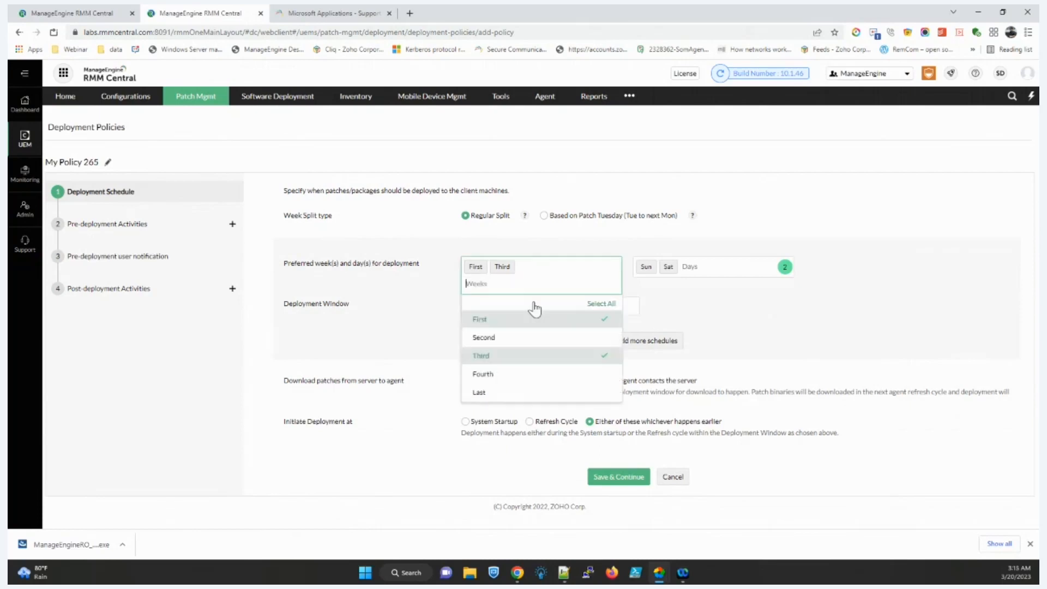
left_click(516, 338)
left_click(500, 321)
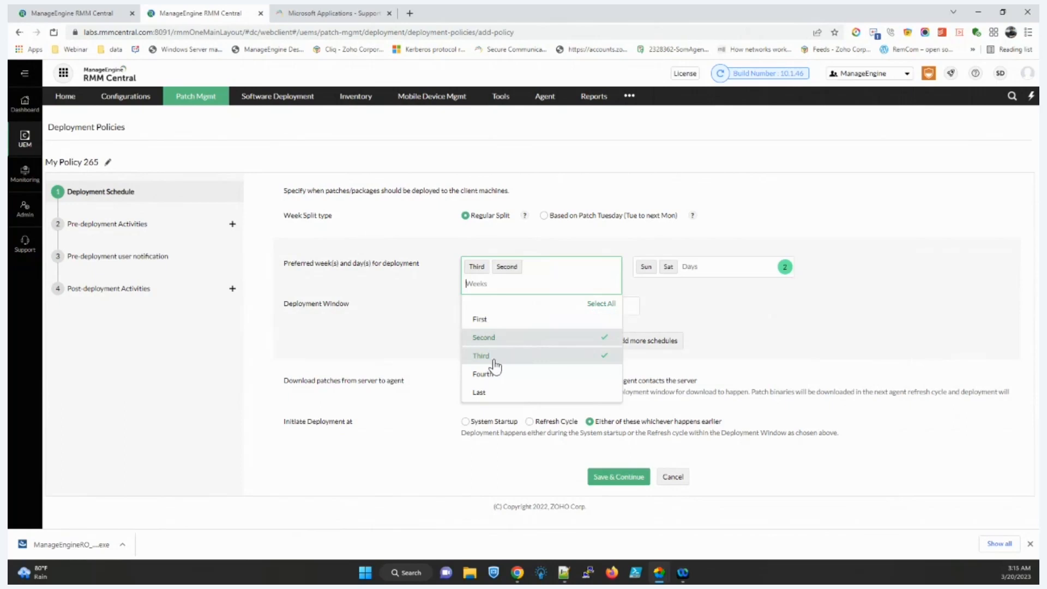
left_click(702, 268)
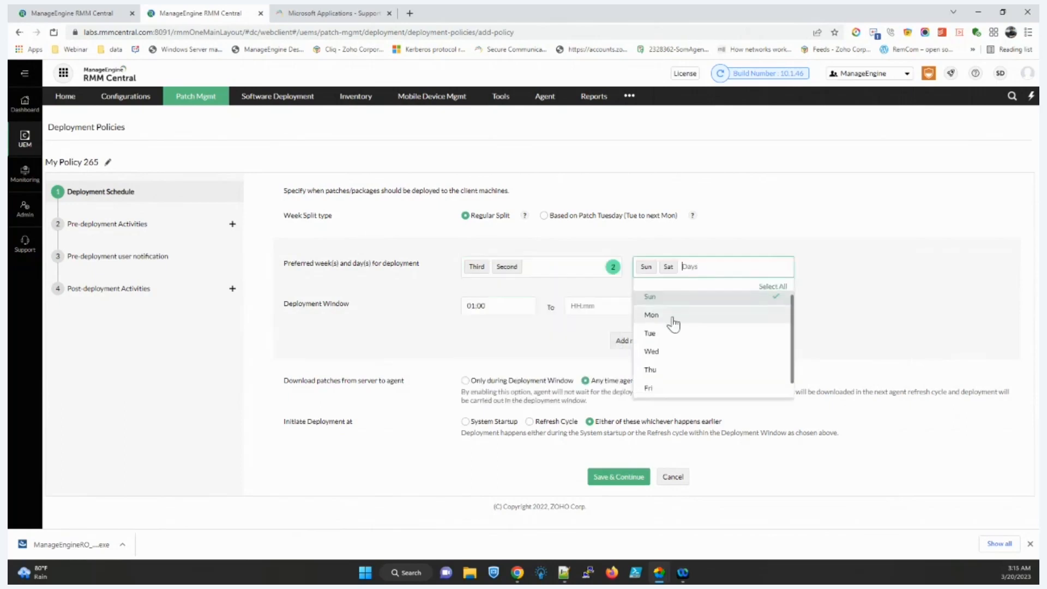
scroll(674, 324, "down", 2)
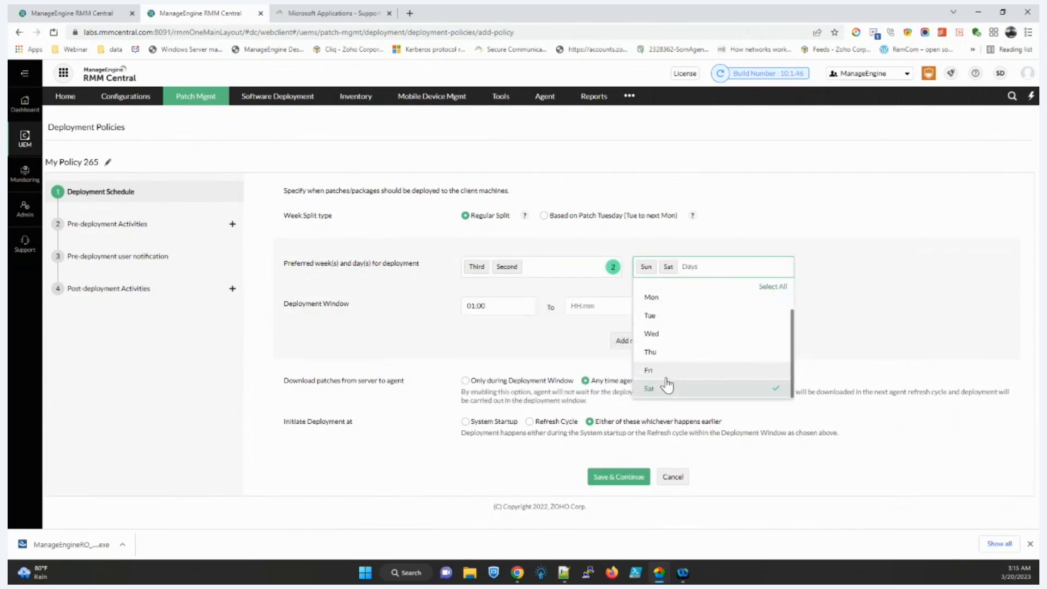
scroll(664, 385, "up", 2)
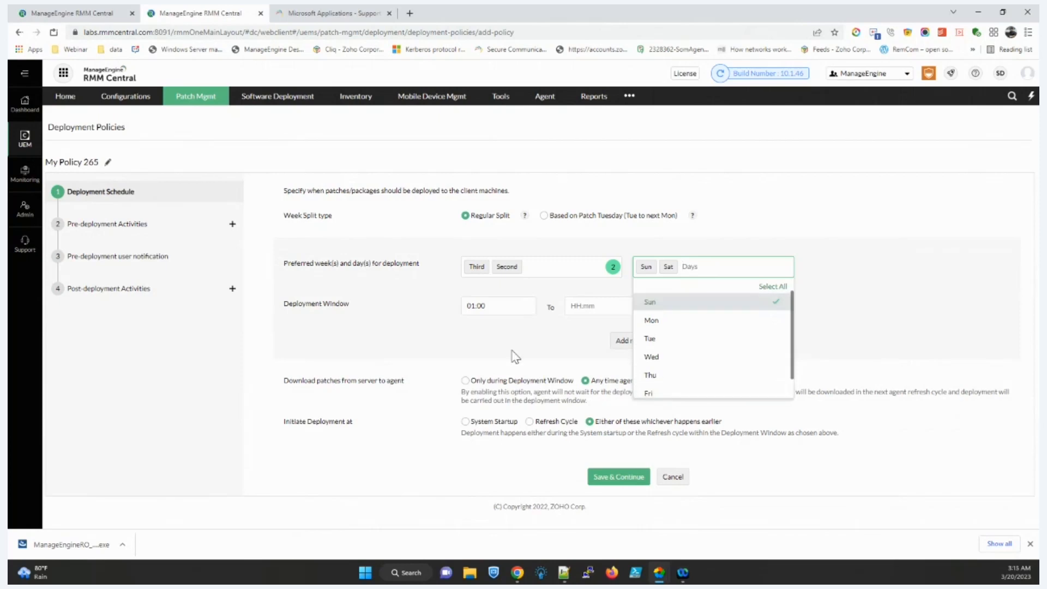
left_click(515, 355)
left_click(575, 306)
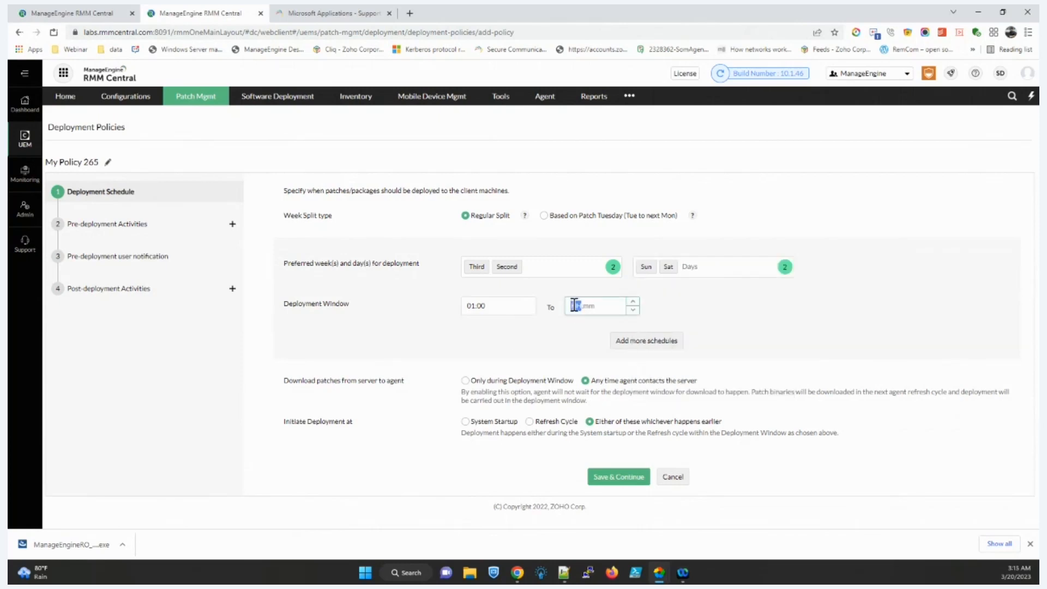
type("0")
type("4.02")
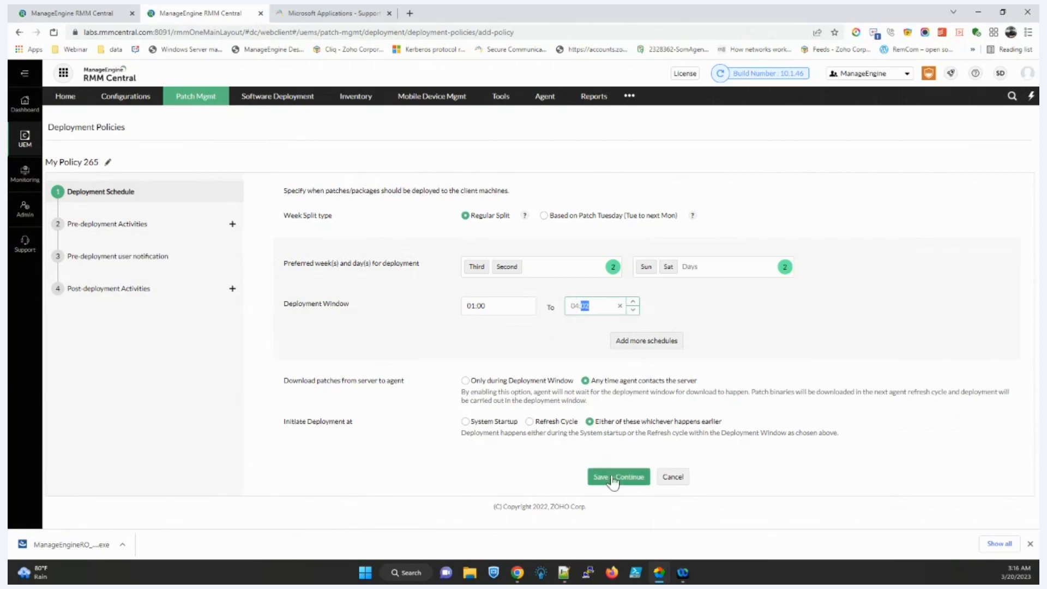
left_click(235, 224)
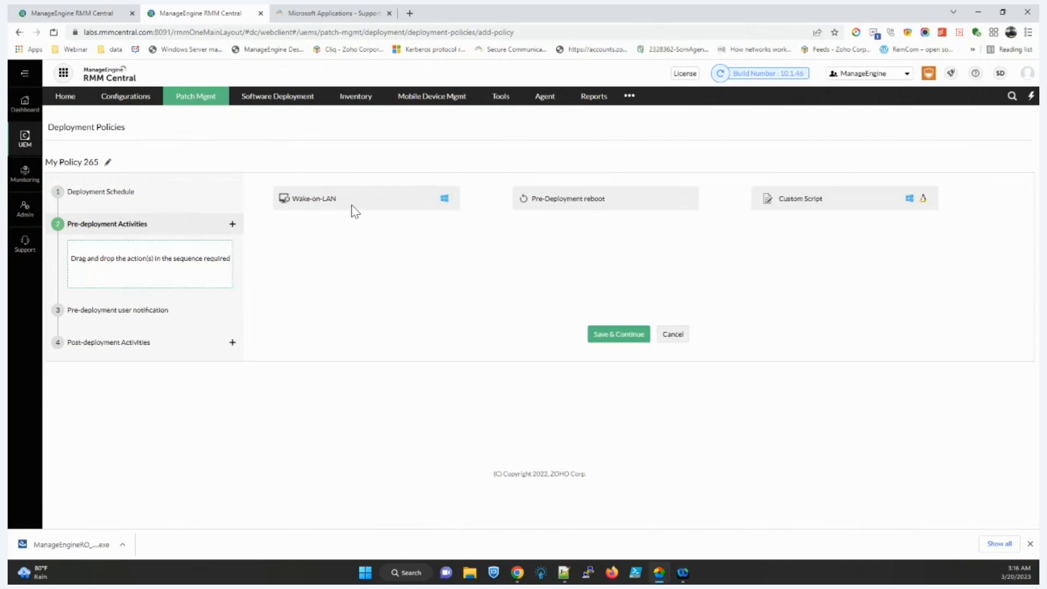
Step: Add Wake-on-LAN and a pre-deployment reboot as pre-deployment activities
left_click_drag(351, 201, 149, 270)
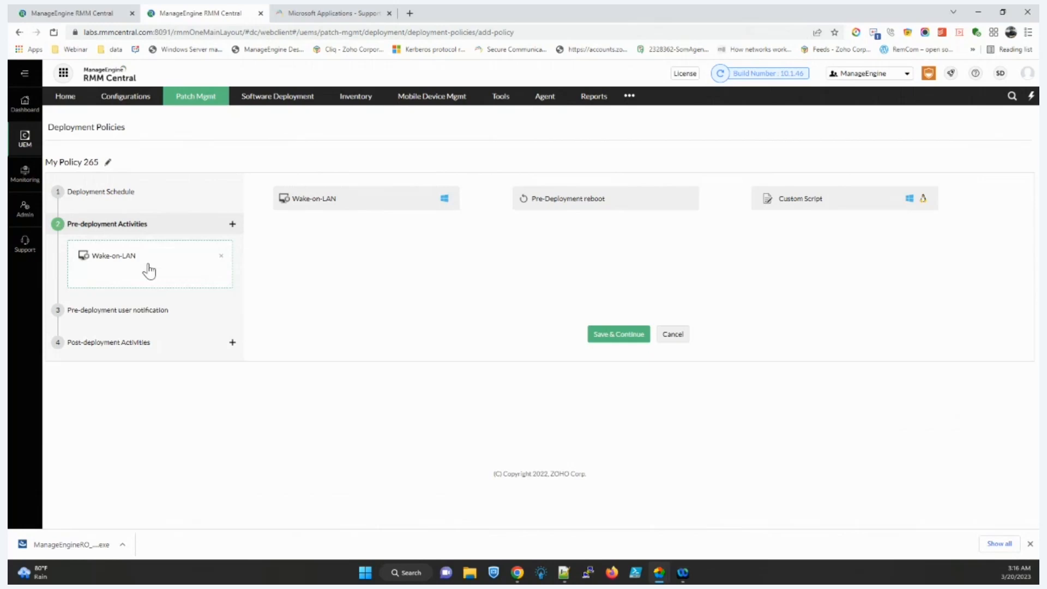
left_click_drag(529, 210, 61, 289)
left_click_drag(438, 247, 170, 295)
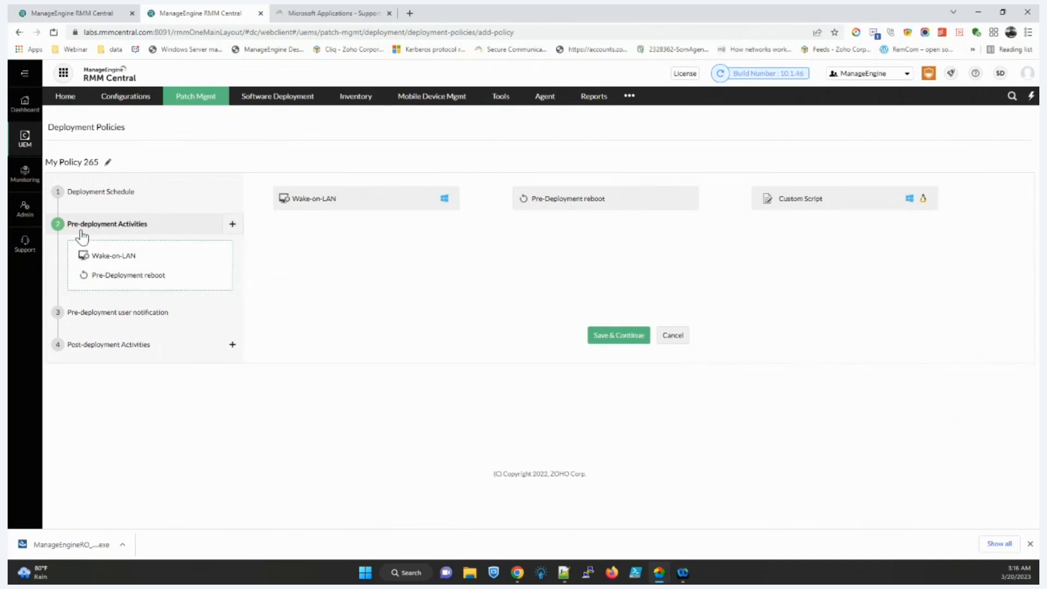
left_click(115, 277)
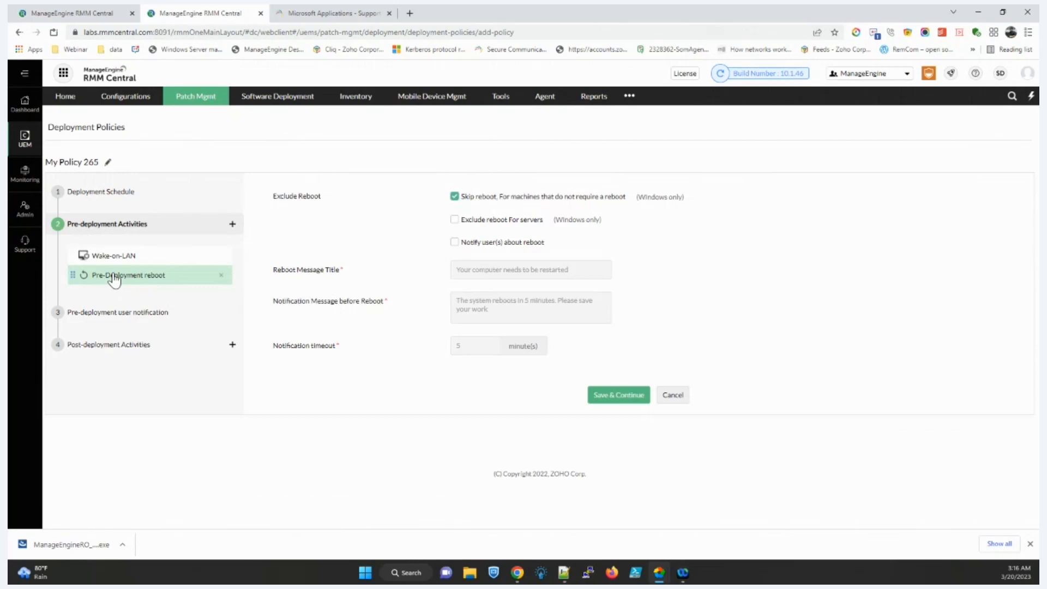
left_click(232, 223)
Step: Add a Custom Script activity running AddCredentialsWindowsVault.vbs
left_click_drag(807, 213, 108, 299)
left_click_drag(876, 210, 170, 309)
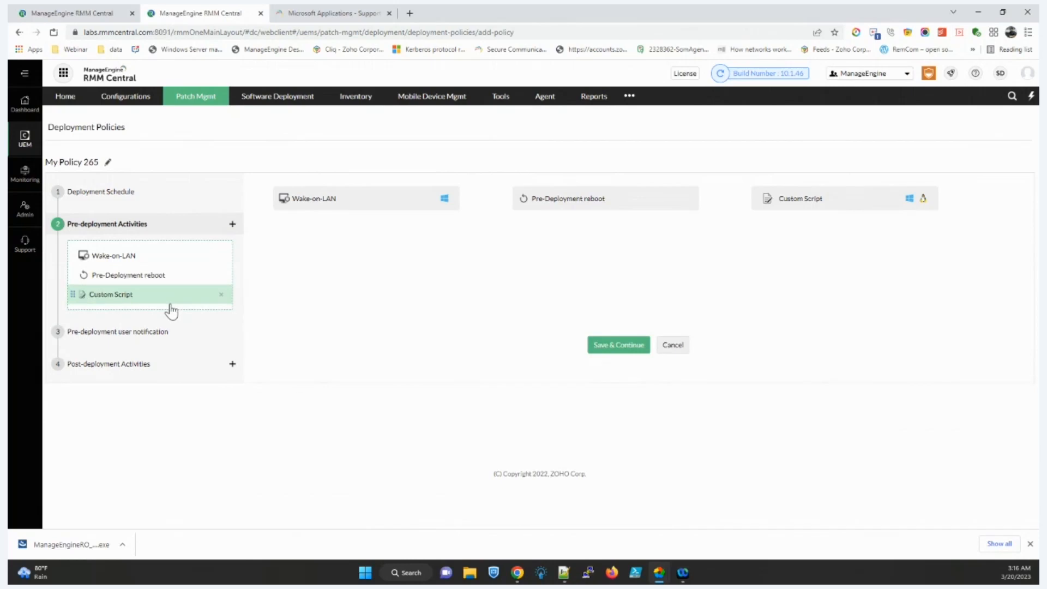
left_click(171, 306)
left_click(511, 206)
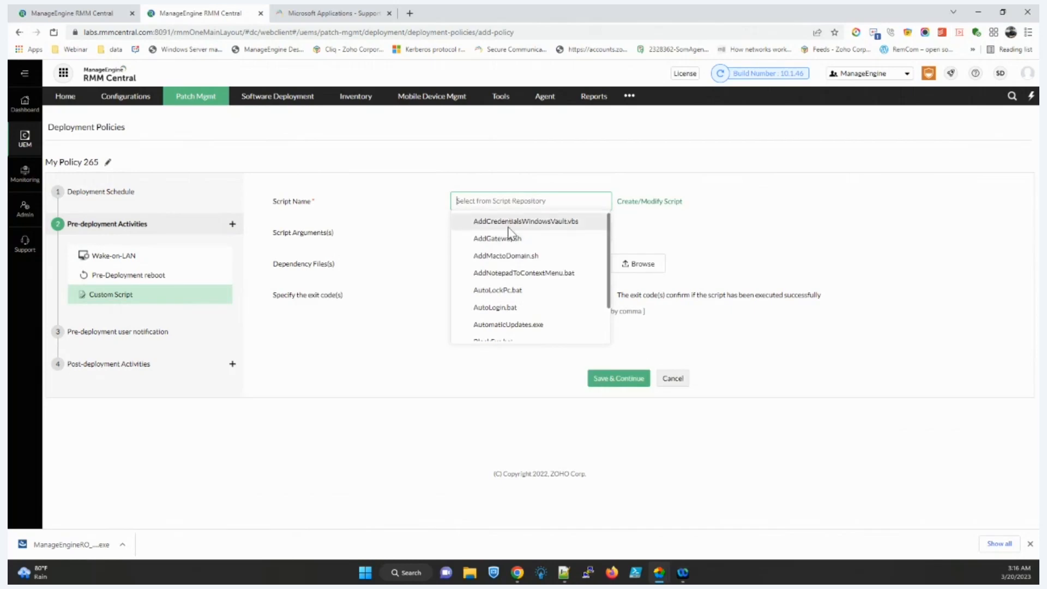
left_click(509, 221)
left_click(186, 331)
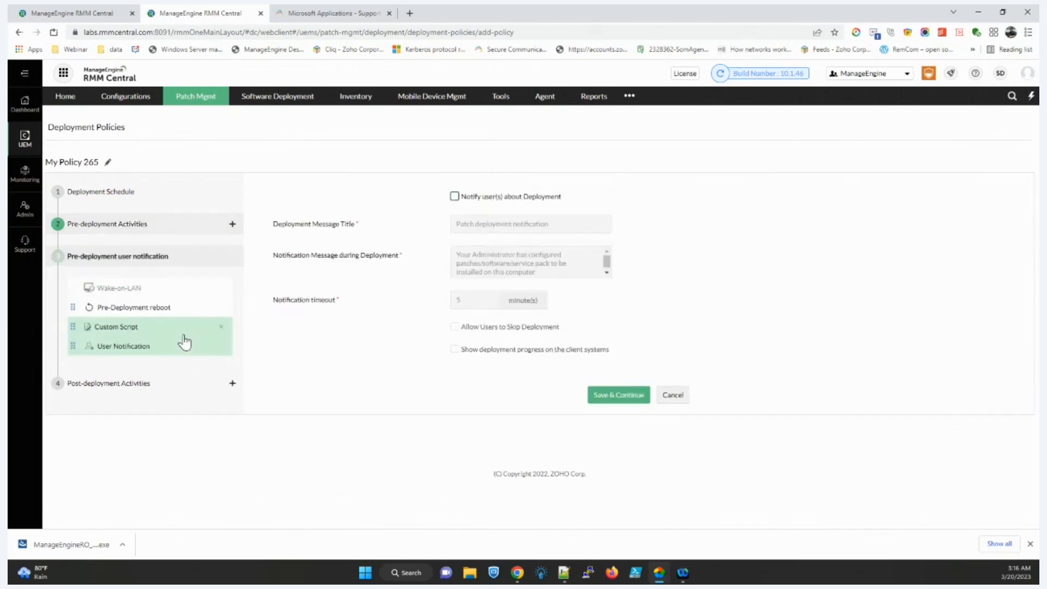
Step: Place User Notification after Wake-on-LAN and allow skipping, with forced deployment after 3 days
left_click(482, 199)
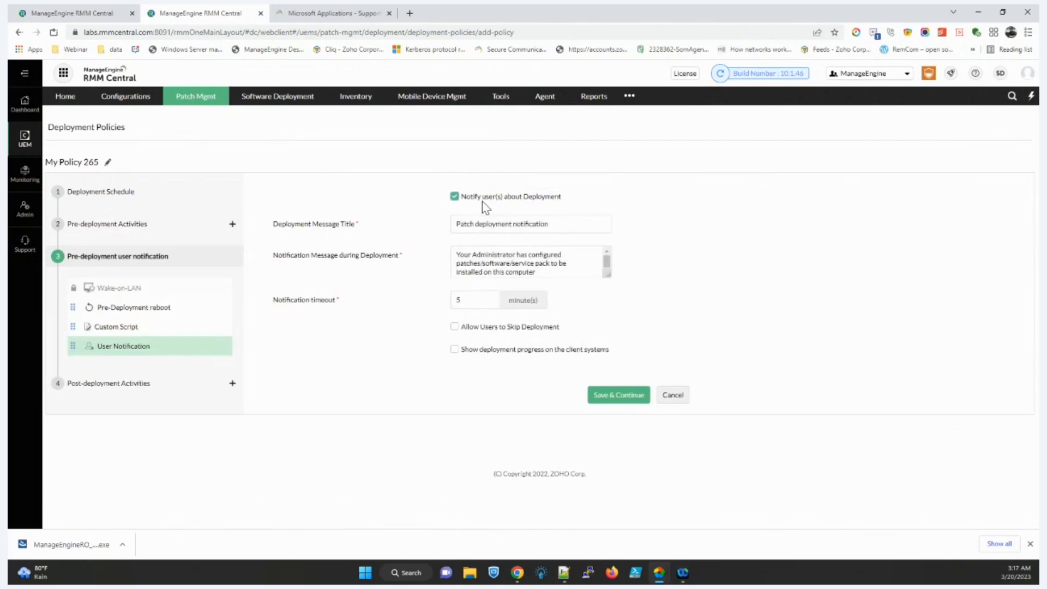
left_click_drag(73, 346, 77, 310)
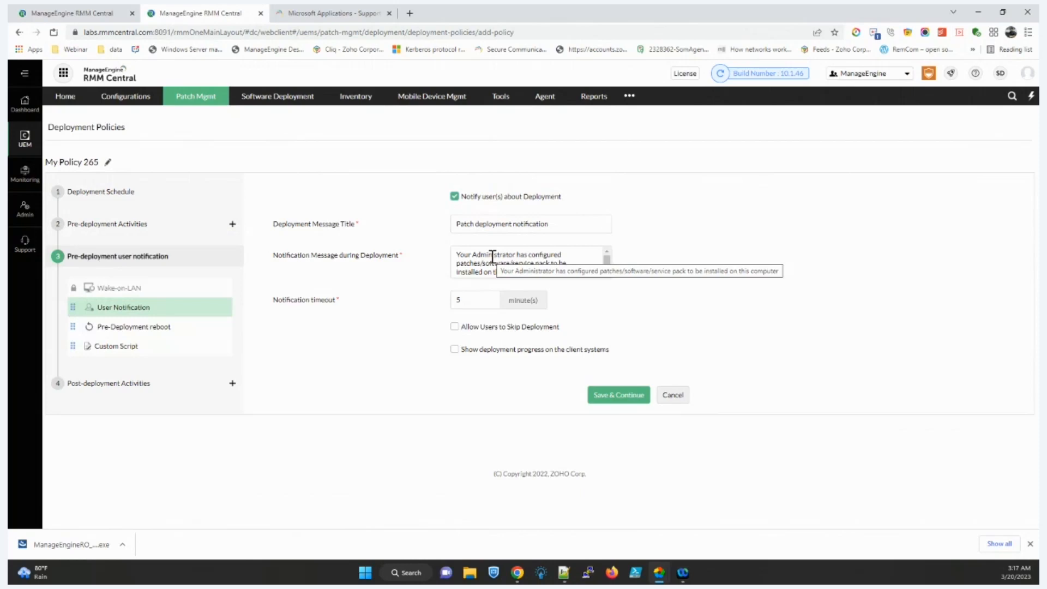
left_click(493, 331)
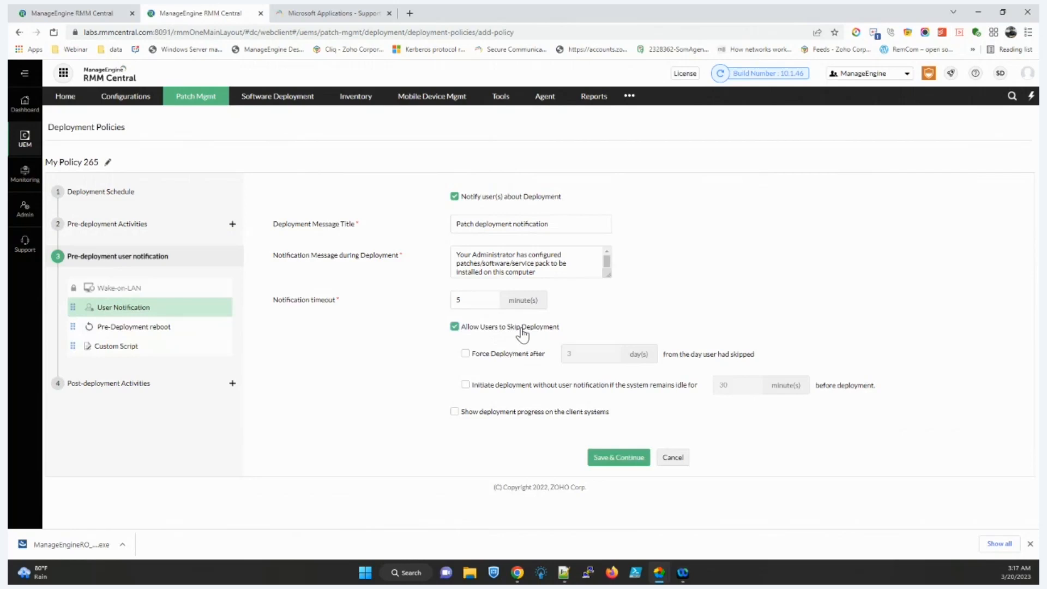
left_click(504, 356)
left_click(497, 200)
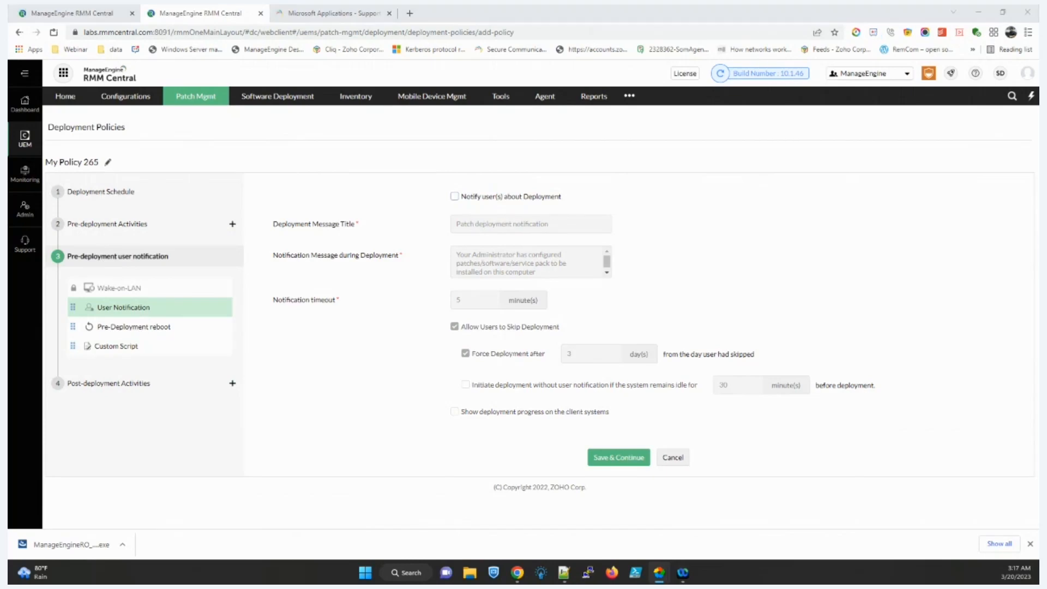
left_click(229, 385)
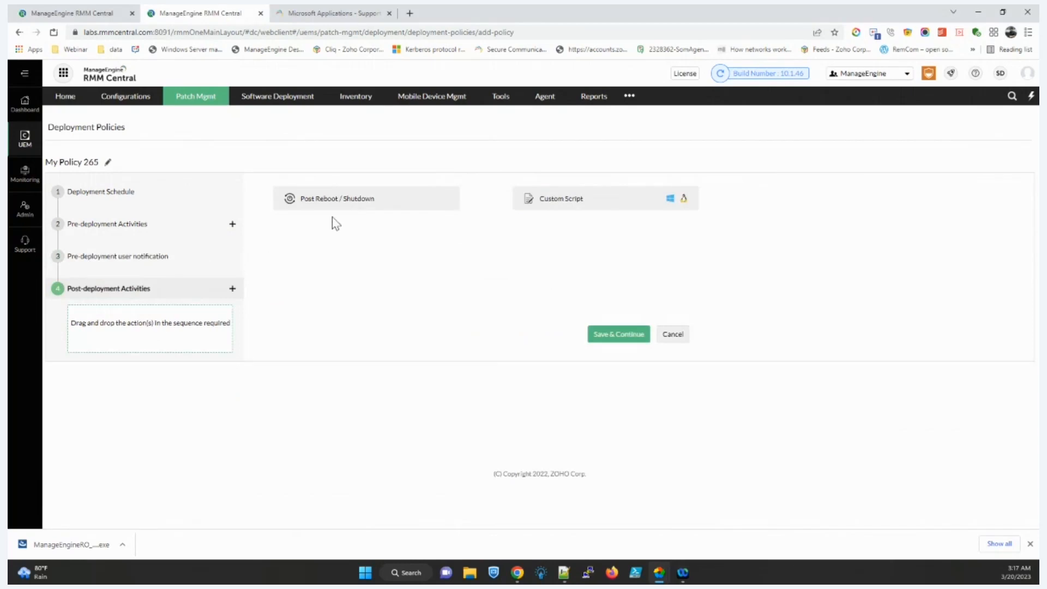
Step: Add the Post Reboot / Shutdown card as a post-deployment activity
left_click_drag(341, 207, 141, 339)
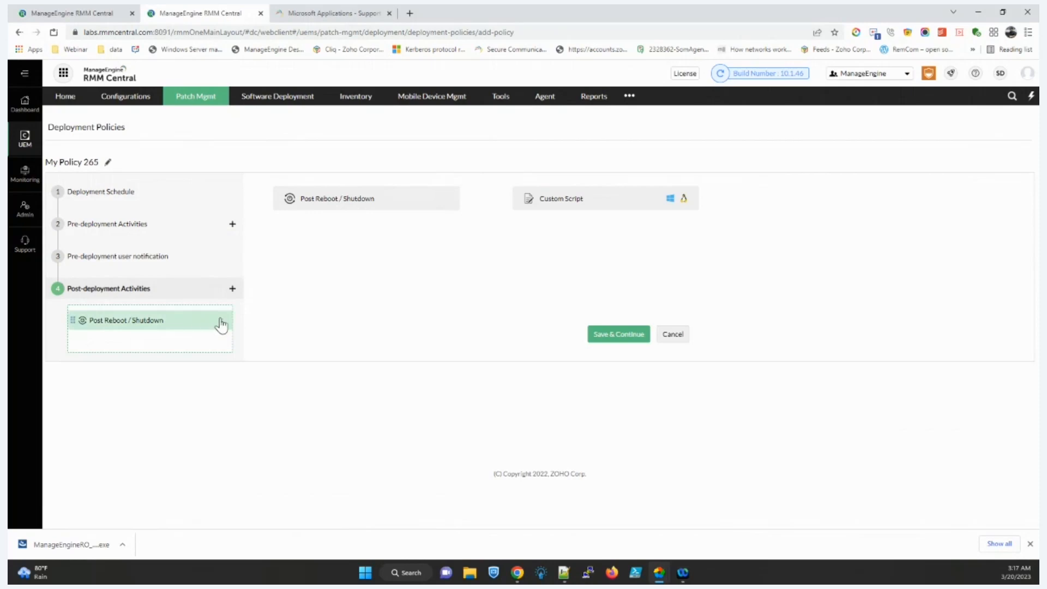
left_click(221, 324)
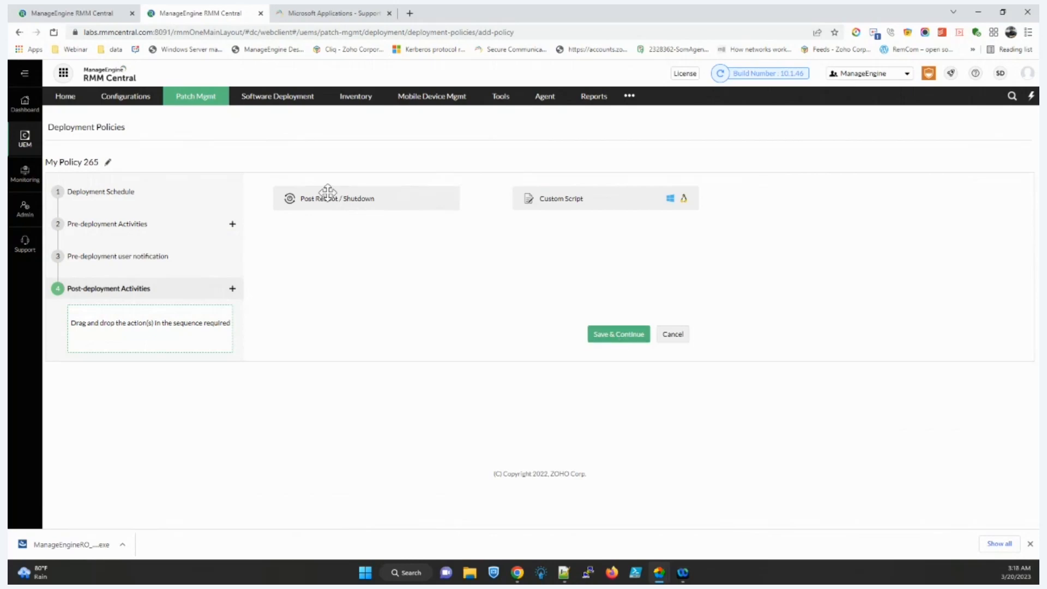
left_click_drag(328, 199, 124, 329)
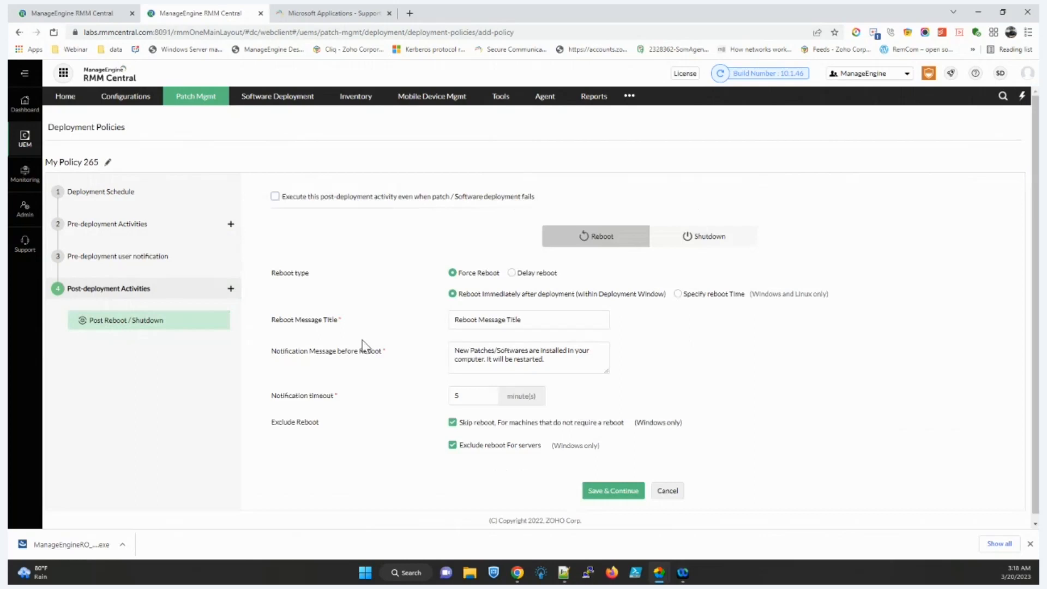
scroll(455, 316, "down", 1)
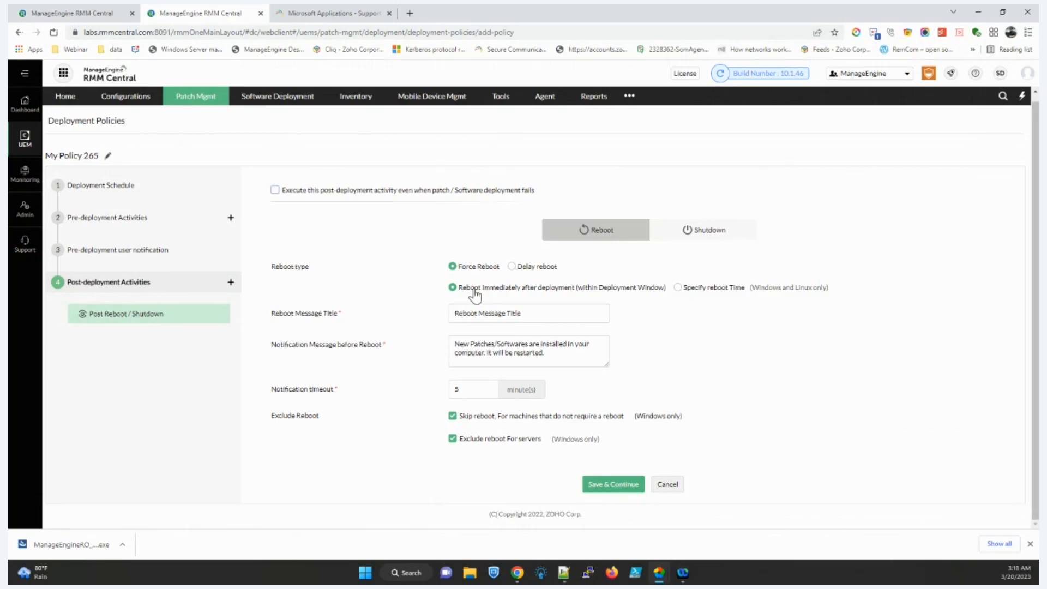
Step: Try a specific reboot time on Sunday and Saturday, then settle on Delay reboot
left_click(678, 287)
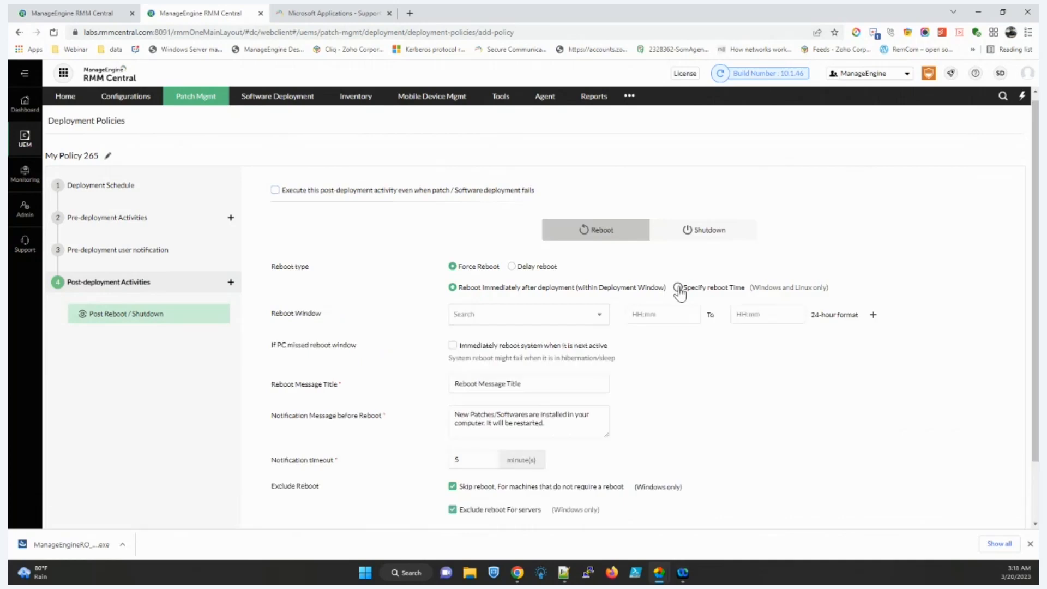
left_click(513, 317)
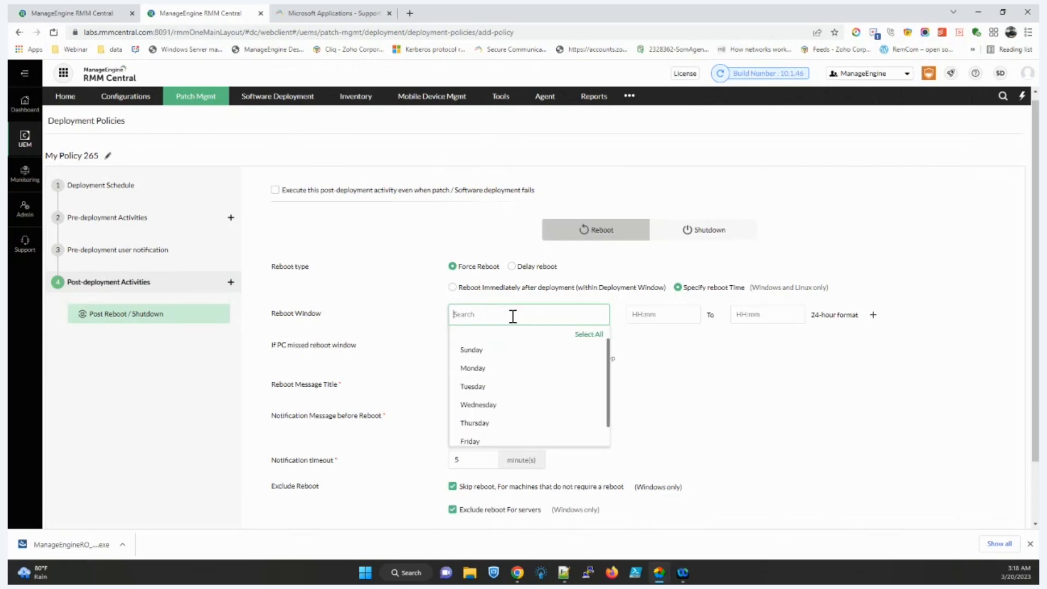
left_click(477, 351)
left_click(474, 437)
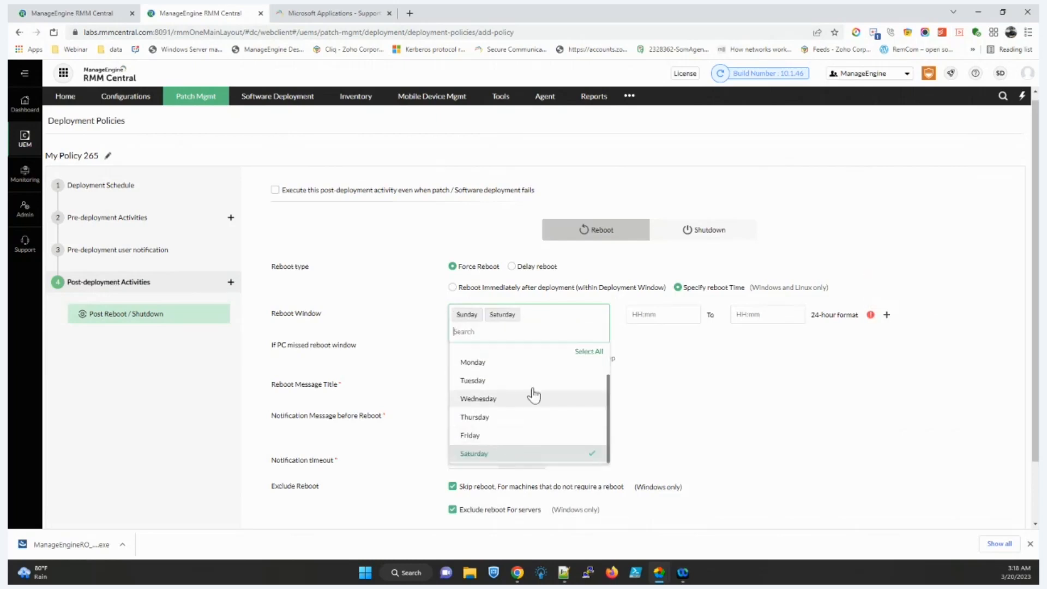
left_click(641, 316)
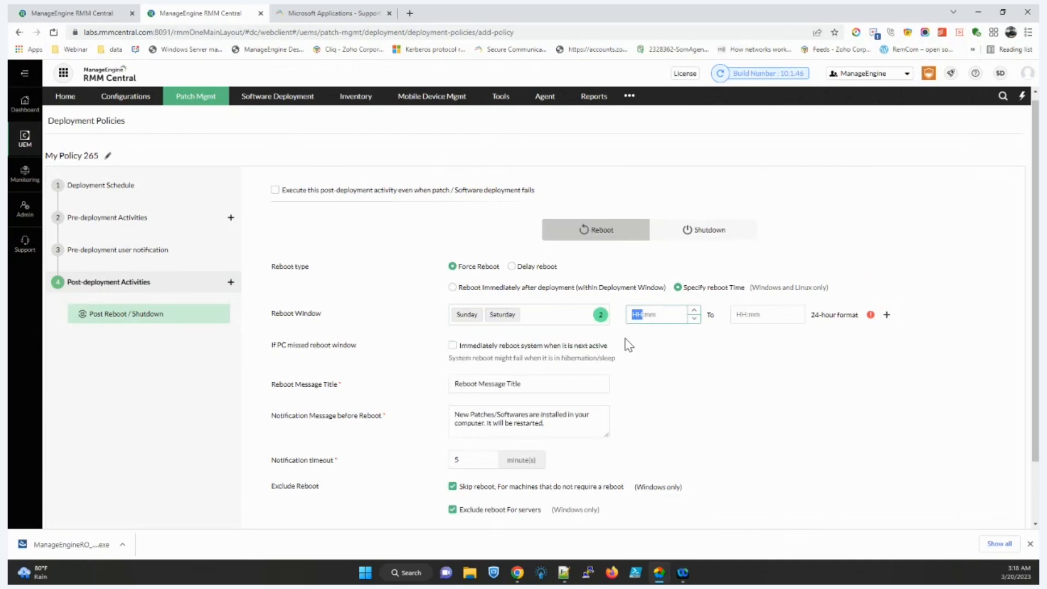
left_click(520, 267)
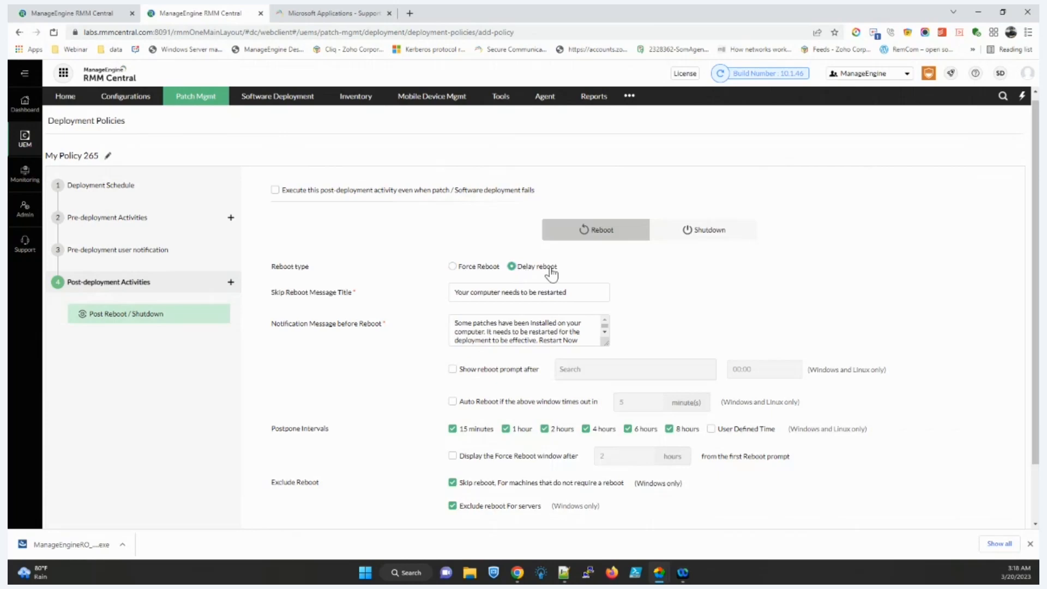
Step: Enable the force reboot window after 24 hours and a reboot after a 20-minute time out
scroll(464, 338, "down", 2)
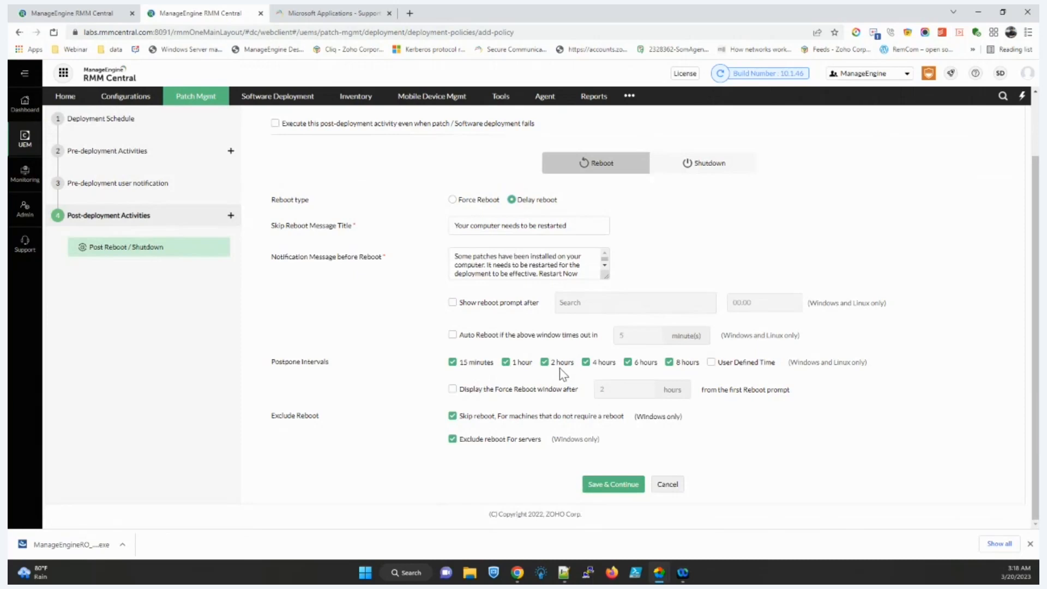
left_click(525, 394)
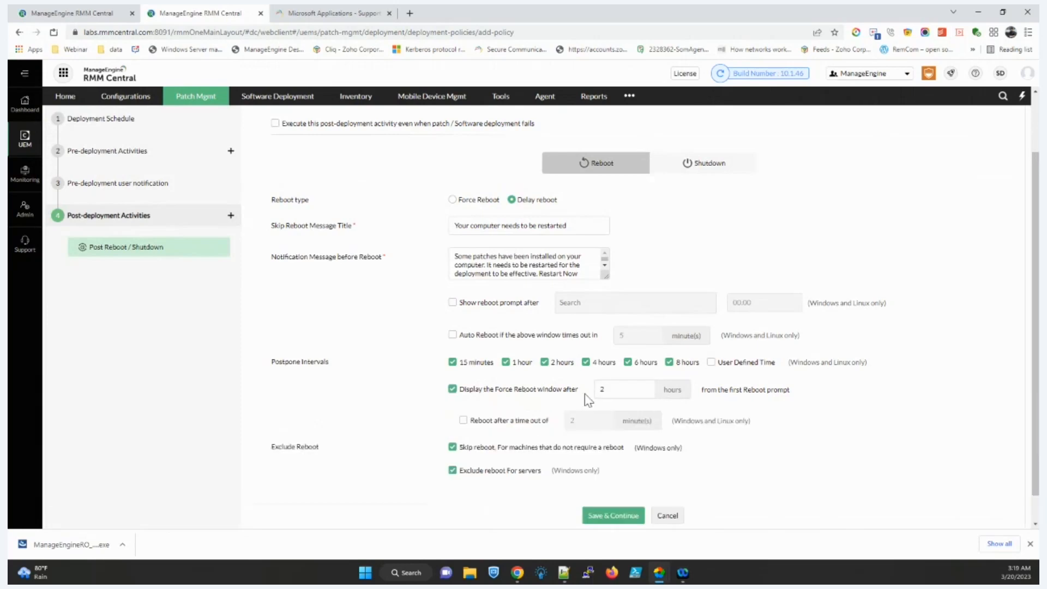
left_click(614, 393)
type("24")
left_click(509, 421)
left_click(591, 423)
type("0")
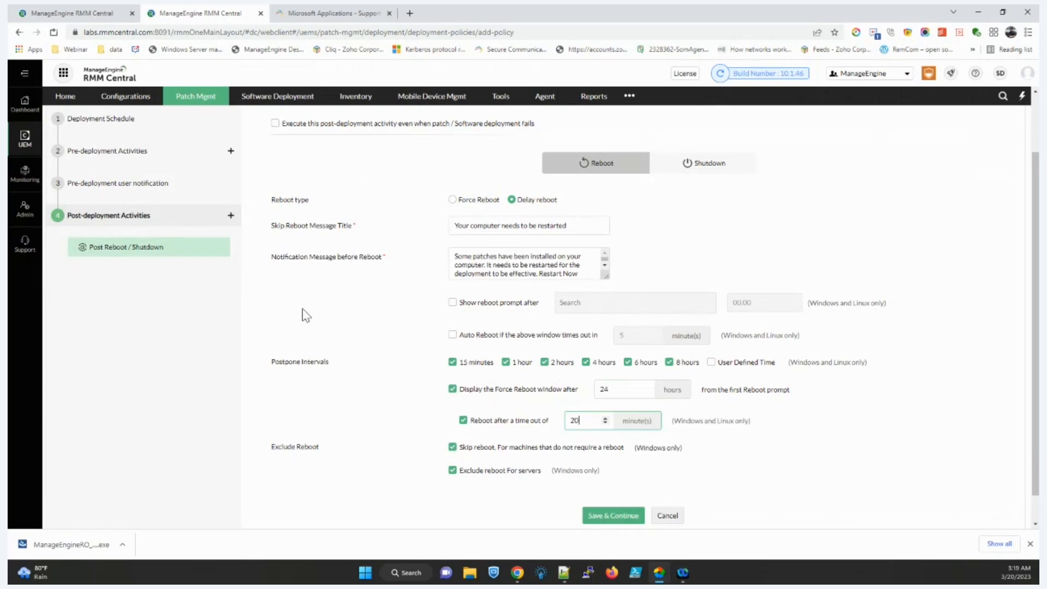
scroll(306, 315, "up", 2)
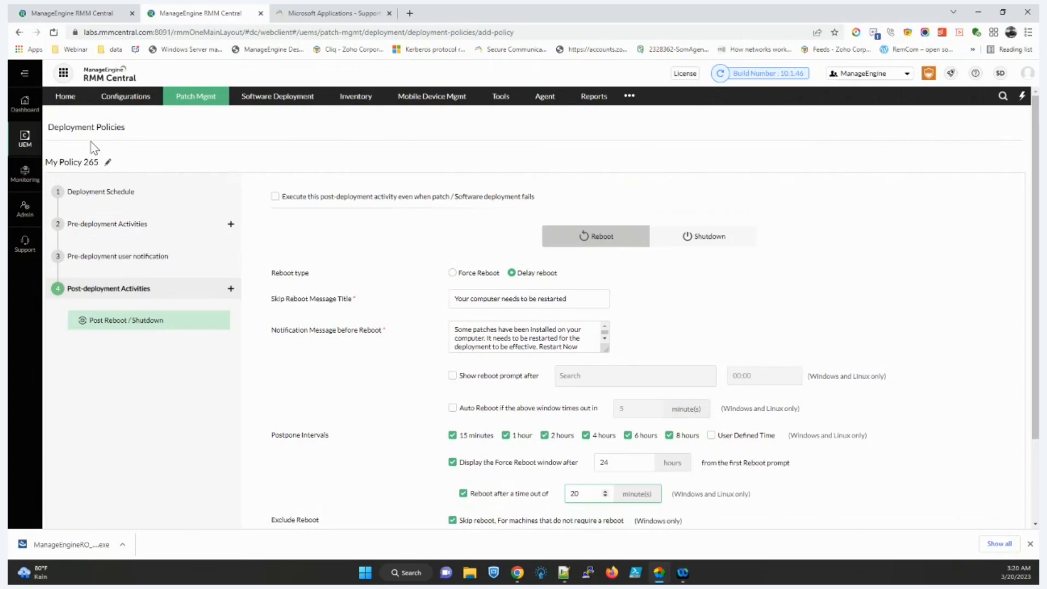
Step: Apply the deloitte.com Patch Tuesday deployment policy to MyTask264 and move on to targets
left_click(84, 14)
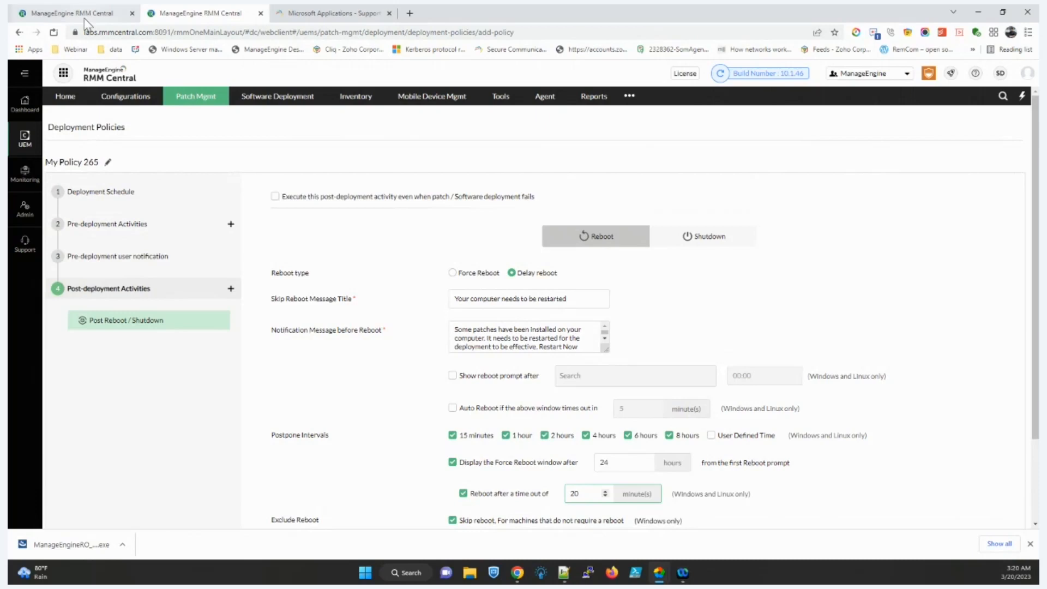
left_click(415, 174)
scroll(414, 263, "down", 2)
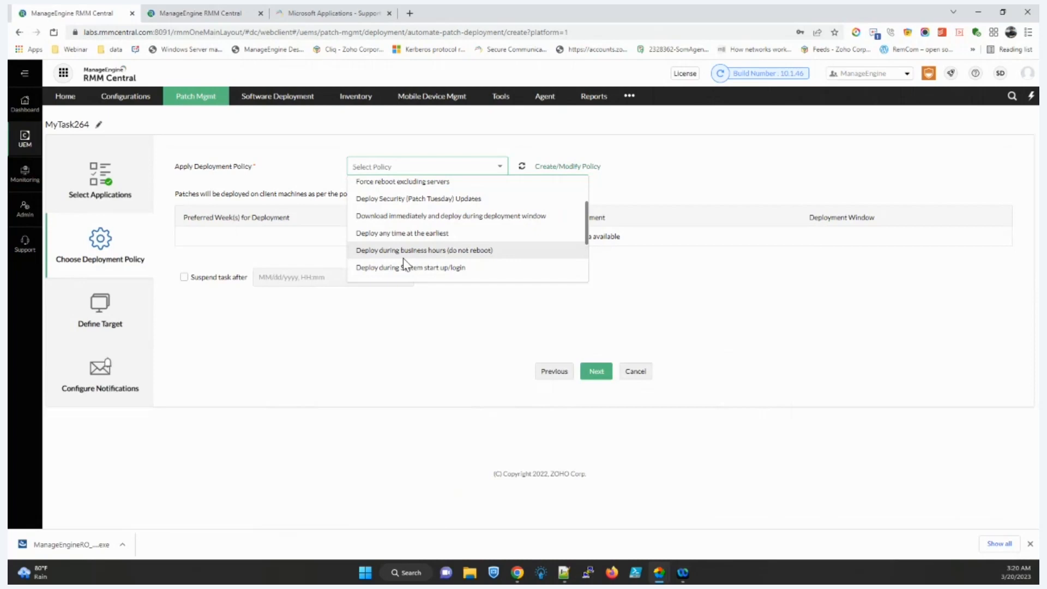
scroll(403, 262, "down", 3)
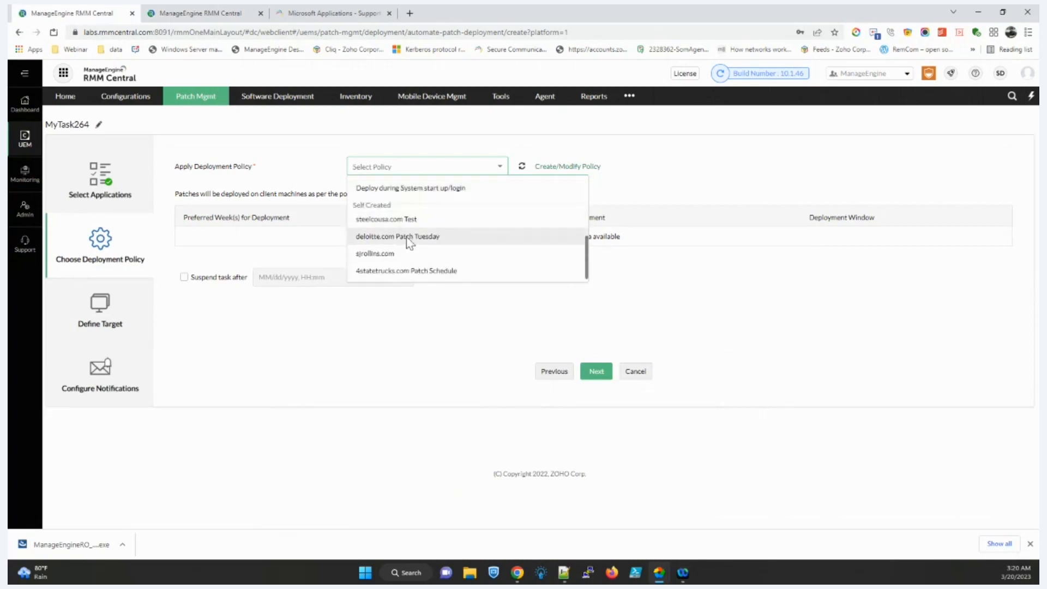
left_click(406, 238)
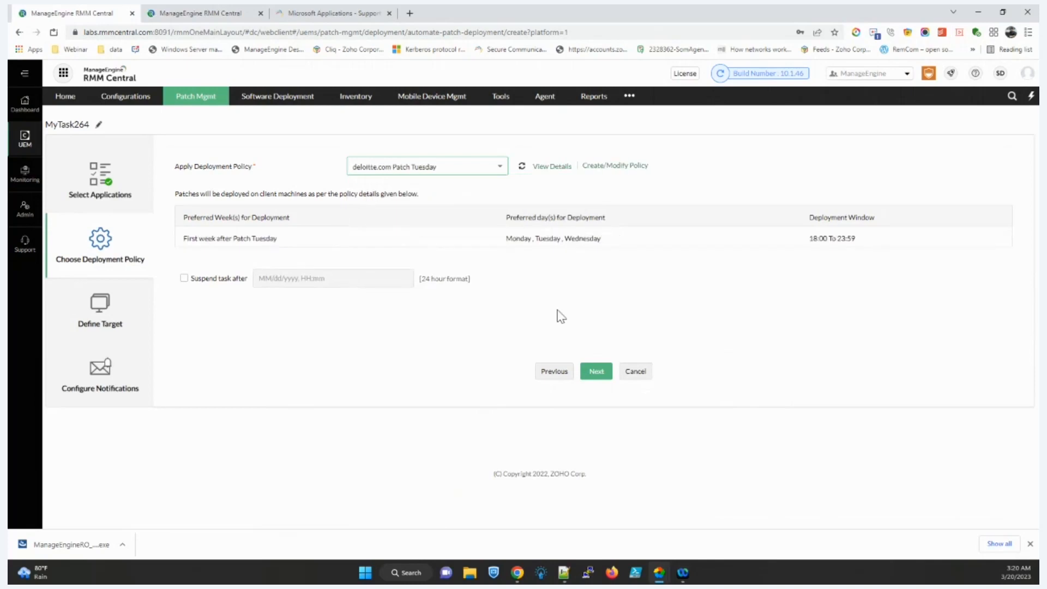
left_click(603, 373)
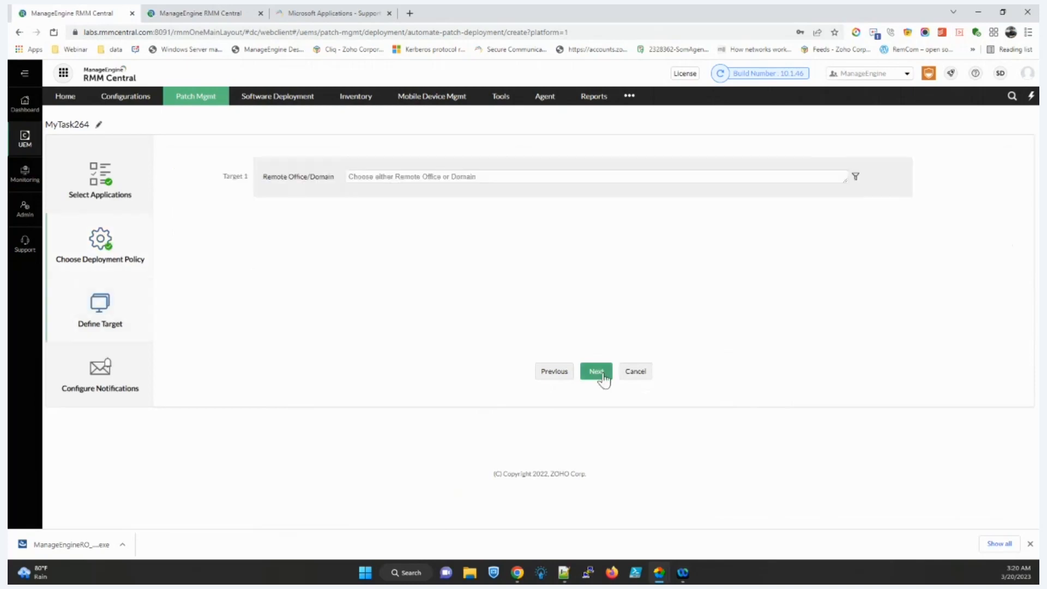
Step: Target the ZohoRO remote office, filter computers by Custom Group, and open Admin in a new tab
left_click(440, 186)
left_click(354, 202)
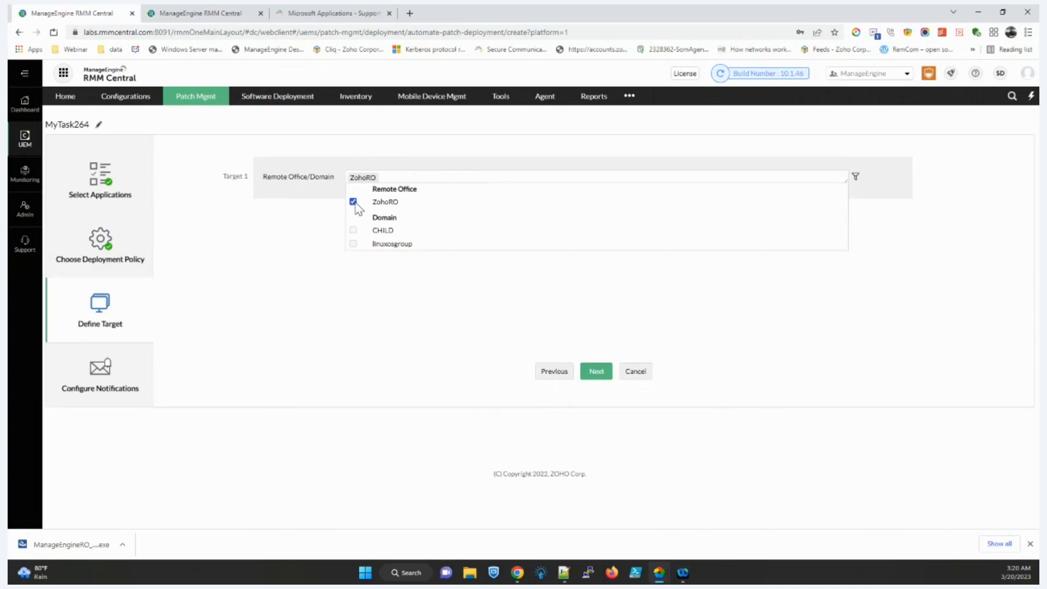
left_click(307, 221)
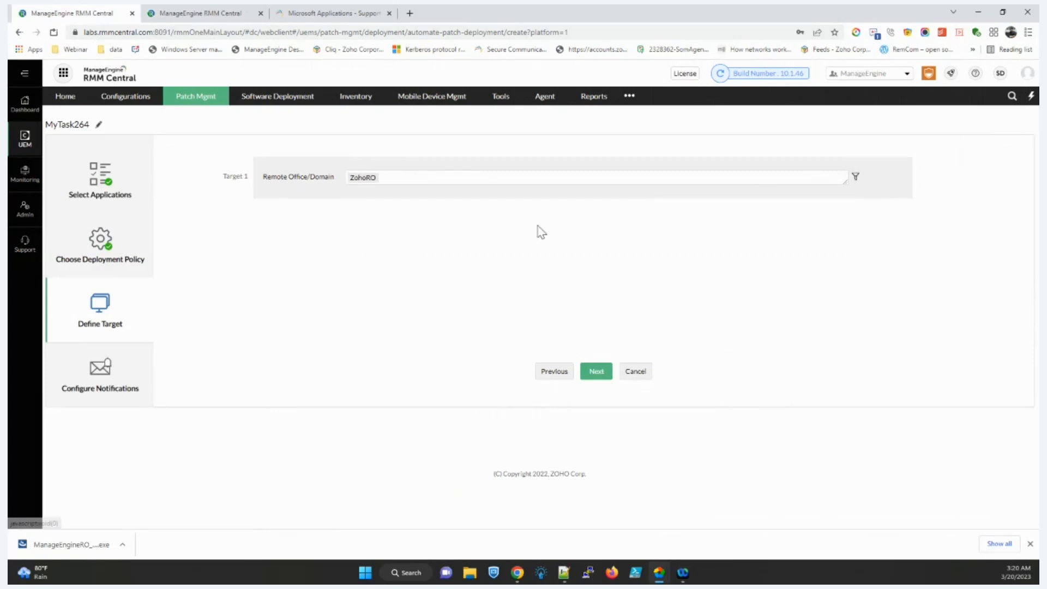
left_click(856, 176)
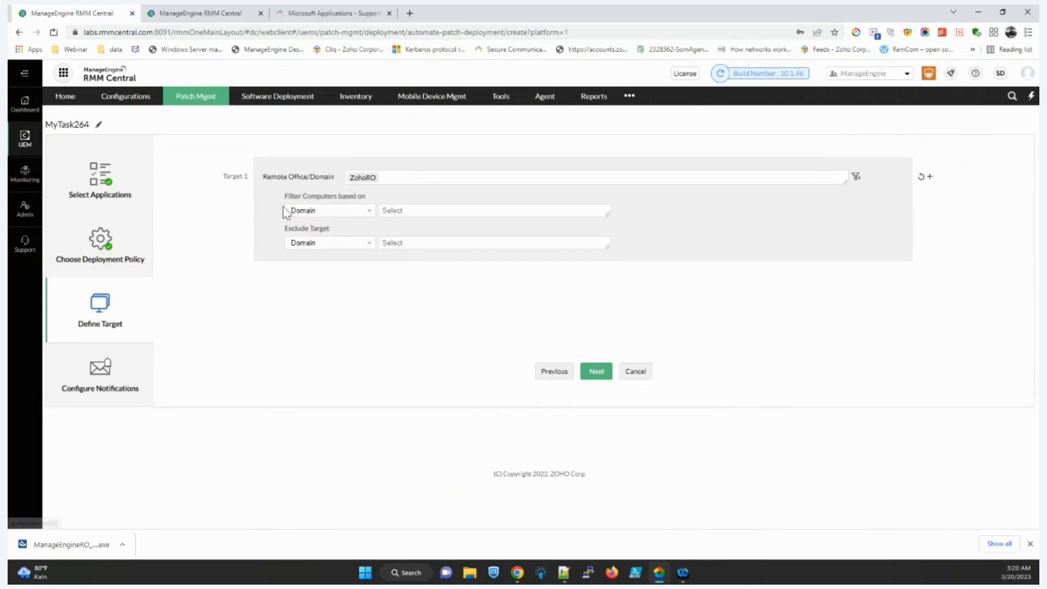
left_click(309, 211)
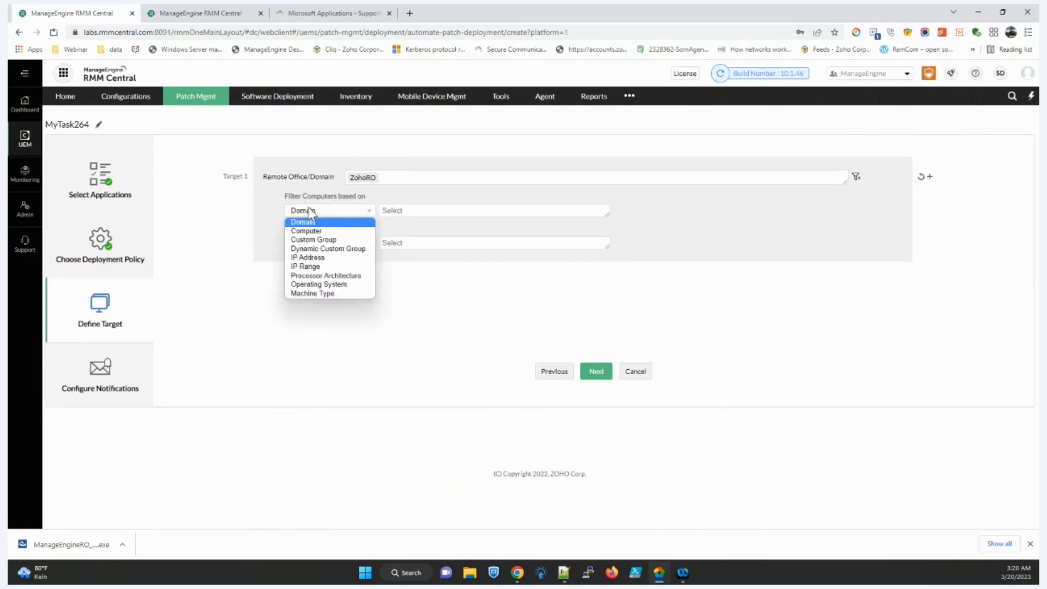
left_click(320, 243)
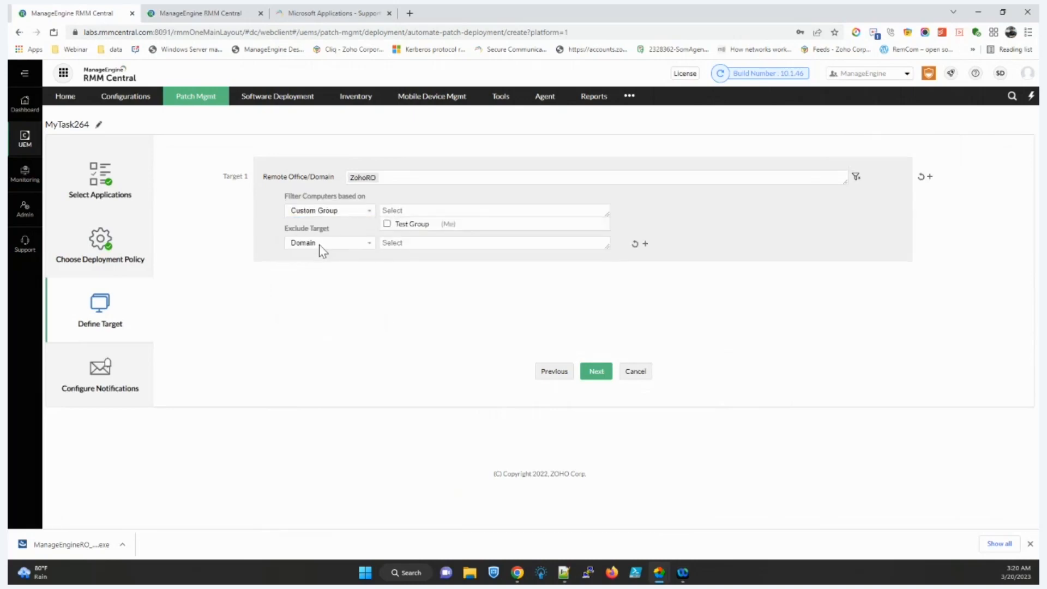
left_click(473, 155)
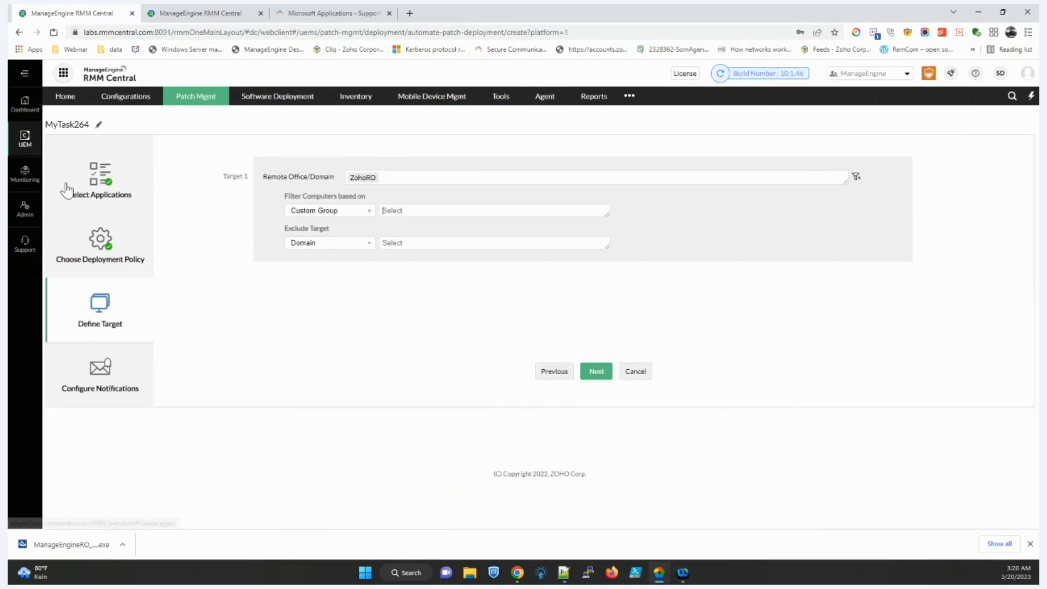
right_click(32, 219)
left_click(56, 221)
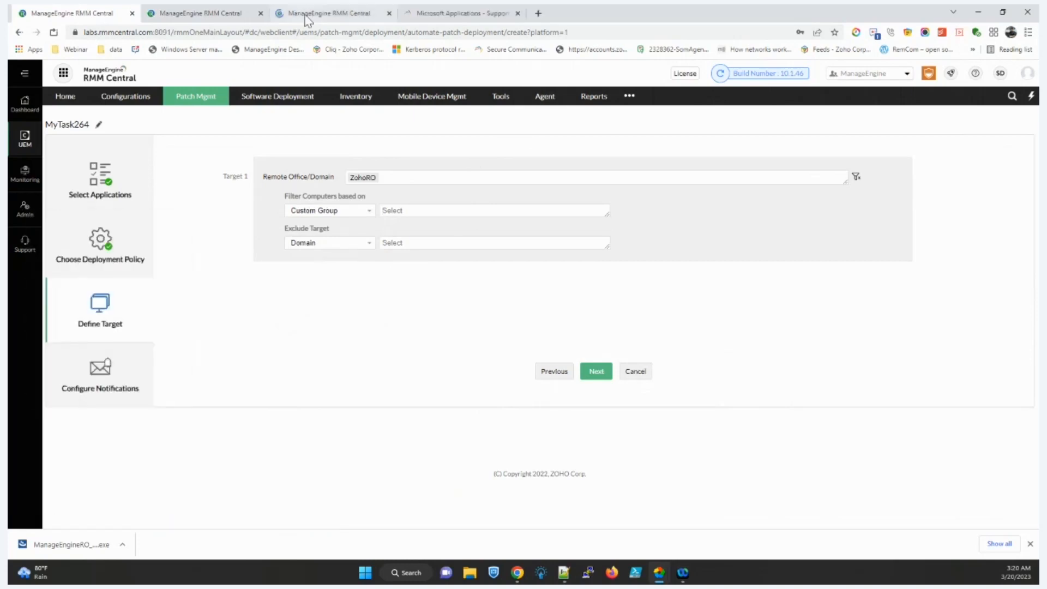
Step: Start a new custom computer group in UEM admin with dccoreqa-vm2 and dcqa-k16 added
left_click(322, 13)
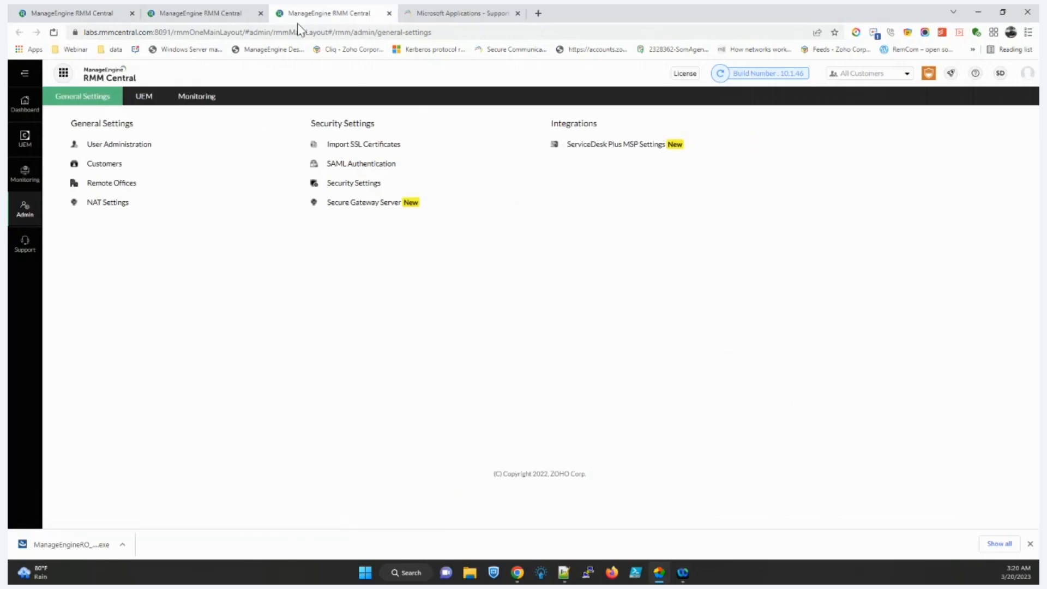
left_click(145, 98)
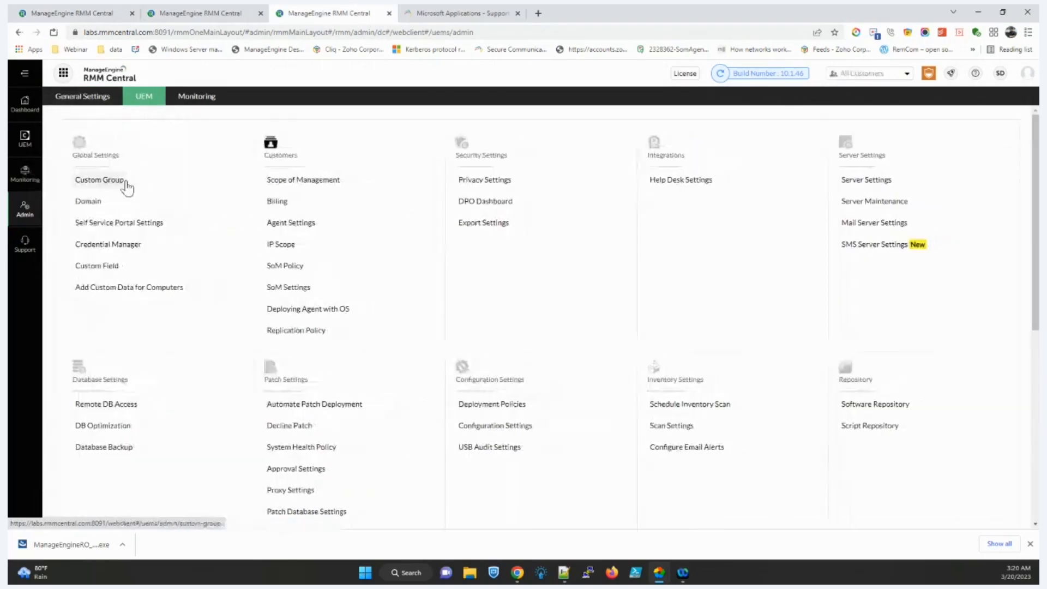
left_click(126, 187)
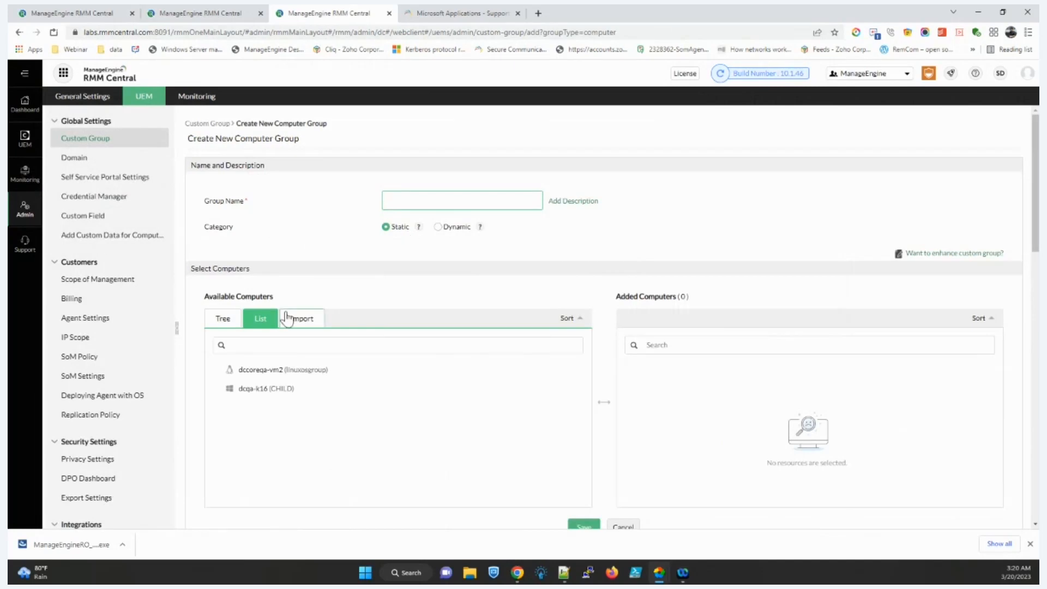
left_click_drag(276, 371, 711, 383)
left_click_drag(232, 372, 739, 413)
left_click(296, 326)
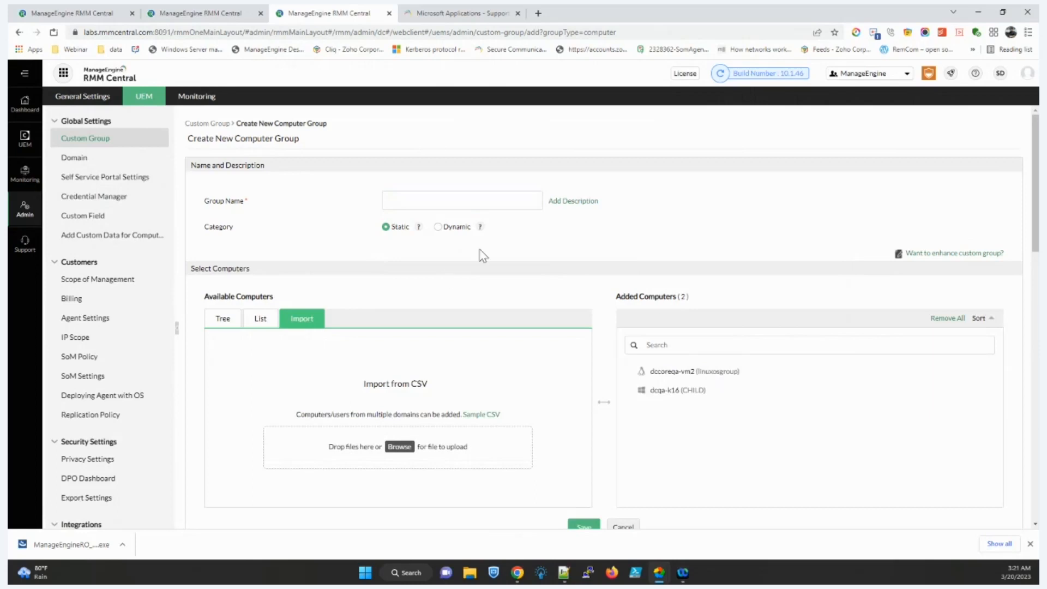
Step: Switch the group category to Dynamic and confirm the change
left_click(463, 227)
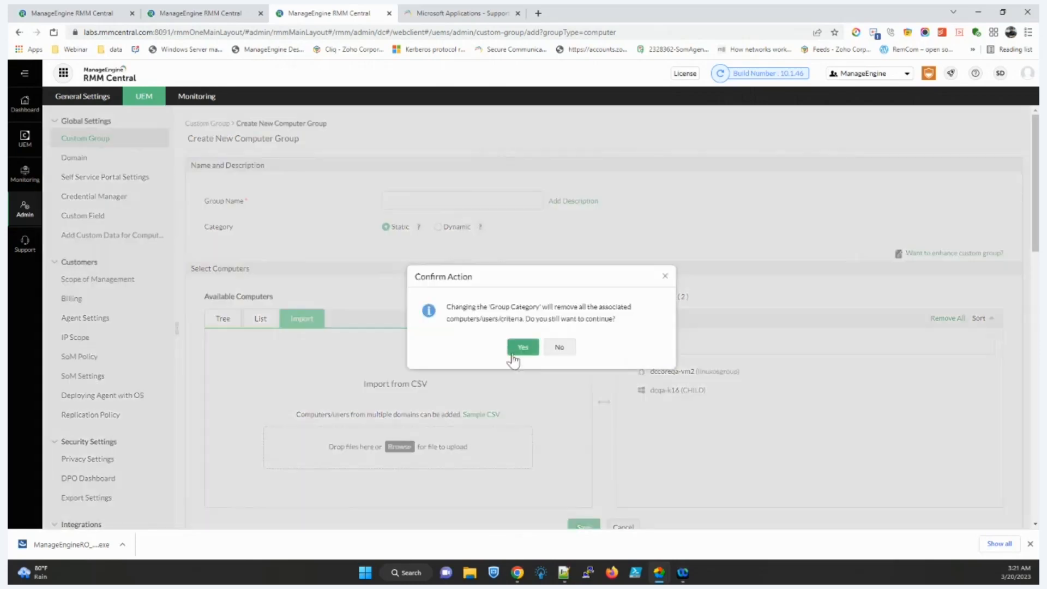
left_click(516, 349)
left_click(446, 321)
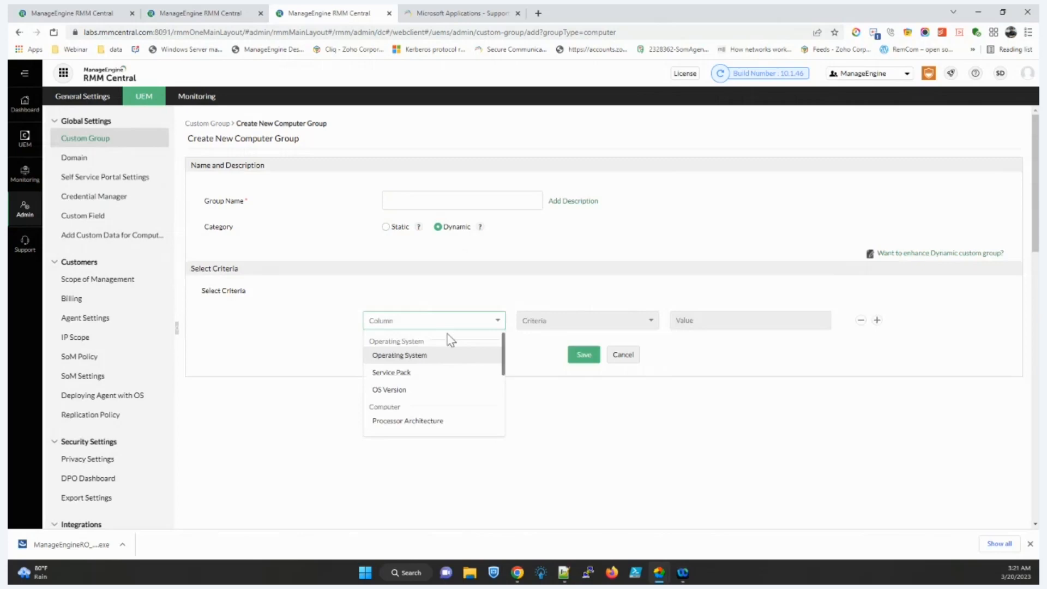
Step: Set the first criterion to Operating System equal Microsoft Windows 10
left_click(472, 356)
left_click(541, 326)
left_click(540, 344)
left_click(720, 322)
scroll(726, 382, "down", 5)
left_click(726, 386)
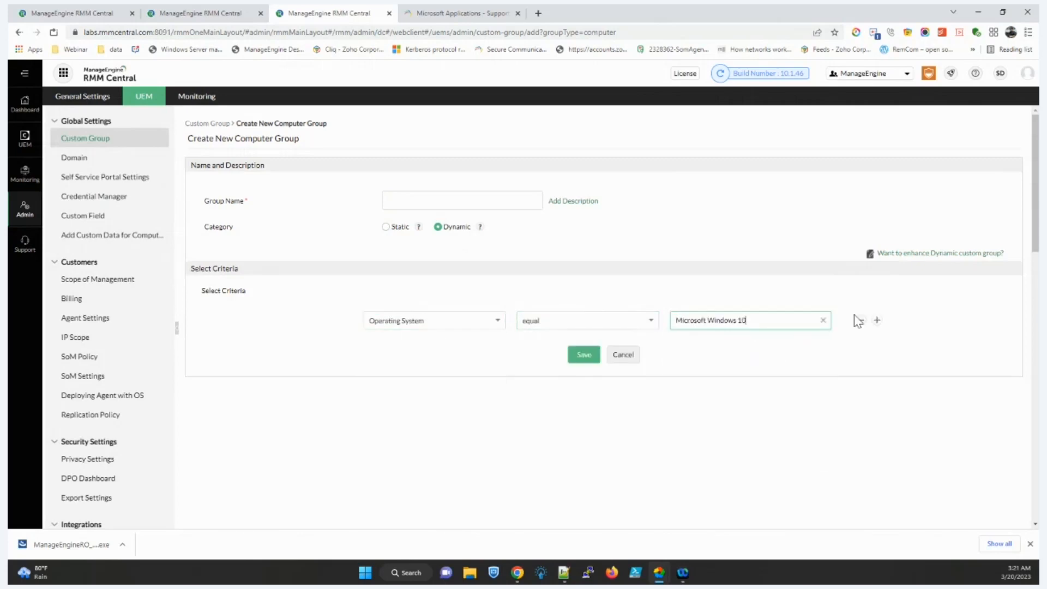
Step: Add a second criterion: Computer Name starts with US
left_click(876, 322)
left_click(379, 349)
scroll(399, 404, "down", 4)
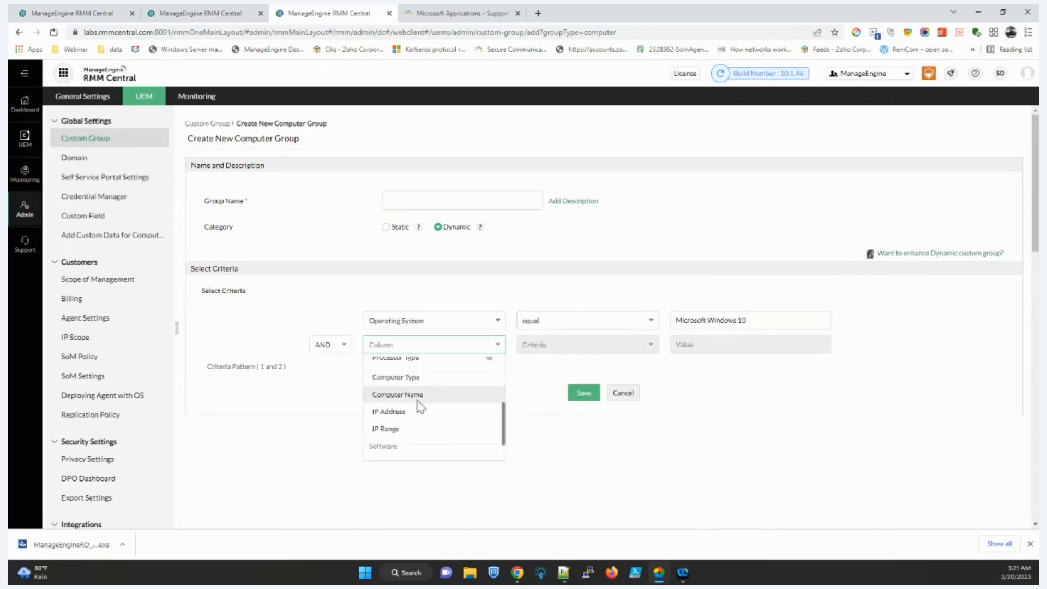
left_click(403, 395)
left_click(534, 347)
left_click(542, 418)
left_click(676, 345)
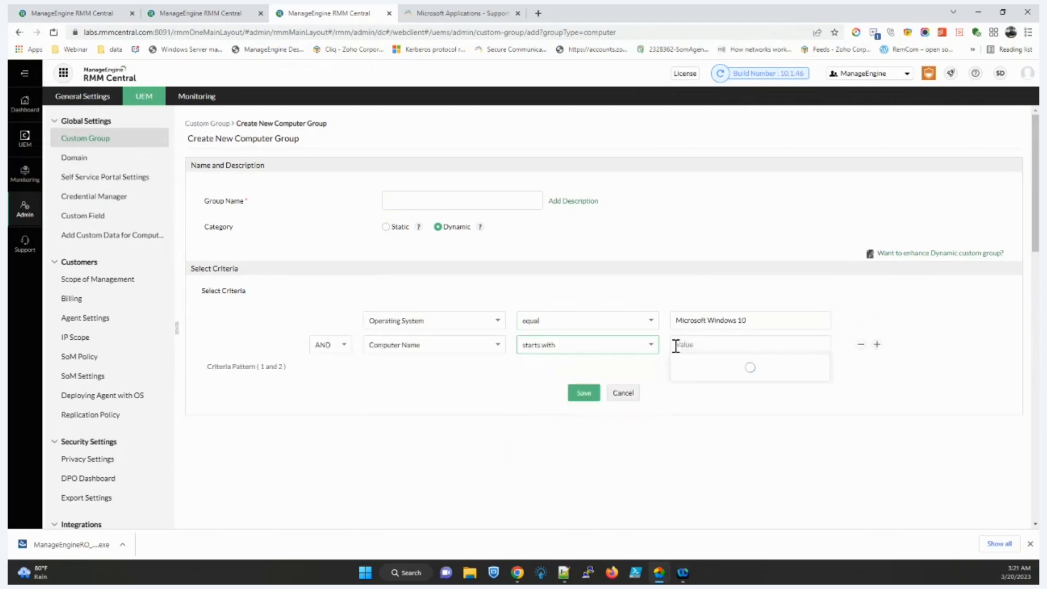
type("a")
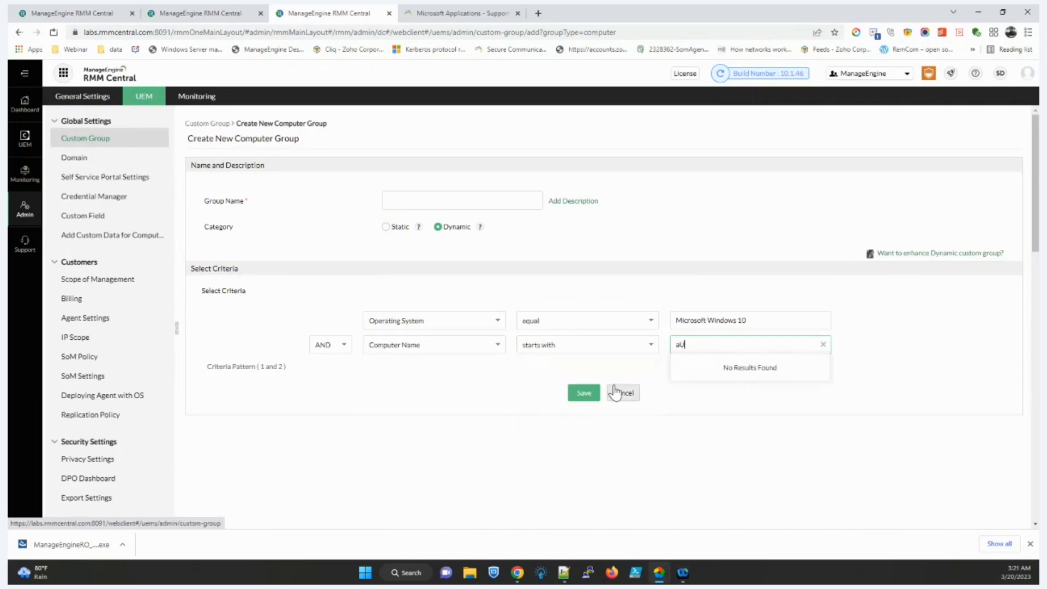
key("BackSpace")
type("US")
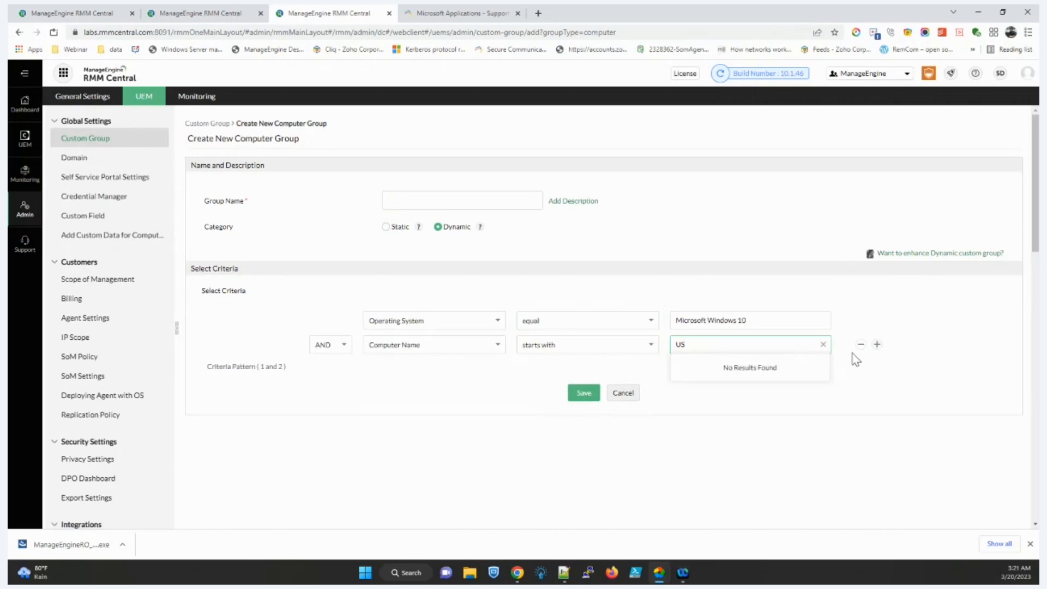
Step: Add a third criterion: Software Name equal AirDrop
left_click(877, 345)
left_click(398, 371)
scroll(414, 431, "down", 5)
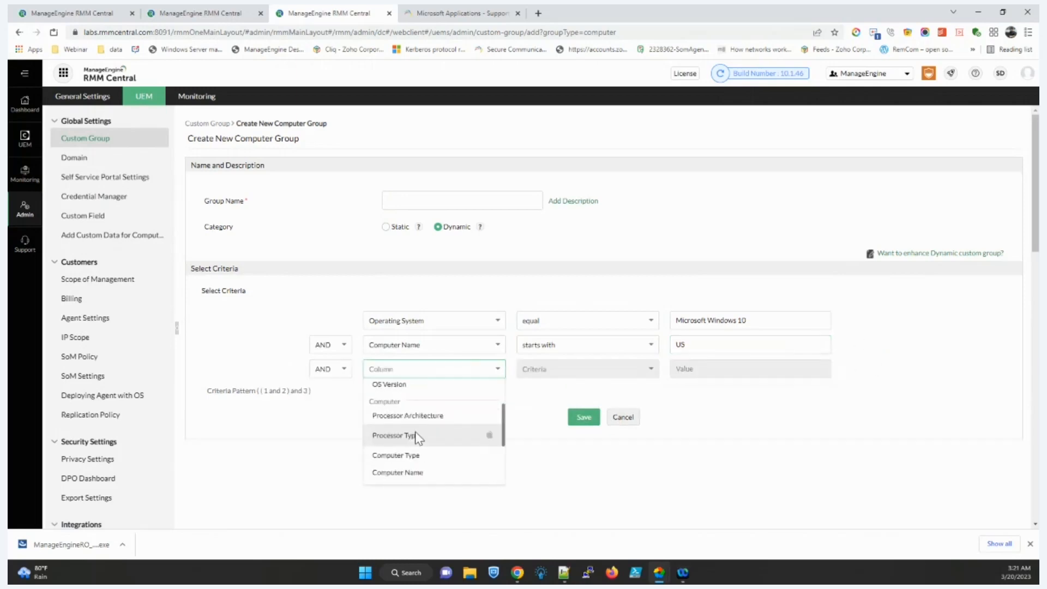
left_click(404, 456)
left_click(561, 370)
left_click(551, 390)
left_click(709, 370)
scroll(721, 436, "down", 5)
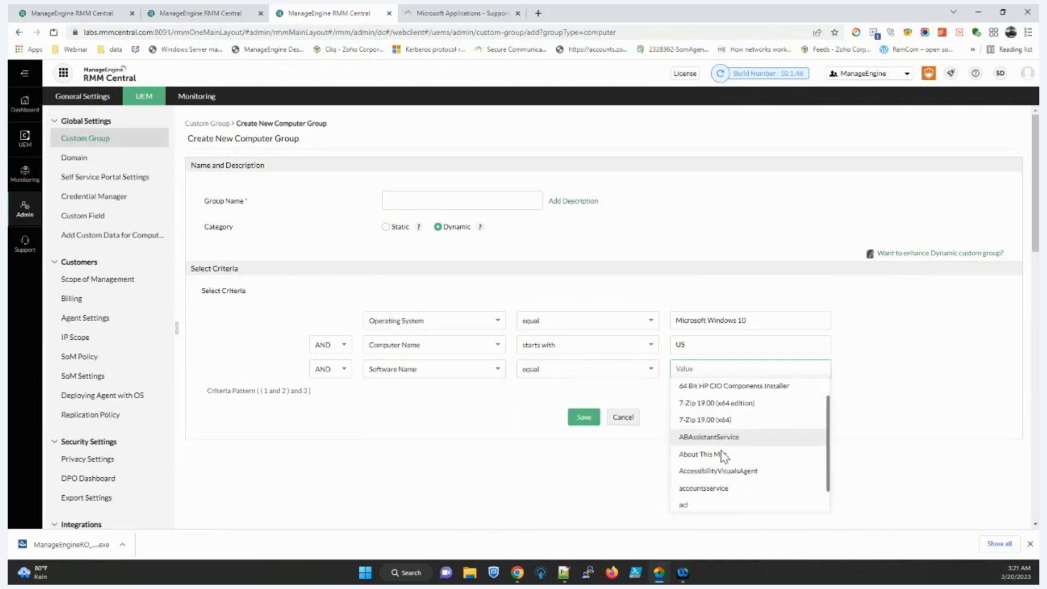
scroll(709, 475, "down", 3)
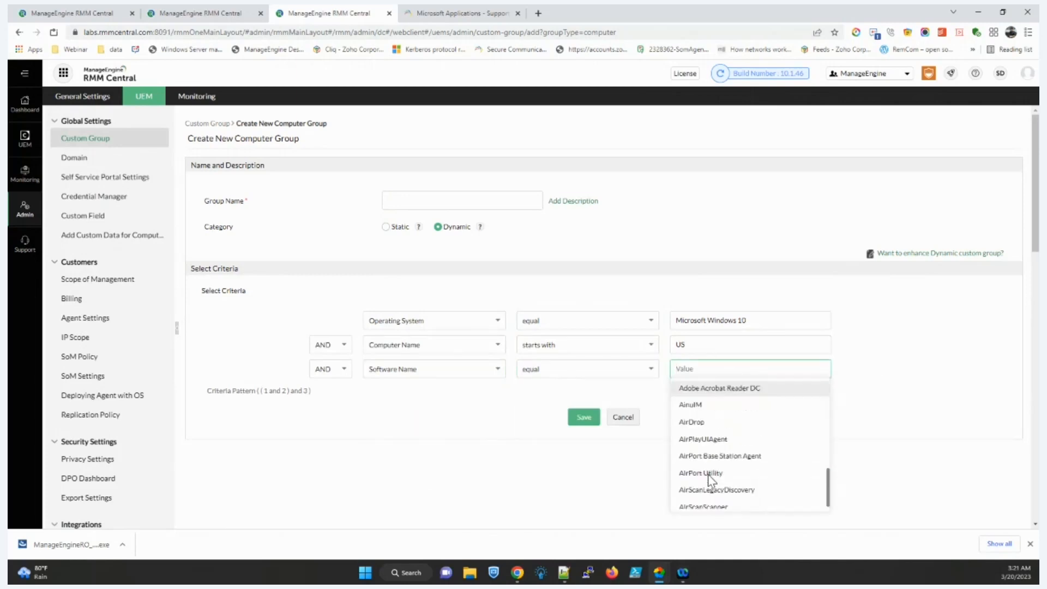
left_click(713, 416)
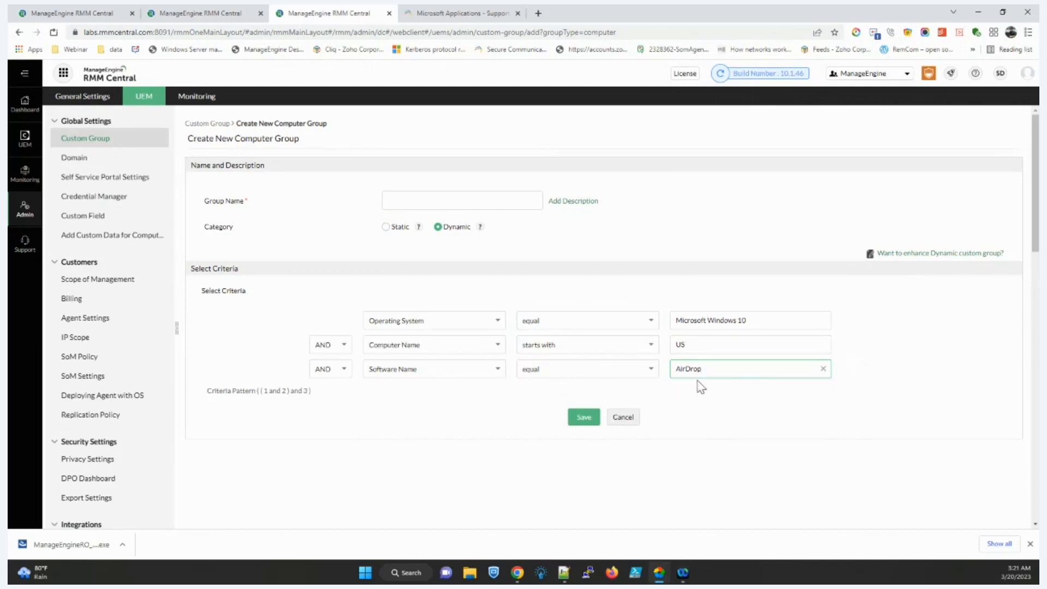
Step: Back in MyTask264 targets, try the Dynamic Custom Group filter, then revert to Custom Group
left_click(201, 14)
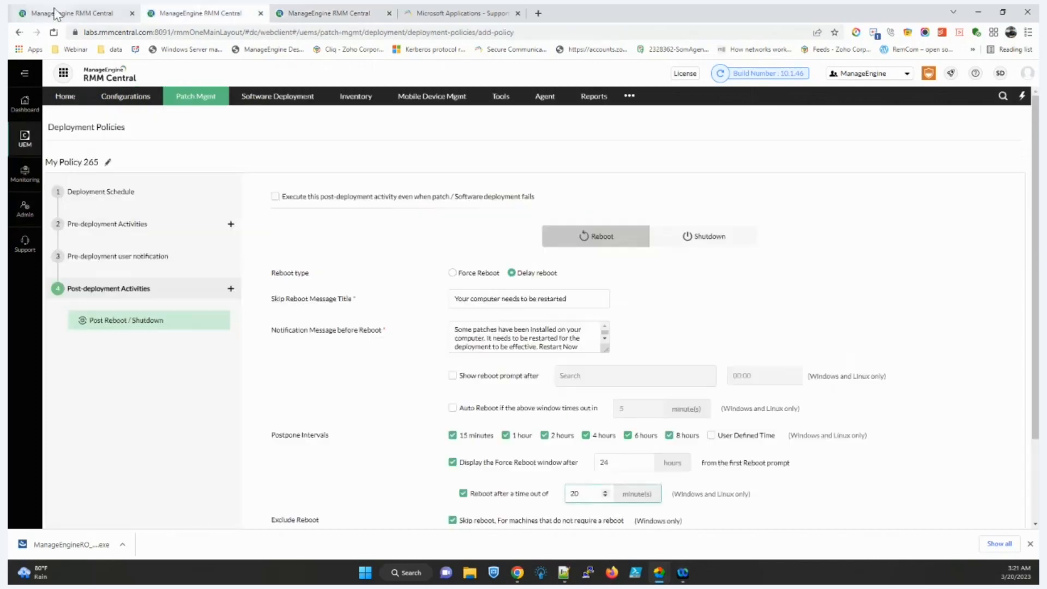
left_click(56, 13)
left_click(338, 211)
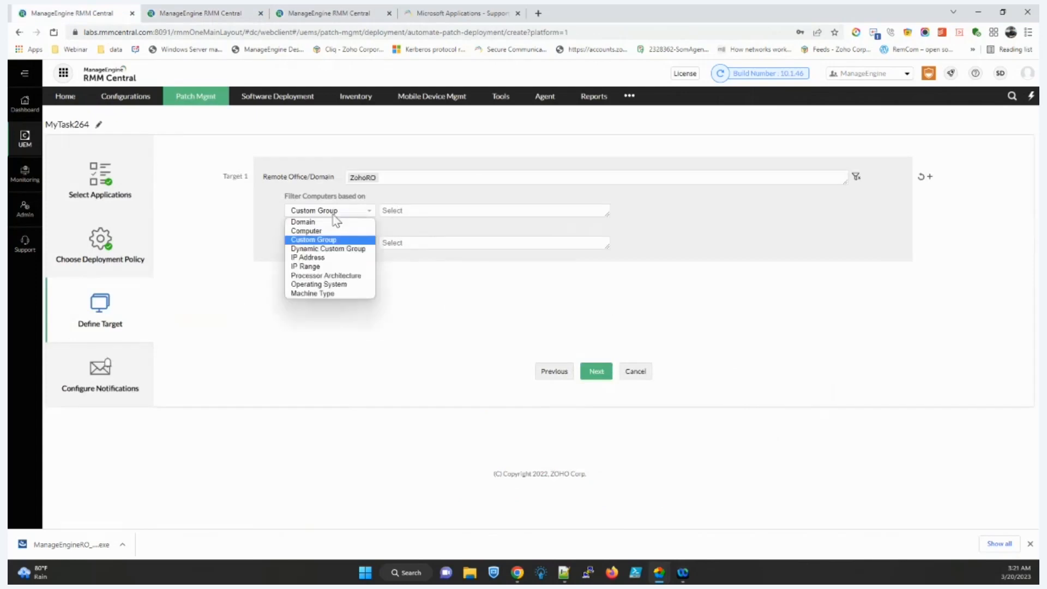
left_click(333, 249)
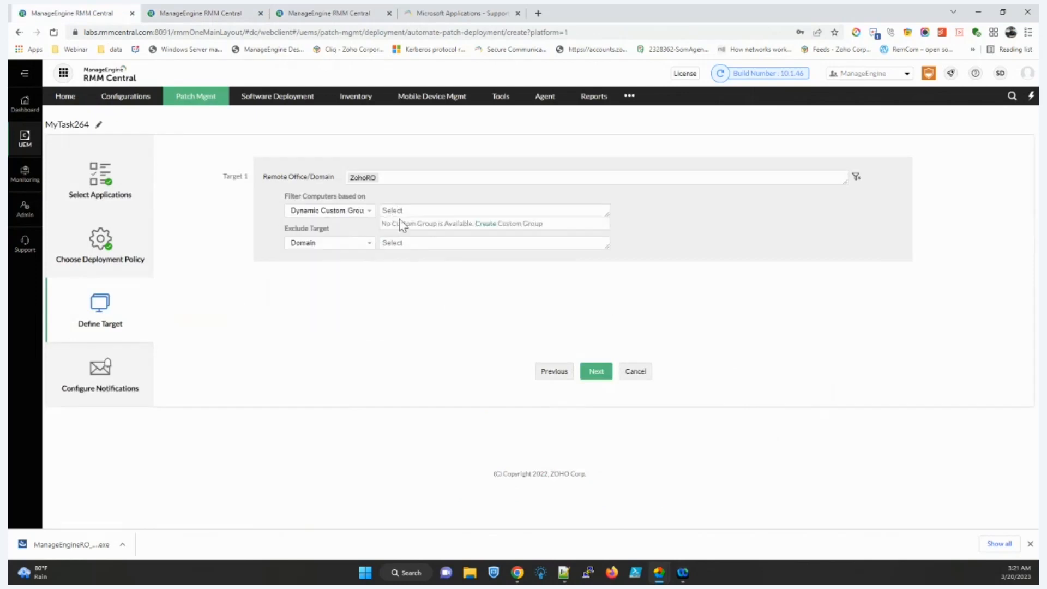
left_click(342, 212)
left_click(334, 239)
left_click(335, 244)
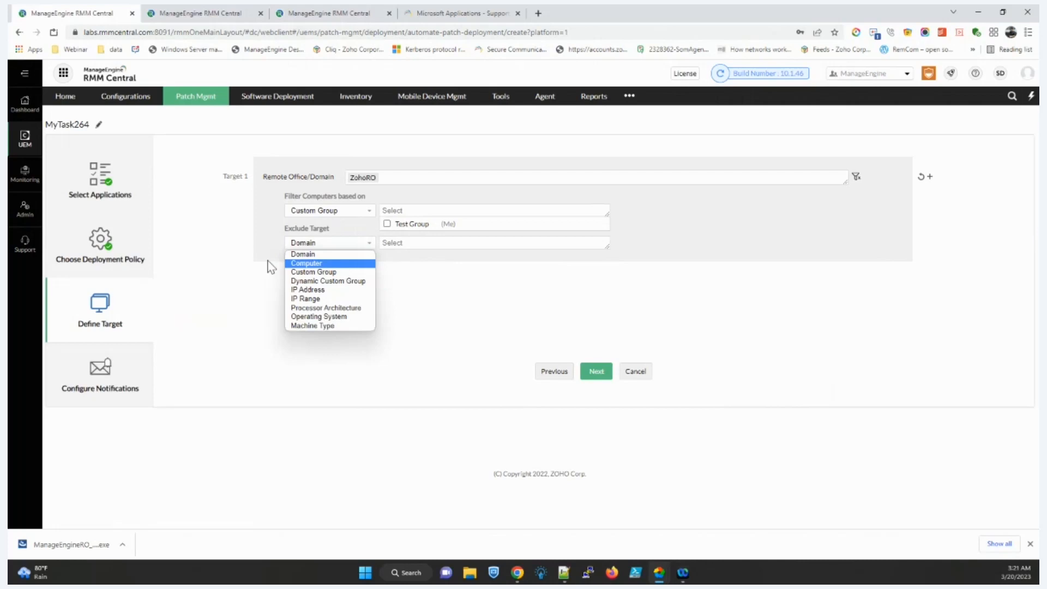
Step: Filter target computers by operating system: Microsoft Windows 10 and Windows 11
left_click(339, 213)
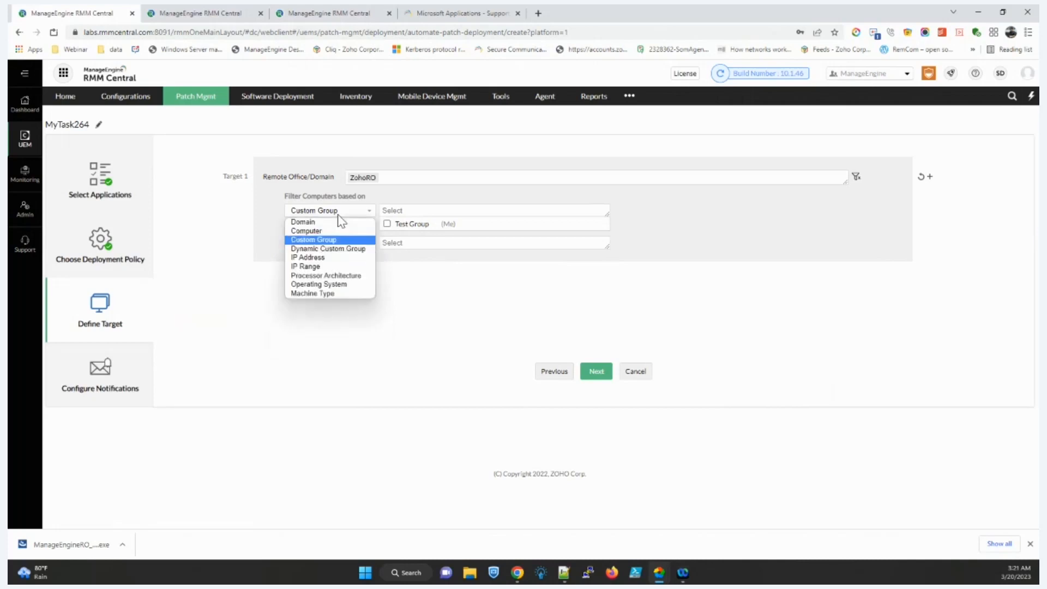
left_click(327, 284)
scroll(395, 284, "down", 2)
left_click(388, 262)
left_click(388, 277)
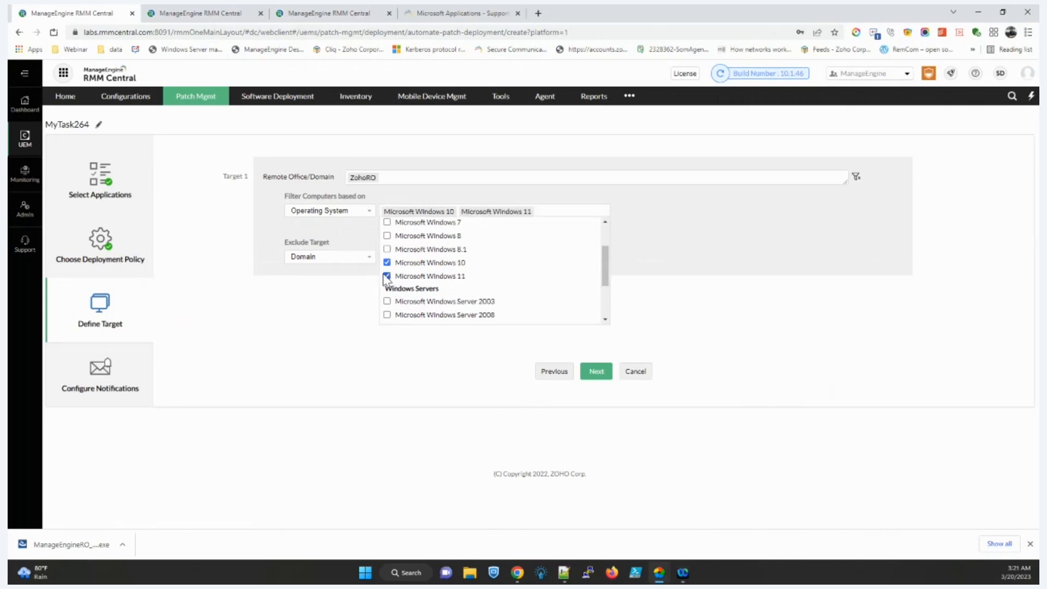
Step: Exclude the computer DCQA-K16 from the deployment targets
left_click(328, 257)
left_click(327, 285)
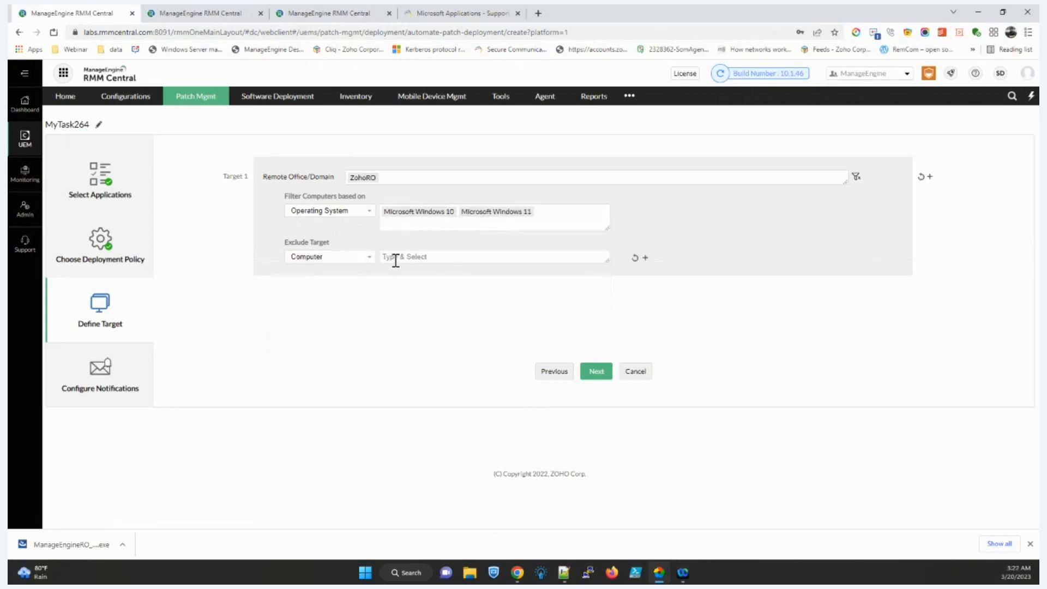
left_click(395, 259)
type("a")
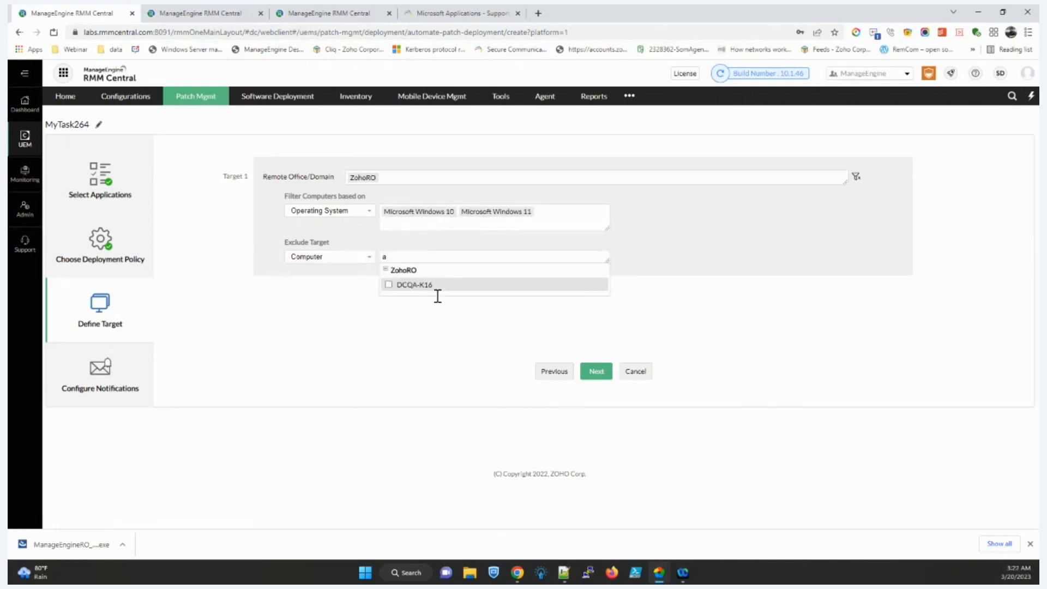
left_click(427, 284)
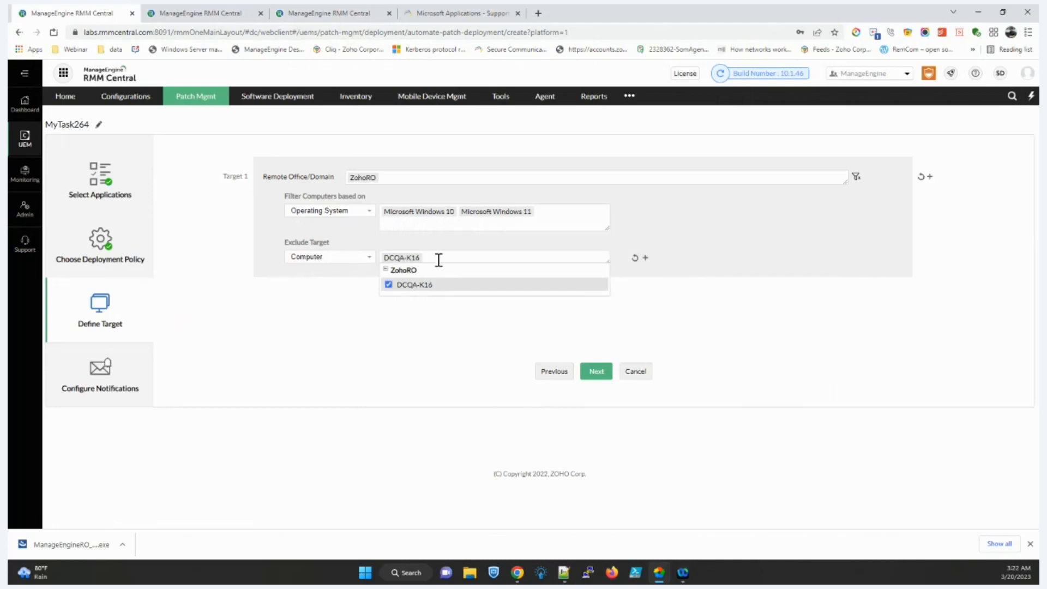
Step: Add an extra exclusion row, leave its type unset, and advance to Configure Notifications
left_click(645, 257)
left_click(322, 288)
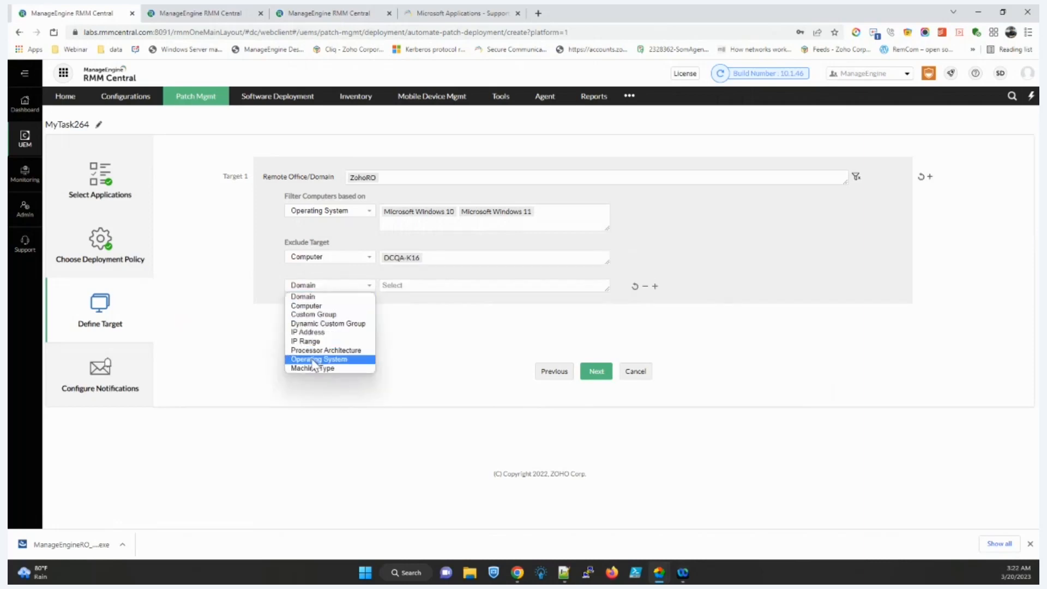
left_click(459, 313)
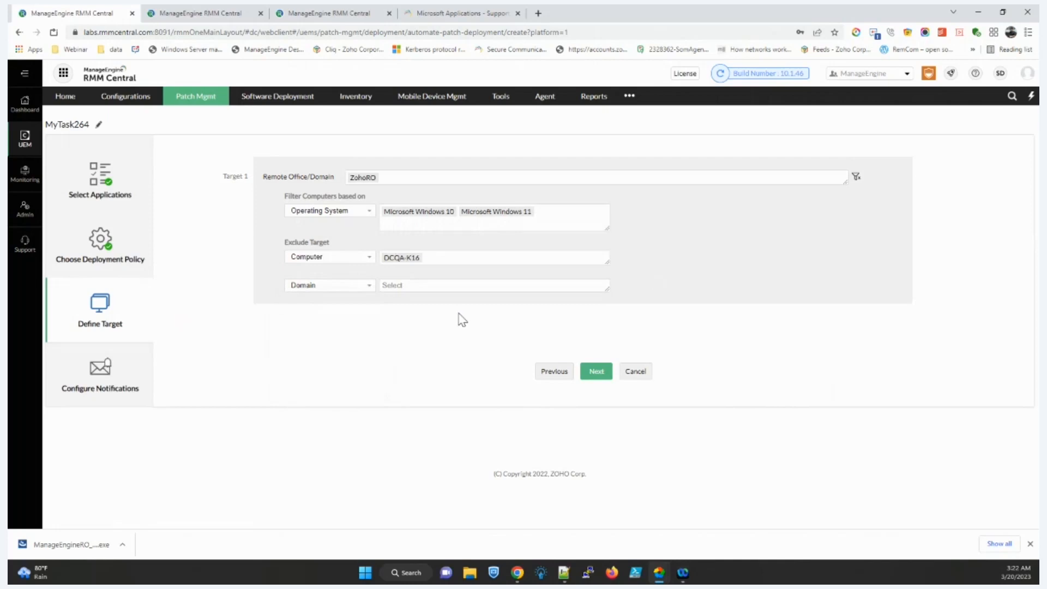
left_click(592, 375)
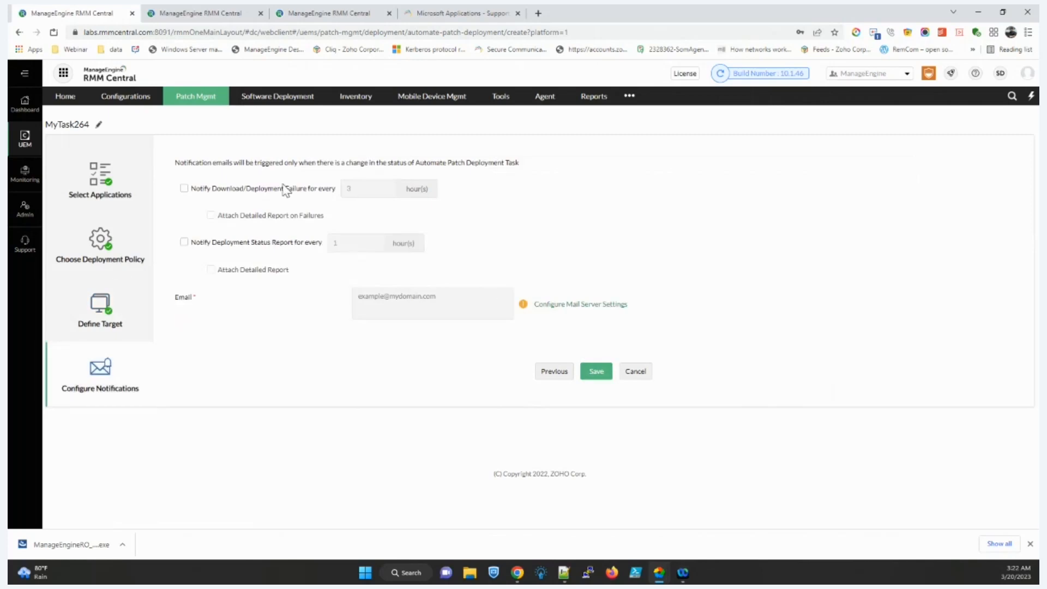
Step: Tick failure notifications, status reports and Attach Detailed Report, then cancel MyTask264
left_click(269, 190)
left_click(275, 244)
left_click(268, 270)
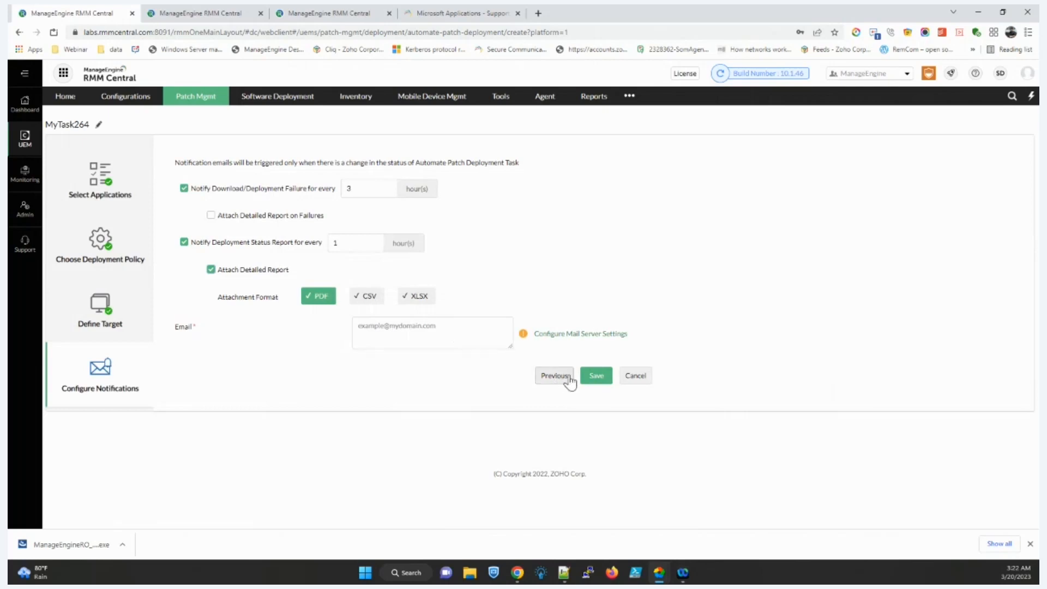
left_click(634, 377)
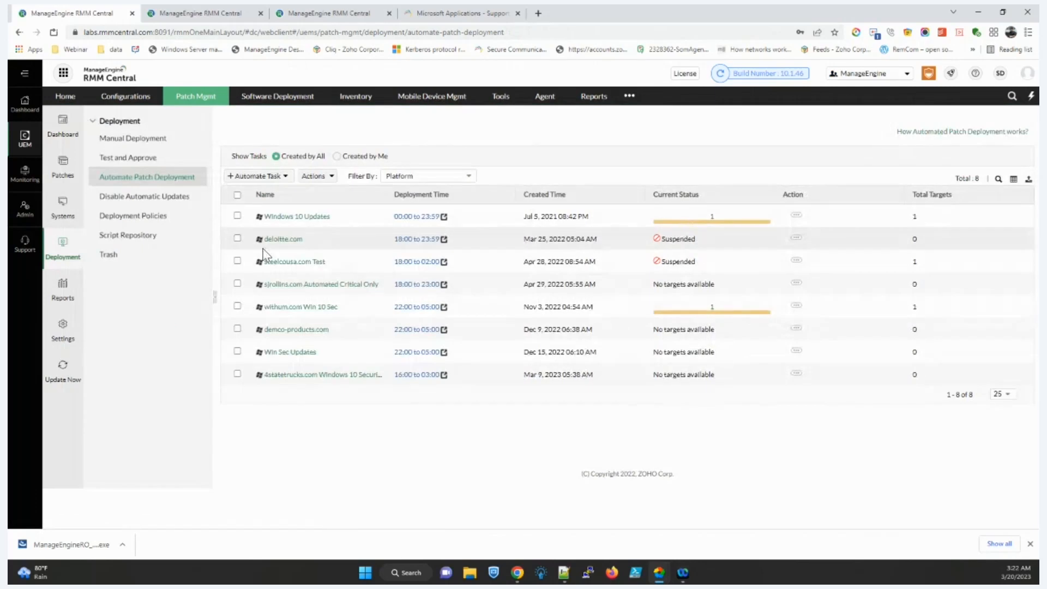
Step: Open Windows 10 Updates, check its Patch View and System View, then go to Test and Approve
left_click(307, 218)
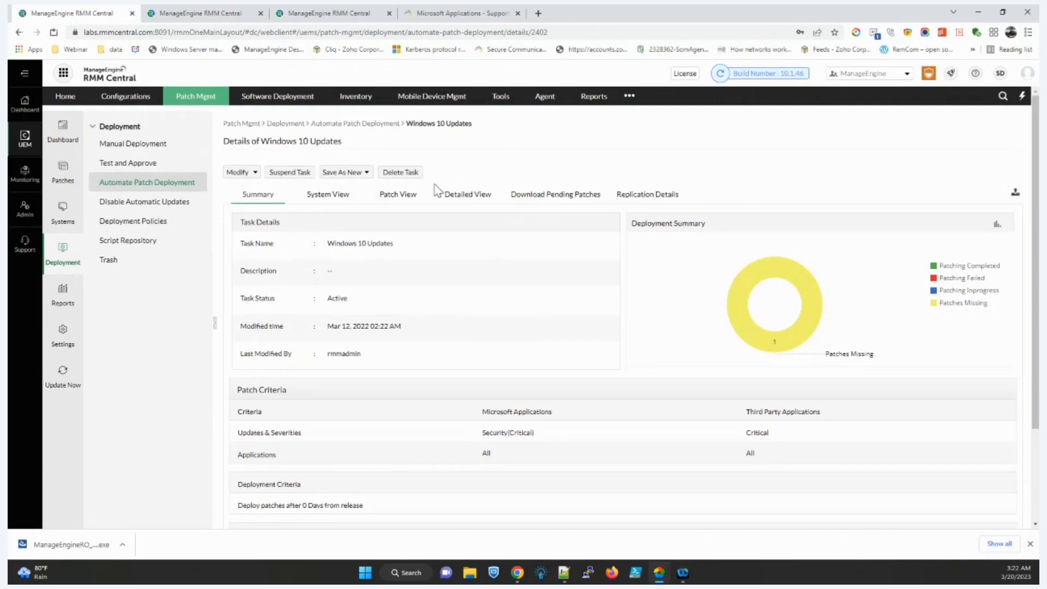
left_click(419, 200)
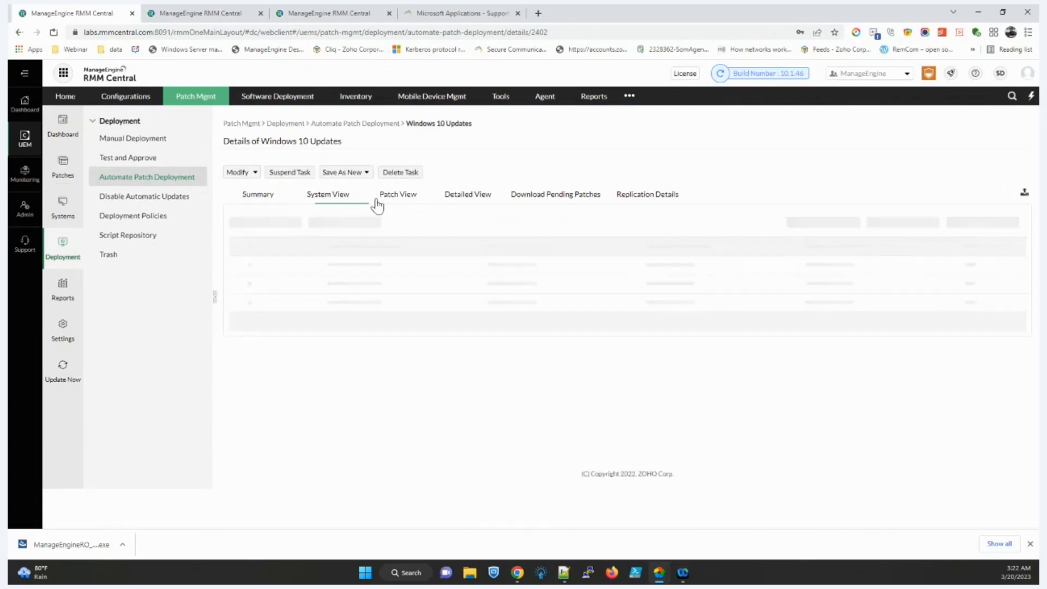
left_click(326, 198)
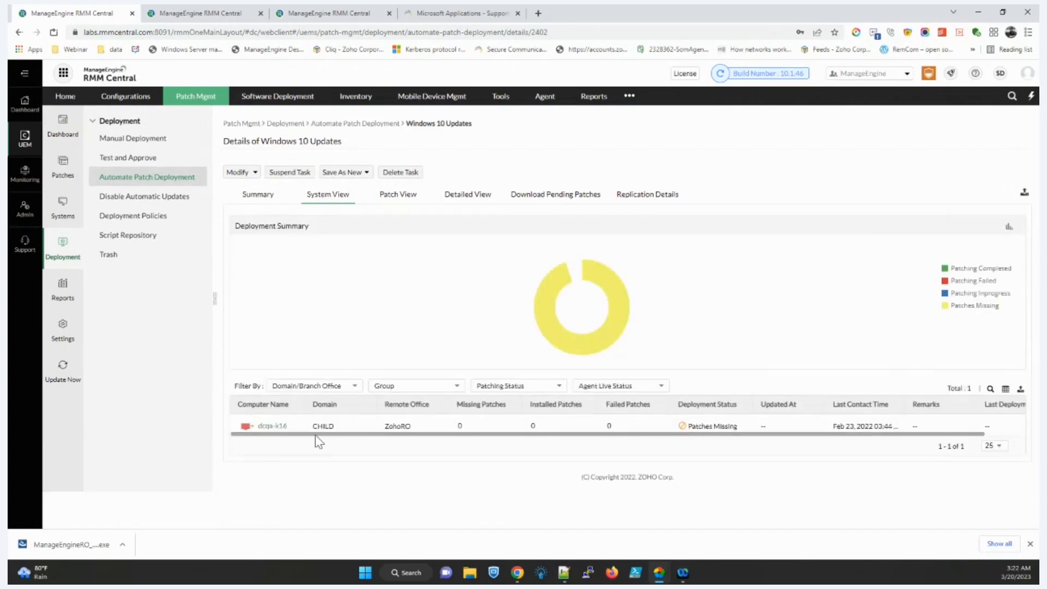
left_click(154, 159)
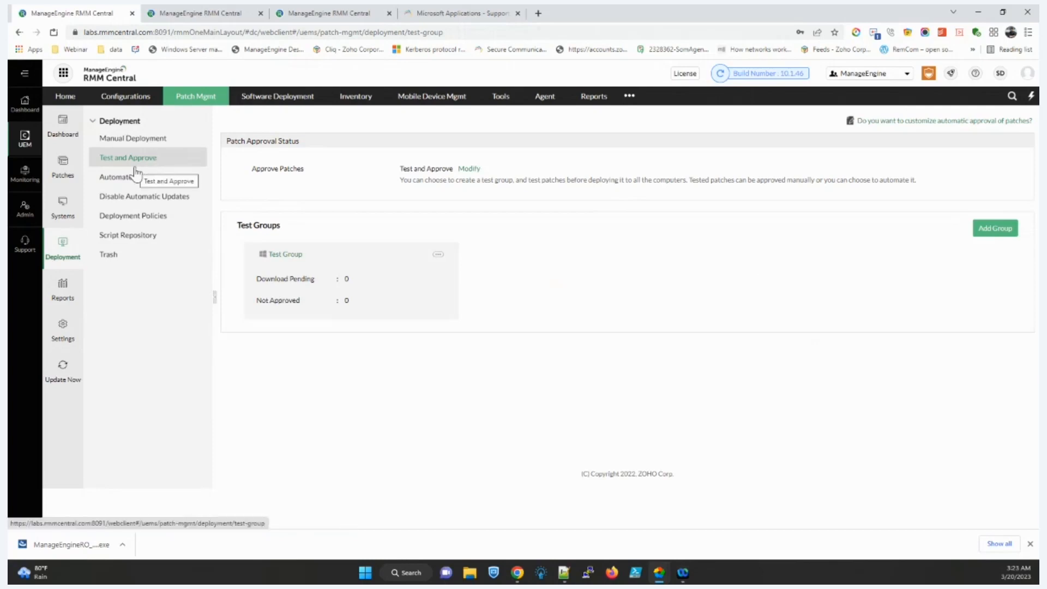
left_click(992, 233)
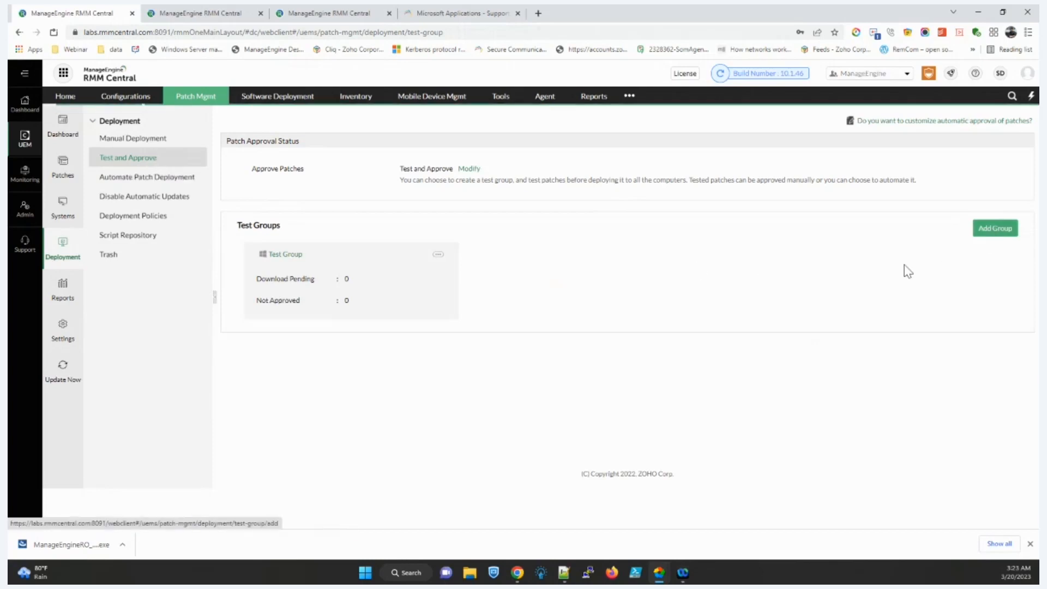
left_click(568, 232)
left_click(501, 256)
scroll(488, 300, "down", 1)
left_click(488, 276)
scroll(478, 275, "down", 1)
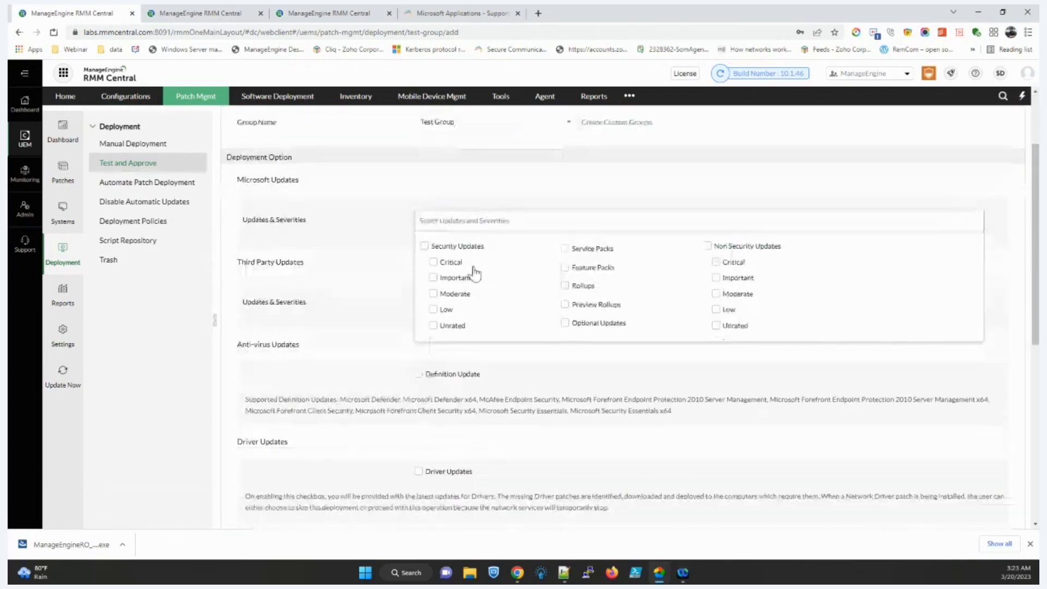
left_click(470, 252)
left_click(743, 333)
scroll(507, 289, "down", 5)
scroll(497, 262, "up", 2)
left_click(483, 247)
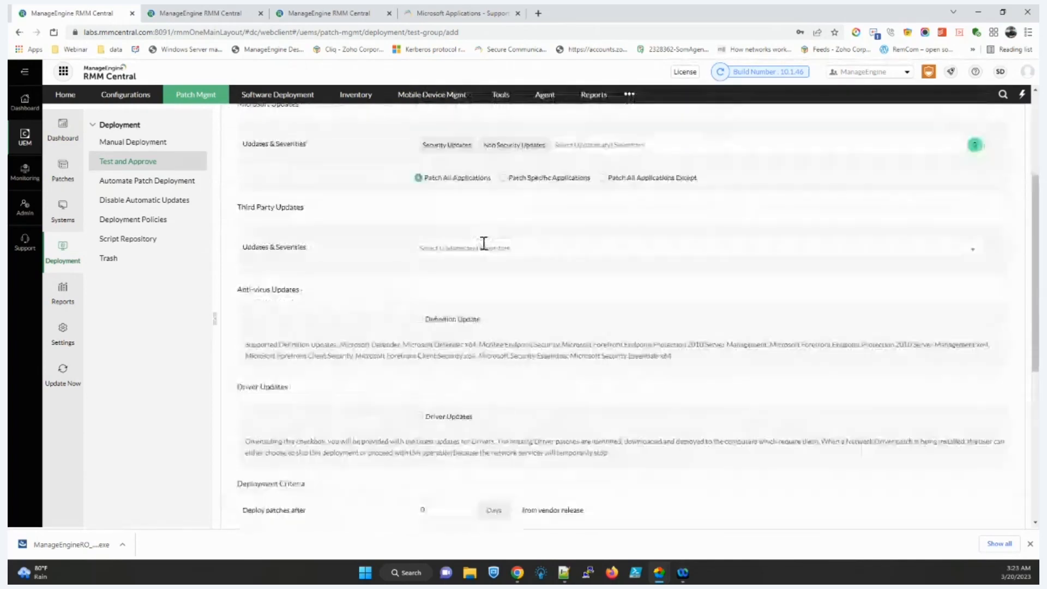
left_click(428, 272)
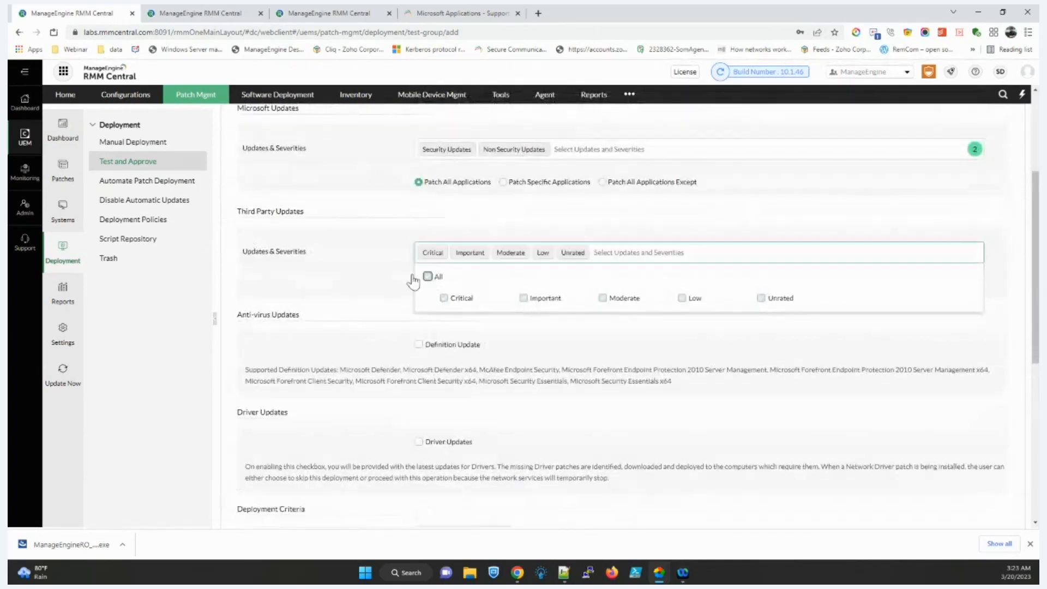
scroll(363, 283, "down", 9)
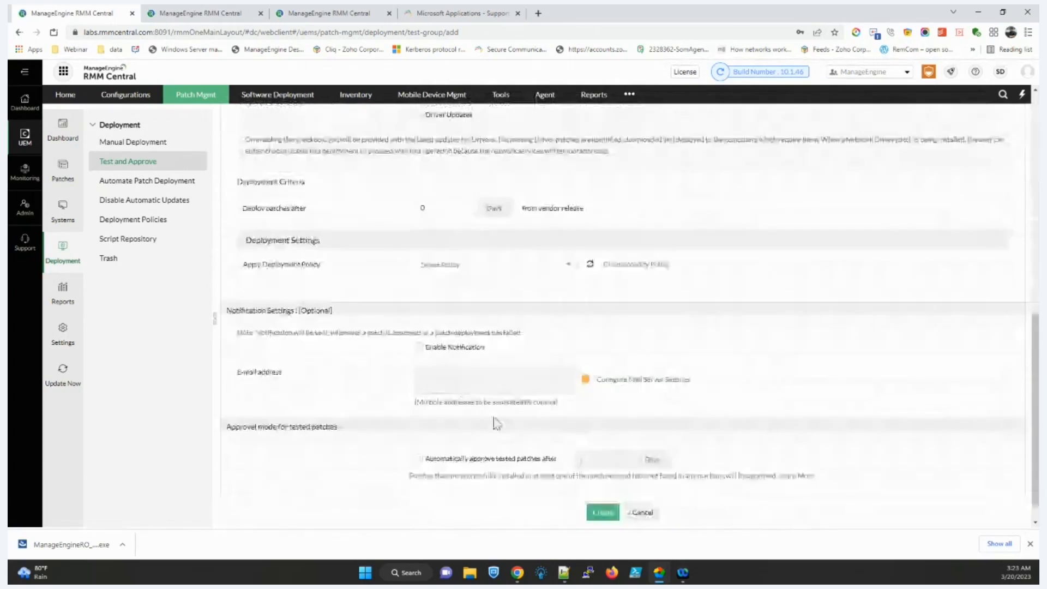
left_click(500, 460)
left_click(615, 460)
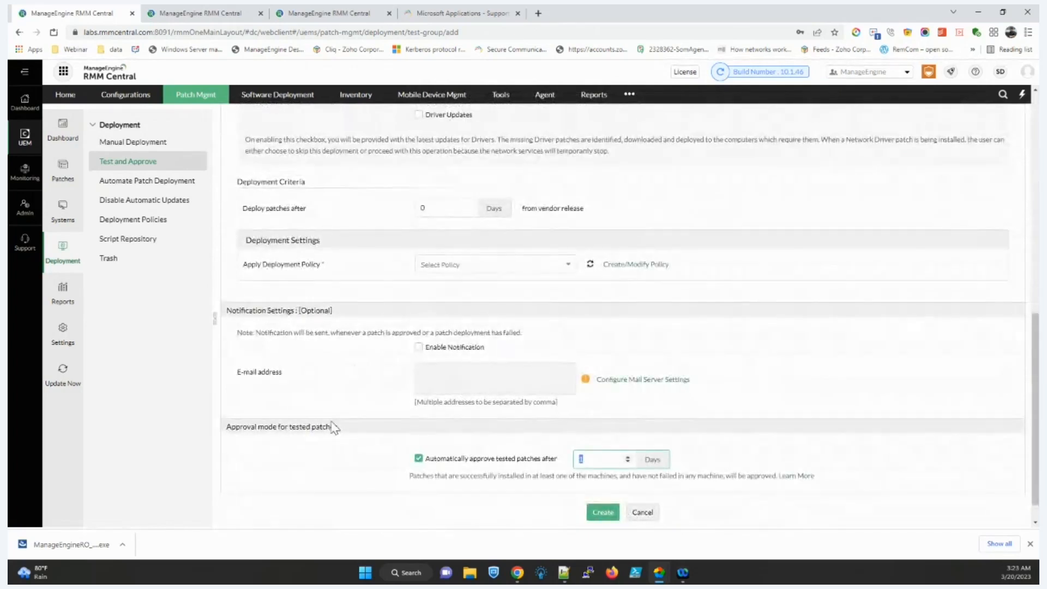
type("7")
scroll(384, 379, "up", 8)
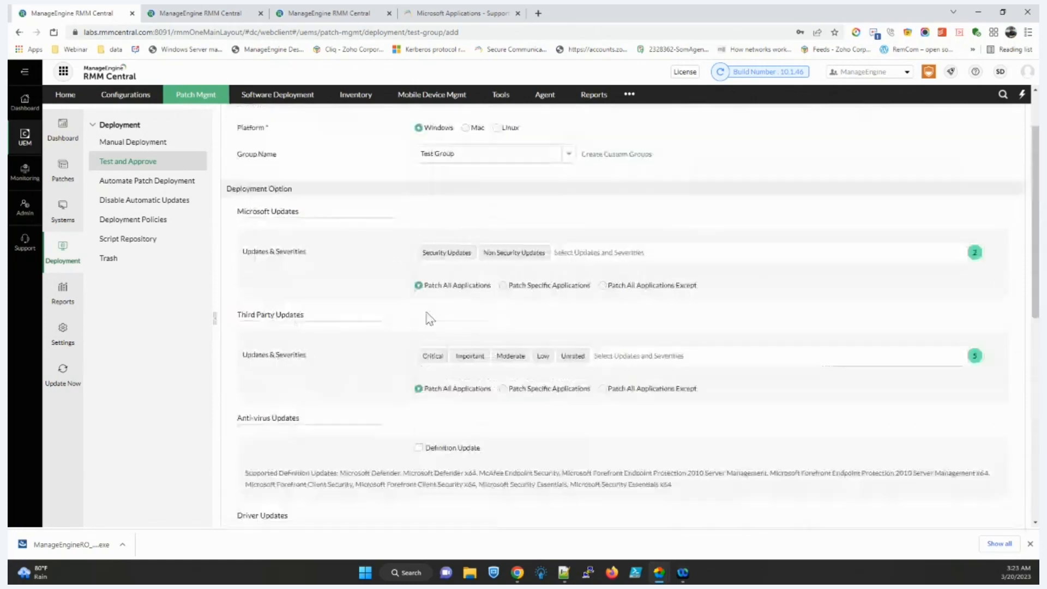
scroll(430, 230, "up", 2)
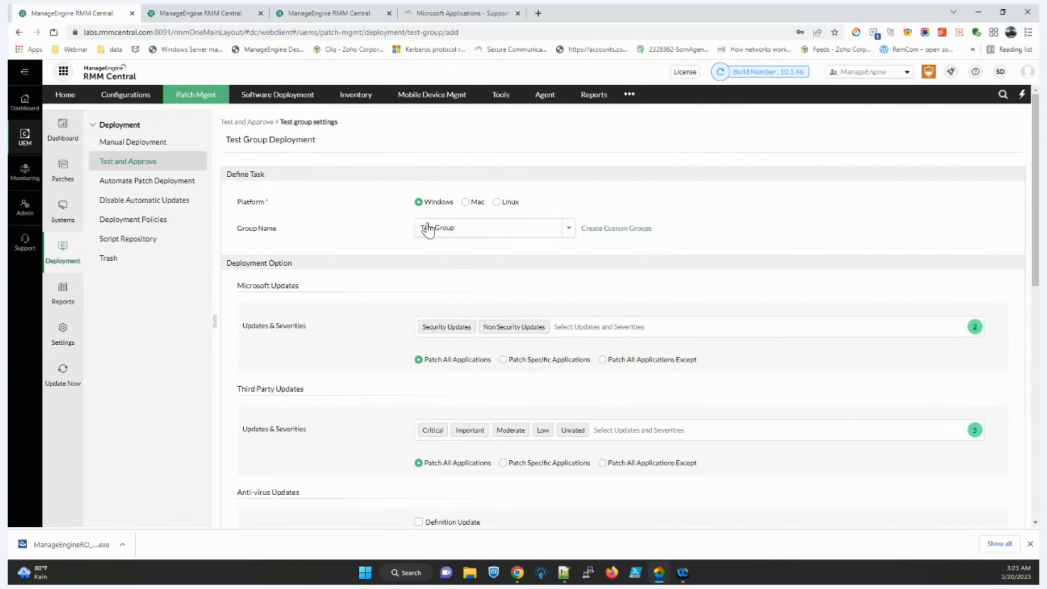
left_click(134, 162)
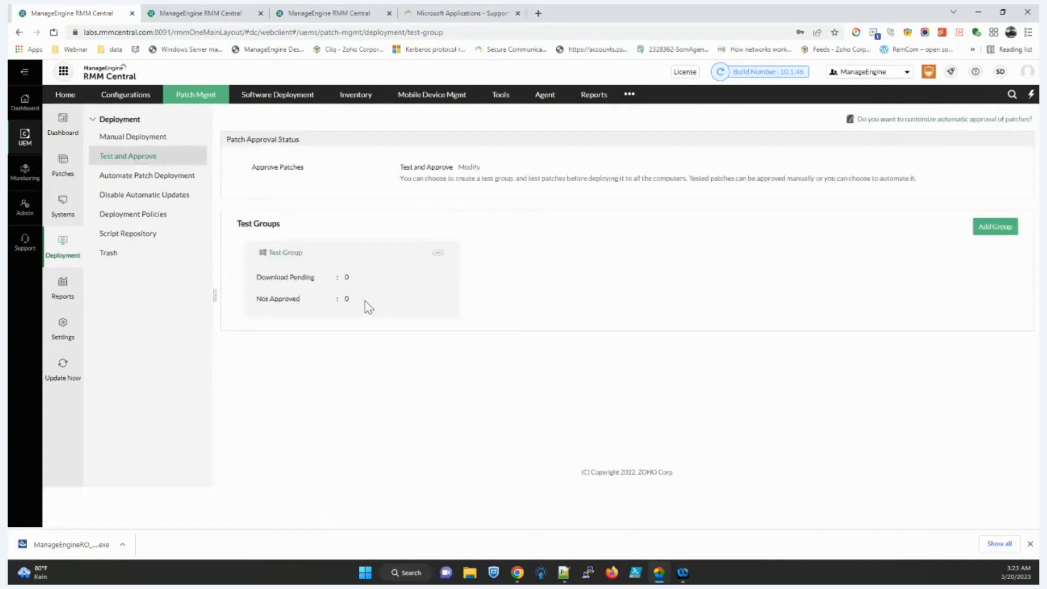
Step: Open Test Group's Patch View, inspect the Mark as options, then go to Patches
left_click(272, 254)
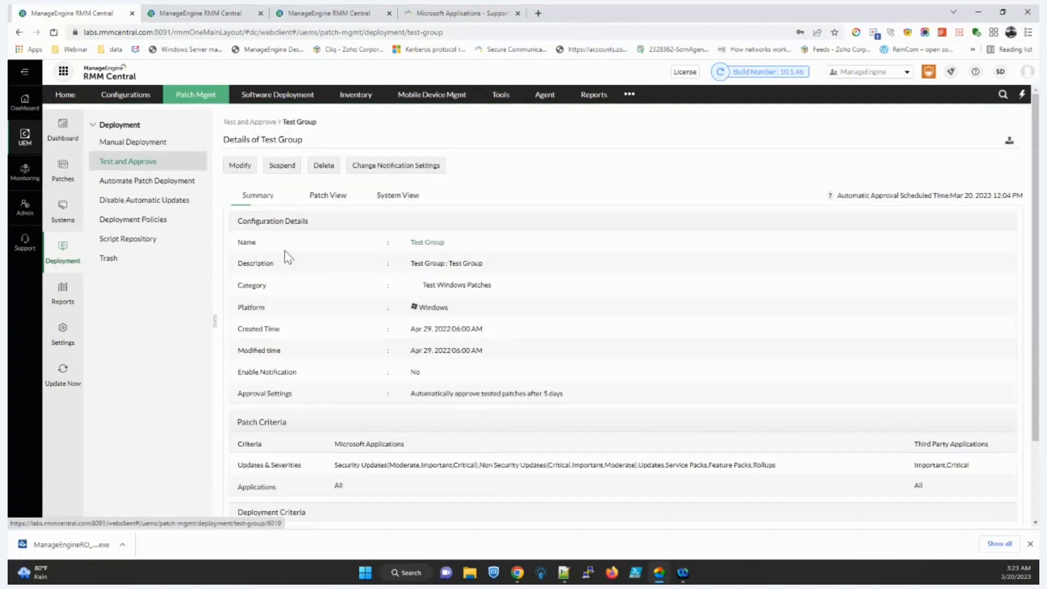
left_click(326, 196)
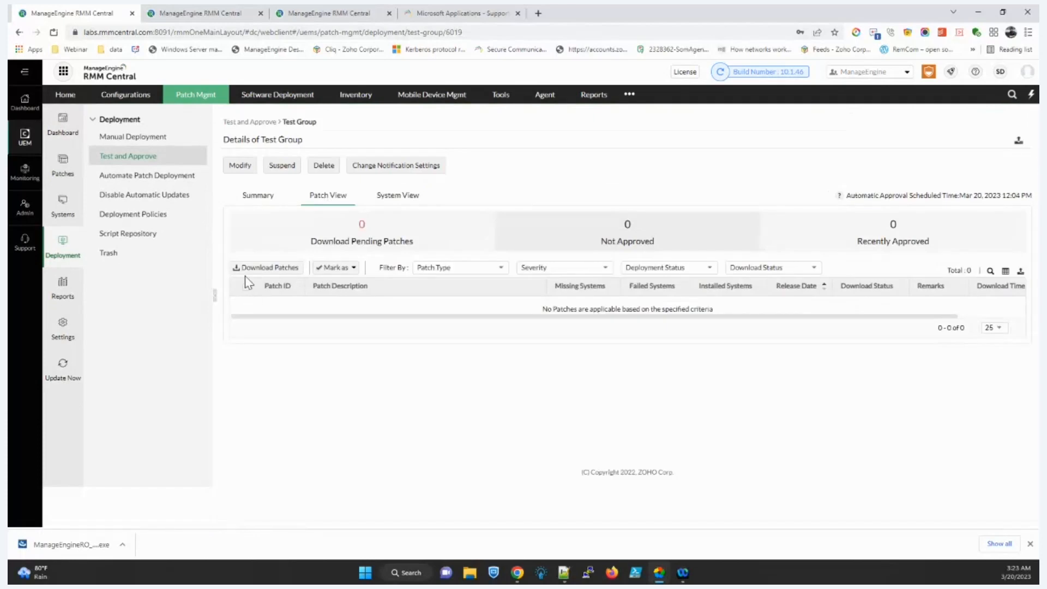
left_click(344, 269)
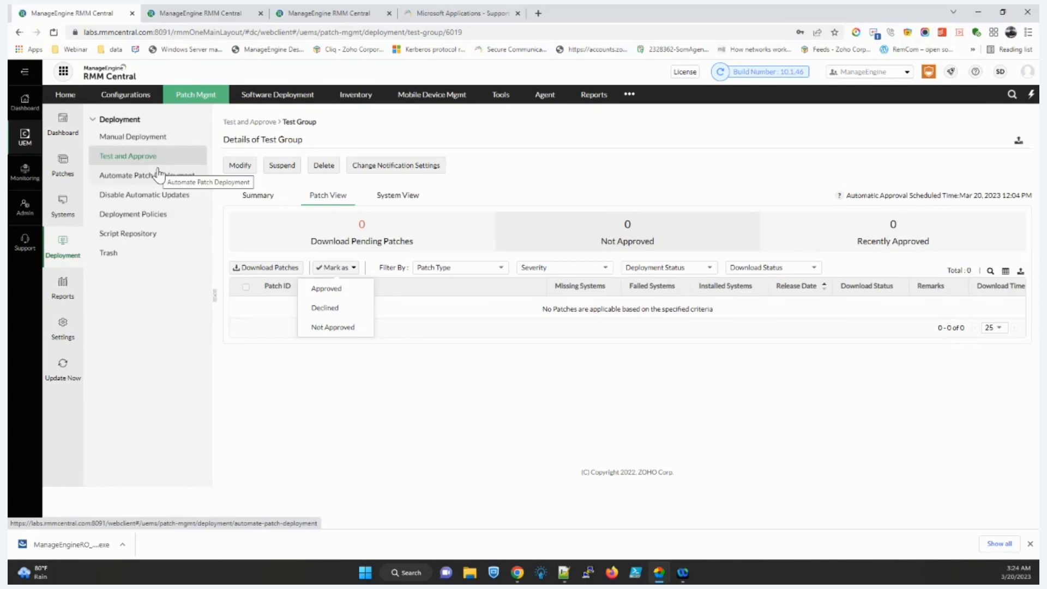
left_click(63, 163)
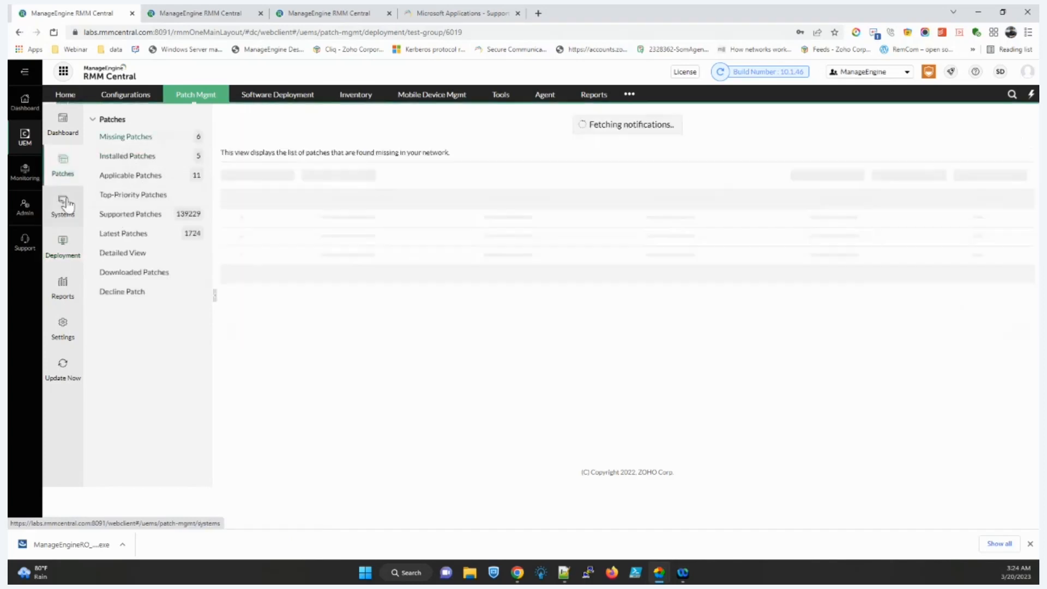
Step: Start uninstalling installed patch MSWU-3349 (.NET Framework 4.8) and review the uninstall form
left_click(115, 160)
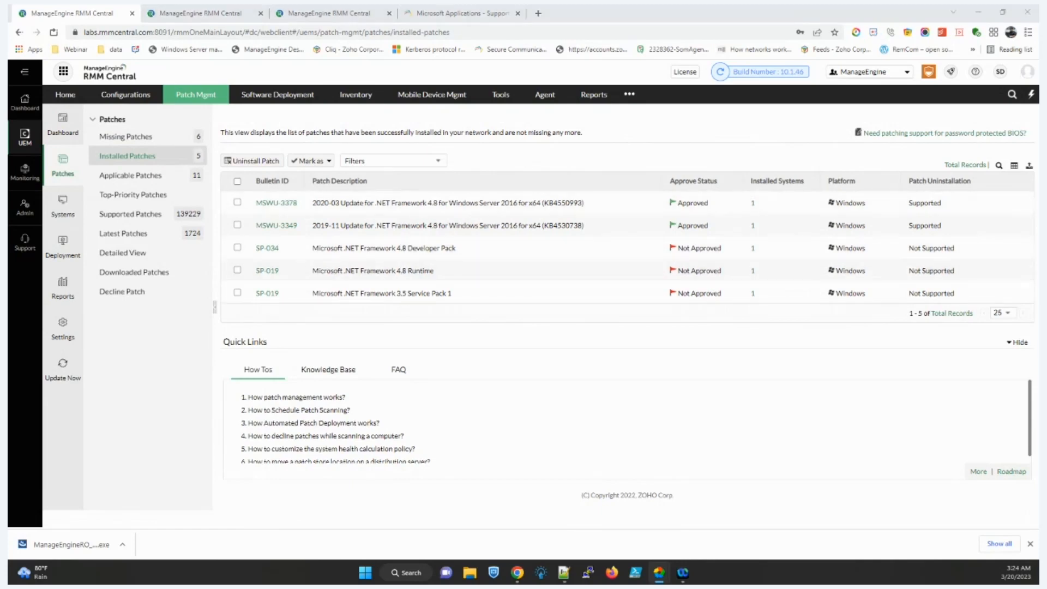
left_click(238, 225)
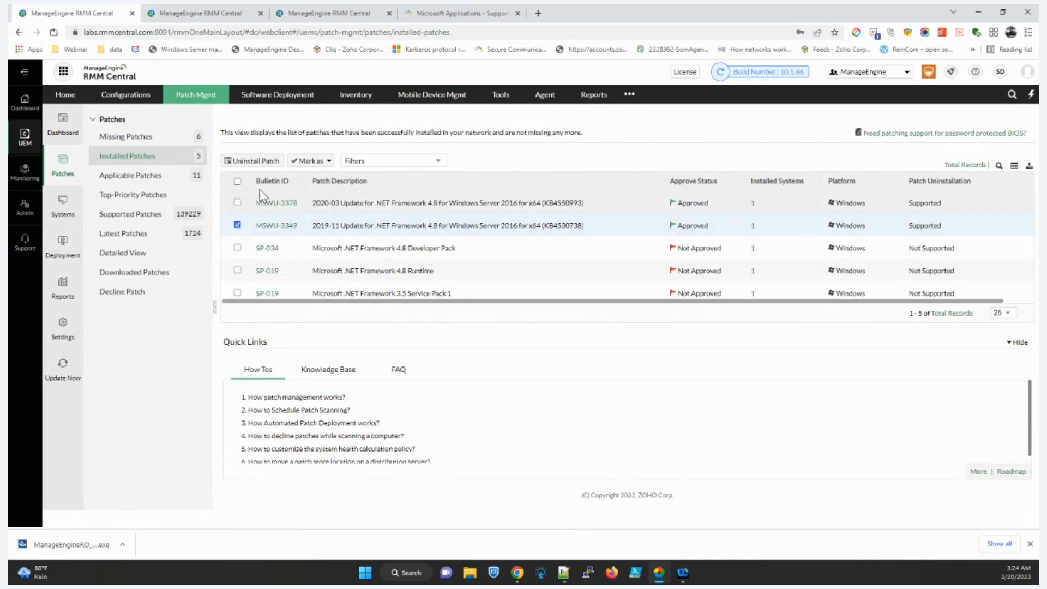
left_click(255, 161)
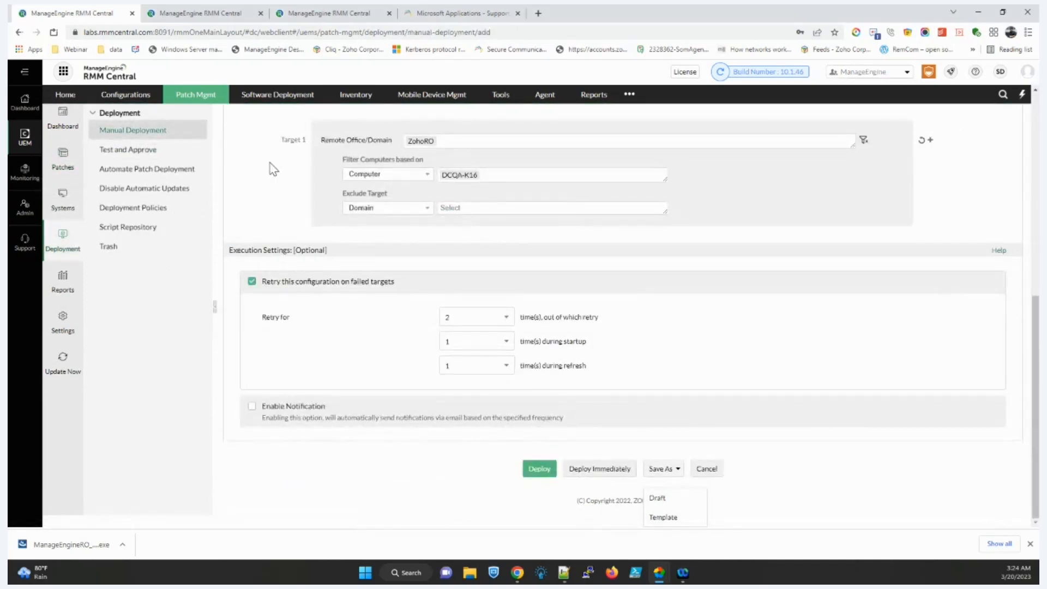
scroll(403, 300, "up", 8)
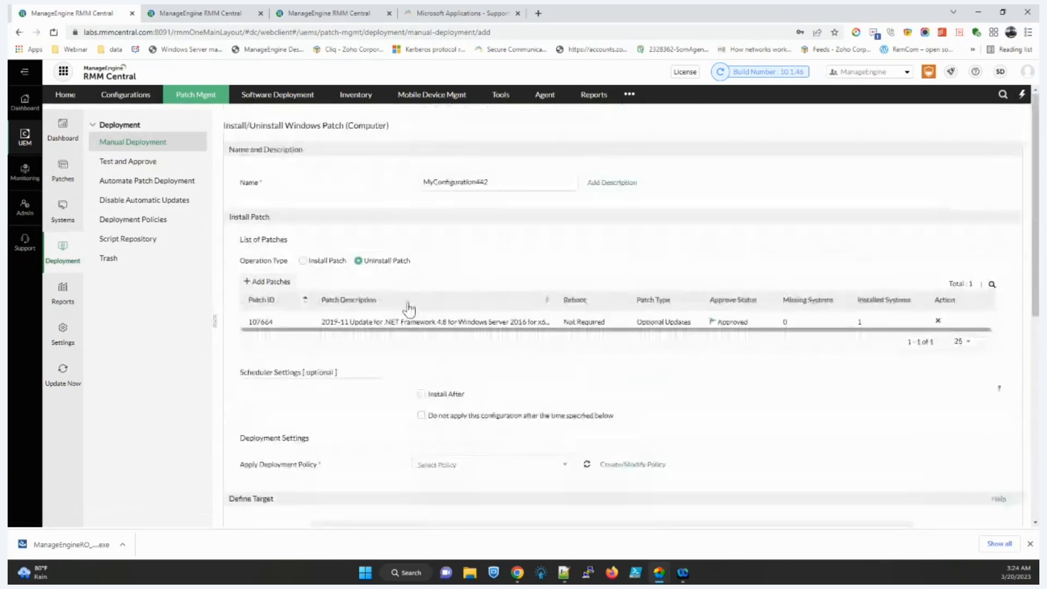
scroll(409, 309, "down", 7)
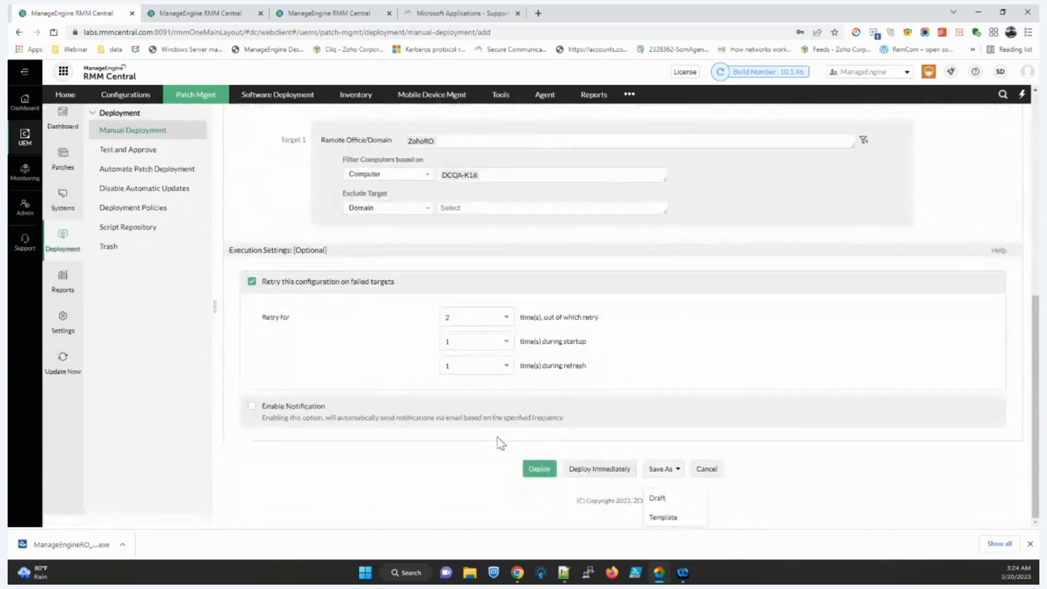
scroll(591, 472, "up", 8)
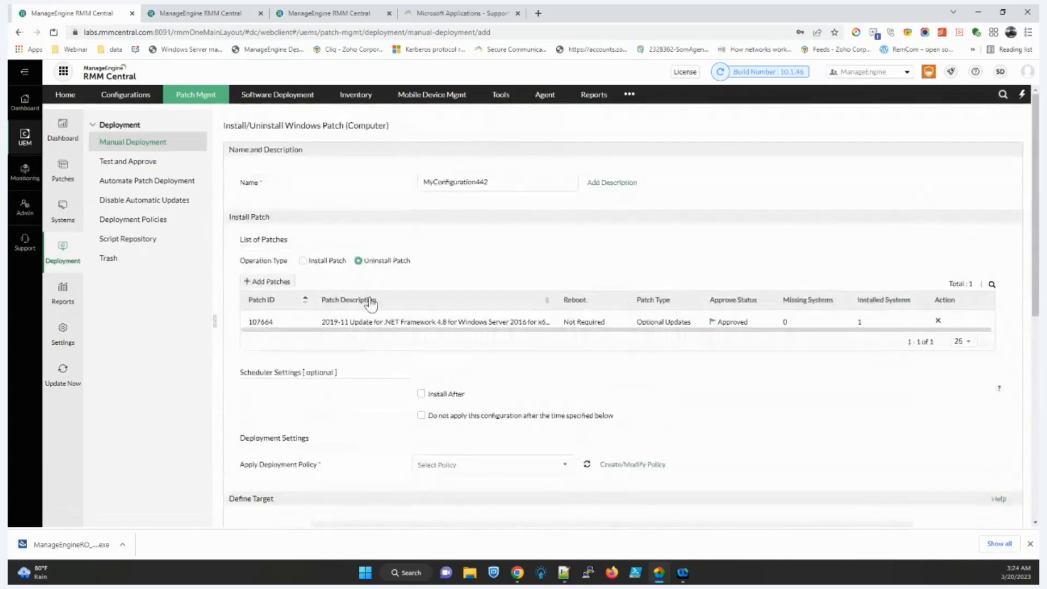
Step: Open the System Health Report, cancel its export, then go to Software Deployment Packages
left_click(63, 294)
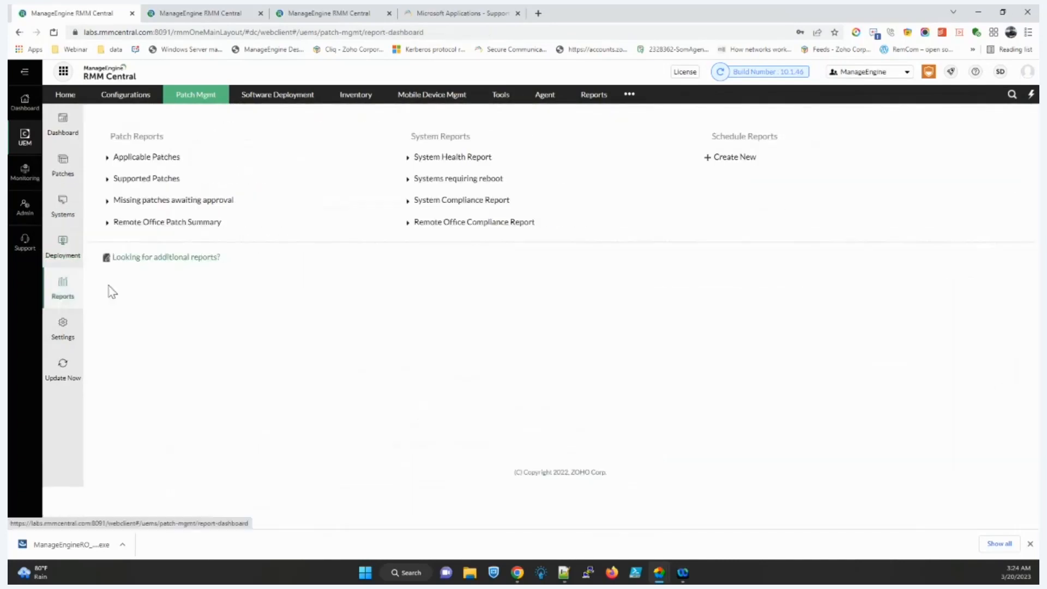
left_click(456, 158)
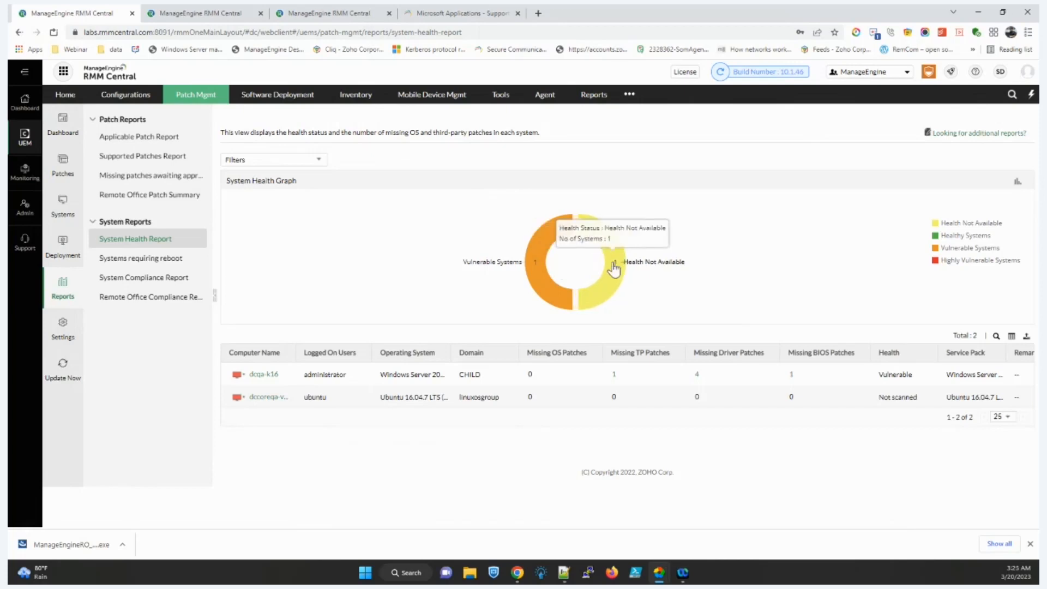
left_click(1027, 336)
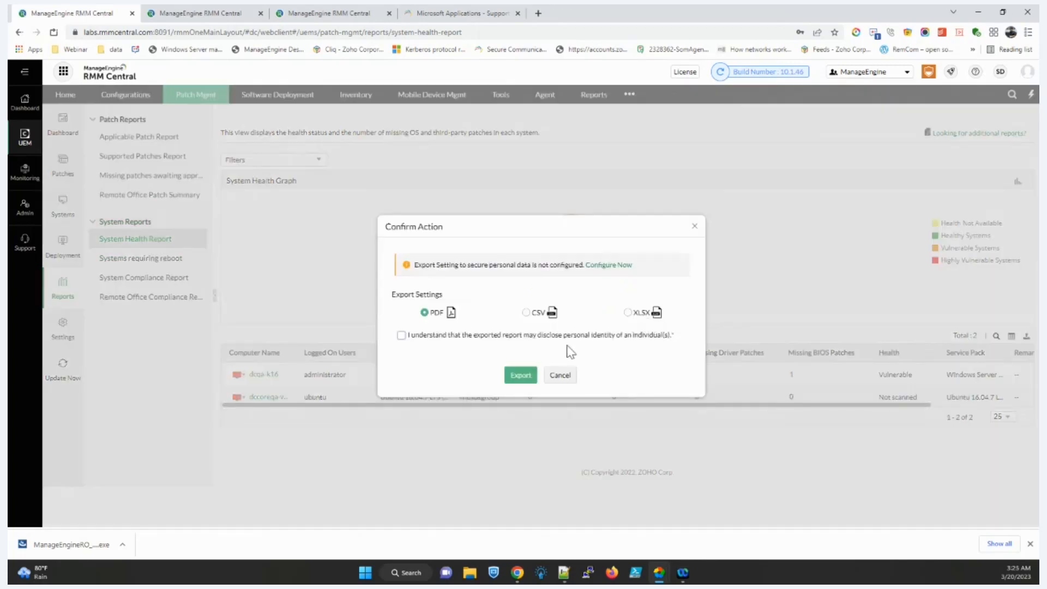
left_click(560, 377)
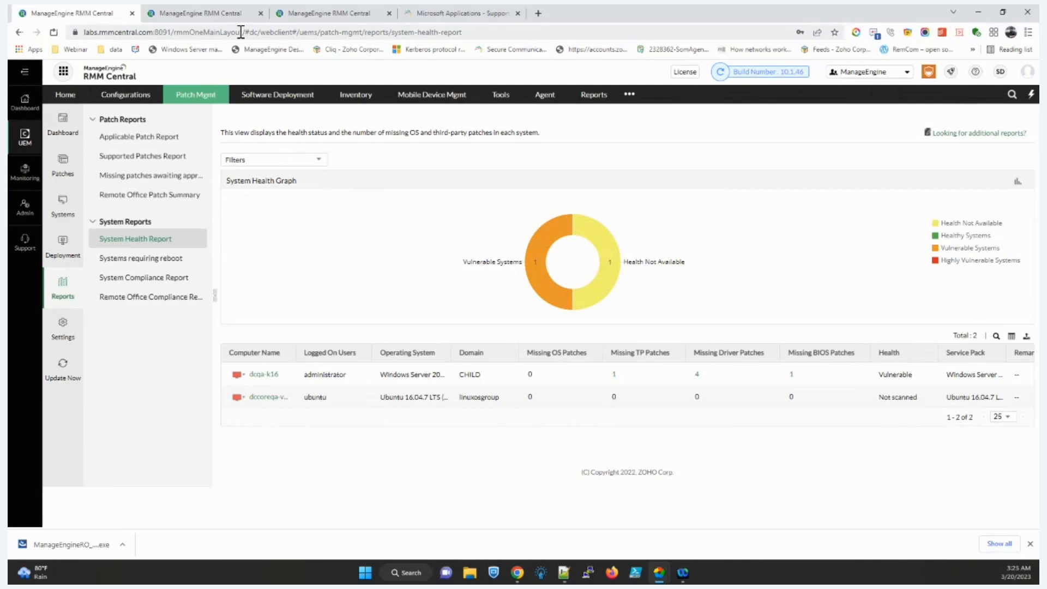
left_click(247, 102)
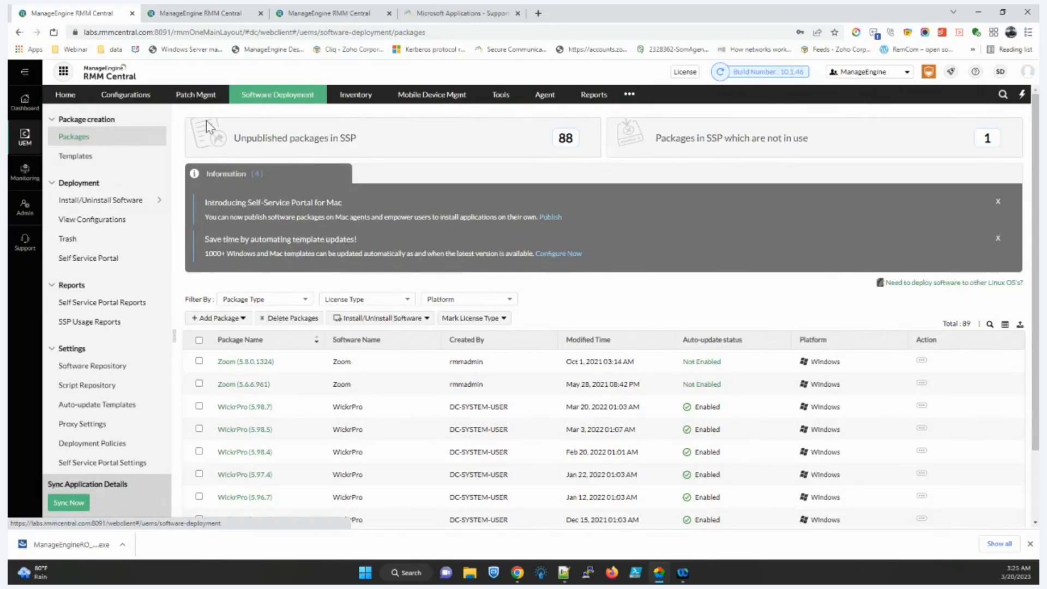
left_click(132, 166)
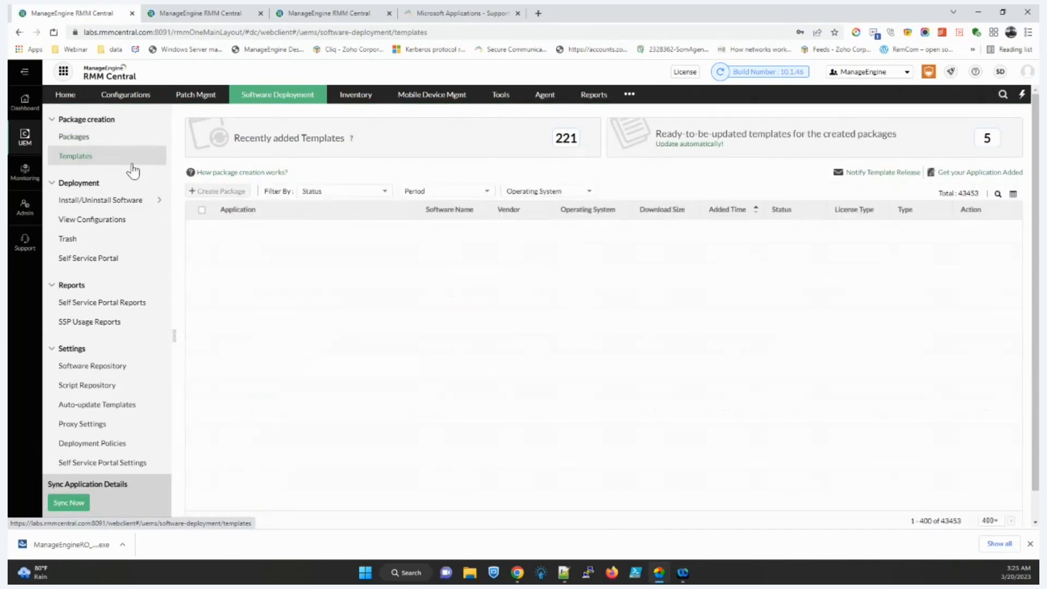
left_click(561, 196)
left_click(543, 228)
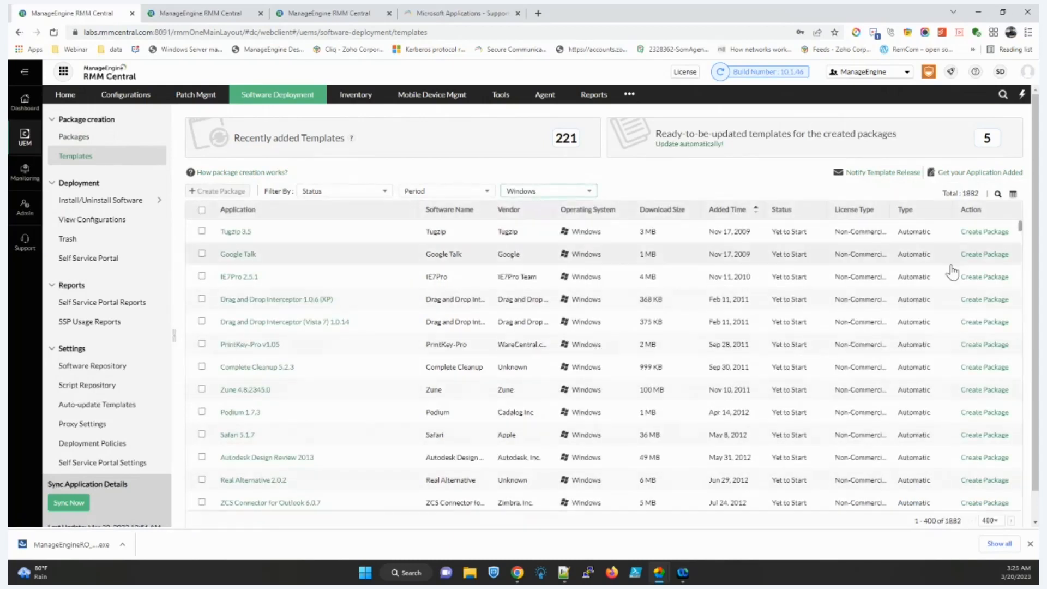
double_click(970, 194)
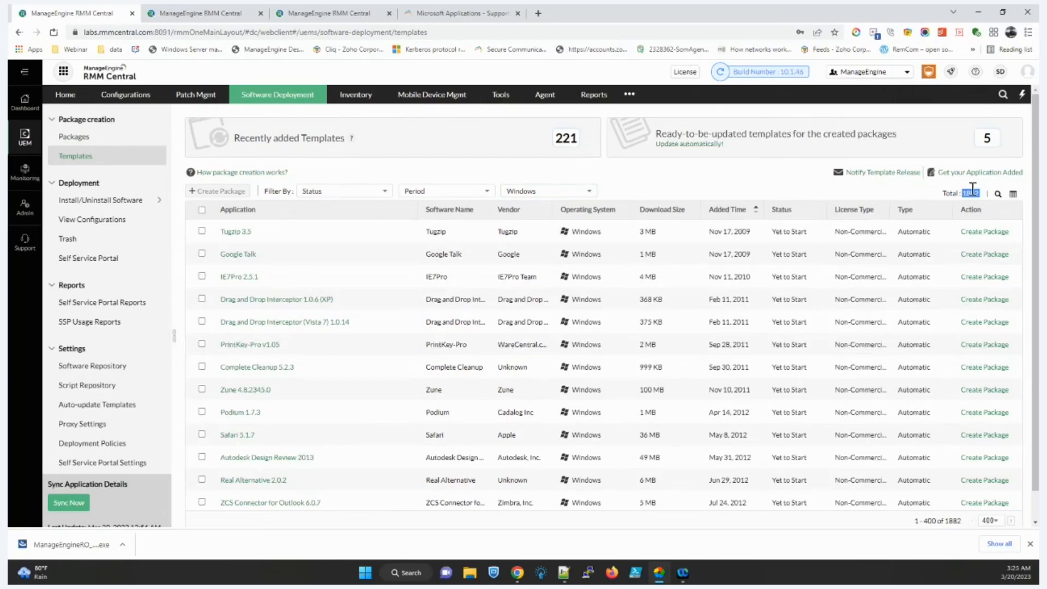
left_click(998, 194)
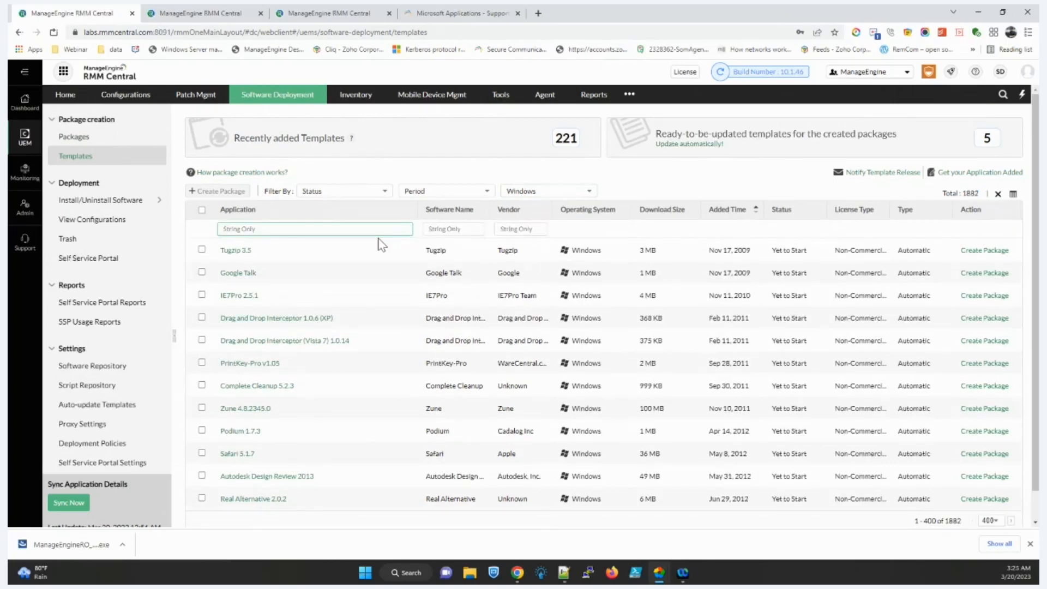
type("google")
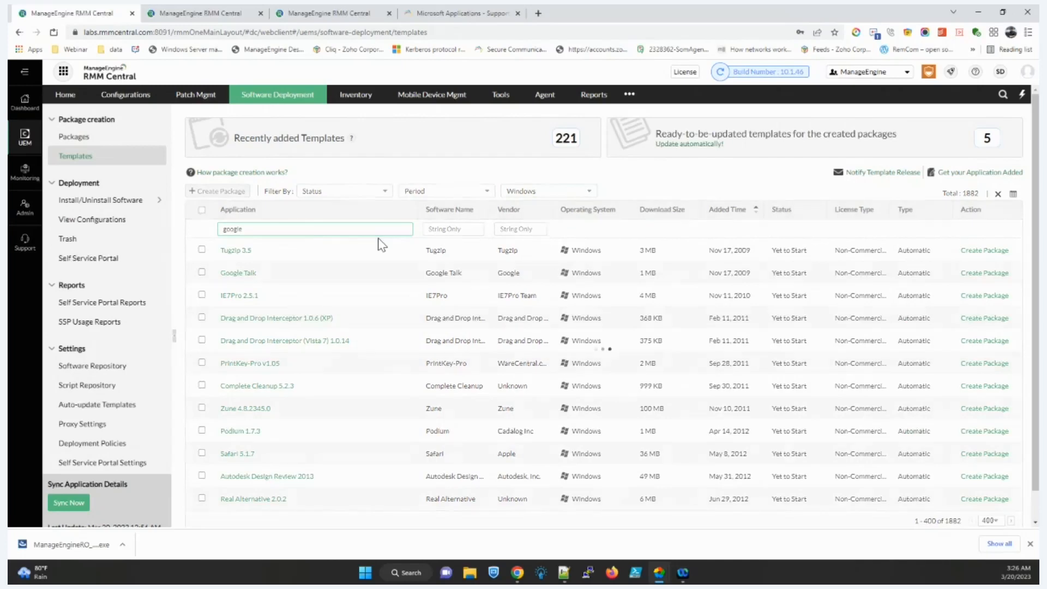
scroll(305, 322, "down", 3)
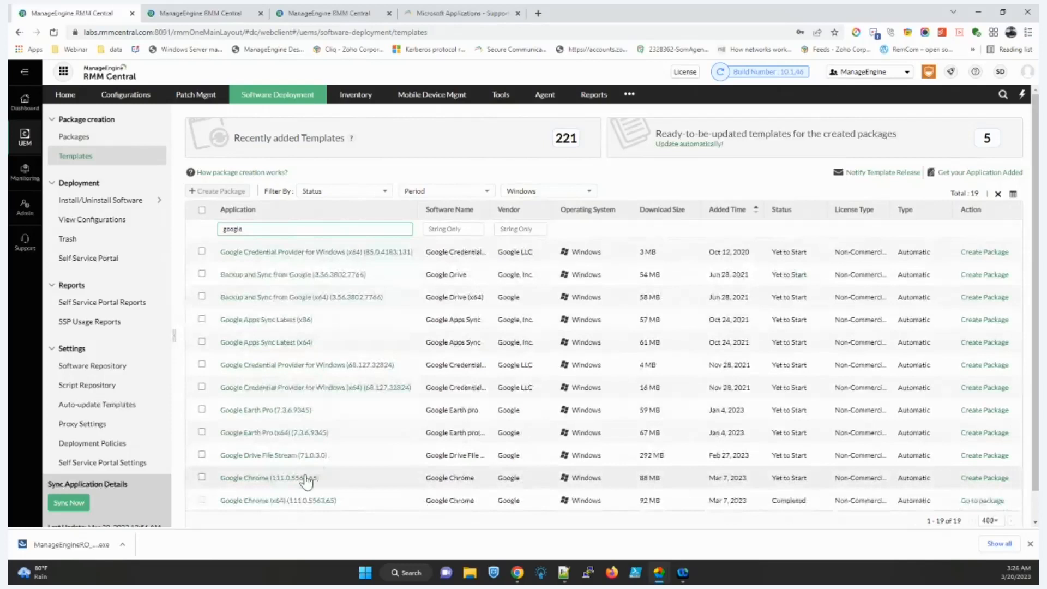
left_click(305, 479)
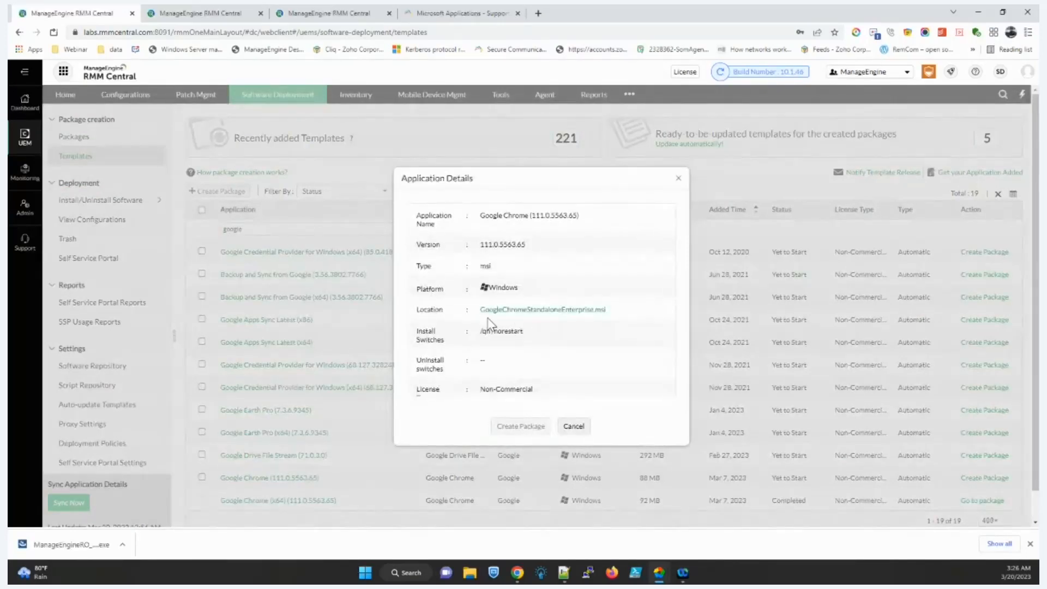
left_click_drag(477, 317, 528, 333)
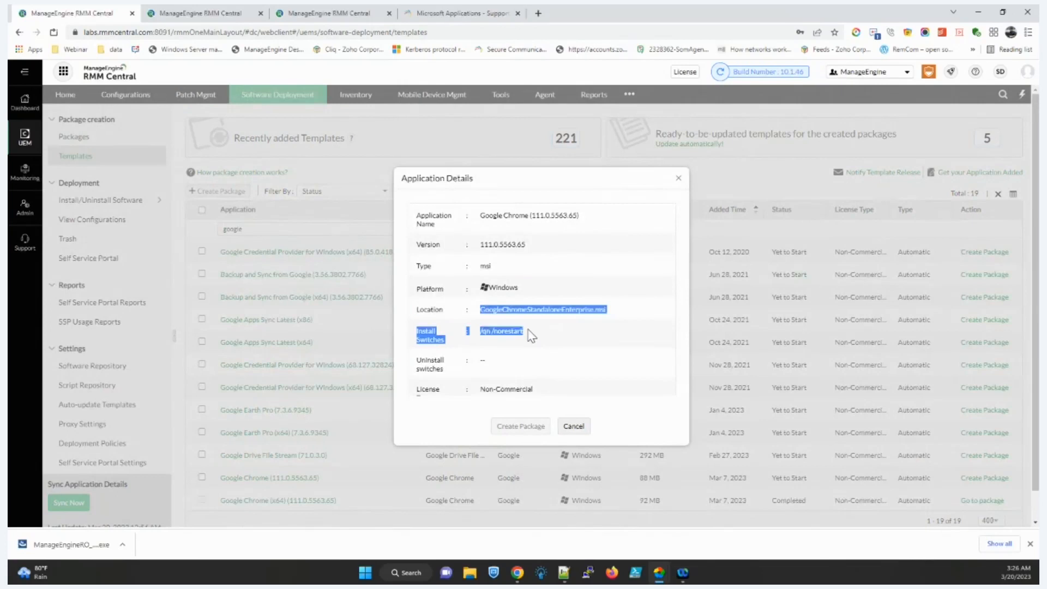
left_click(573, 426)
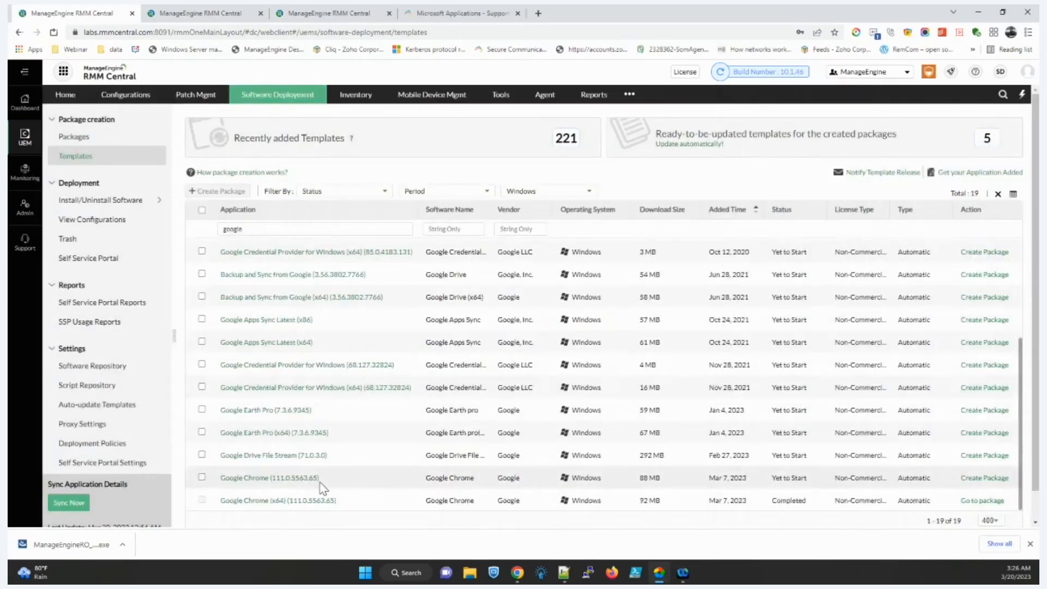
left_click(112, 141)
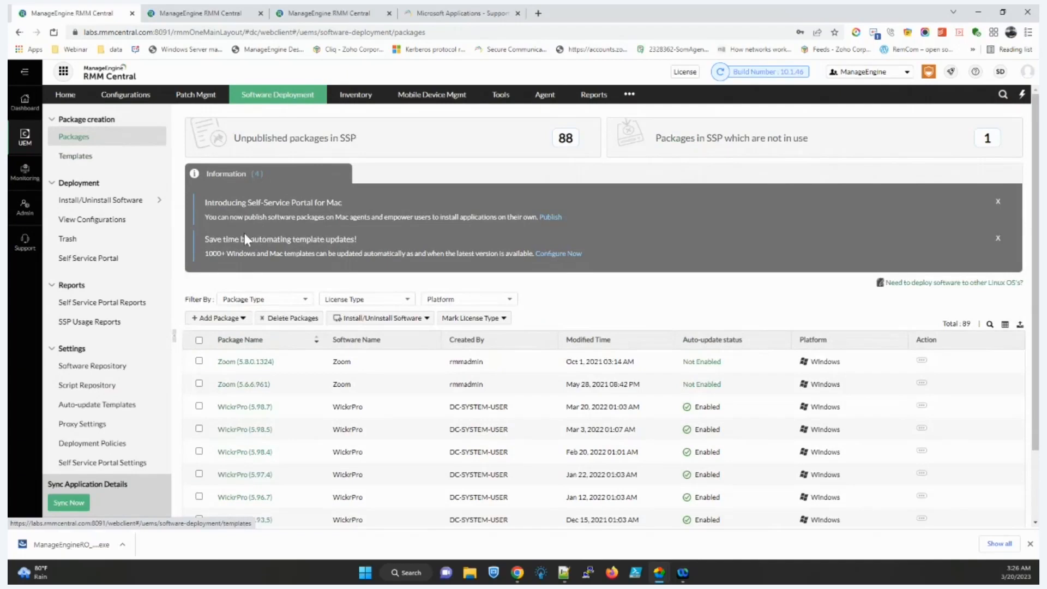
left_click(221, 319)
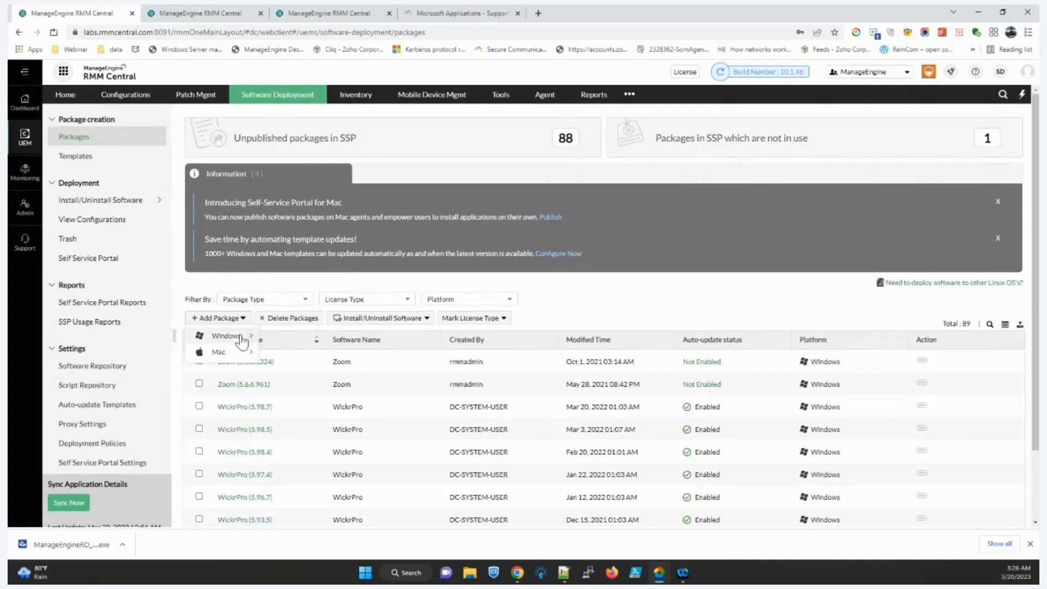
mouse_move(241, 340)
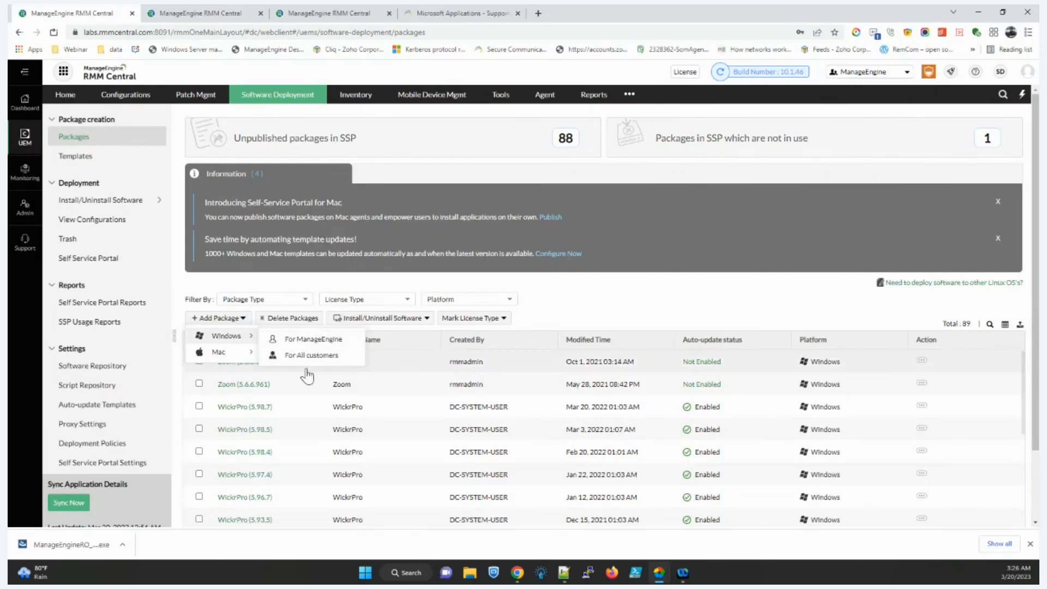
left_click(309, 342)
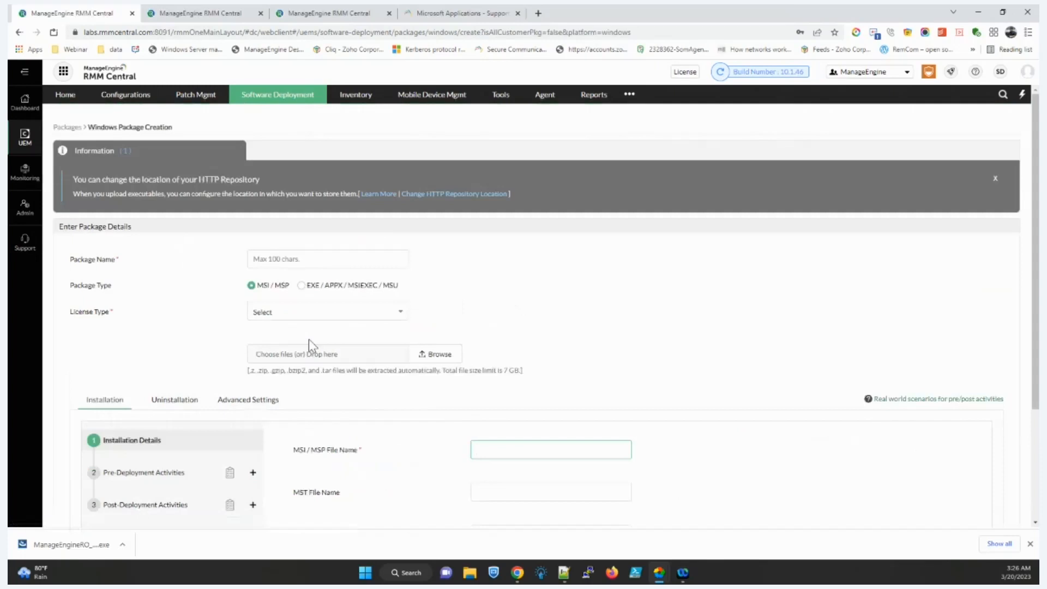
left_click(355, 287)
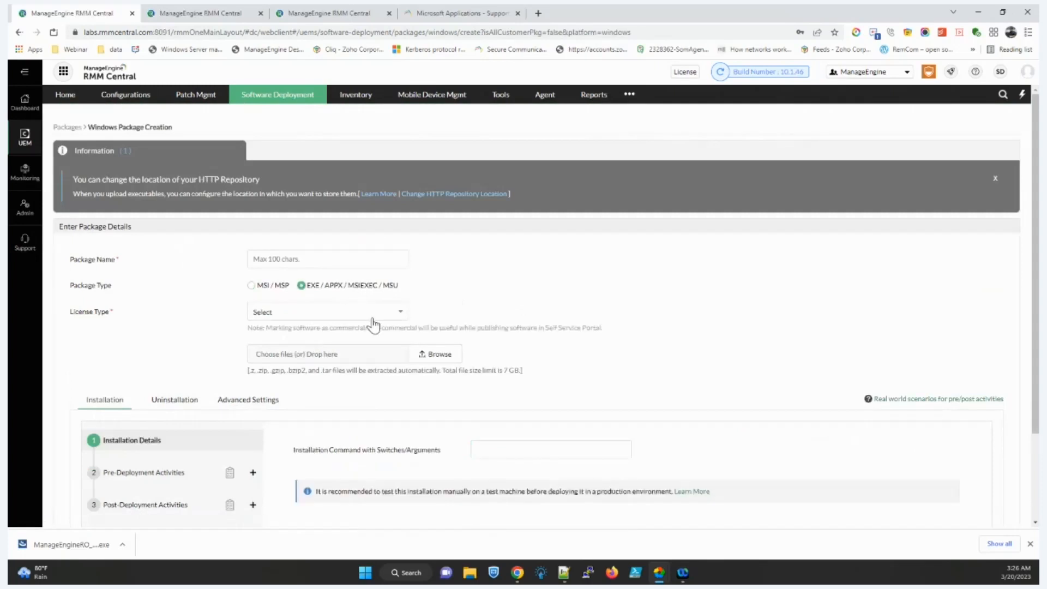
scroll(444, 365, "down", 1)
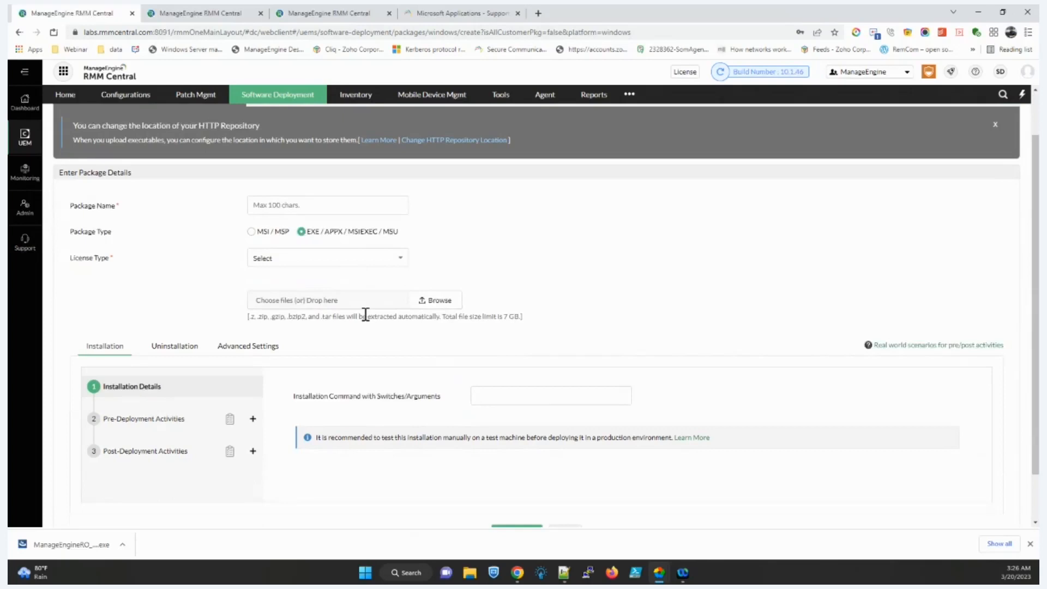
scroll(366, 316, "down", 1)
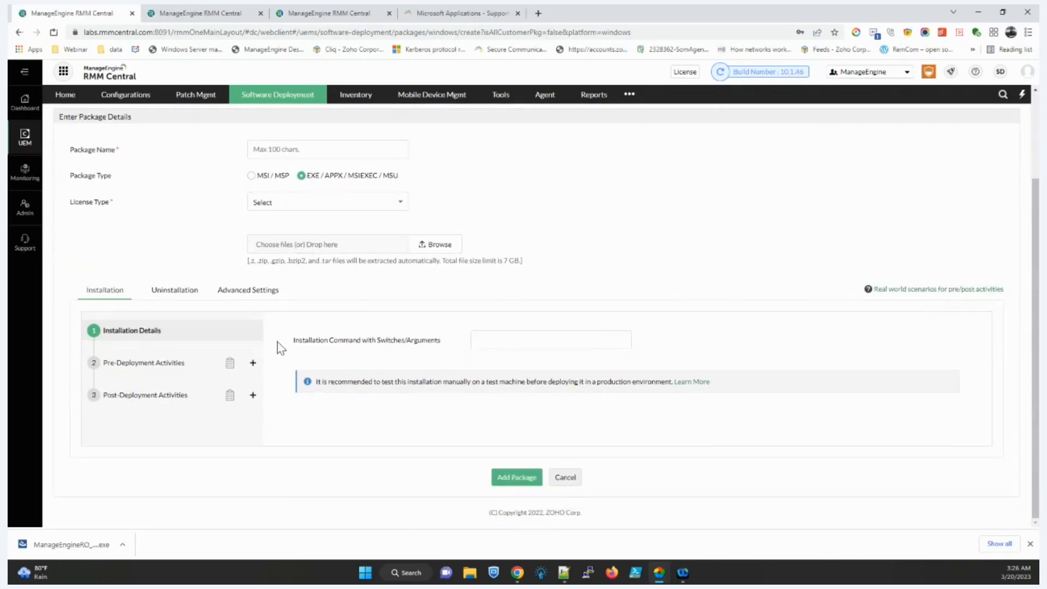
left_click(253, 363)
scroll(259, 420, "down", 1)
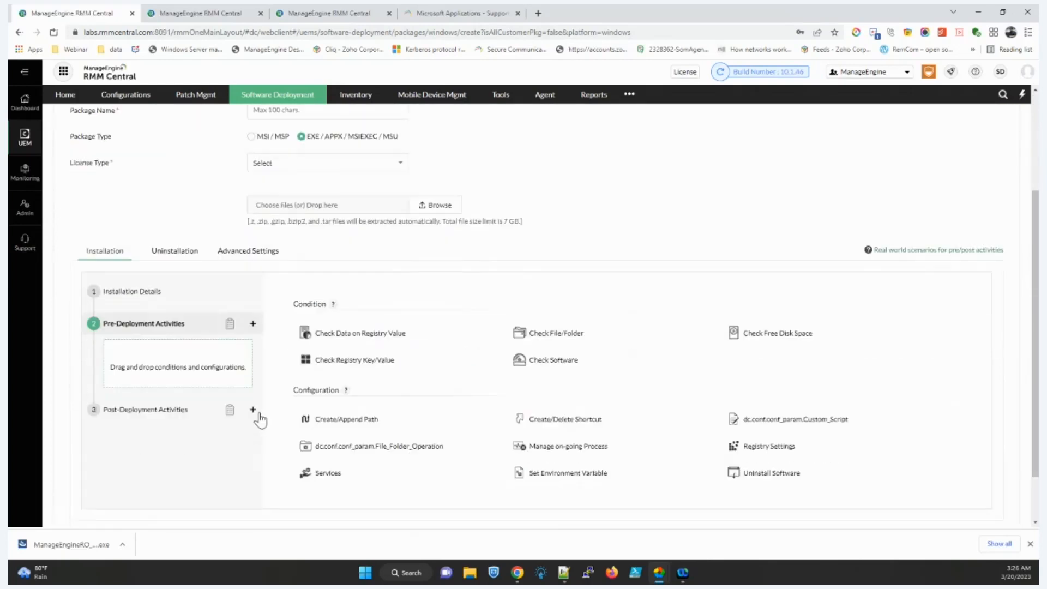
left_click(252, 395)
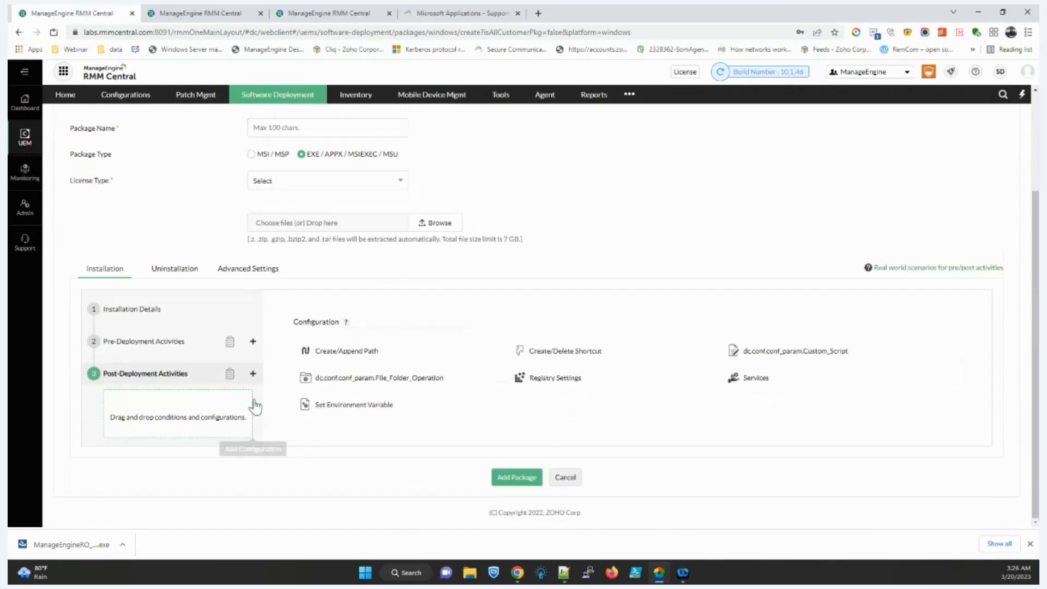
left_click(252, 341)
left_click(441, 191)
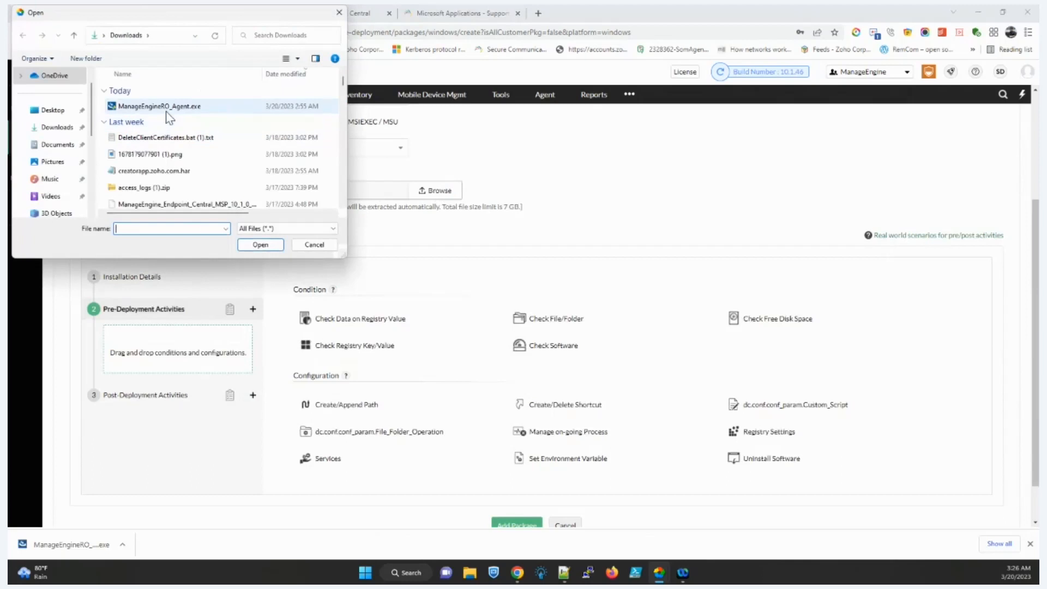
double_click(167, 107)
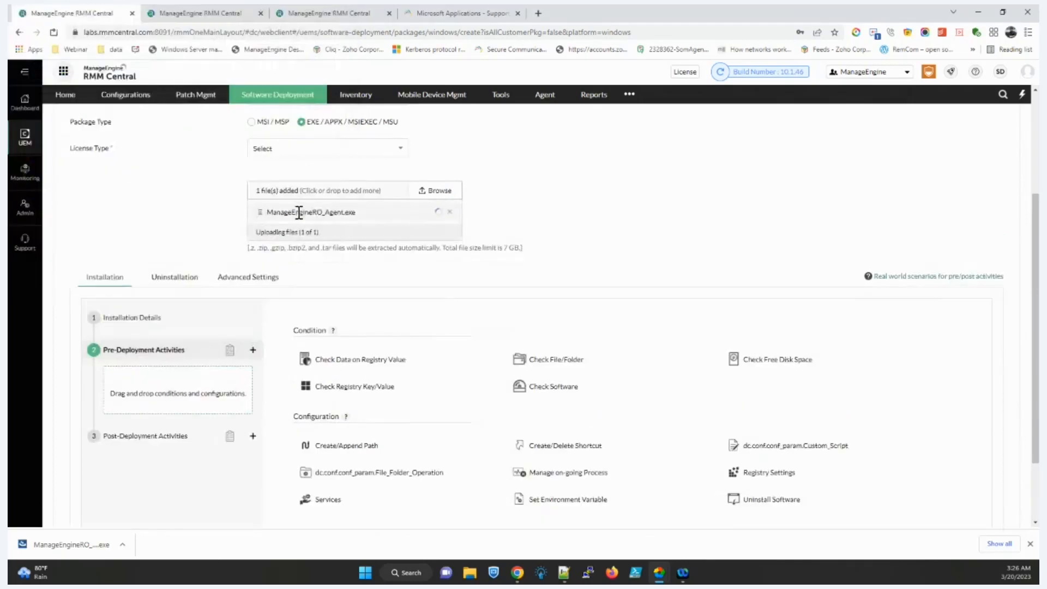
scroll(363, 240, "down", 3)
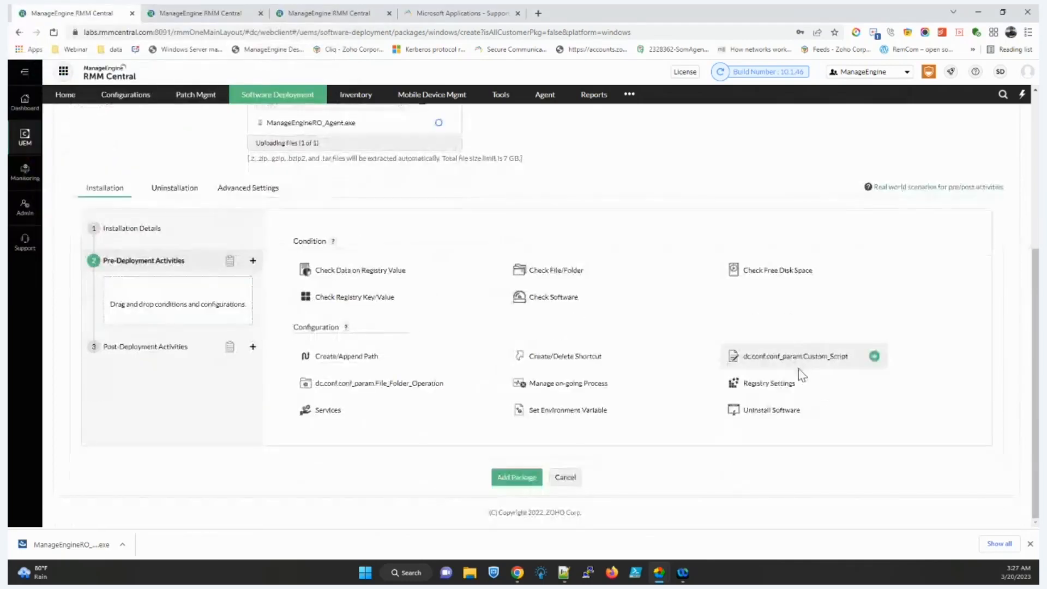
left_click_drag(791, 364, 158, 308)
left_click(194, 296)
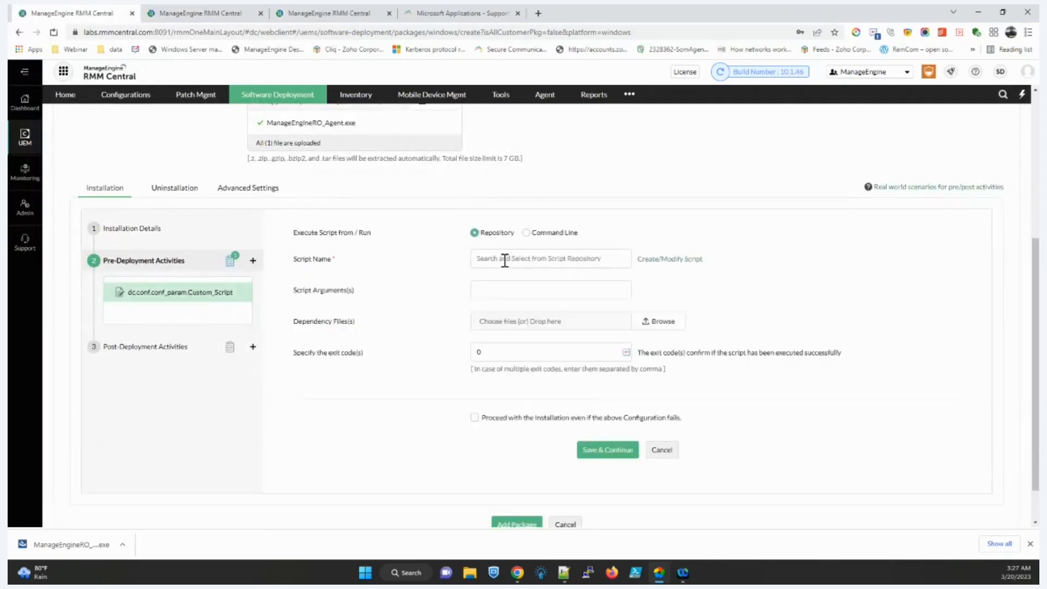
left_click(253, 260)
left_click_drag(762, 382, 145, 313)
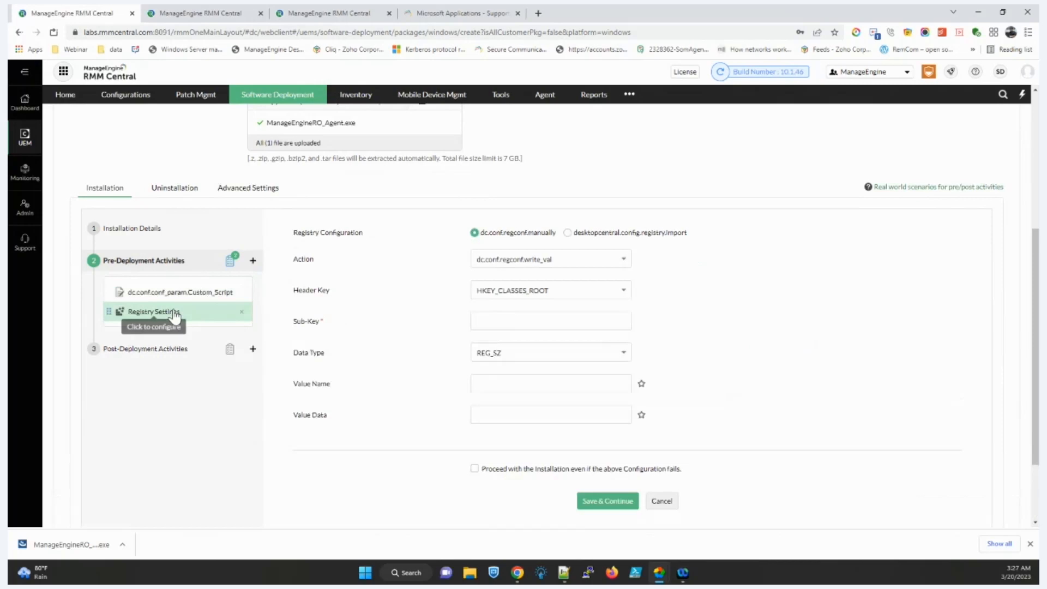
left_click(252, 264)
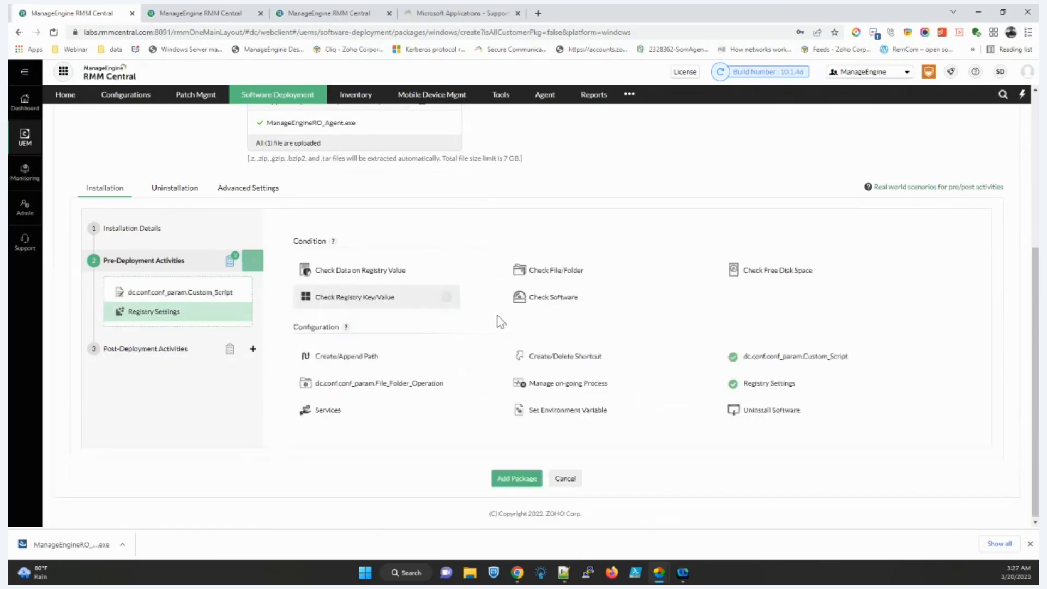
left_click_drag(777, 410, 148, 317)
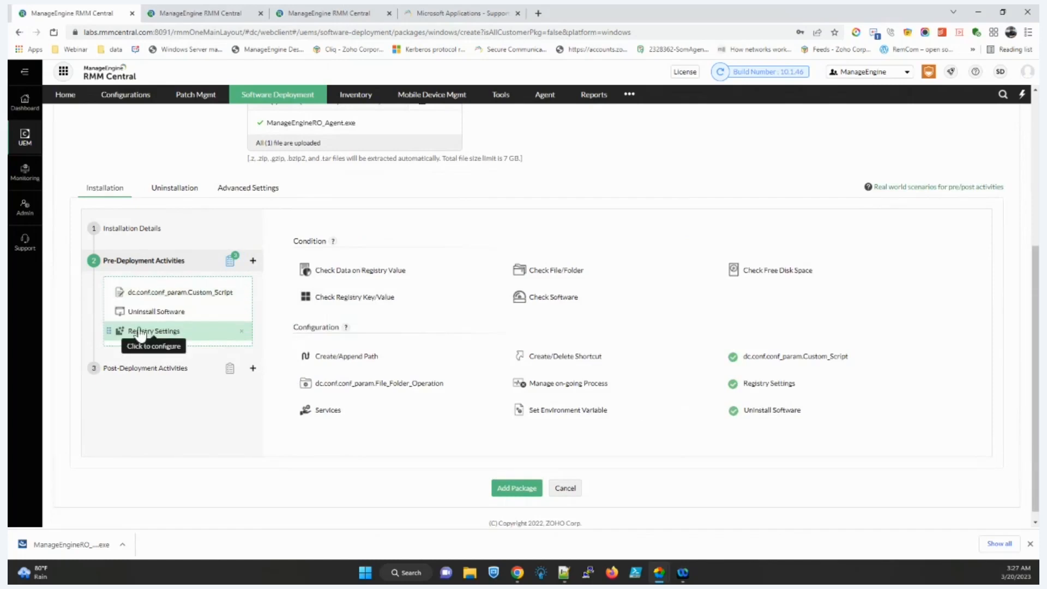
left_click(253, 368)
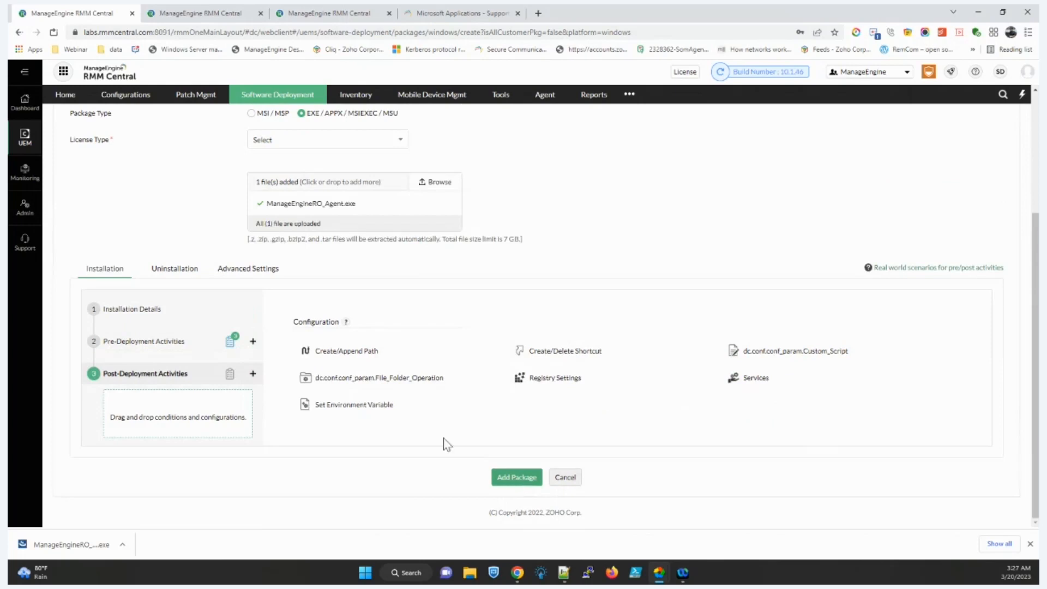
left_click(288, 99)
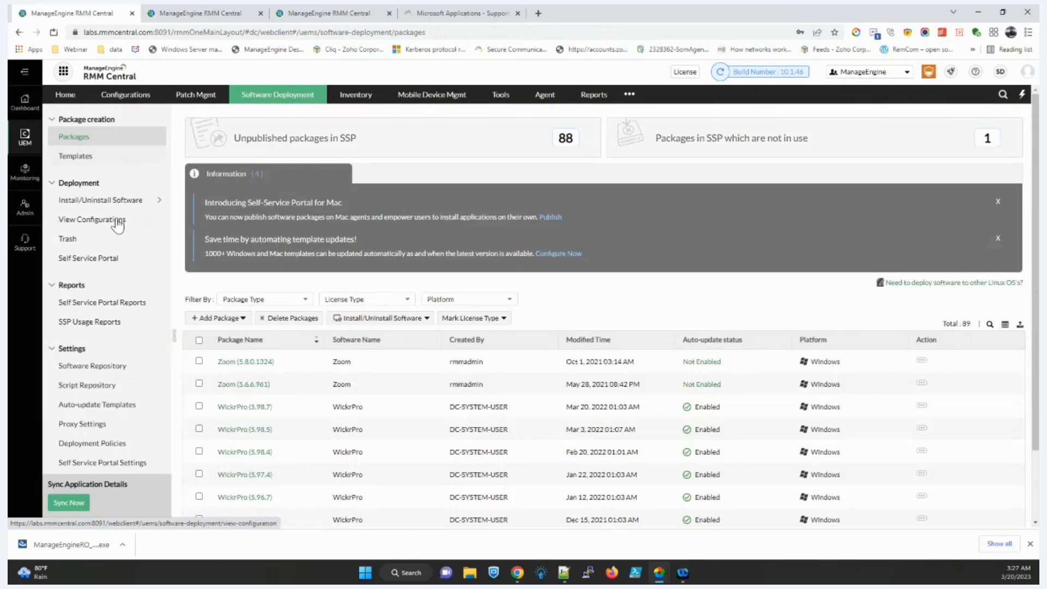
Step: Start a new Windows install configuration using the 7 zip (msi) (x64) (22.00) package
mouse_move(115, 201)
left_click(198, 181)
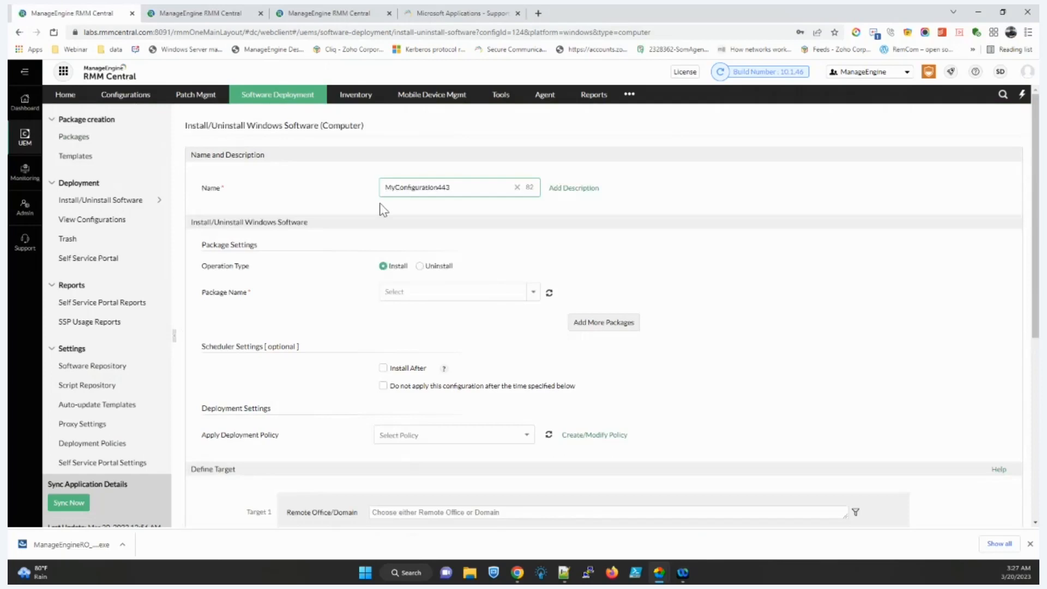
left_click(537, 293)
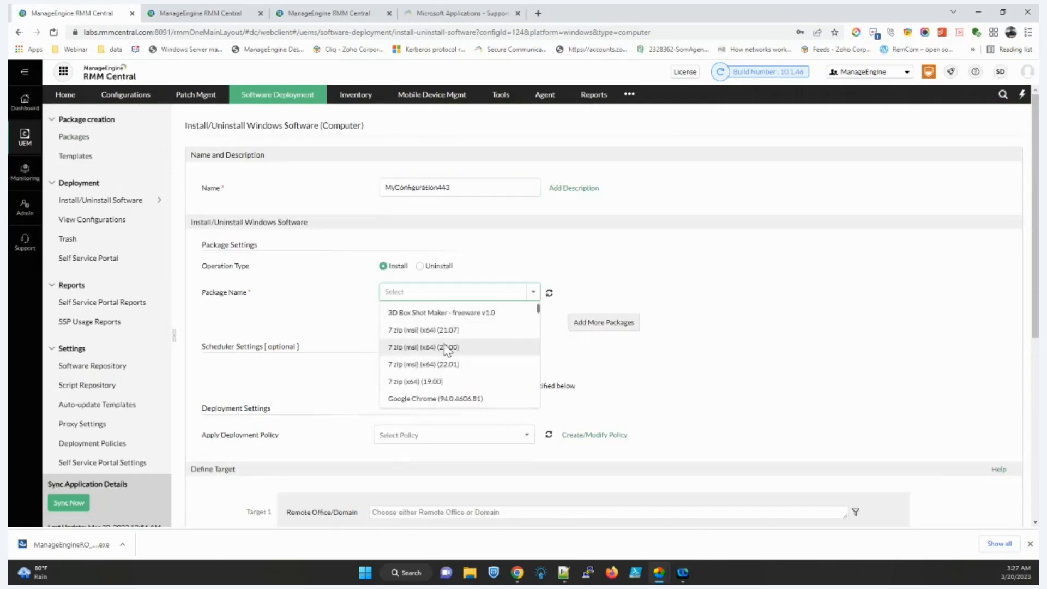
left_click(447, 348)
scroll(437, 301, "down", 1)
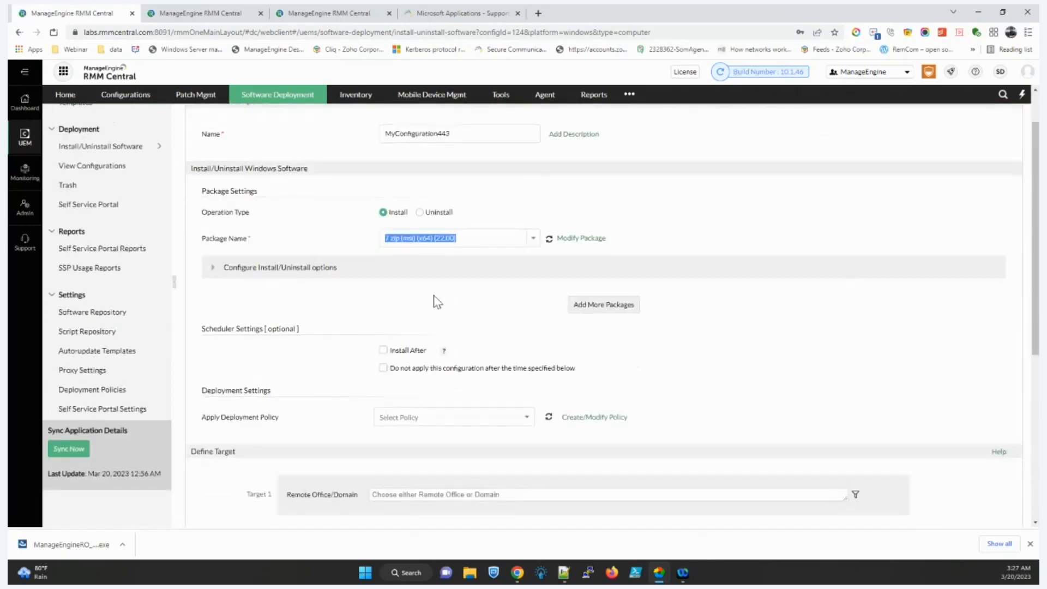
scroll(437, 302, "down", 2)
Step: Apply the deploy-during-non-business-hours policy and target the ZohoRO remote office
left_click(474, 310)
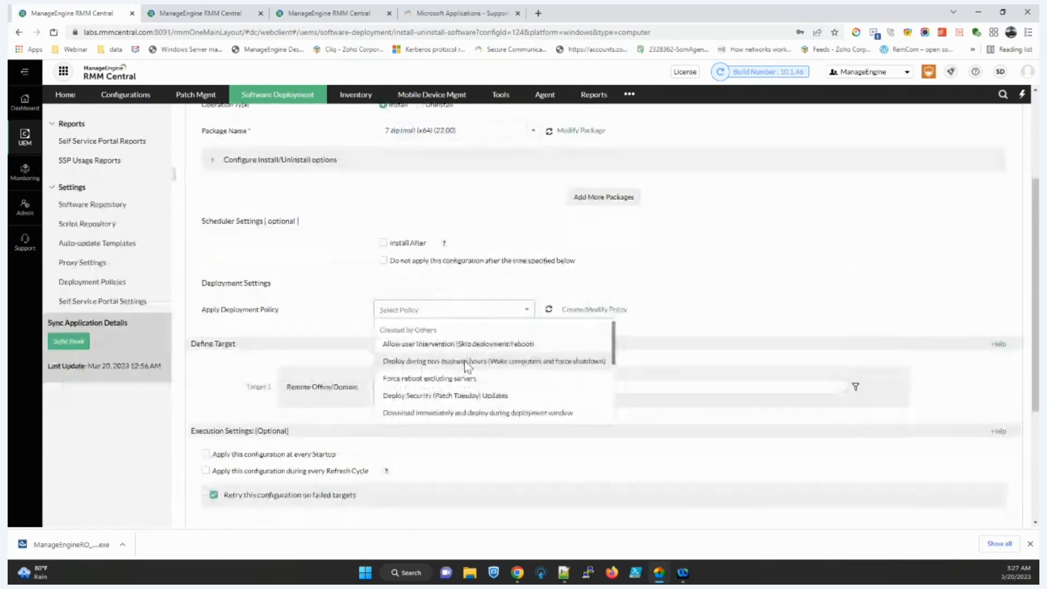
left_click(457, 356)
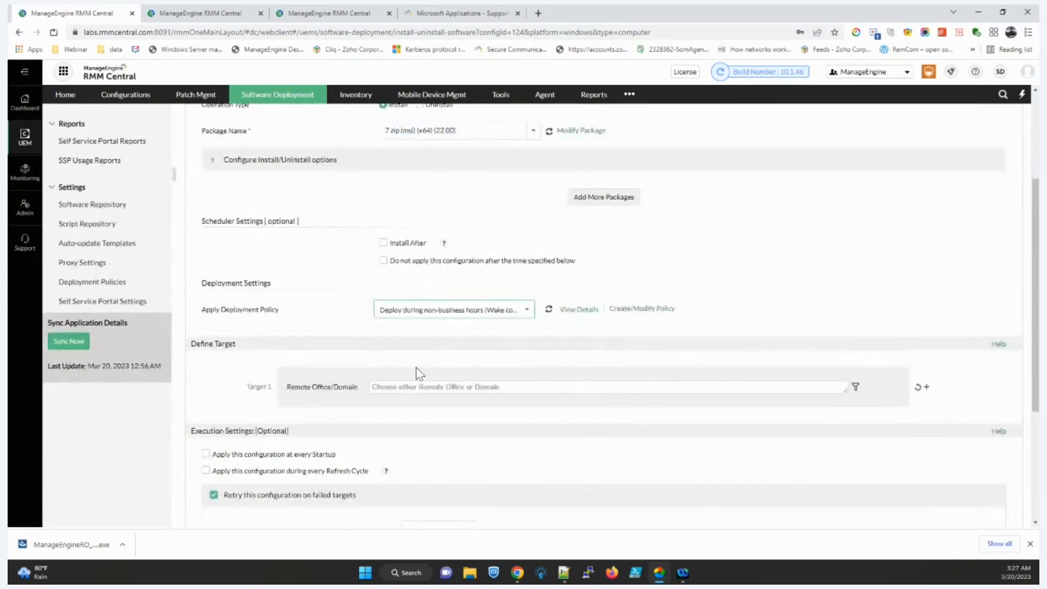
scroll(420, 373, "down", 1)
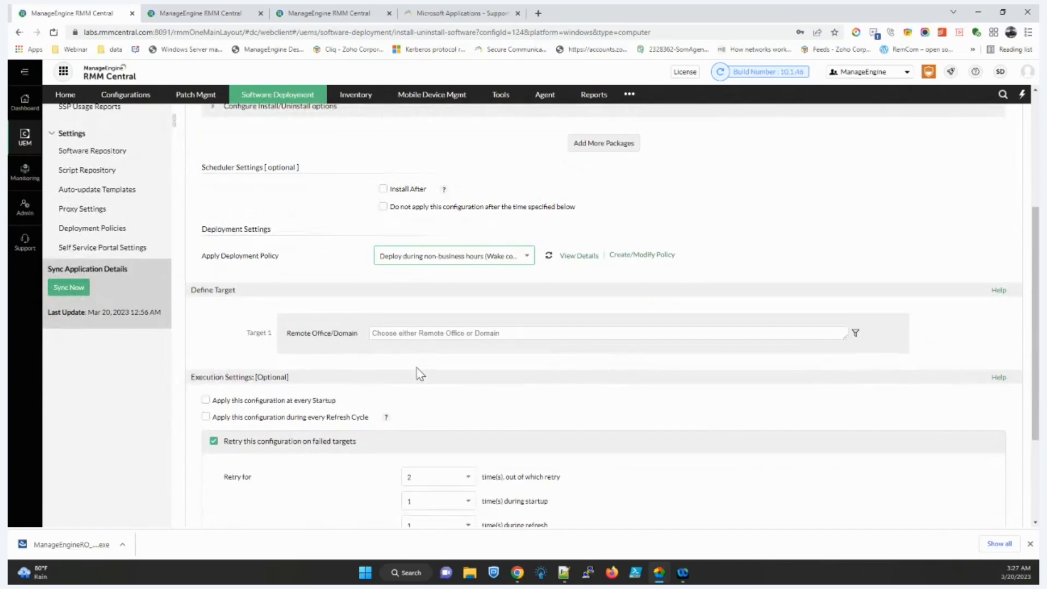
left_click(437, 334)
scroll(409, 349, "down", 1)
left_click(416, 307)
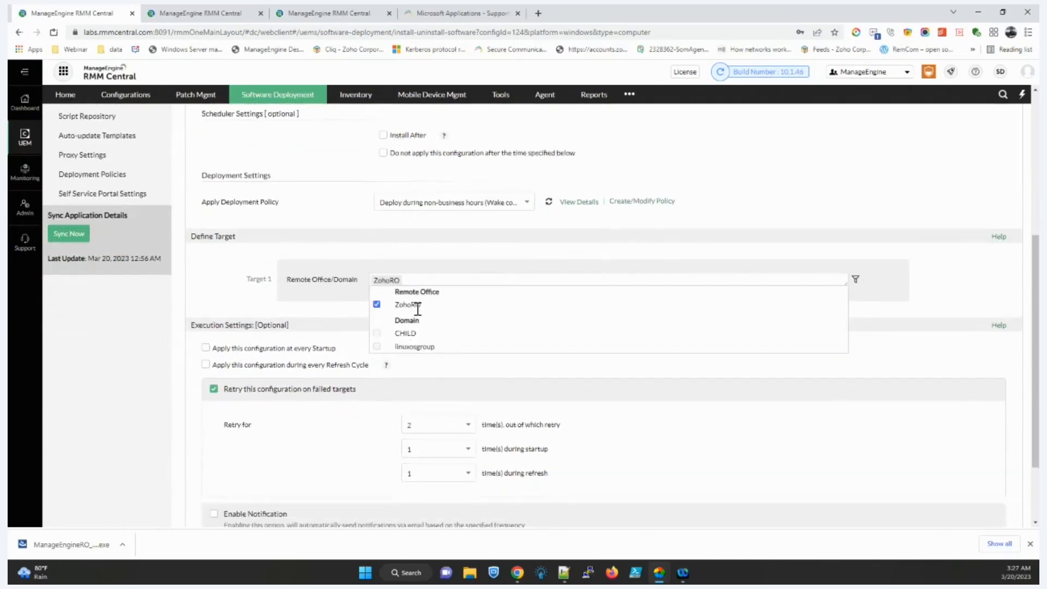
left_click(318, 303)
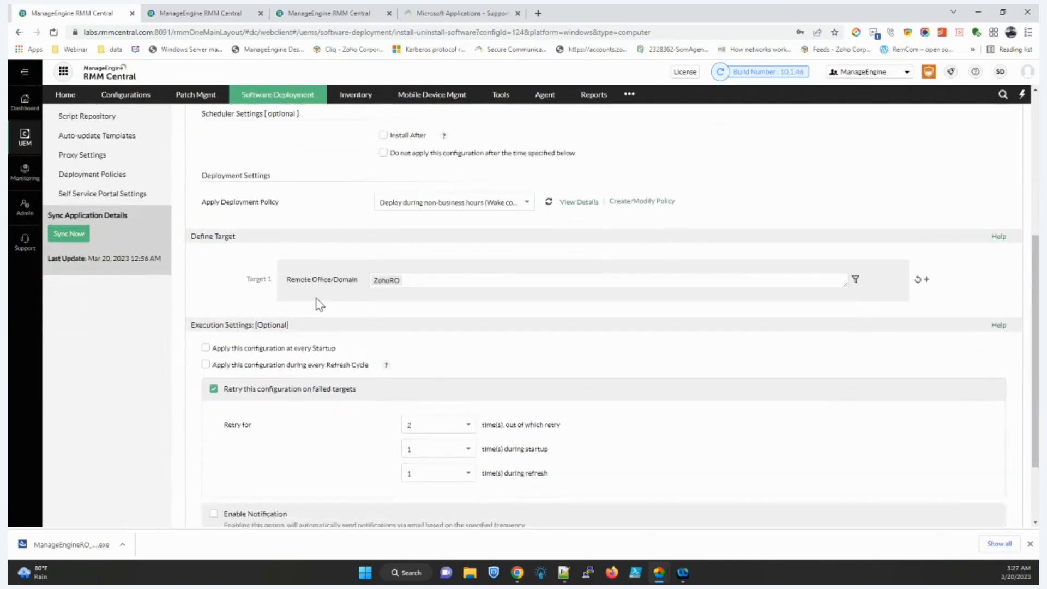
Step: Filter the target computers by Custom Group
left_click(856, 279)
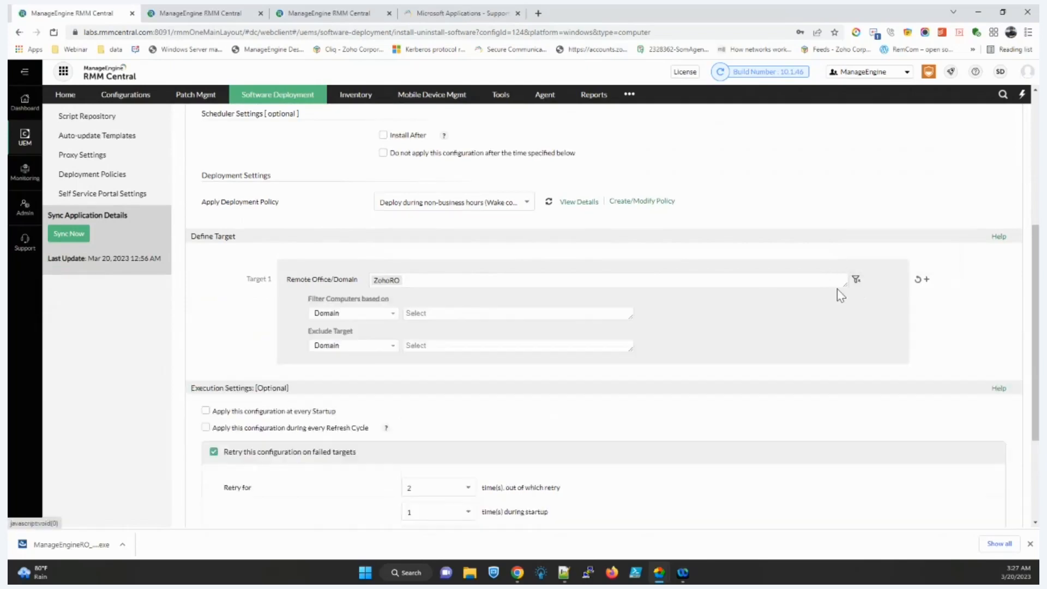
left_click(341, 313)
left_click(355, 346)
scroll(428, 342, "down", 3)
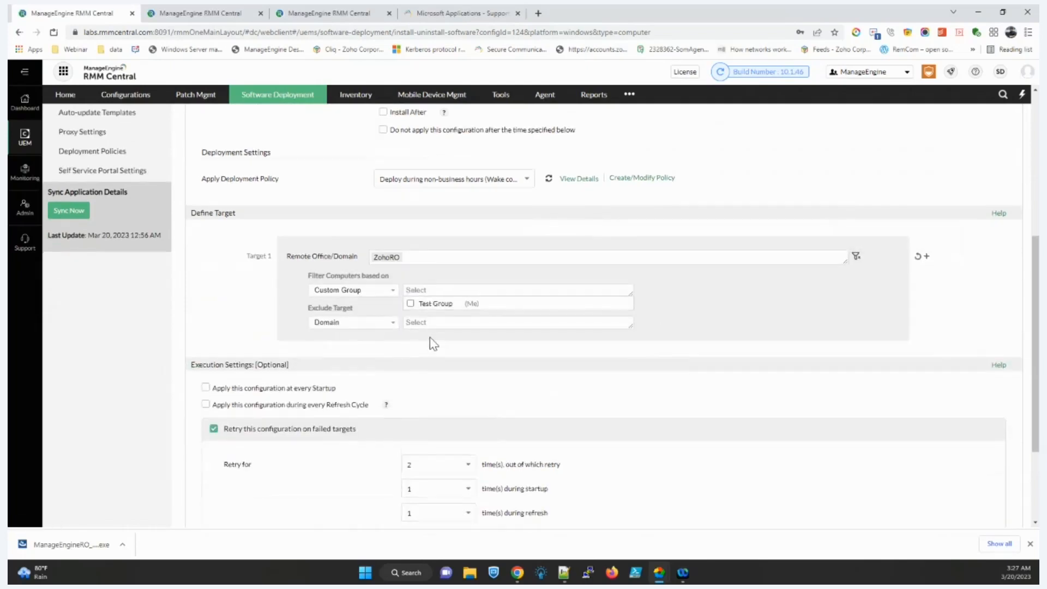
scroll(598, 495, "up", 8)
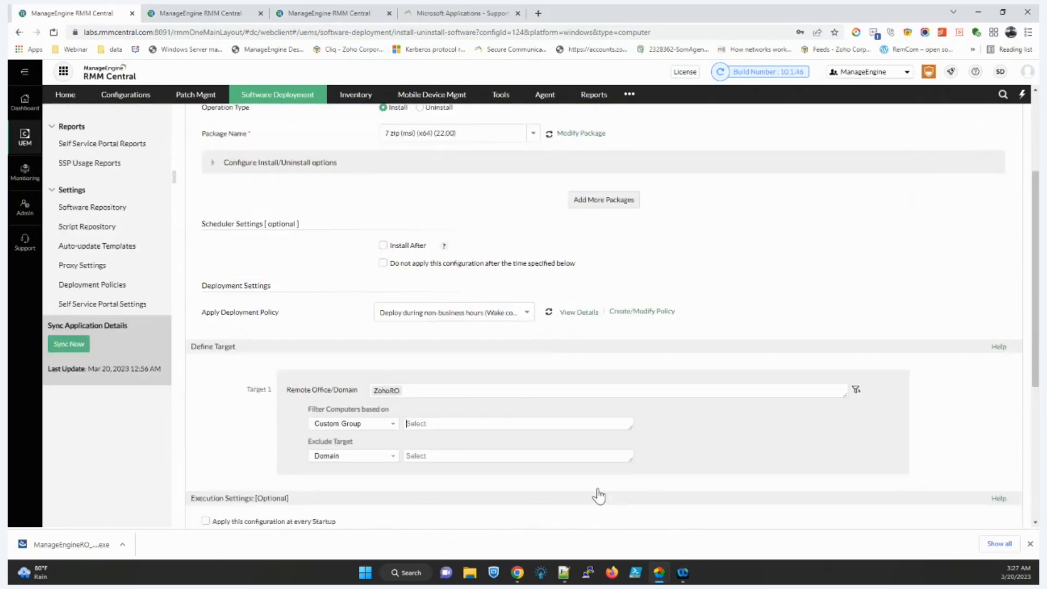
Step: Review the 7Zip Installer configuration's Execution Status, then go to the Self Service Portal page
left_click(87, 220)
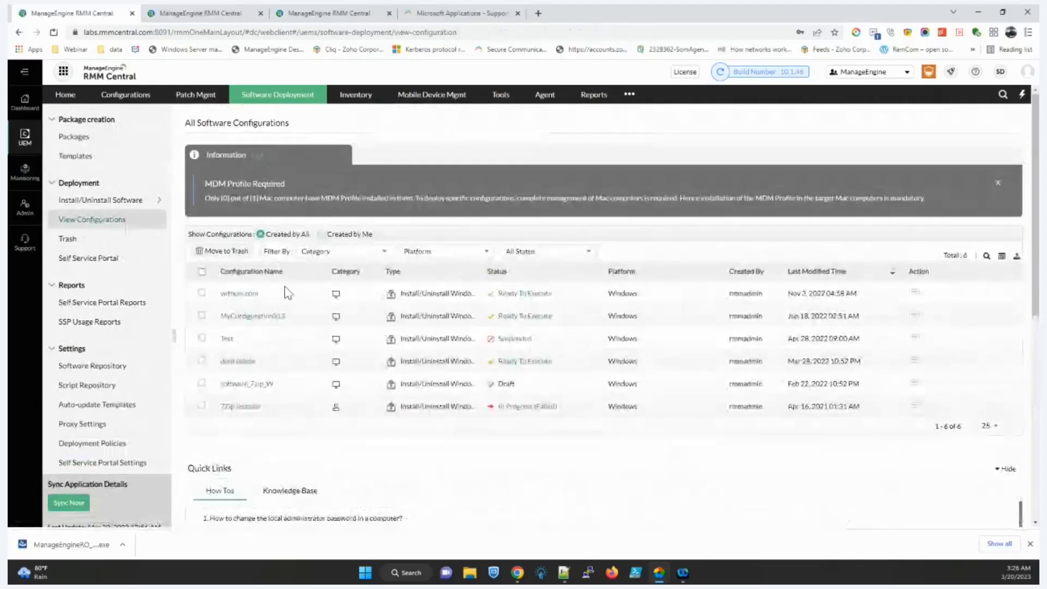
left_click(247, 410)
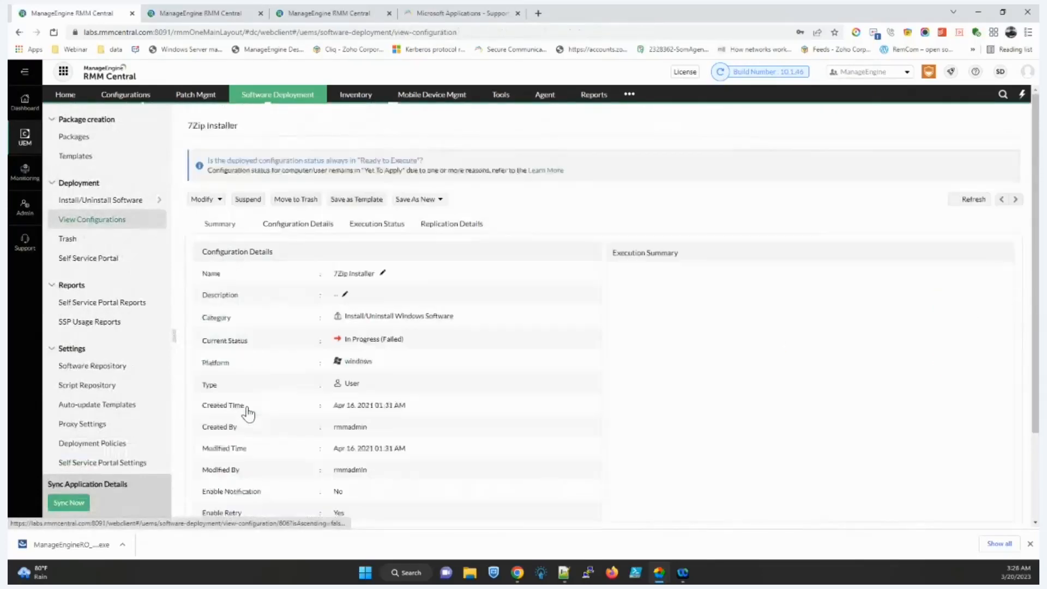
left_click(375, 226)
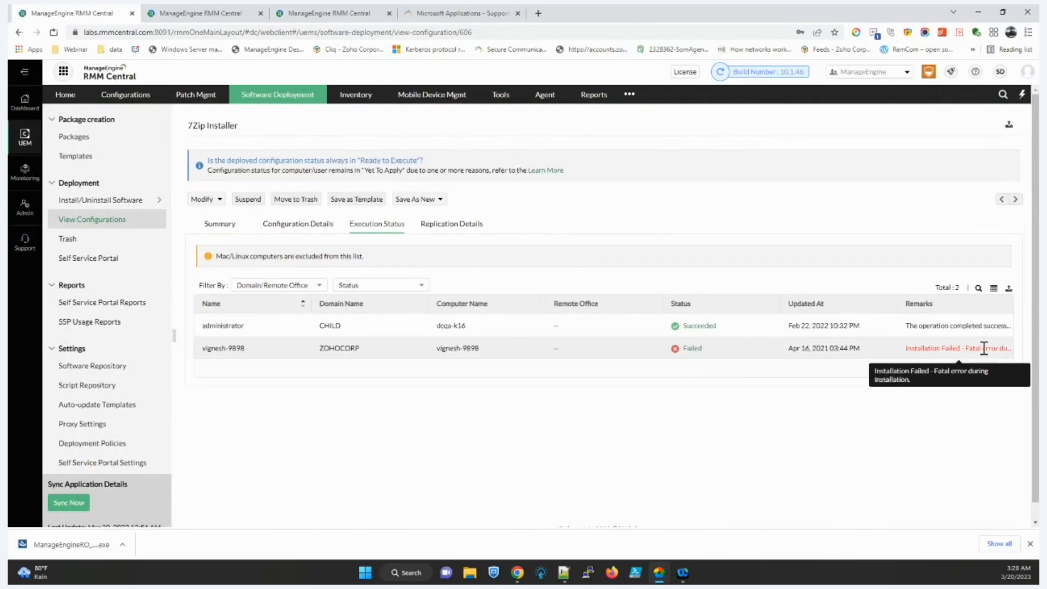
left_click(77, 262)
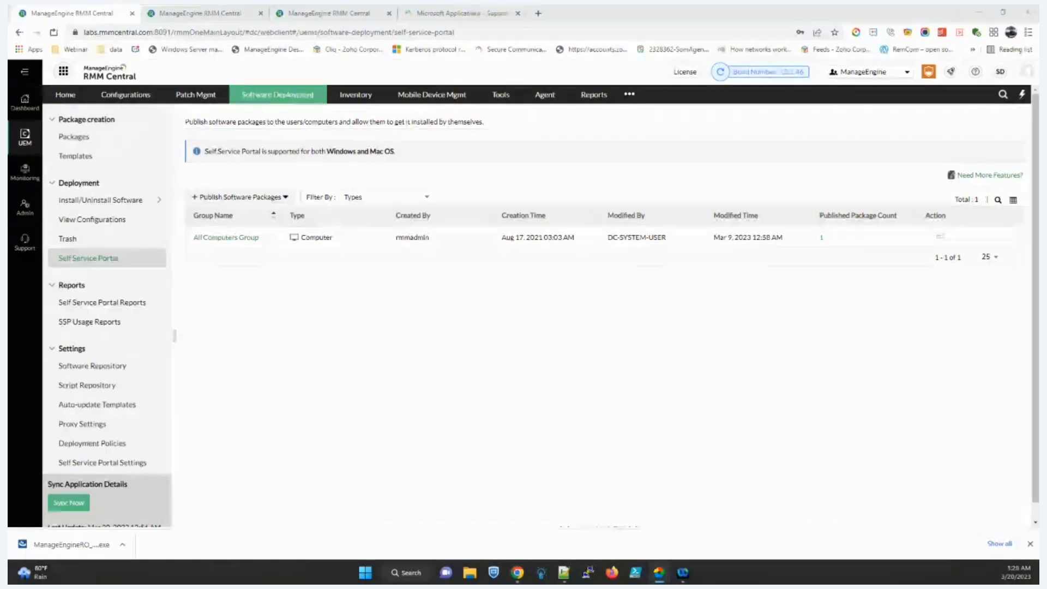
Step: Select 7 zip (msi) (x64) 22.00 and 22.01 for portal publishing, then view the portal screenshot
left_click(247, 197)
left_click(240, 234)
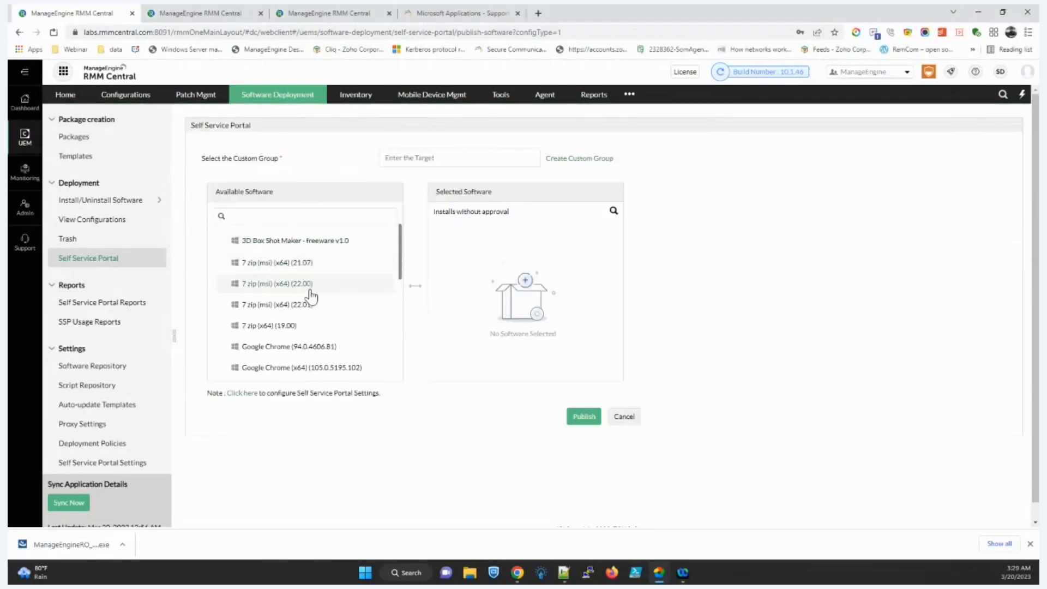
left_click(294, 285)
left_click(275, 294)
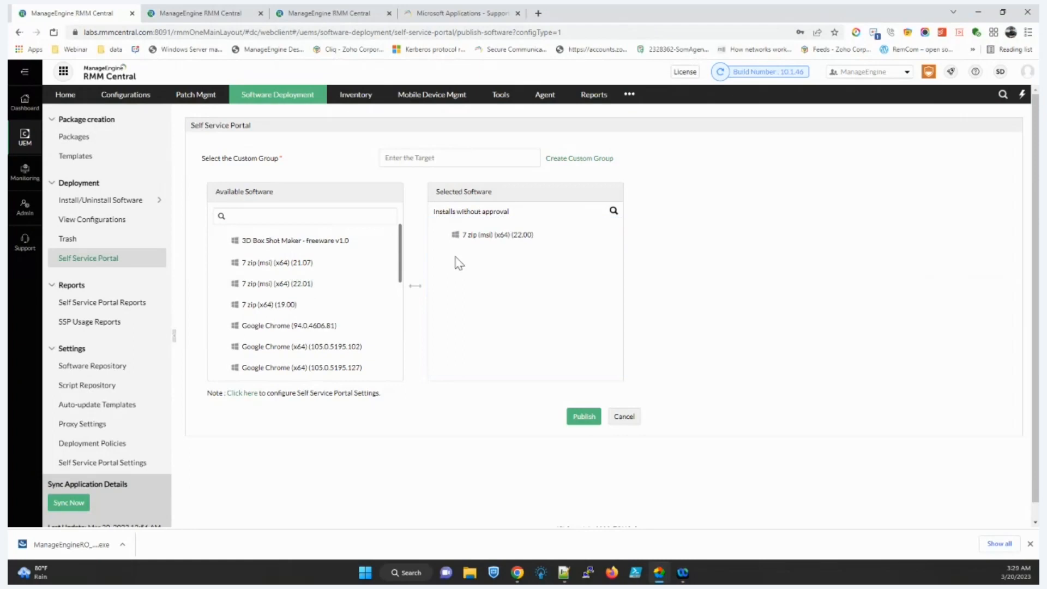
left_click_drag(304, 303, 463, 305)
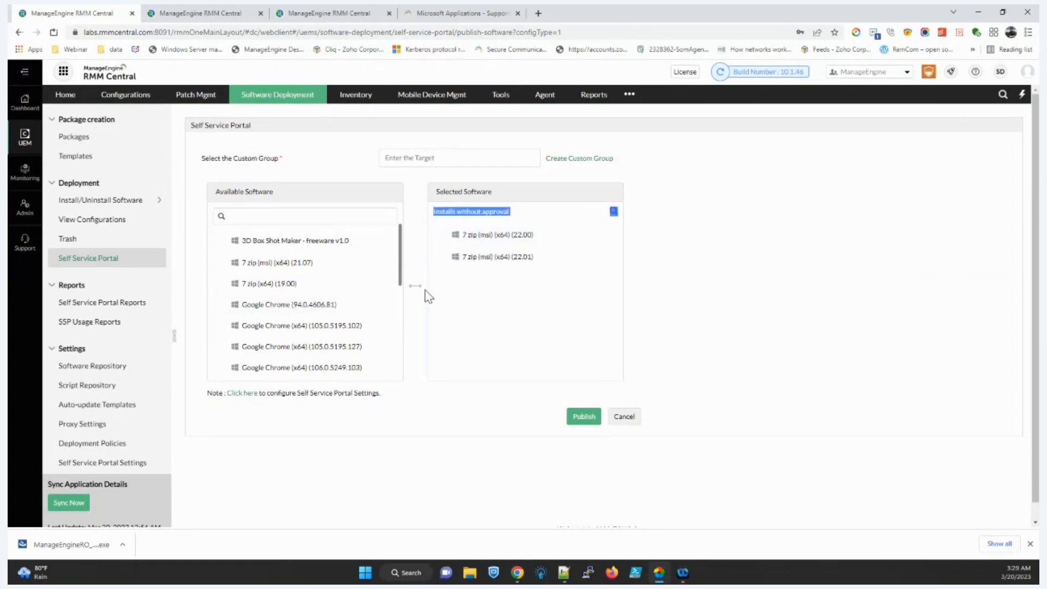
left_click(427, 159)
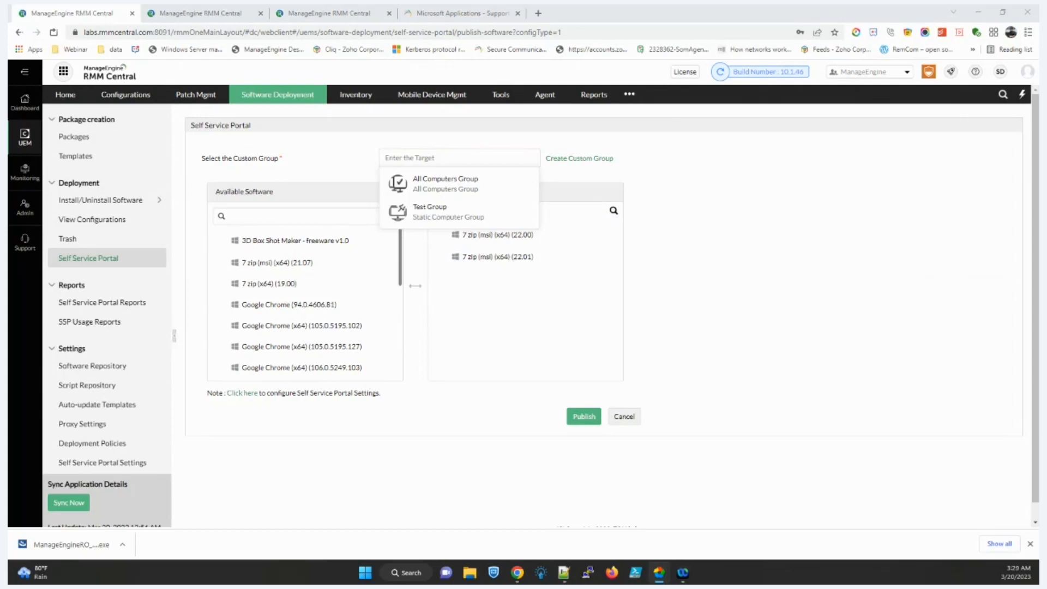
left_click_drag(505, 213, 614, 175)
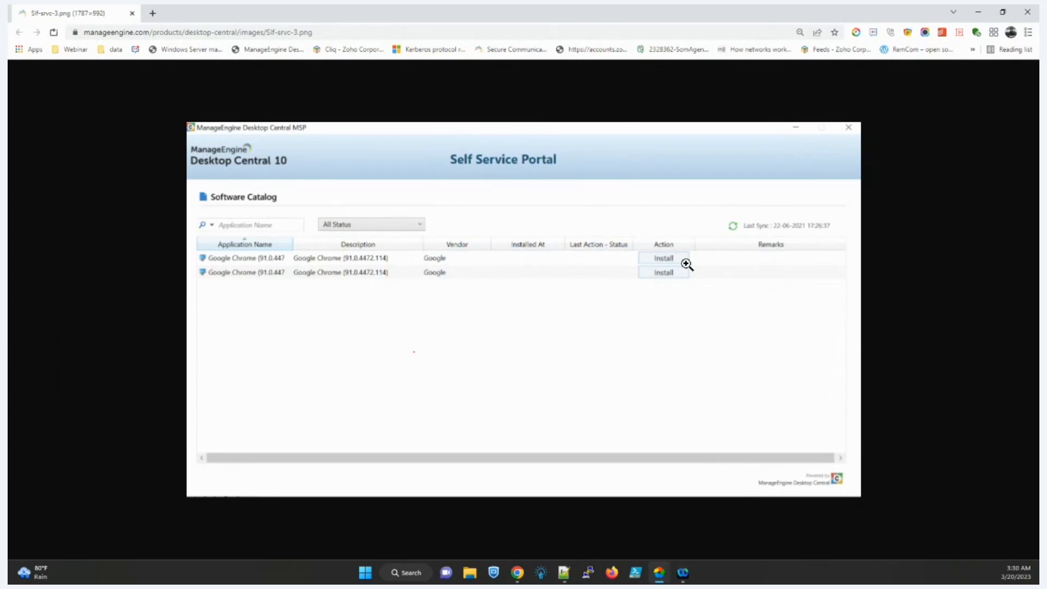
Step: Close both portal screenshot windows and open the Self Service Portal ROI report
left_click(978, 17)
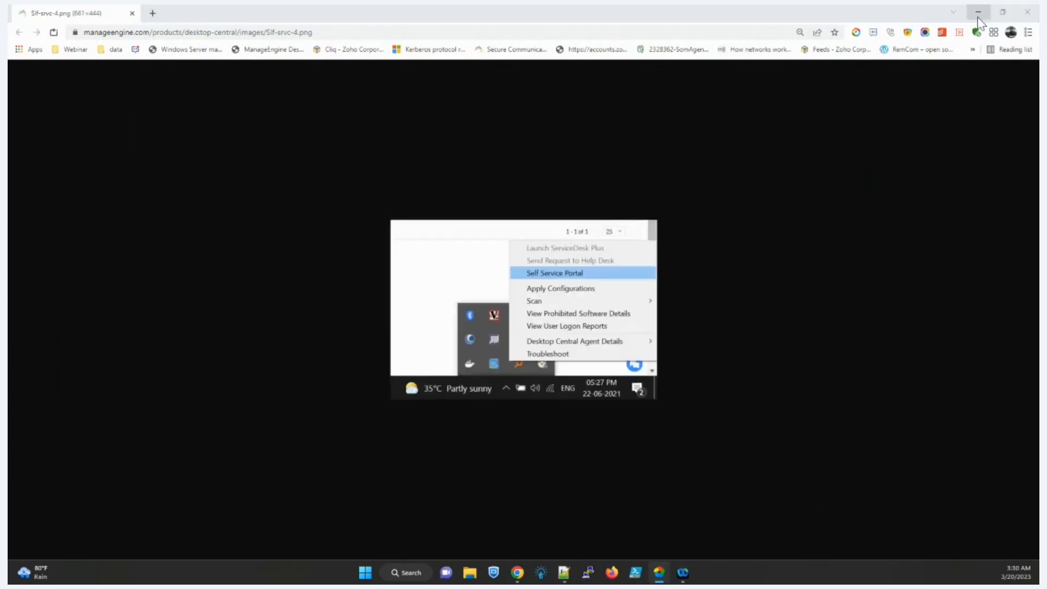
left_click(978, 17)
left_click(101, 303)
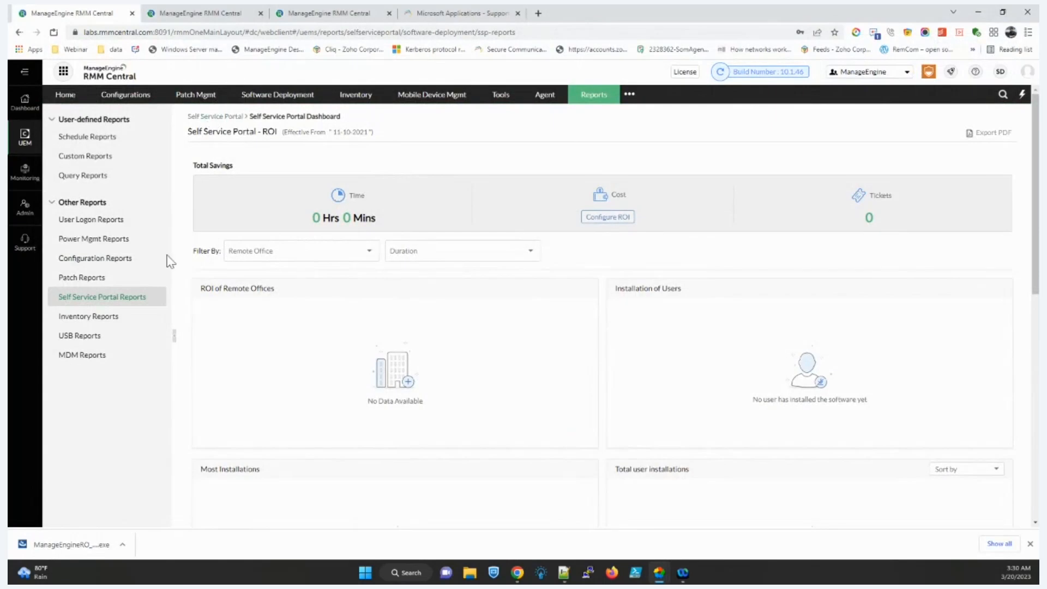
Step: Open the ManageEngine customer's inventoried computers and view dcqa-k16's details
left_click(353, 94)
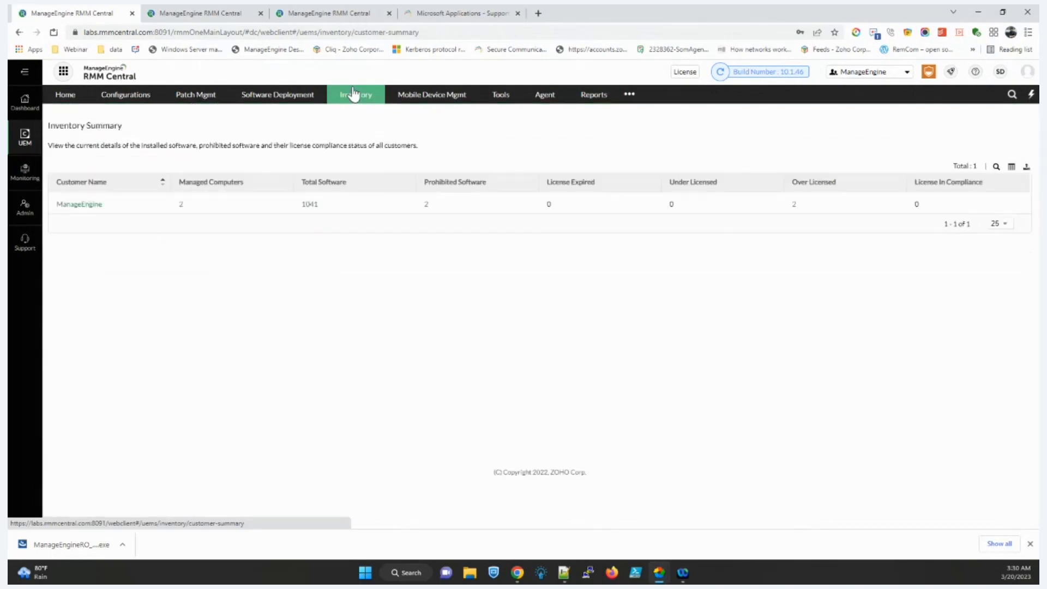
left_click(84, 206)
left_click(99, 140)
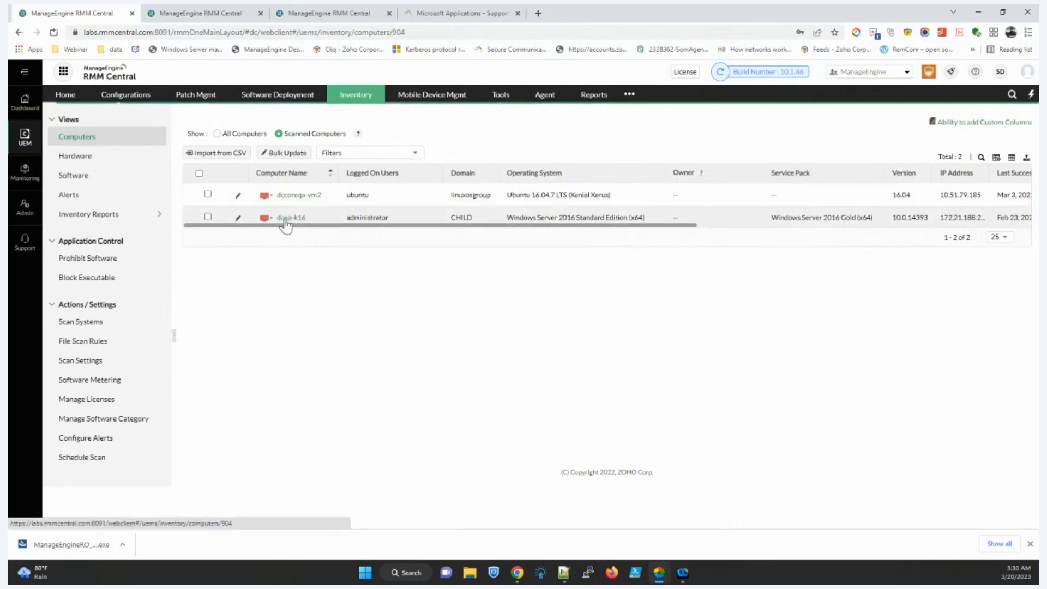
left_click(285, 218)
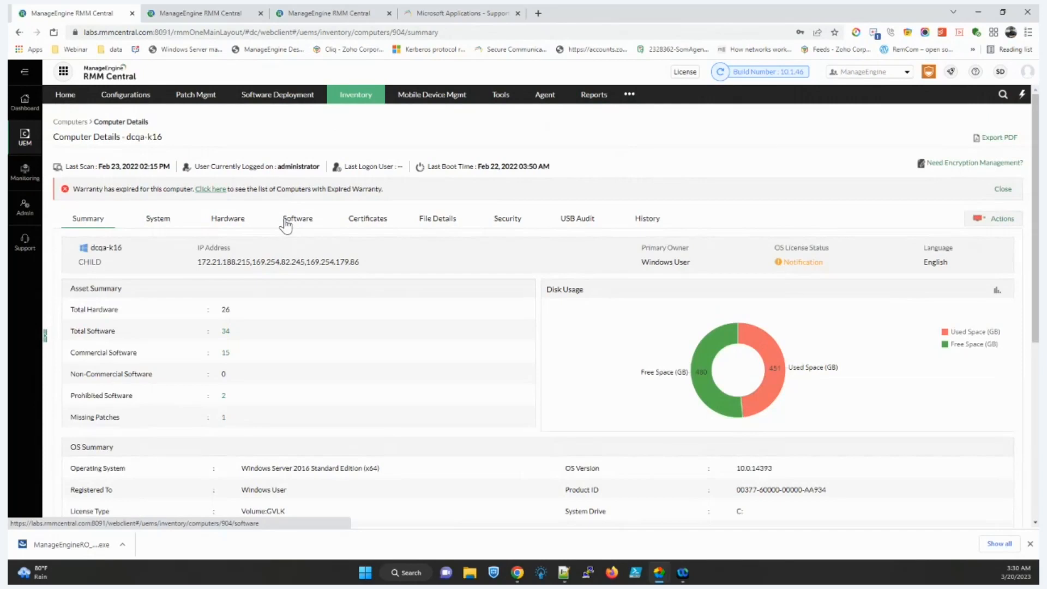
scroll(286, 224, "down", 1)
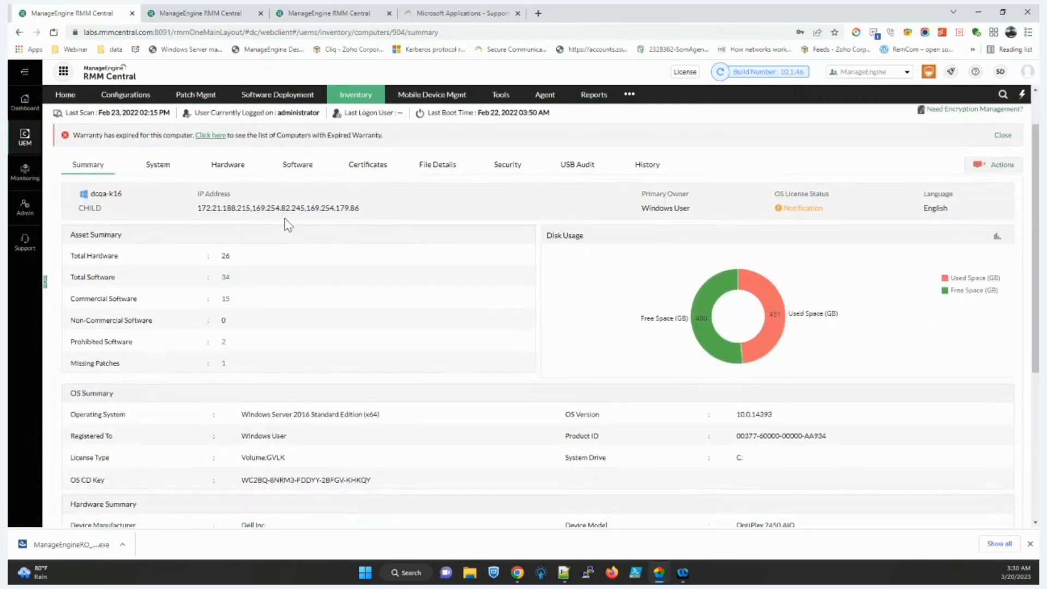
left_click_drag(94, 195, 125, 202)
double_click(89, 209)
scroll(308, 235, "down", 2)
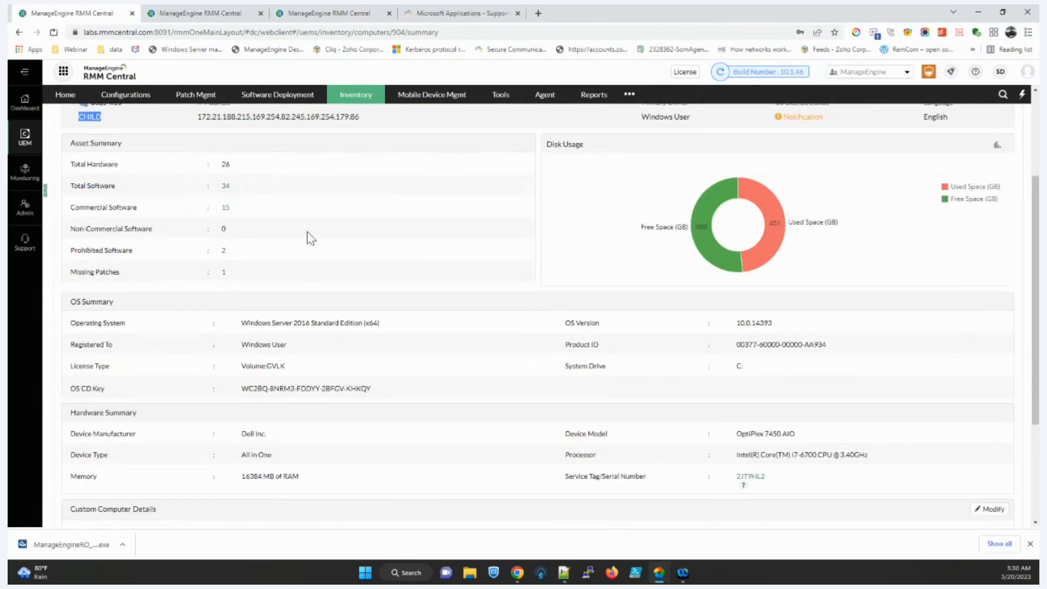
scroll(309, 235, "down", 1)
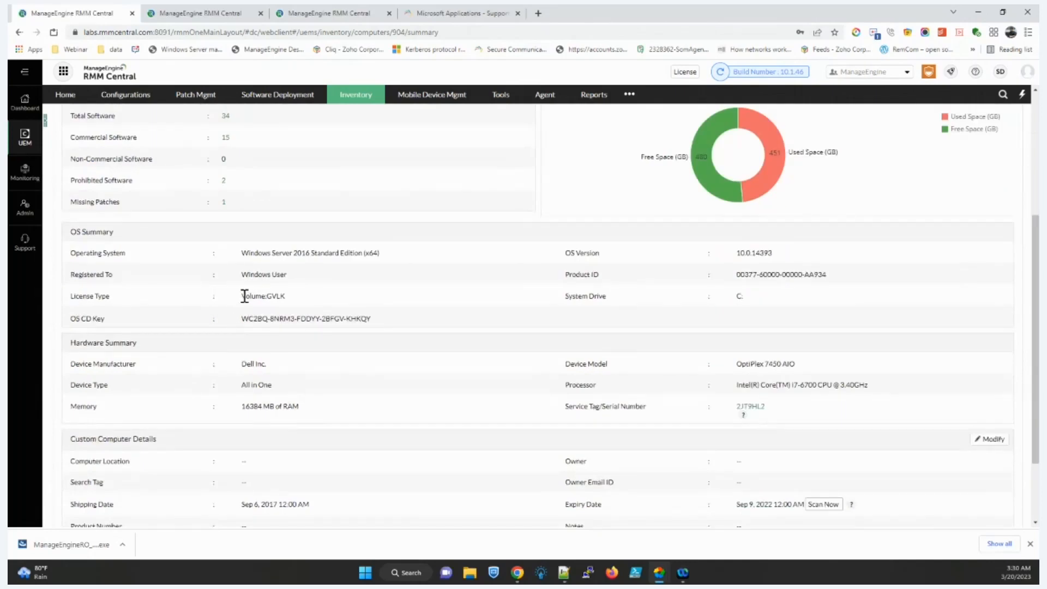
scroll(253, 334, "down", 1)
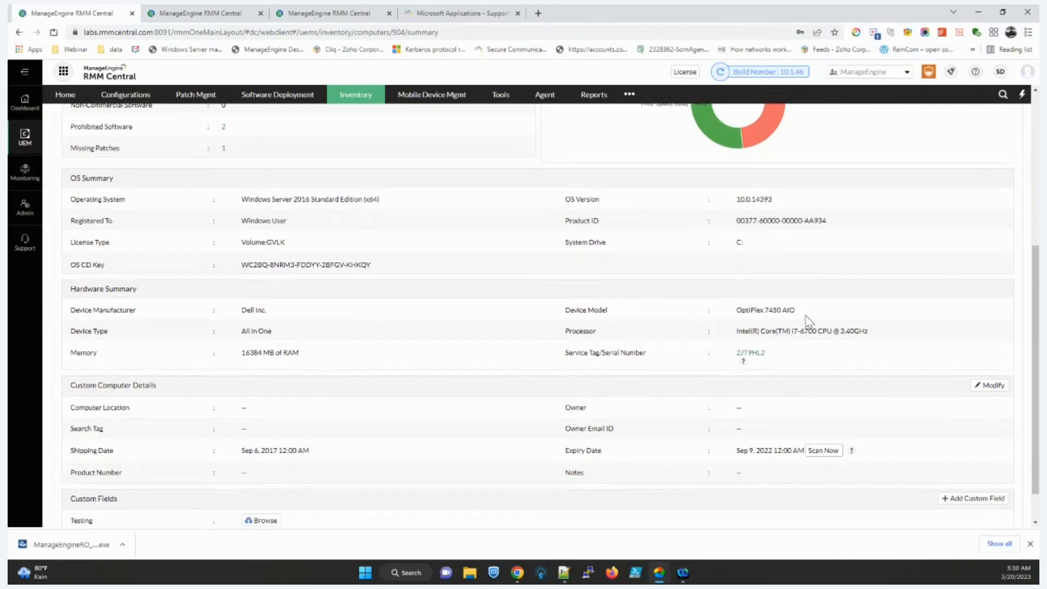
scroll(794, 311, "down", 1)
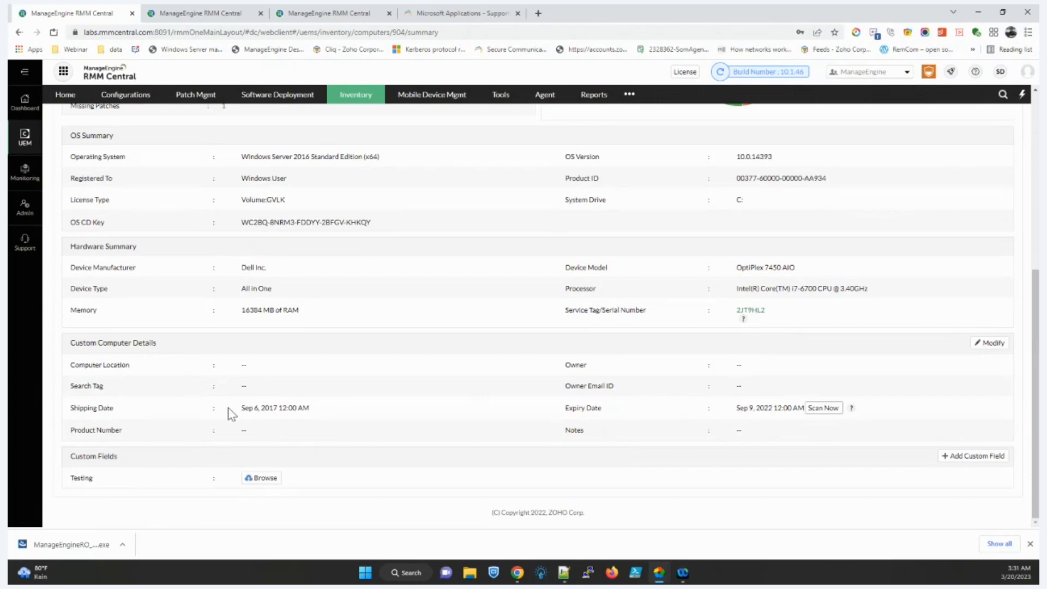
left_click_drag(228, 408, 349, 412)
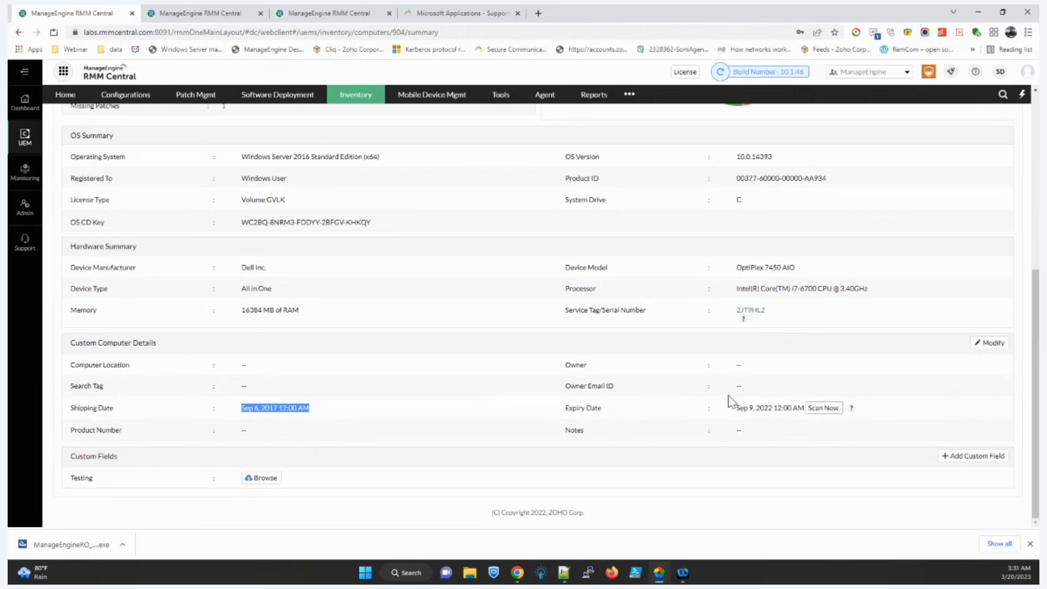
scroll(622, 433, "up", 6)
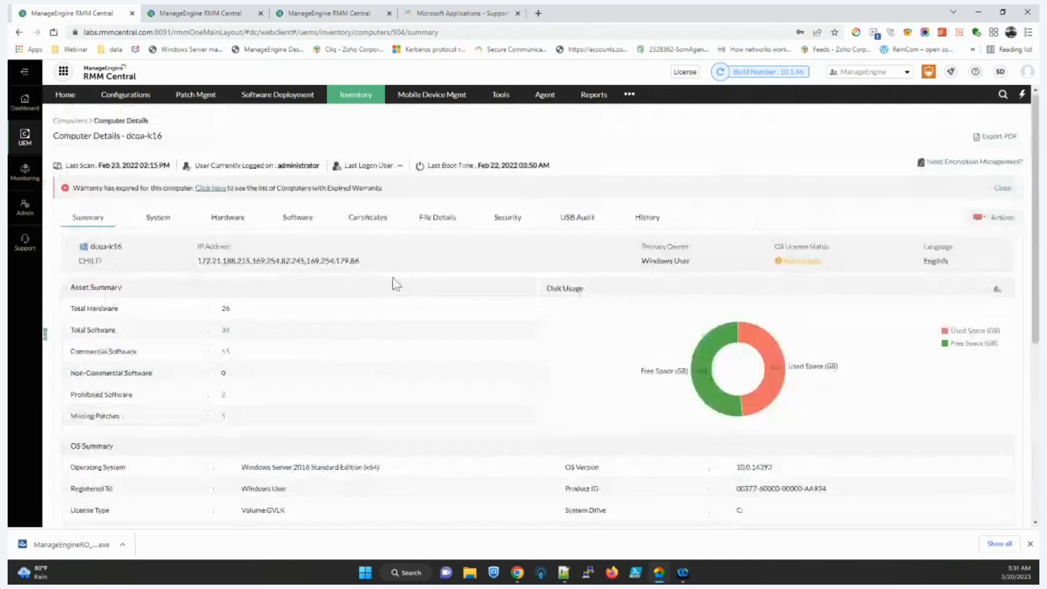
Step: Show dcqa-k16's user groups under System information
left_click(173, 221)
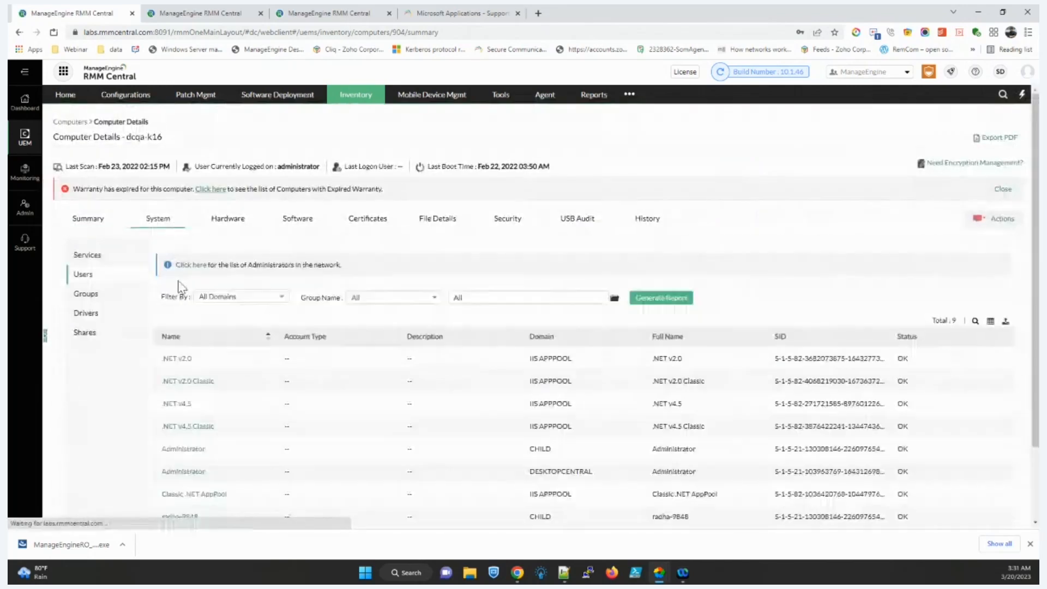
scroll(251, 360, "down", 1)
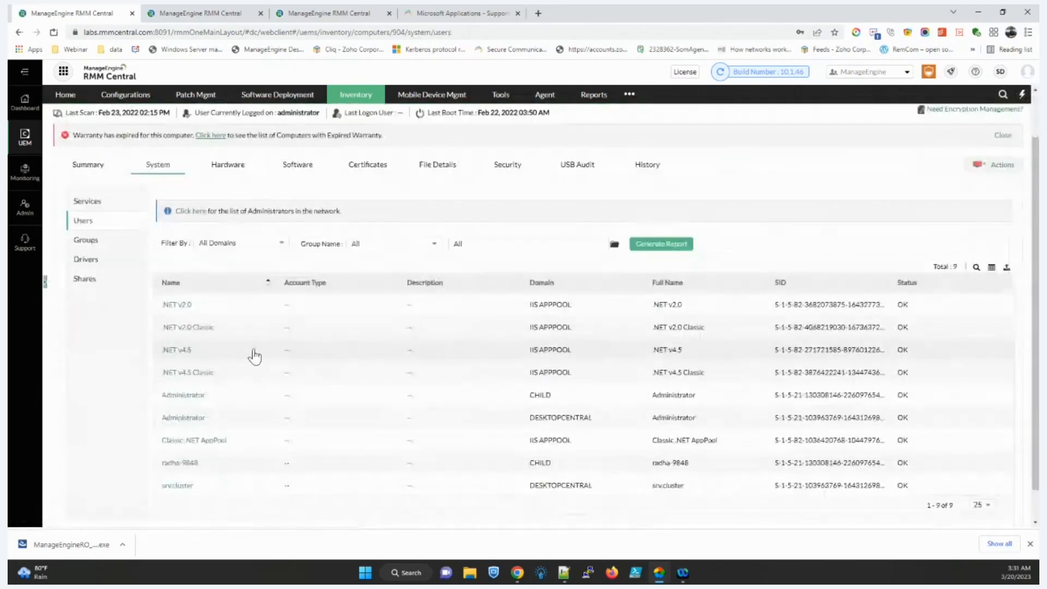
left_click(86, 240)
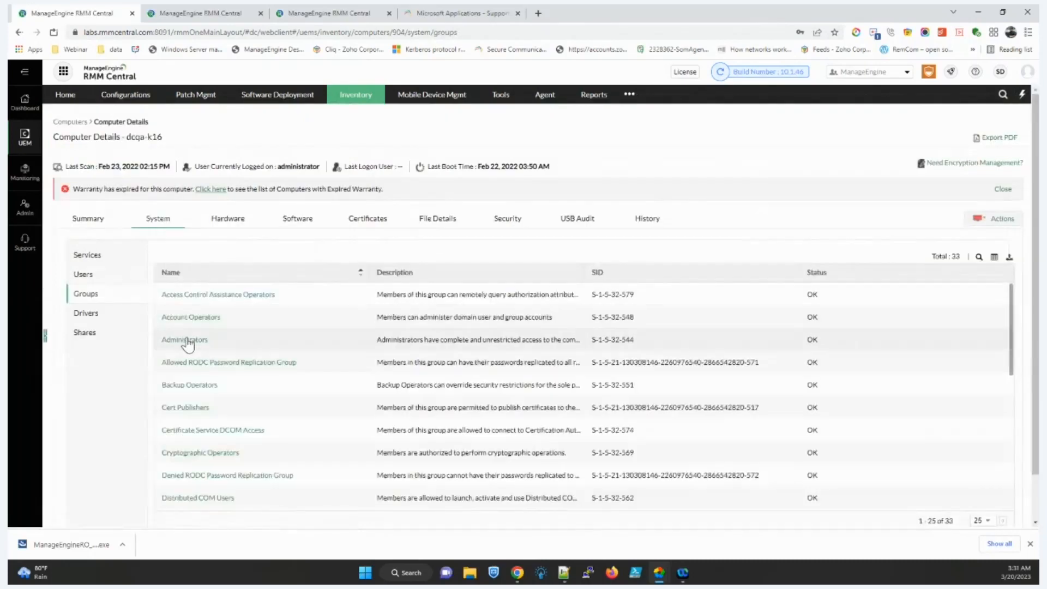
Step: Check the hardware and physical memory details, then list the installed software
left_click(228, 223)
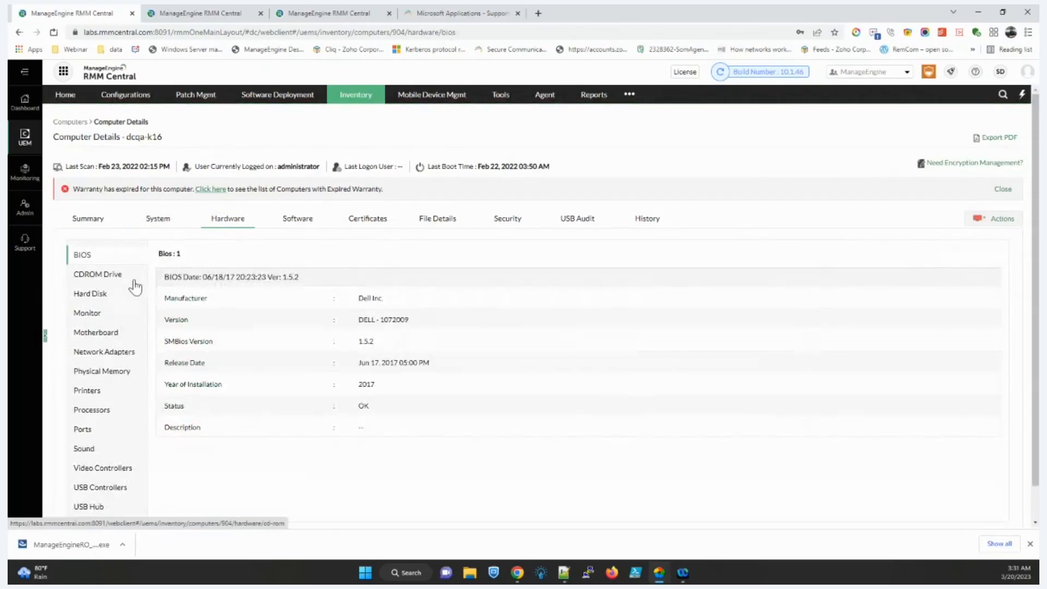
scroll(136, 287, "down", 1)
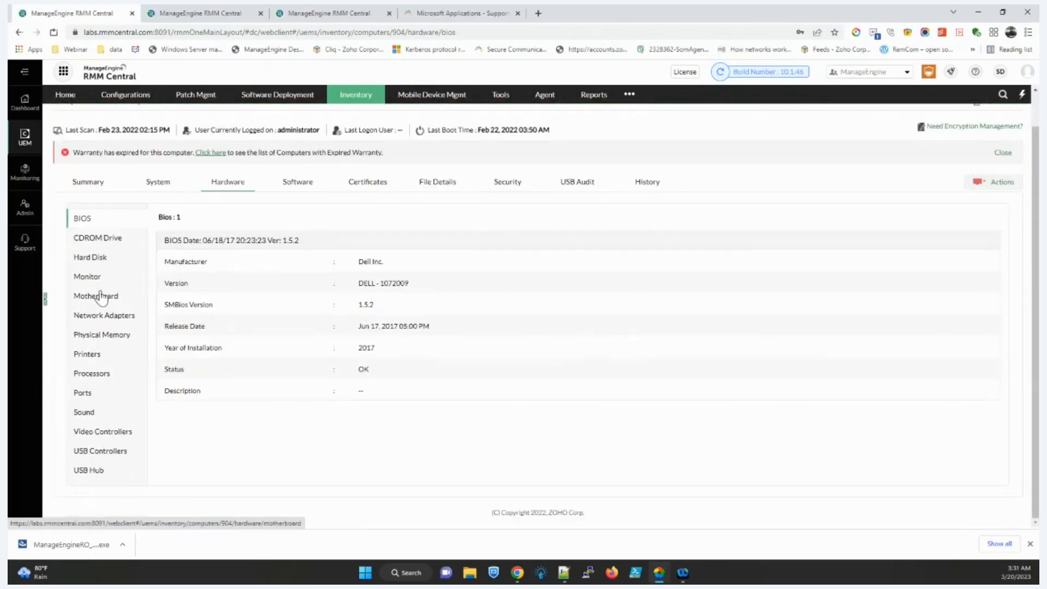
left_click(103, 338)
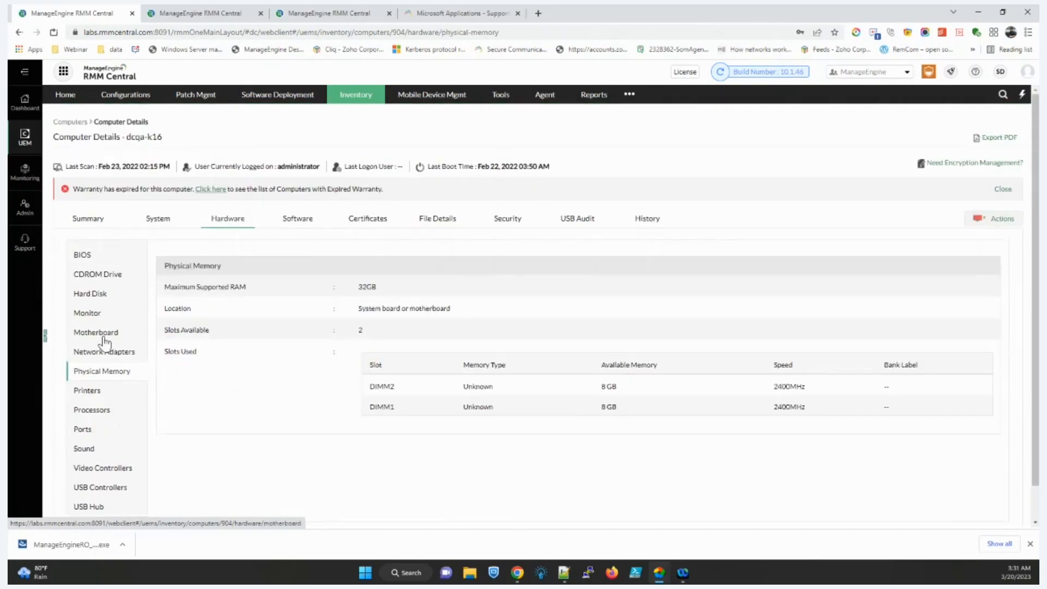
scroll(106, 357, "down", 1)
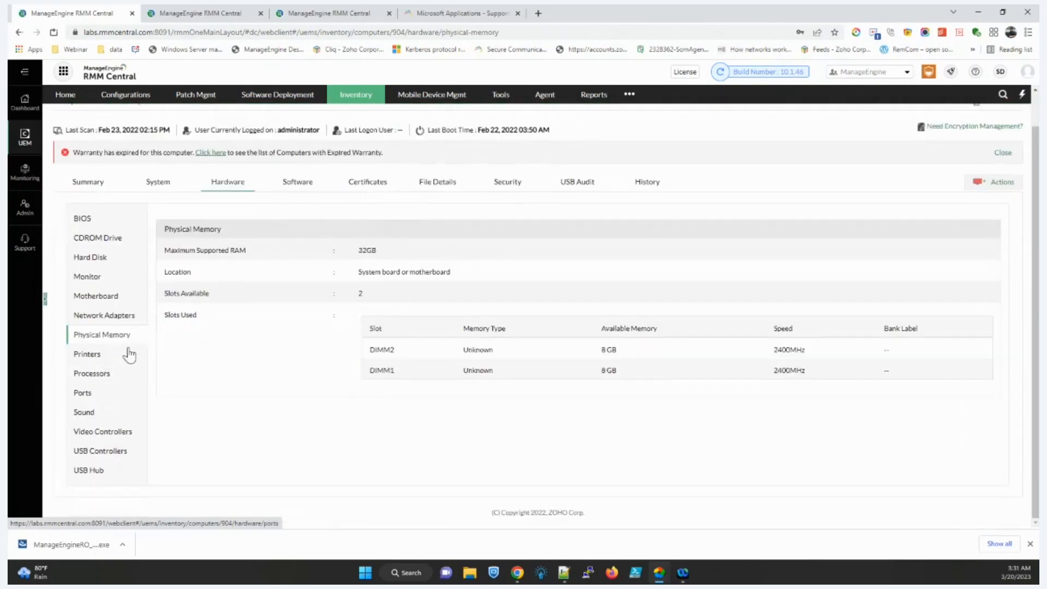
left_click(294, 185)
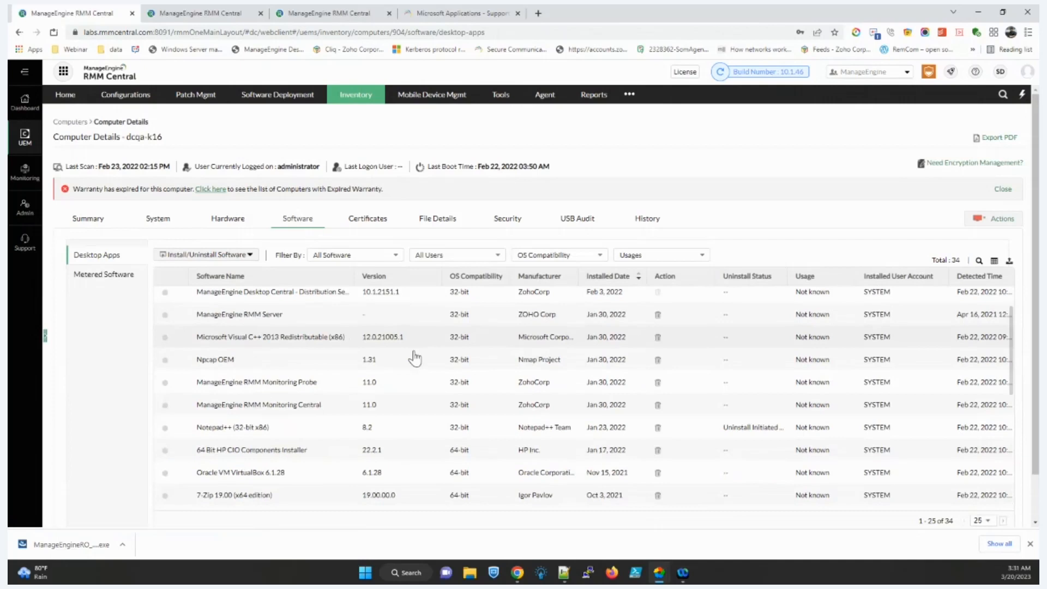
Step: Start uninstalling Google Chrome from dcqa-k16, answer No to cancel, then view Security details
scroll(416, 358, "down", 2)
scroll(327, 339, "up", 2)
left_click_drag(196, 299, 383, 300)
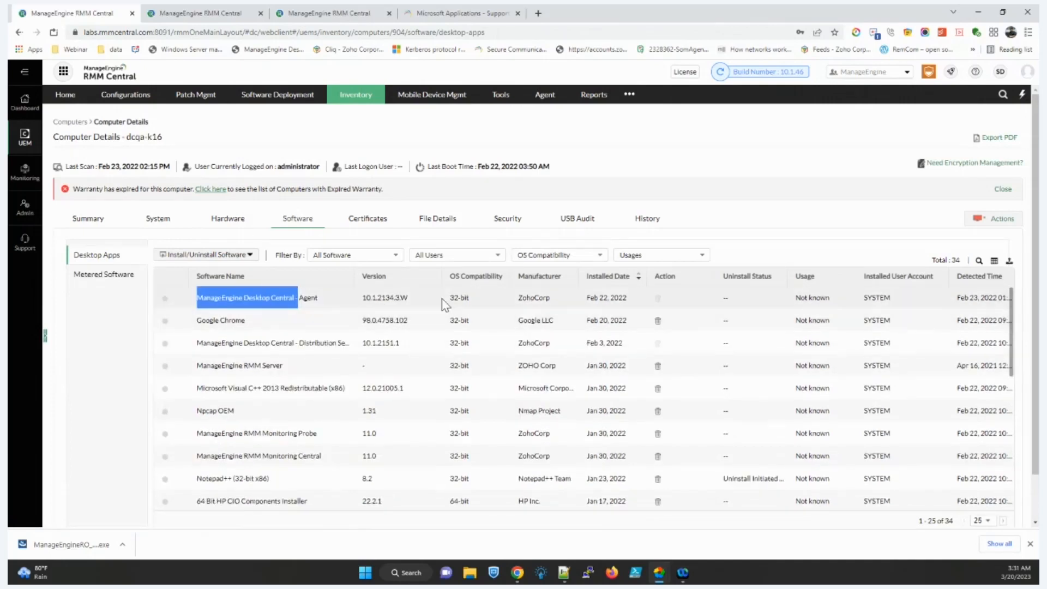
left_click(659, 323)
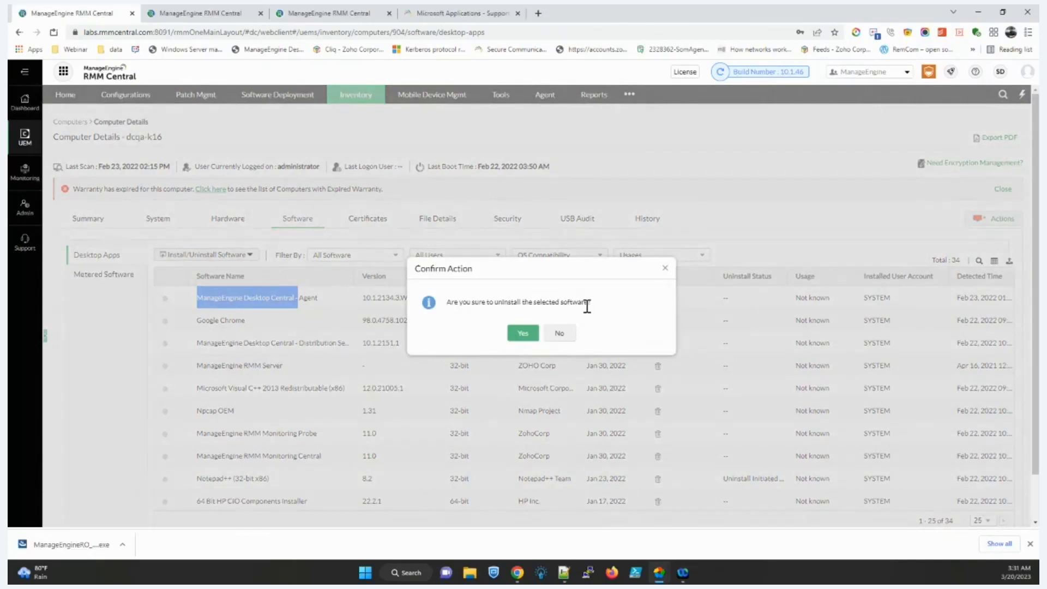
left_click(559, 333)
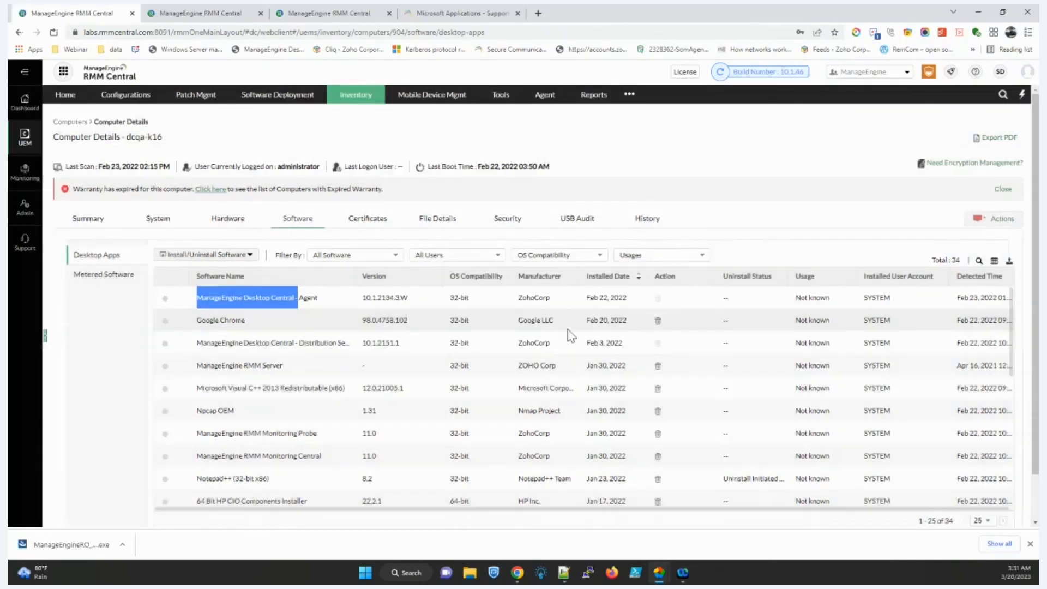
left_click(507, 219)
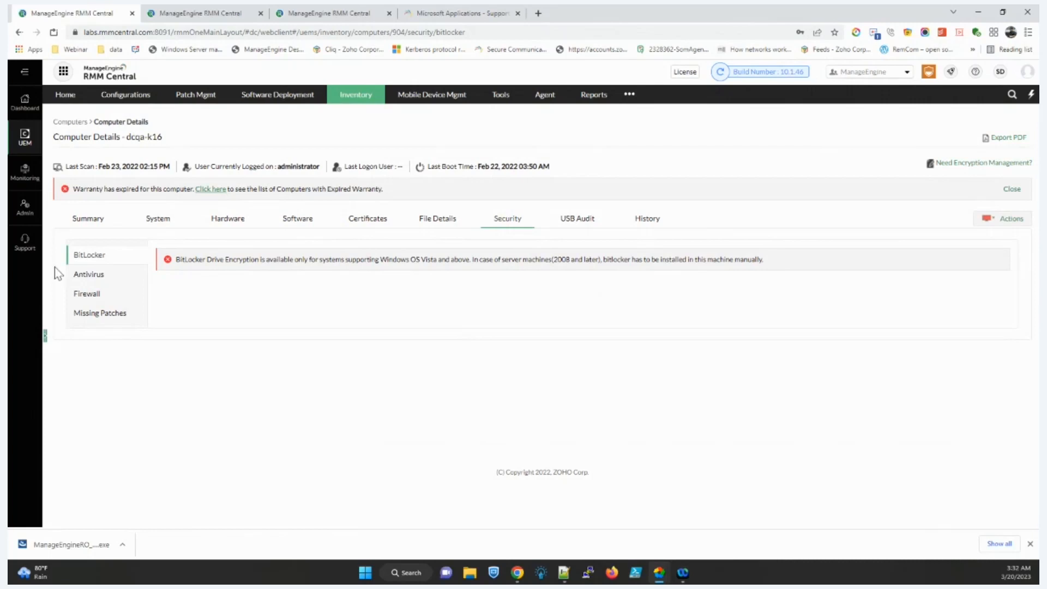
Step: Check the Antivirus, Windows Firewall, USB Audit and History details, then open the Reports section
left_click(71, 274)
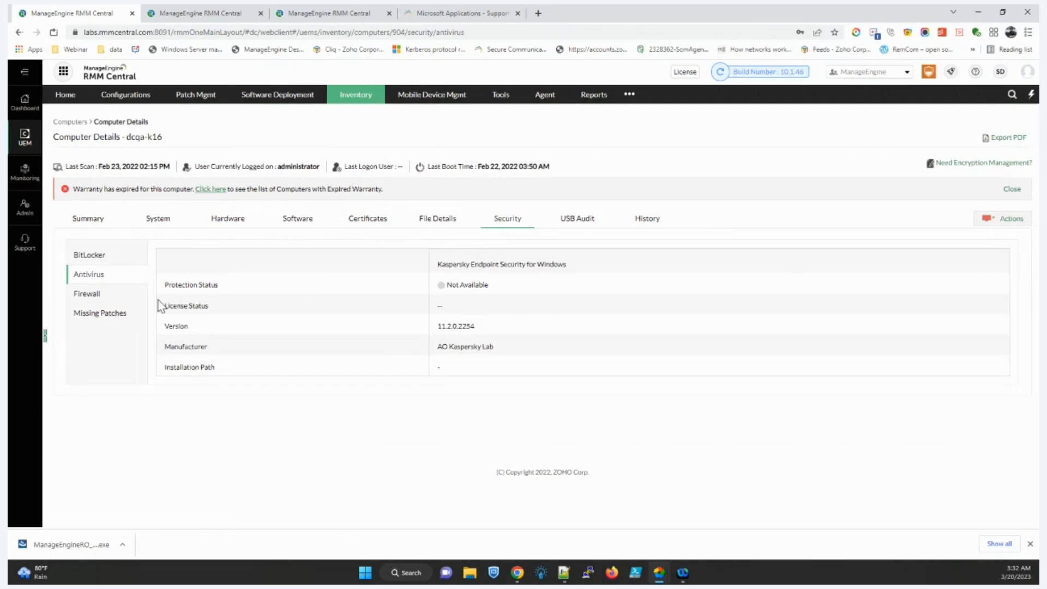
left_click(78, 304)
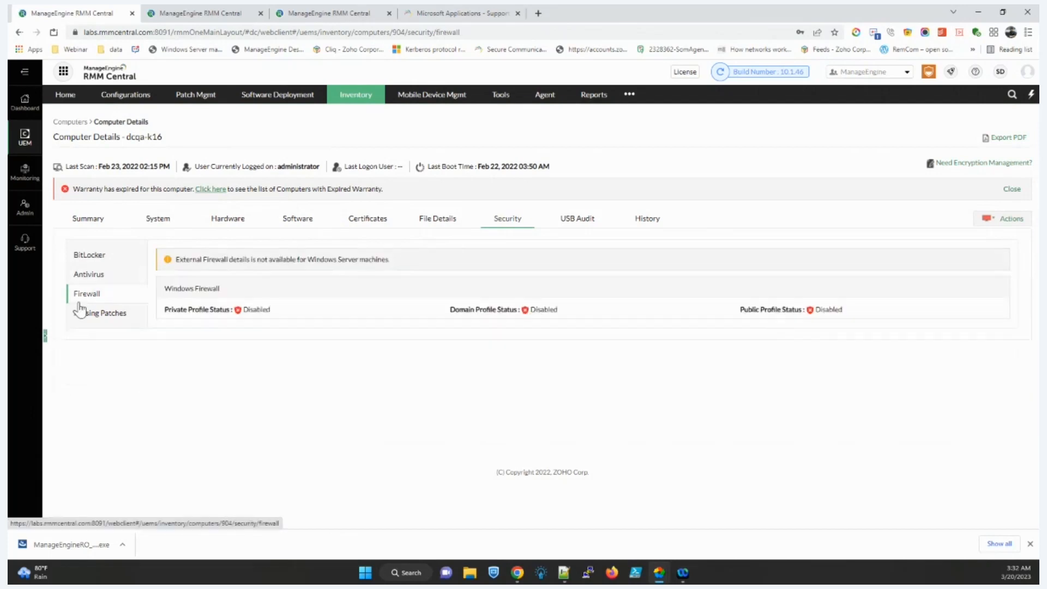
left_click(581, 228)
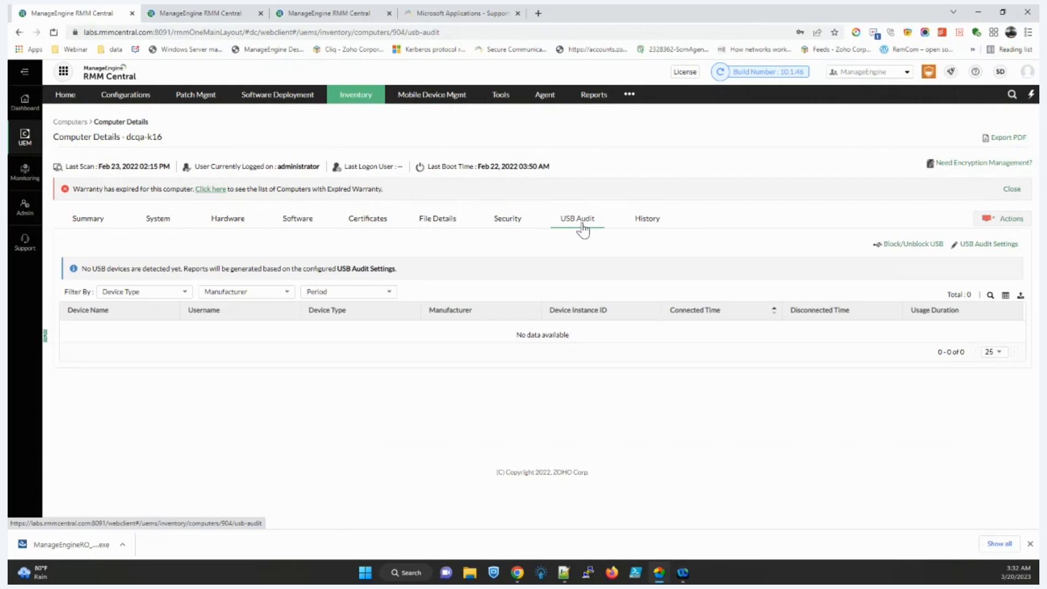
left_click(643, 221)
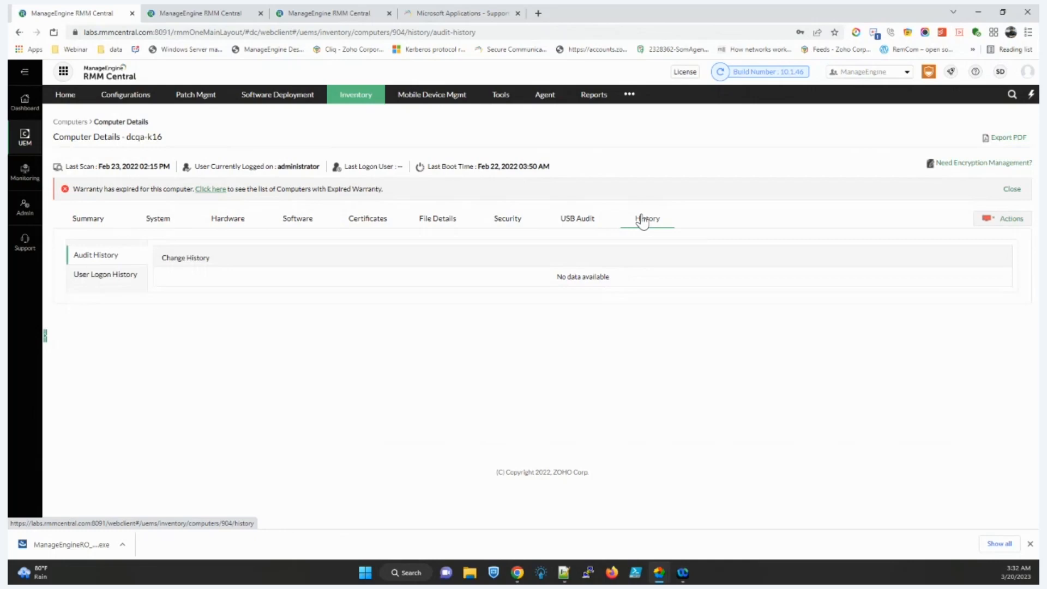
left_click(591, 101)
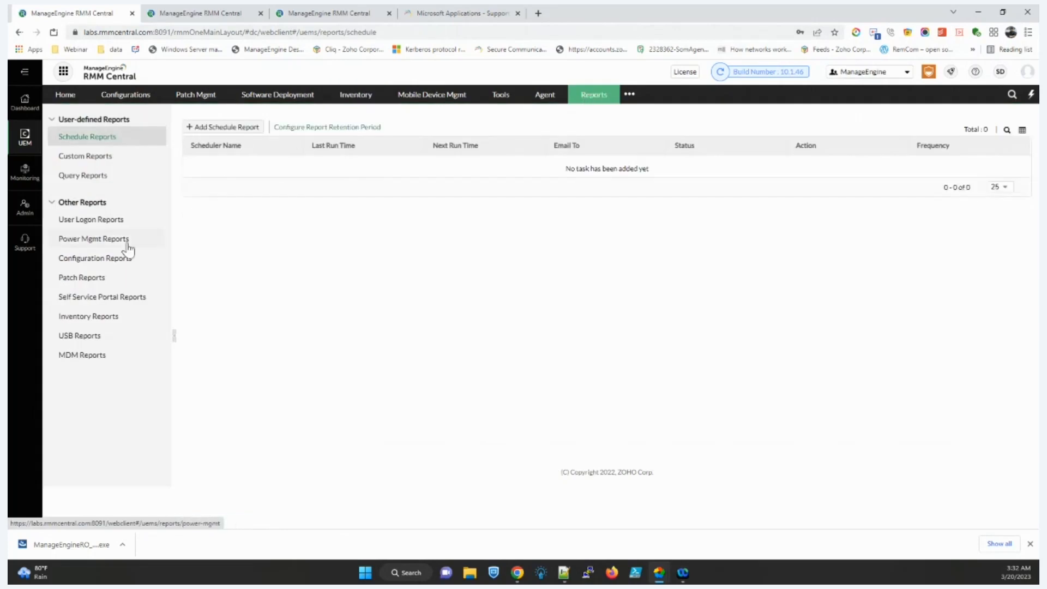
Step: Generate the Computers with/without a specific Software report for Client Task Server 8.5
left_click(100, 319)
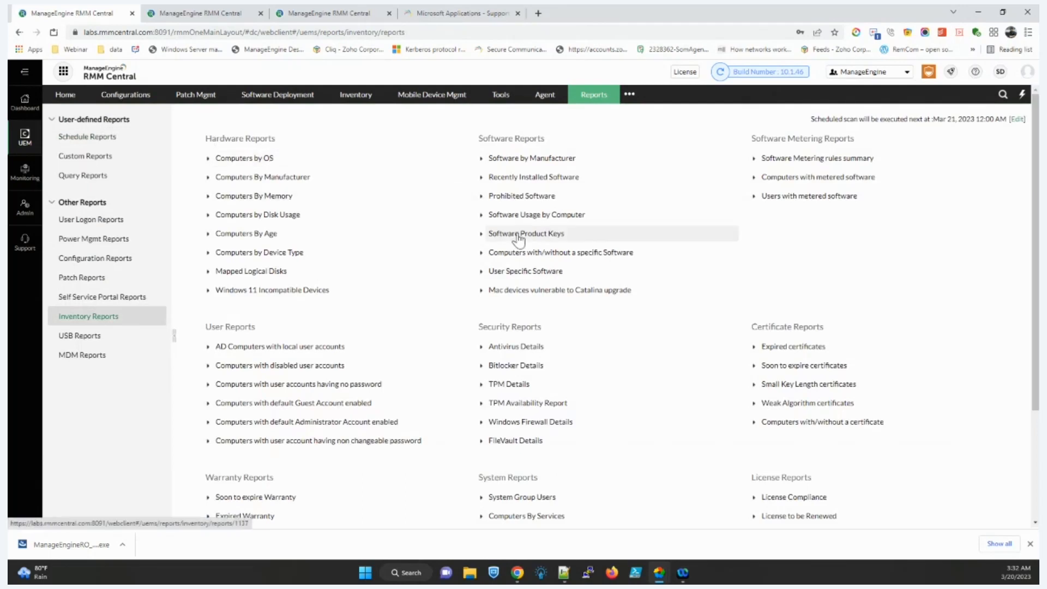
left_click(558, 254)
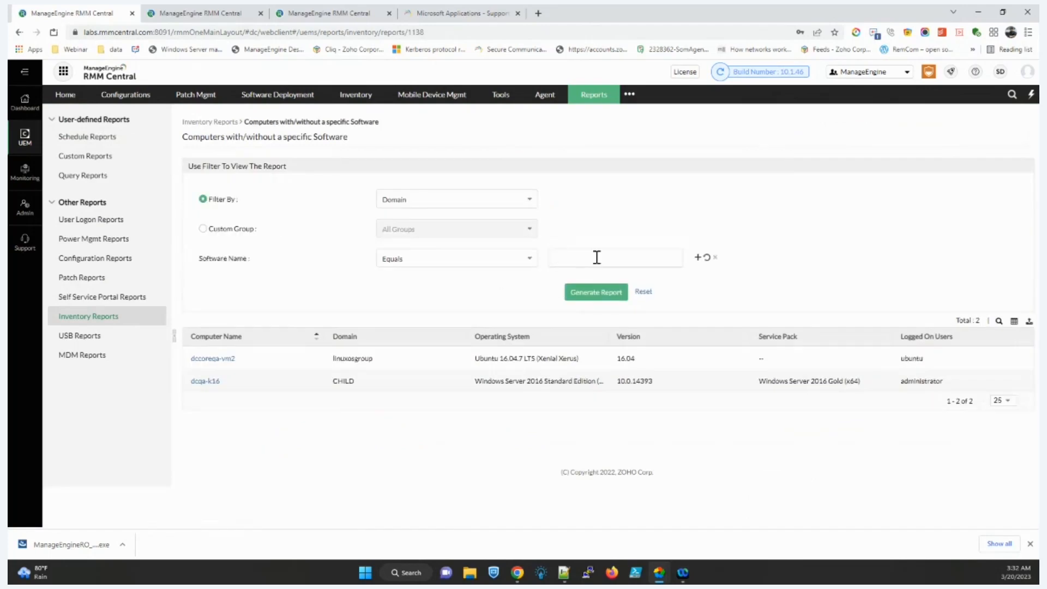
left_click(597, 257)
scroll(609, 303, "down", 1)
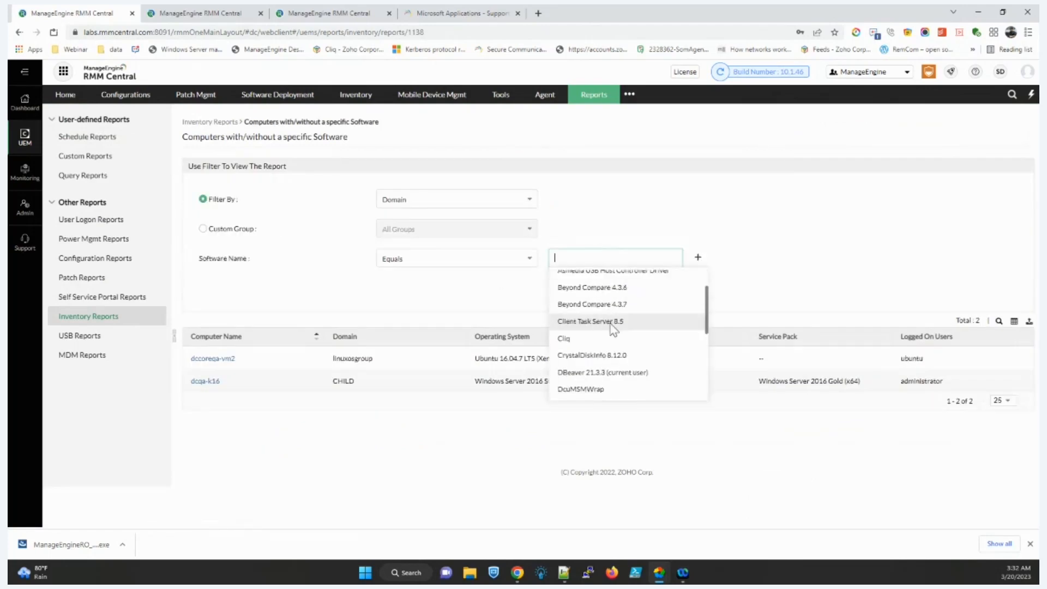
left_click(620, 322)
left_click(600, 298)
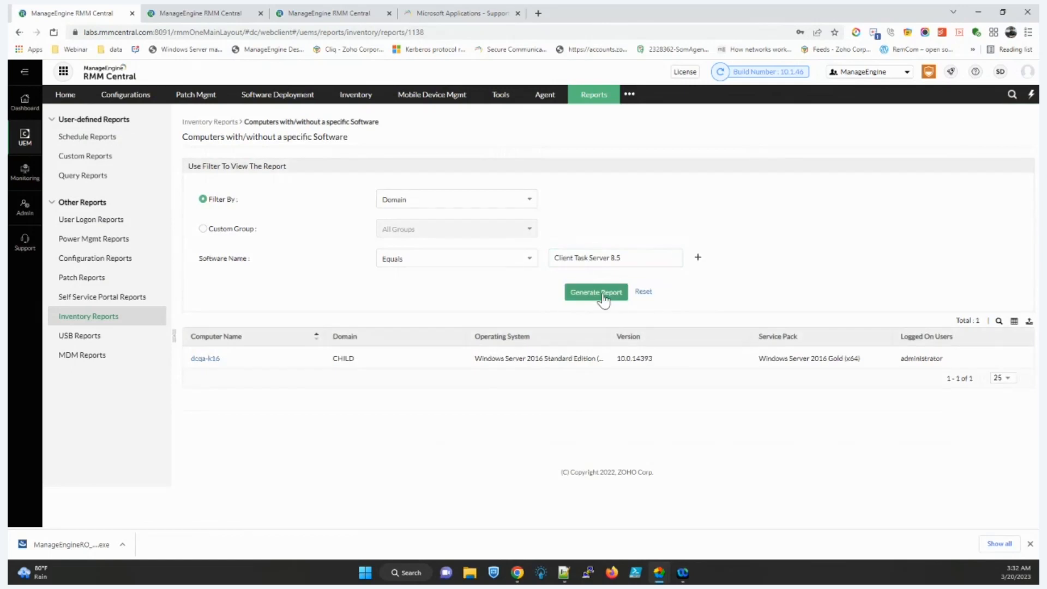
Step: View the Antivirus Details and Bitlocker Details inventory reports
left_click(111, 318)
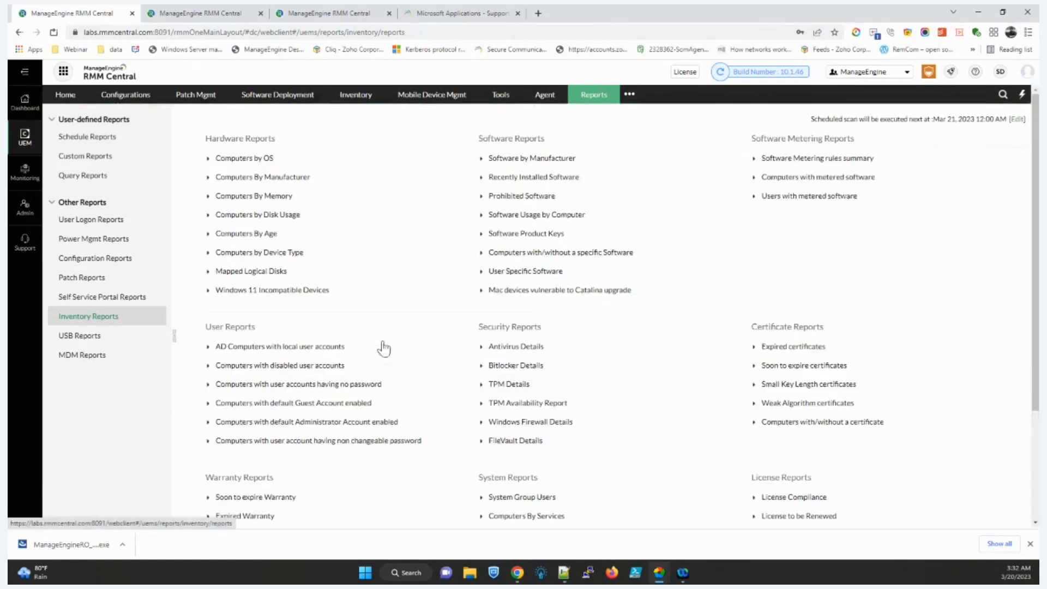
left_click(533, 353)
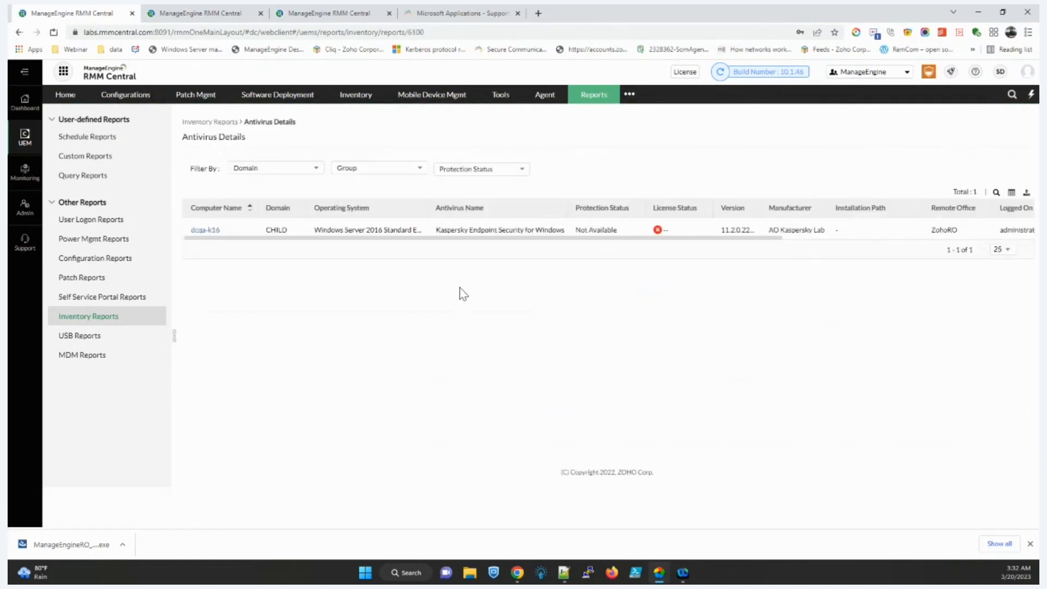
left_click_drag(718, 214, 744, 211)
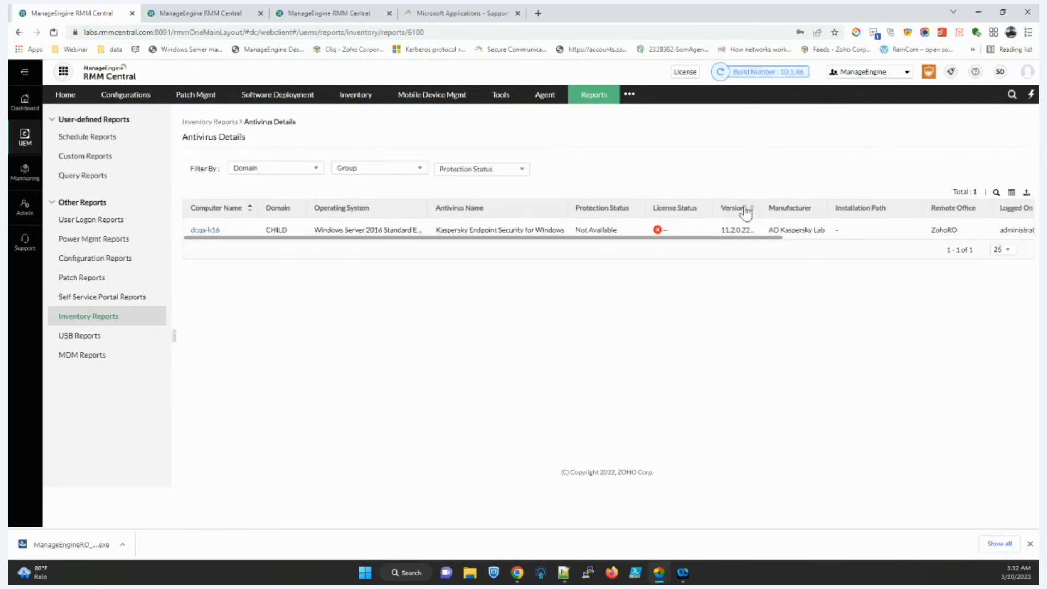
left_click(106, 324)
left_click(515, 374)
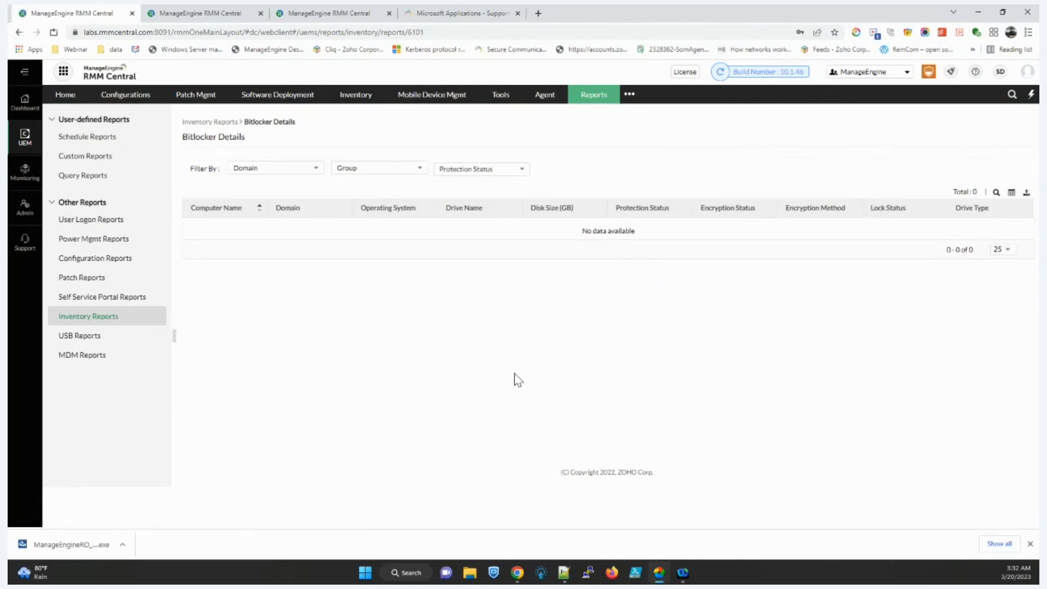
Step: Start a new custom report with the criterion Total Capacity (GB) greater than 500
left_click(99, 159)
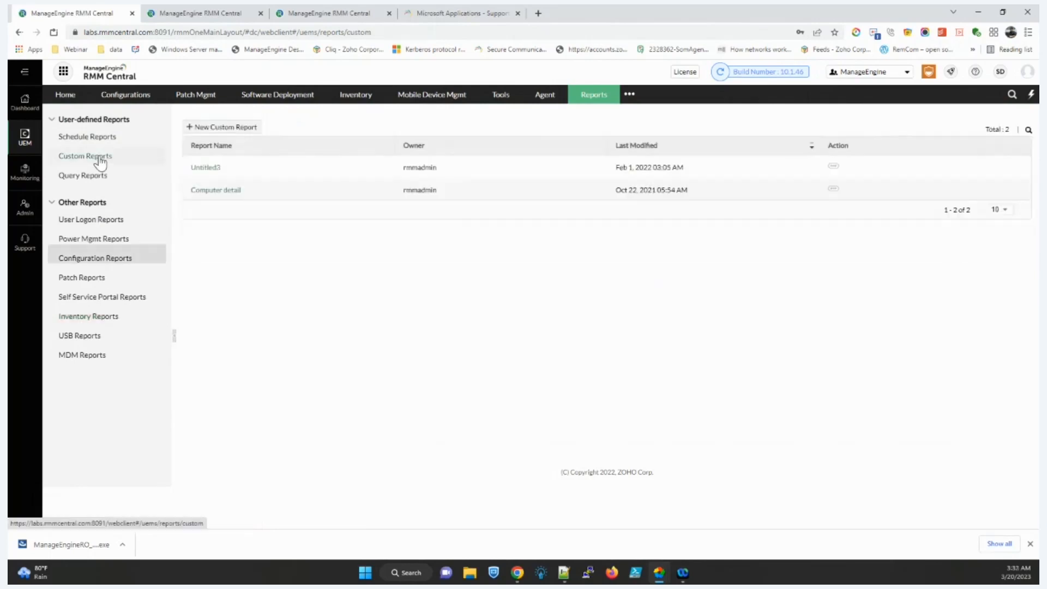
left_click(202, 127)
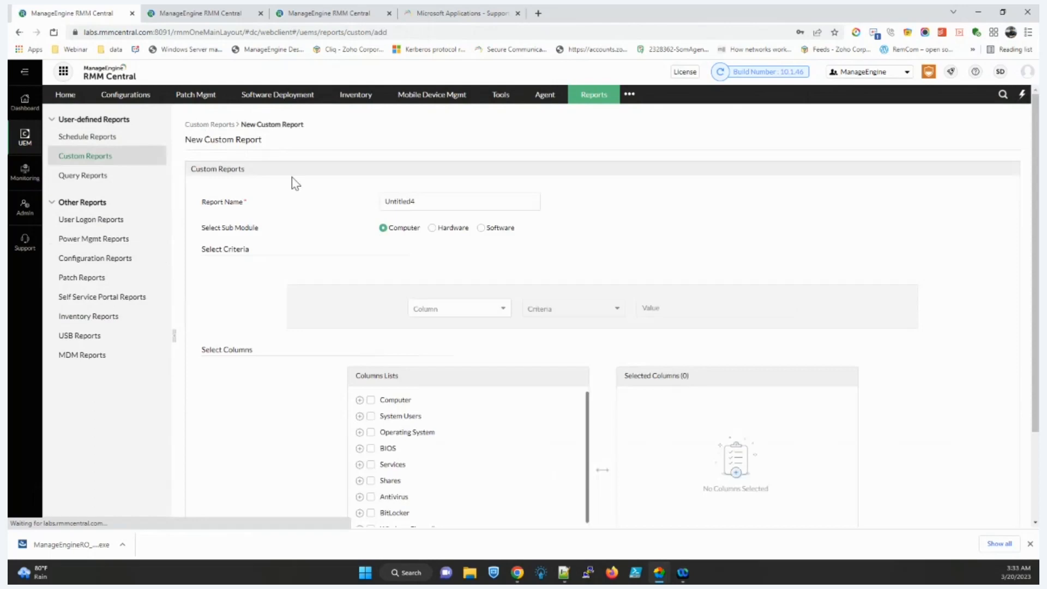
left_click(472, 310)
scroll(468, 371, "down", 1)
scroll(469, 376, "down", 3)
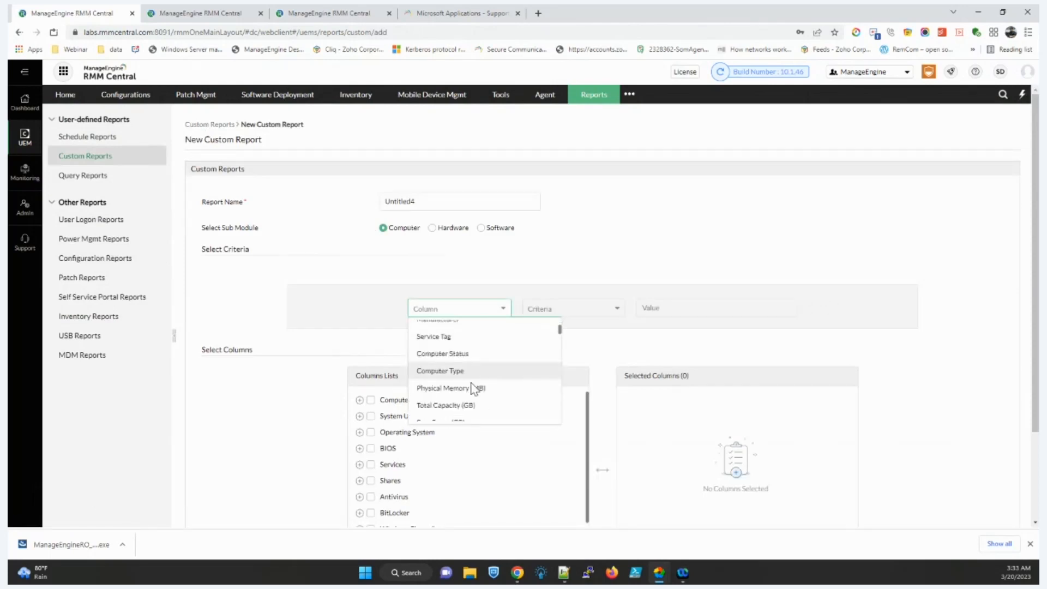
left_click(484, 407)
left_click(542, 315)
left_click(552, 333)
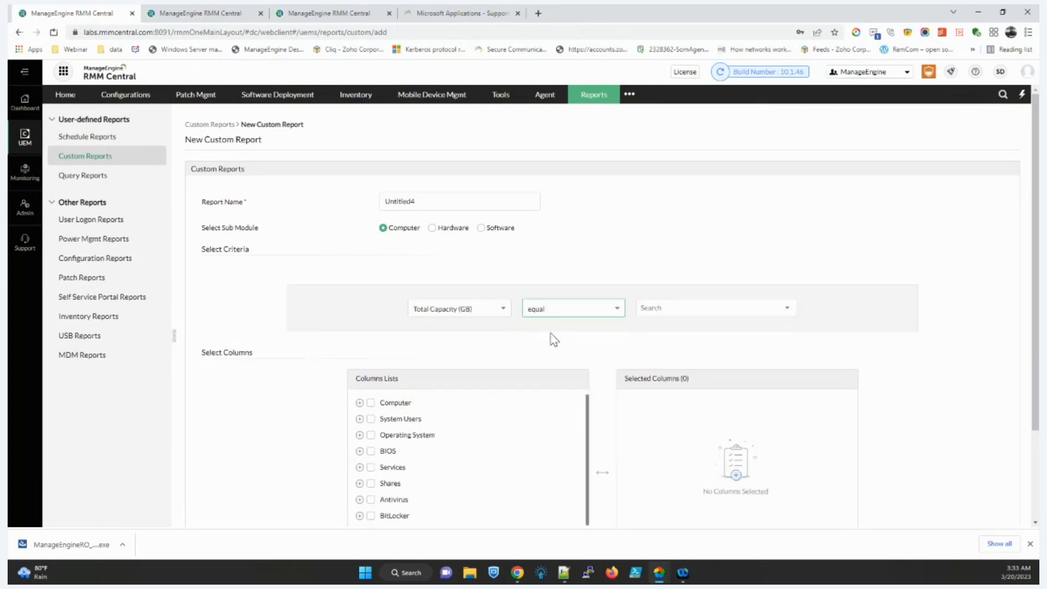
left_click(675, 312)
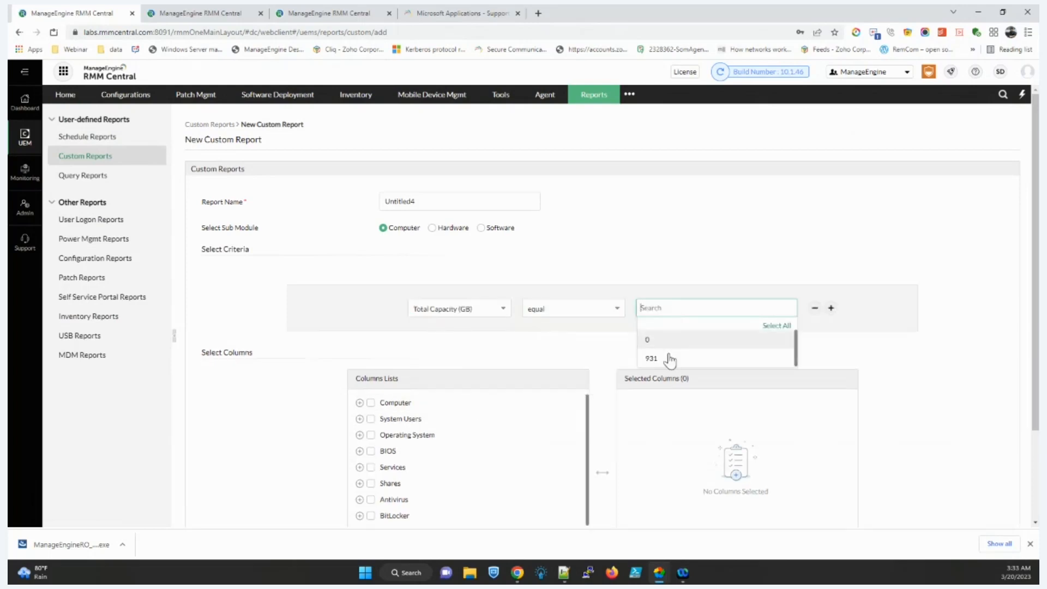
left_click(582, 317)
left_click(547, 363)
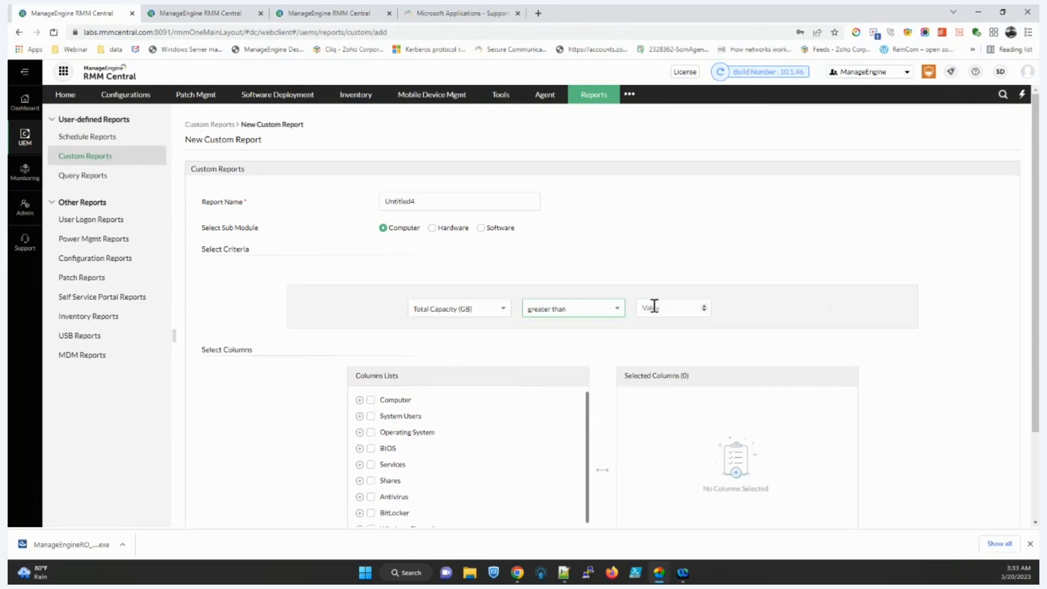
left_click(652, 307)
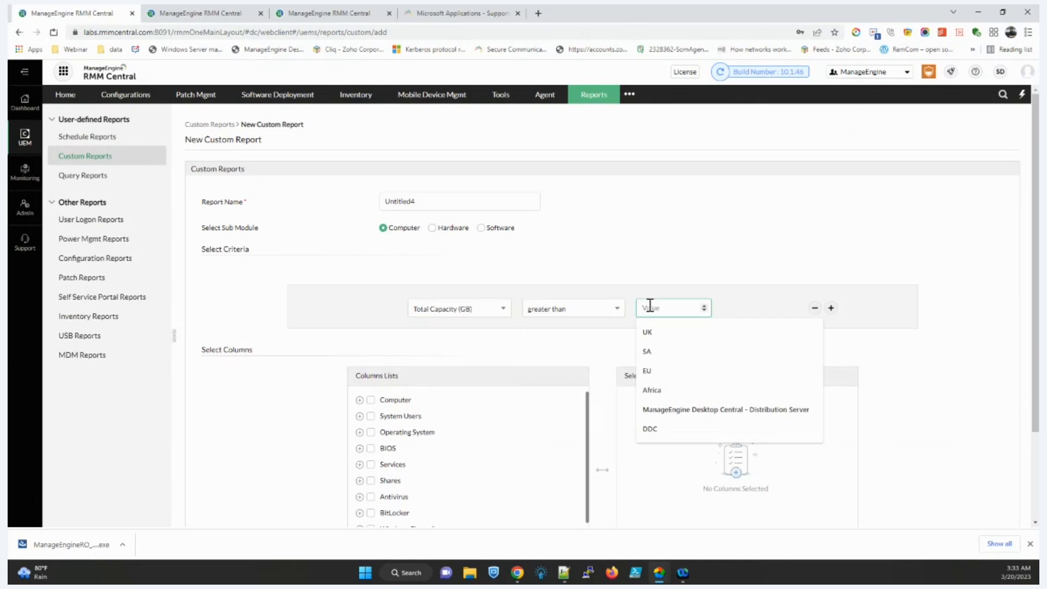
type("500")
Step: Add Computer Name, Domain Name and Device Model columns and run the report
left_click(359, 400)
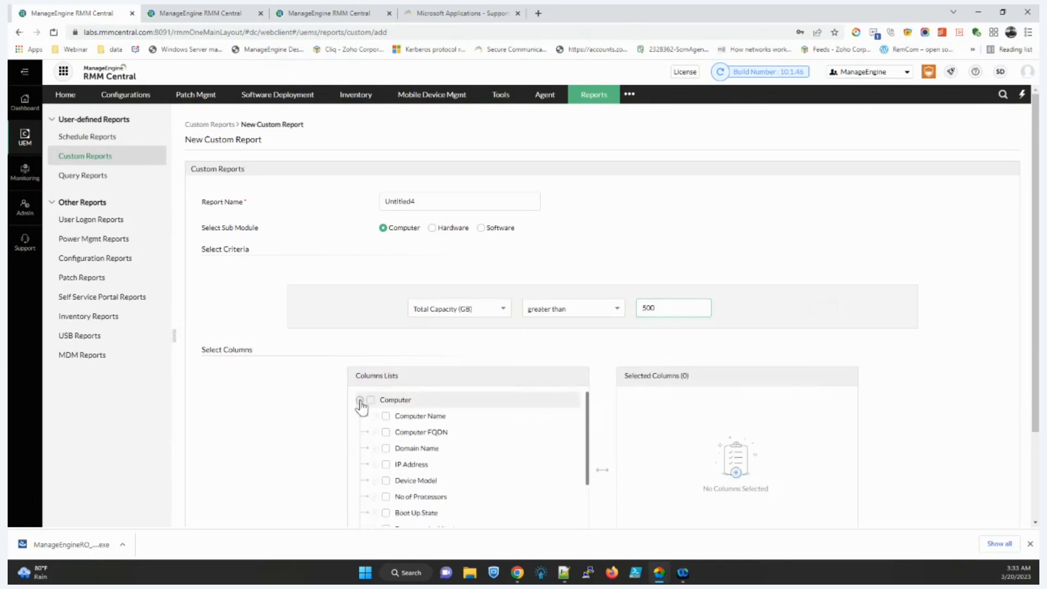
left_click(386, 416)
left_click(388, 449)
left_click(387, 481)
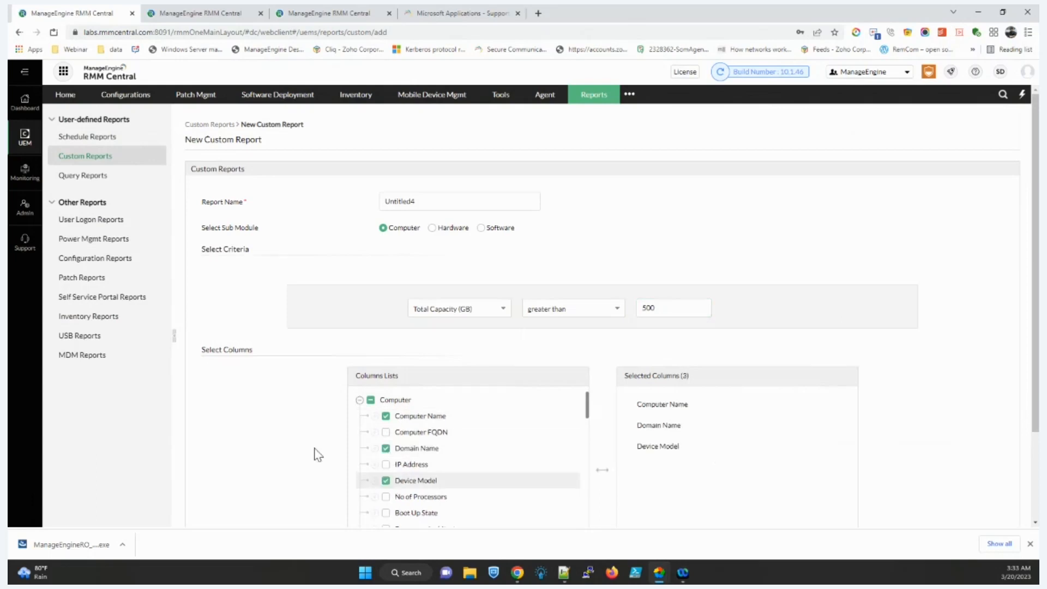
scroll(315, 454, "down", 2)
left_click(599, 480)
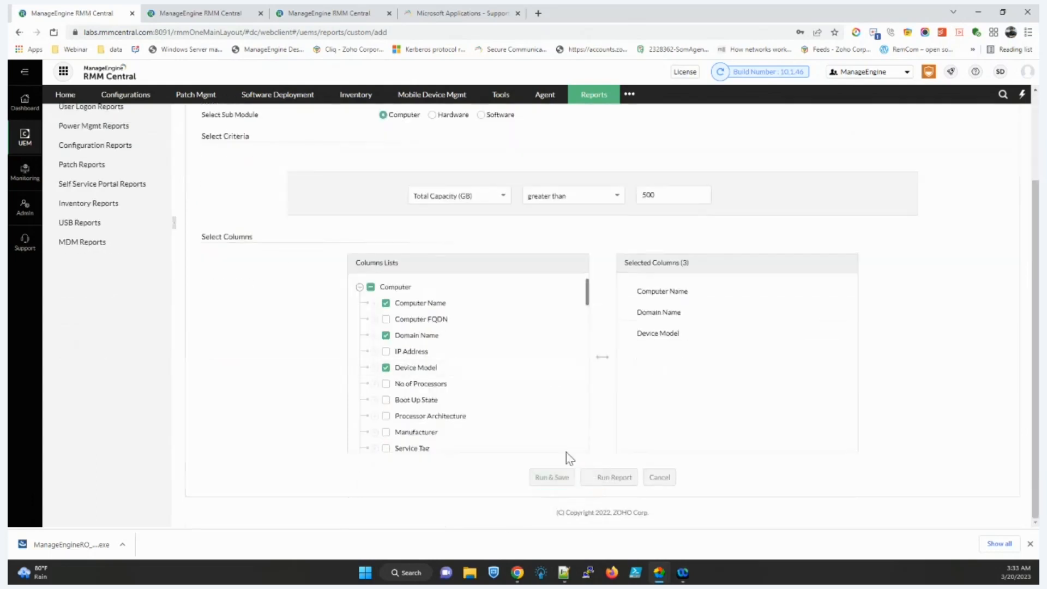
left_click_drag(475, 232, 510, 240)
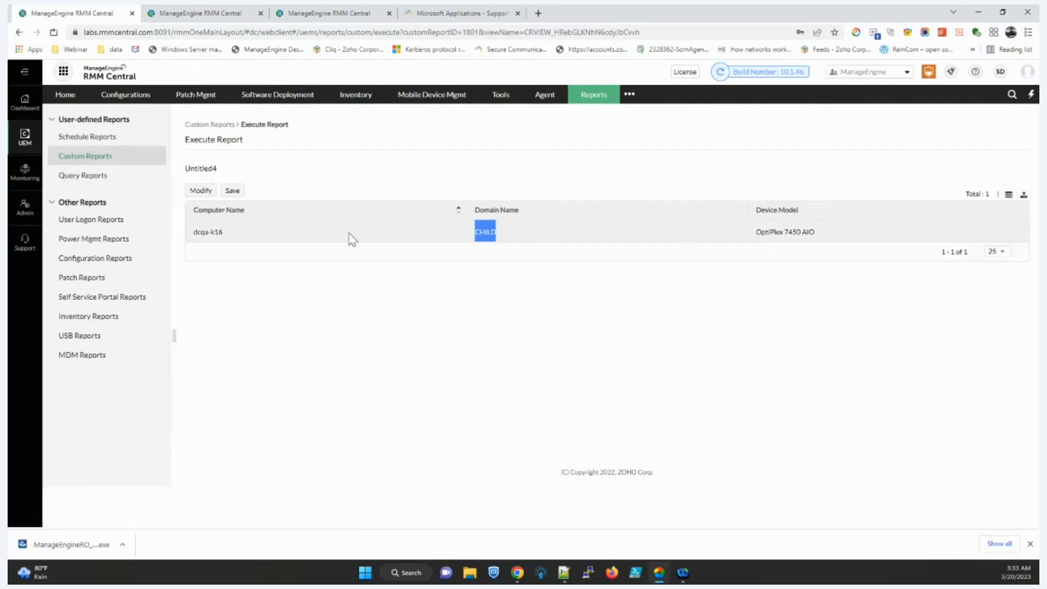
Step: Begin adding a scheduled report, then go to the Configurations list
left_click(108, 140)
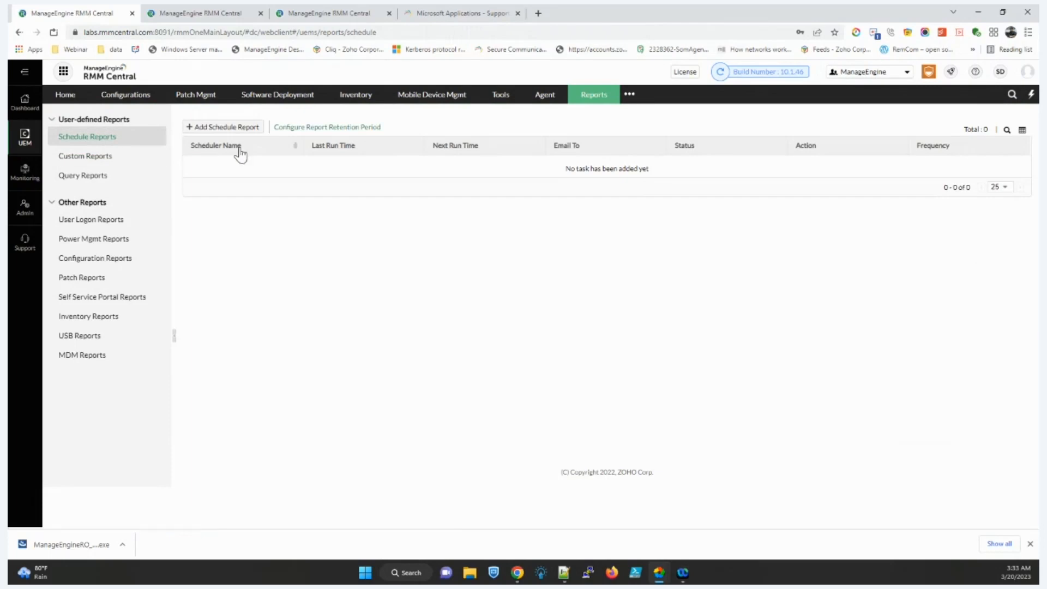
left_click(233, 132)
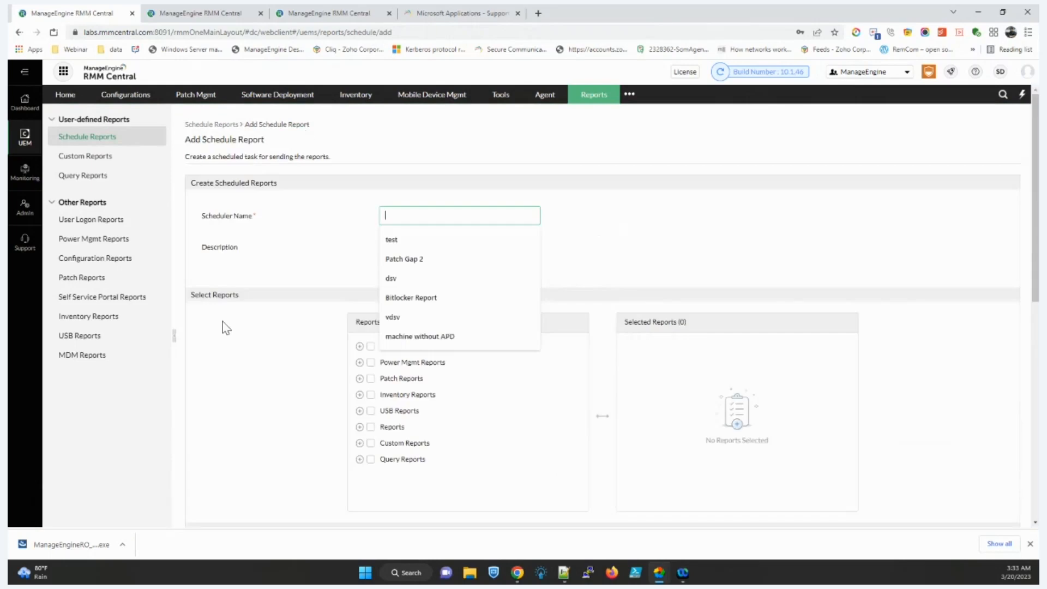
scroll(223, 325, "down", 5)
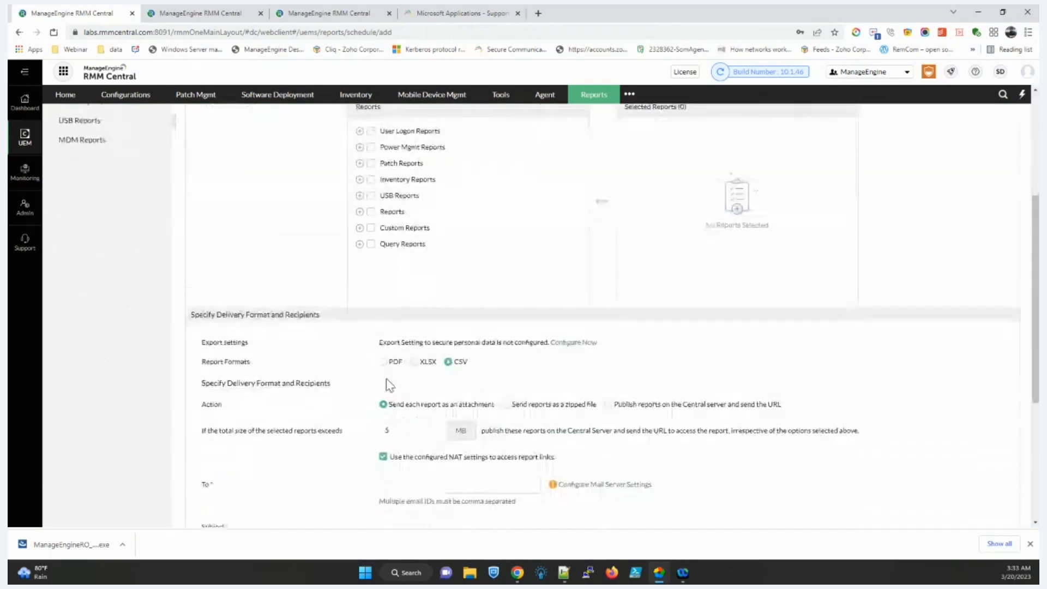
scroll(391, 388, "up", 5)
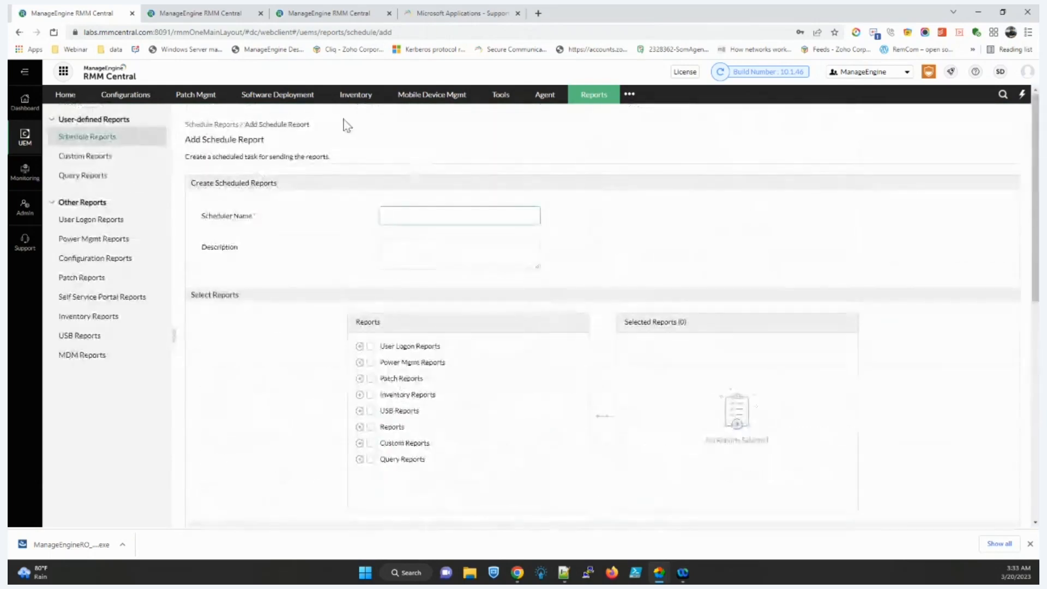
left_click(116, 97)
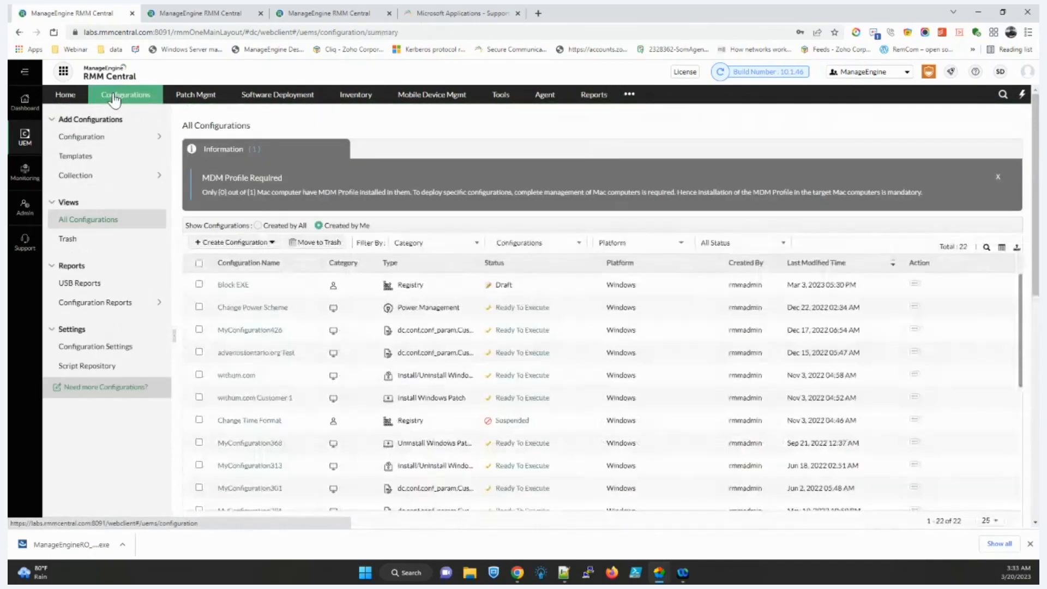
Step: Preview a Windows Custom_Script computer configuration using the AutoLogin.bat script from the repository
mouse_move(140, 136)
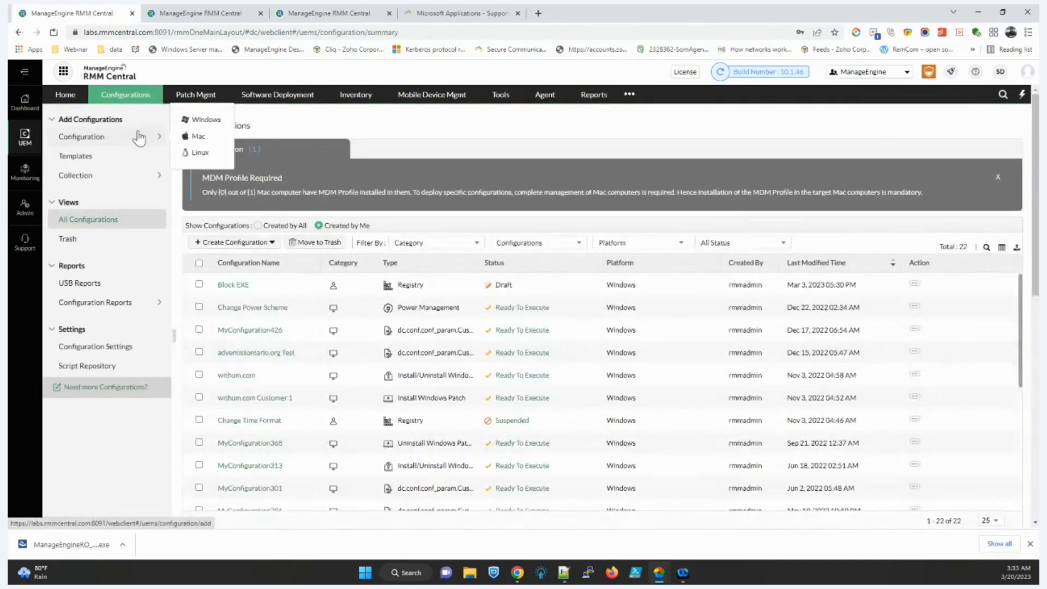
left_click(182, 127)
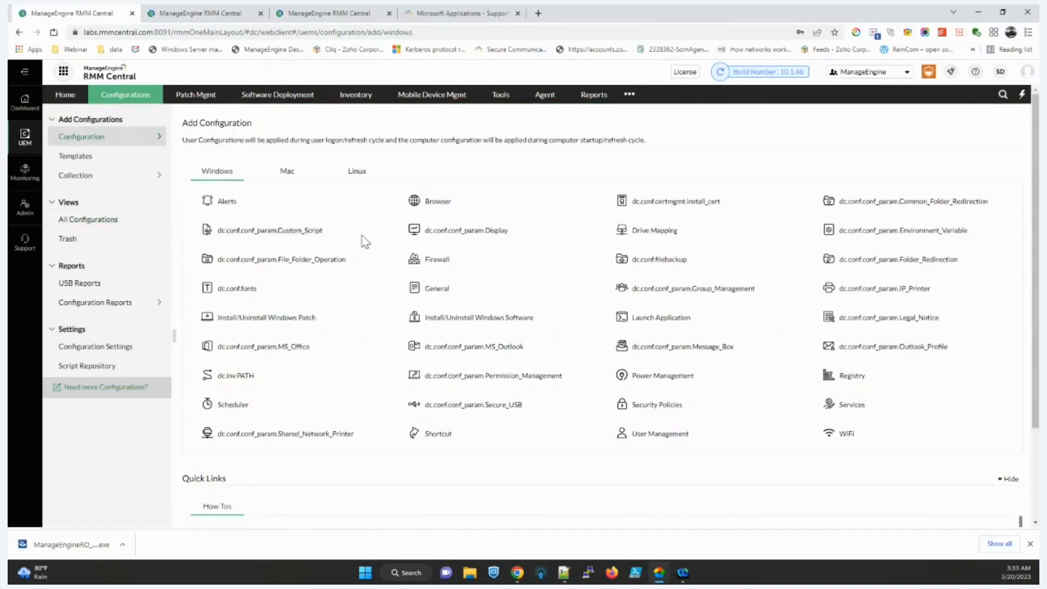
left_click(352, 232)
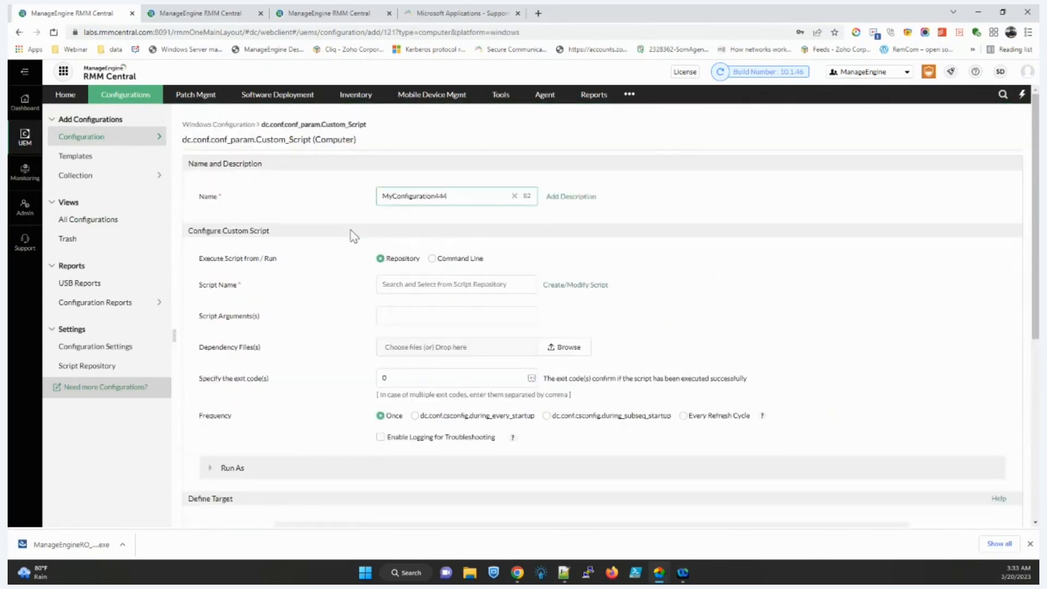
left_click(424, 284)
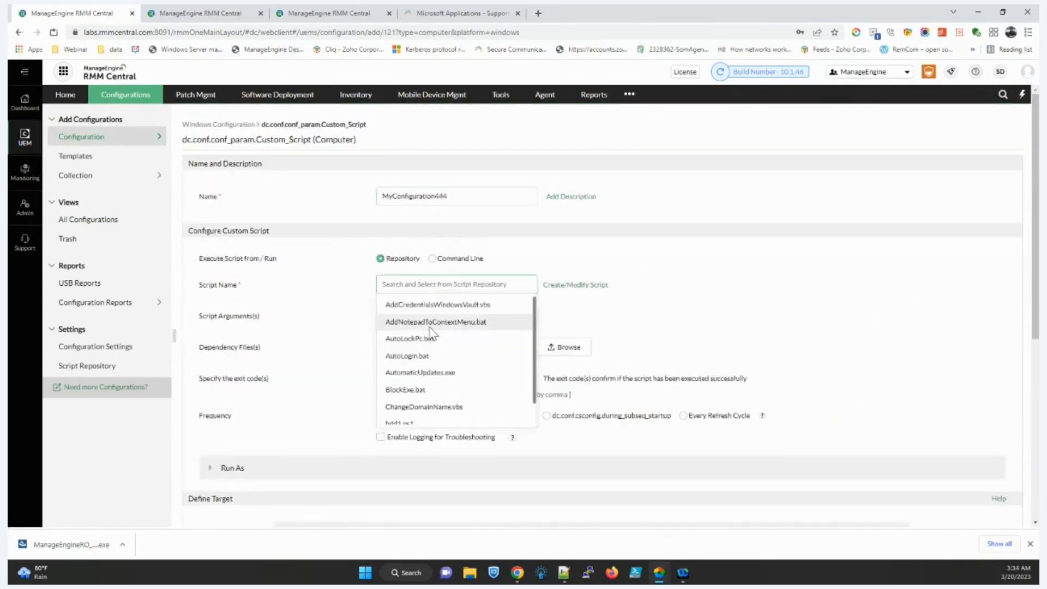
left_click(431, 347)
scroll(434, 330, "down", 5)
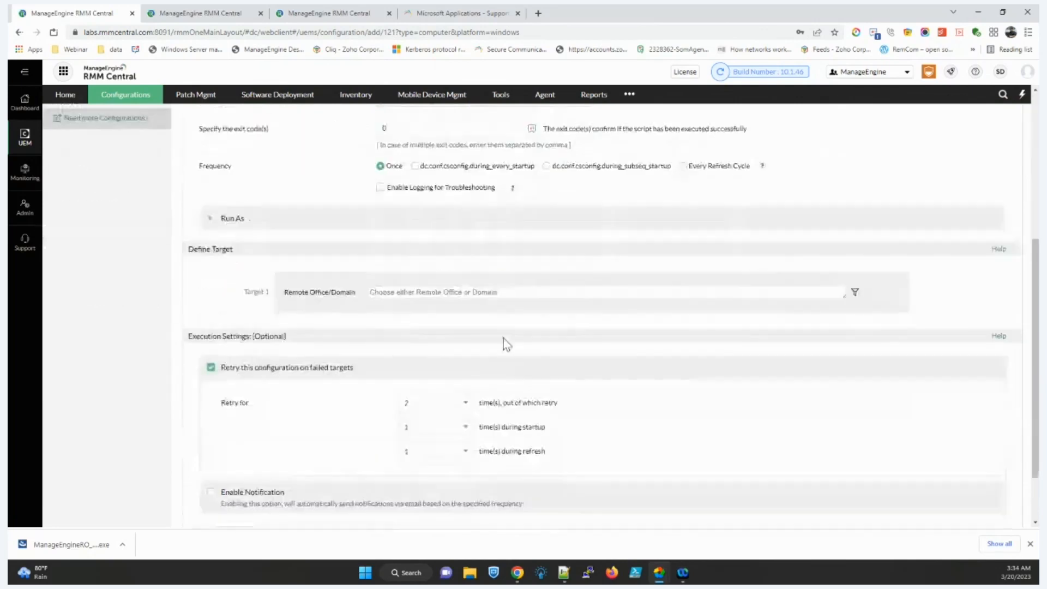
scroll(506, 307, "down", 2)
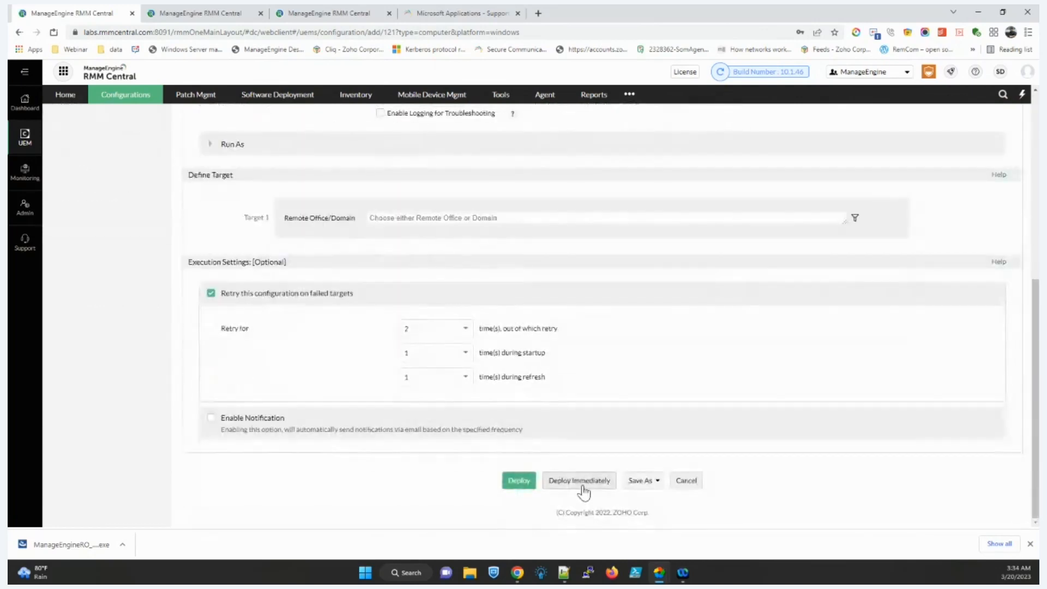
scroll(565, 458, "up", 6)
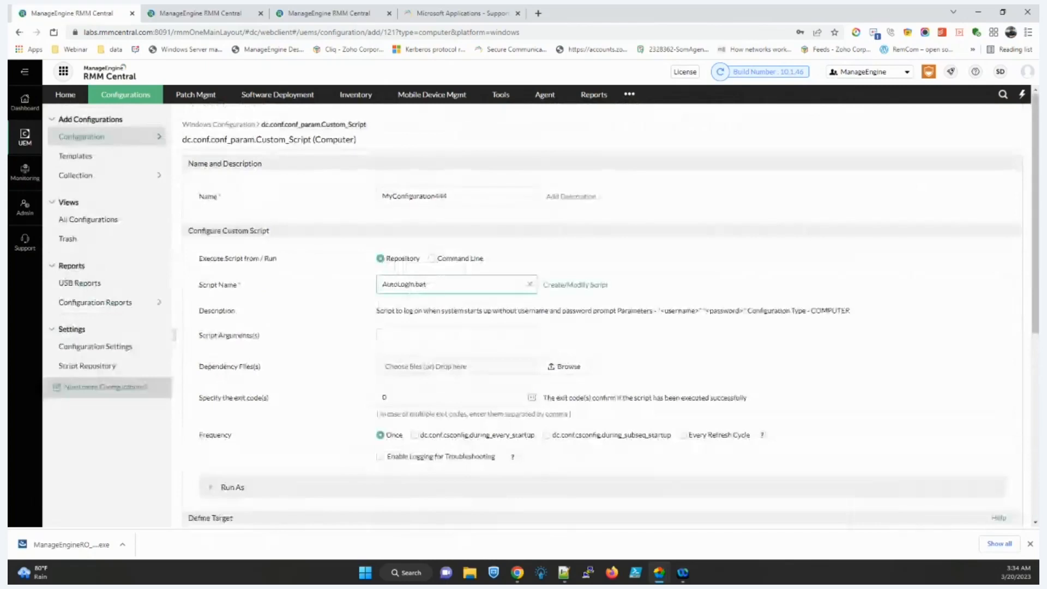
Step: Preview a Windows Registry computer configuration, then go back to the configuration types list
left_click(100, 139)
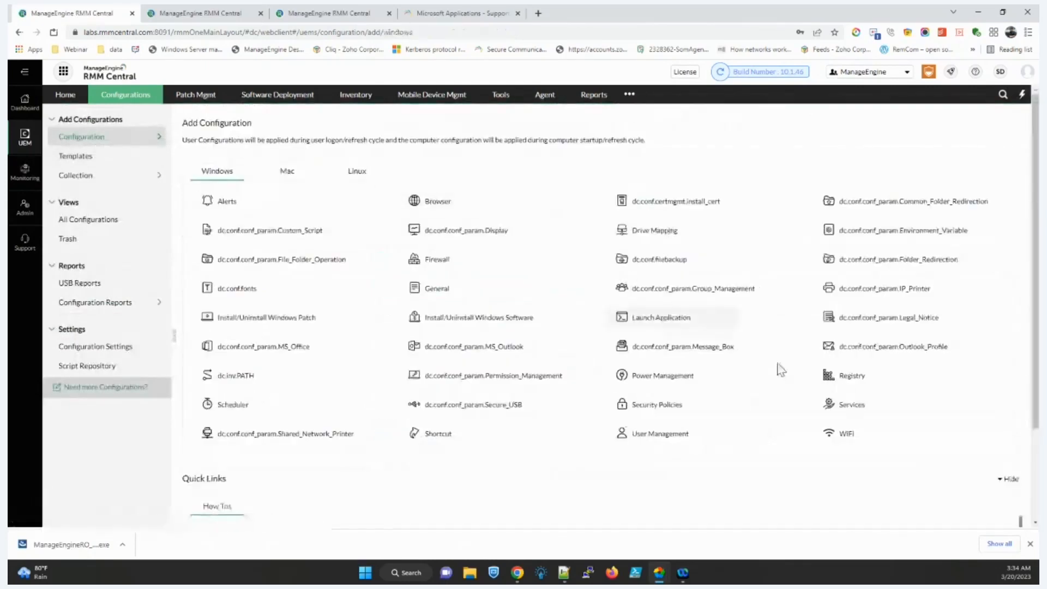
left_click(899, 378)
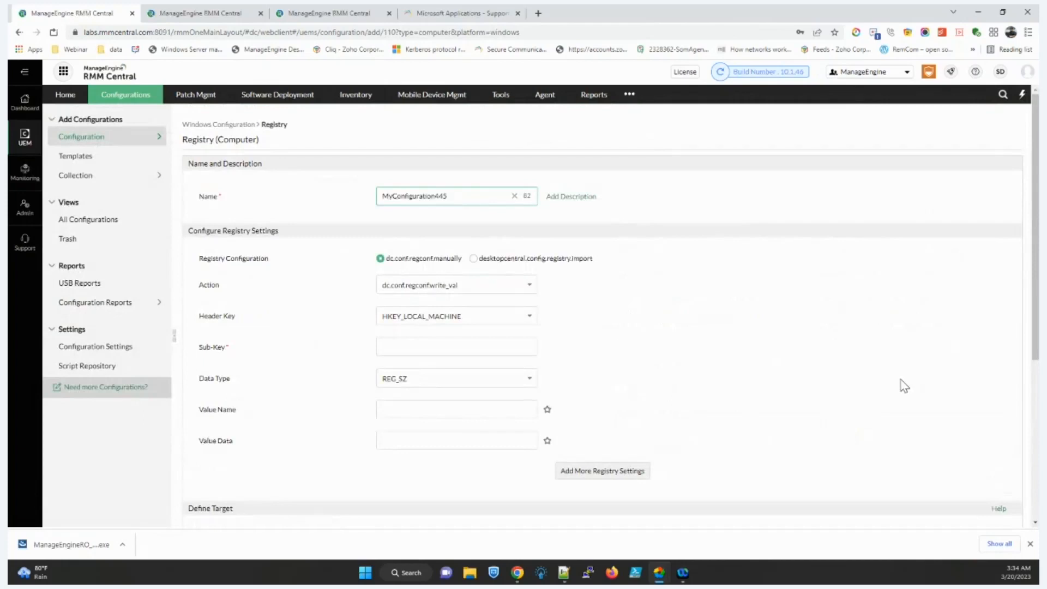
scroll(480, 321, "down", 3)
scroll(475, 297, "up", 2)
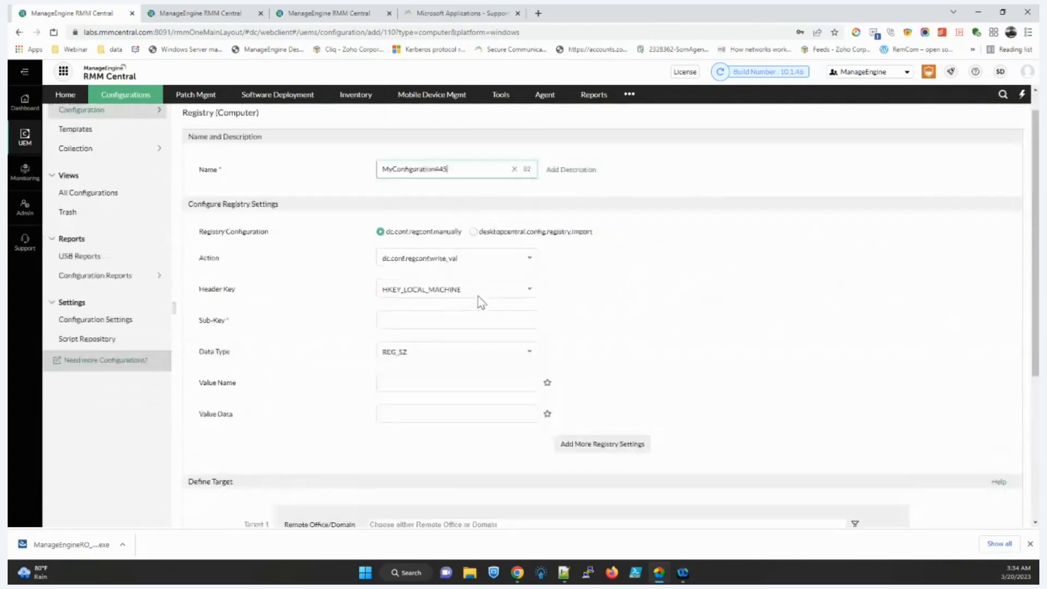
scroll(481, 303, "up", 1)
left_click(89, 138)
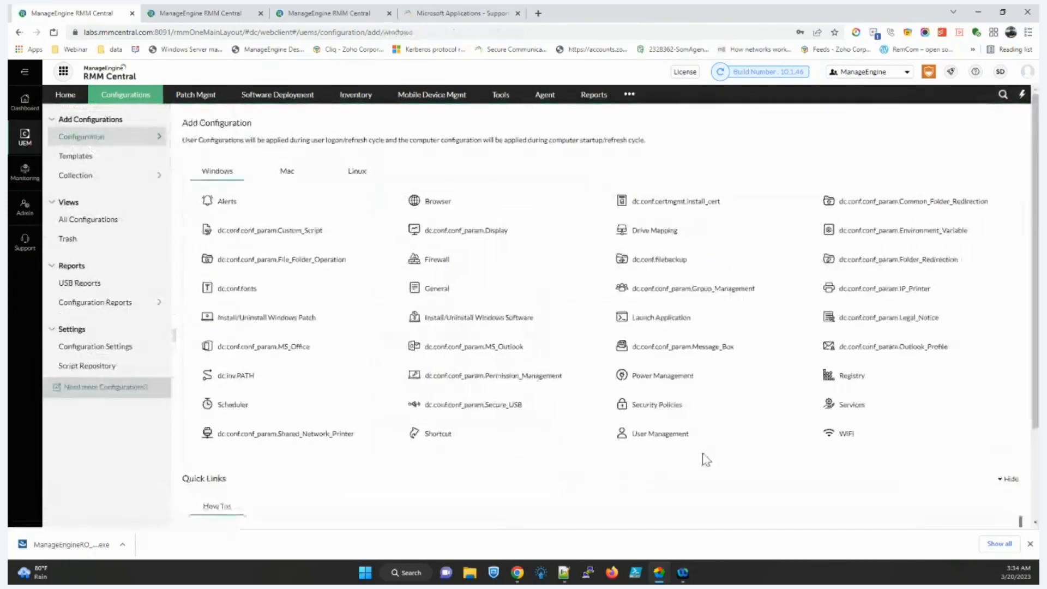
left_click(701, 435)
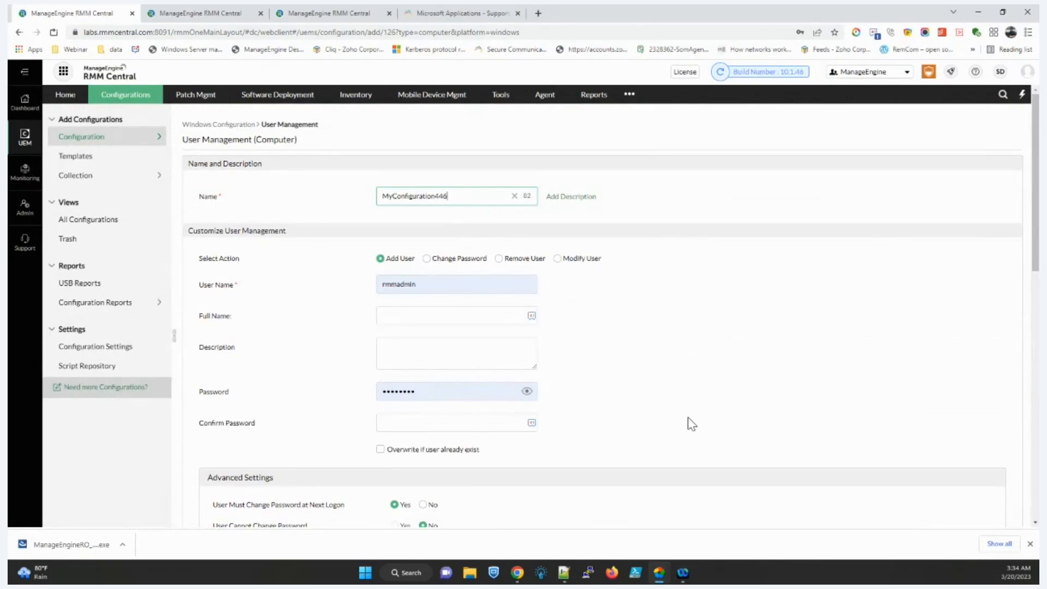
scroll(489, 311, "down", 6)
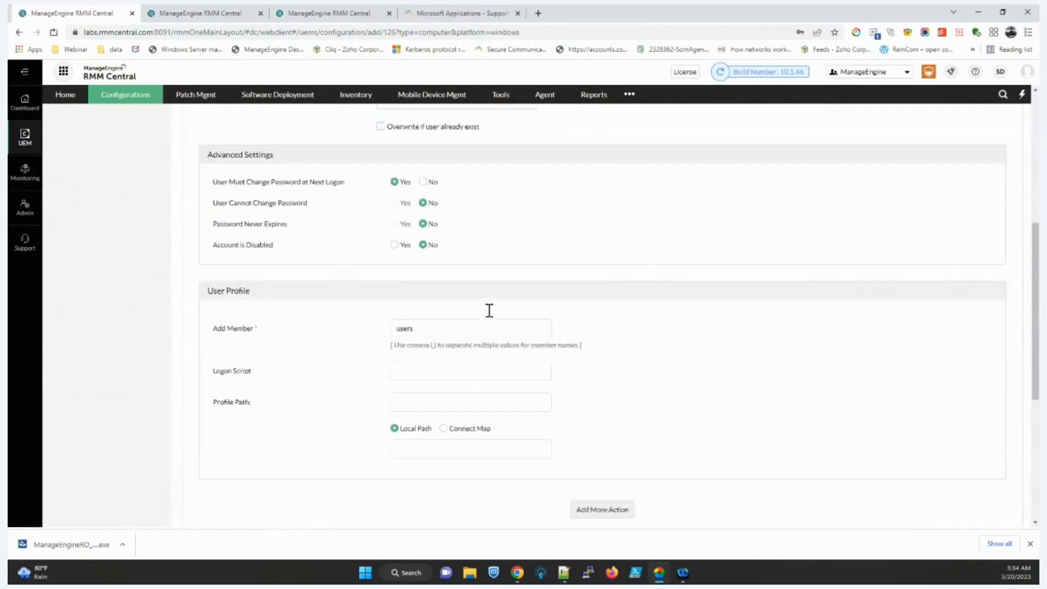
scroll(489, 311, "up", 6)
left_click(93, 137)
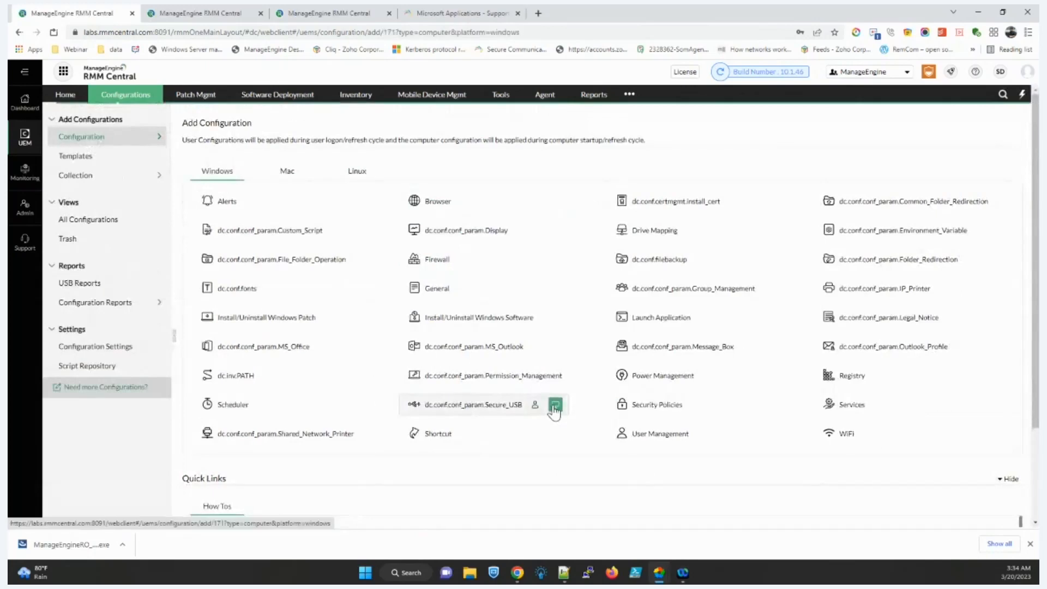
left_click(474, 404)
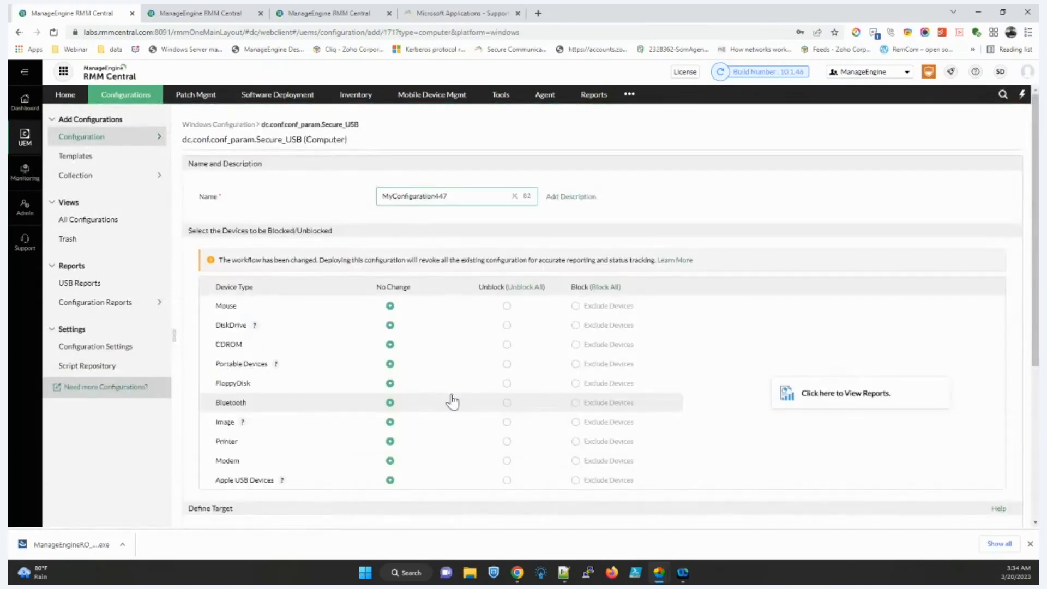
scroll(545, 359, "down", 1)
scroll(545, 359, "up", 1)
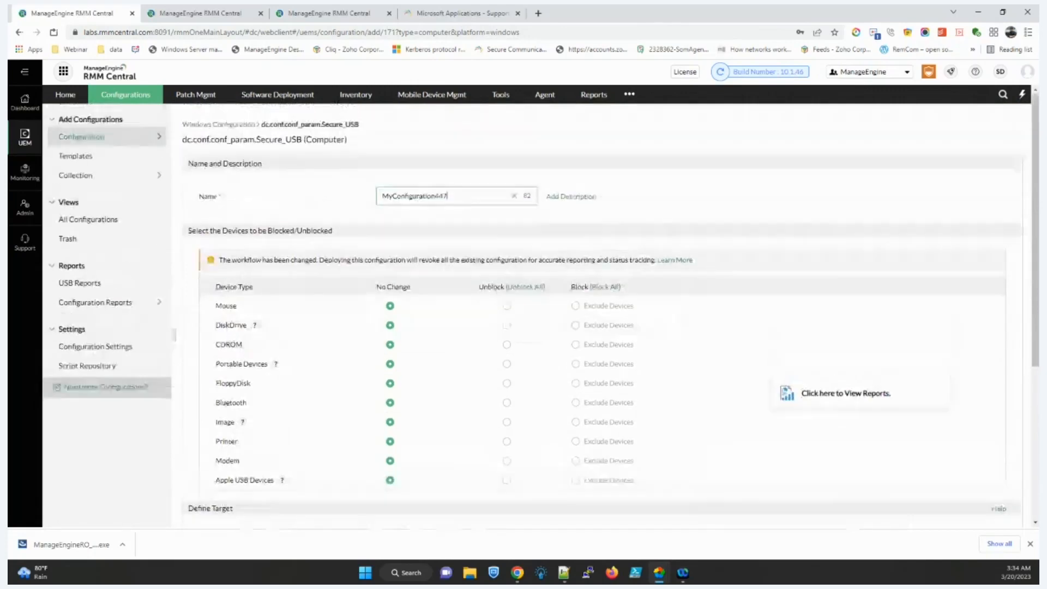
left_click(577, 327)
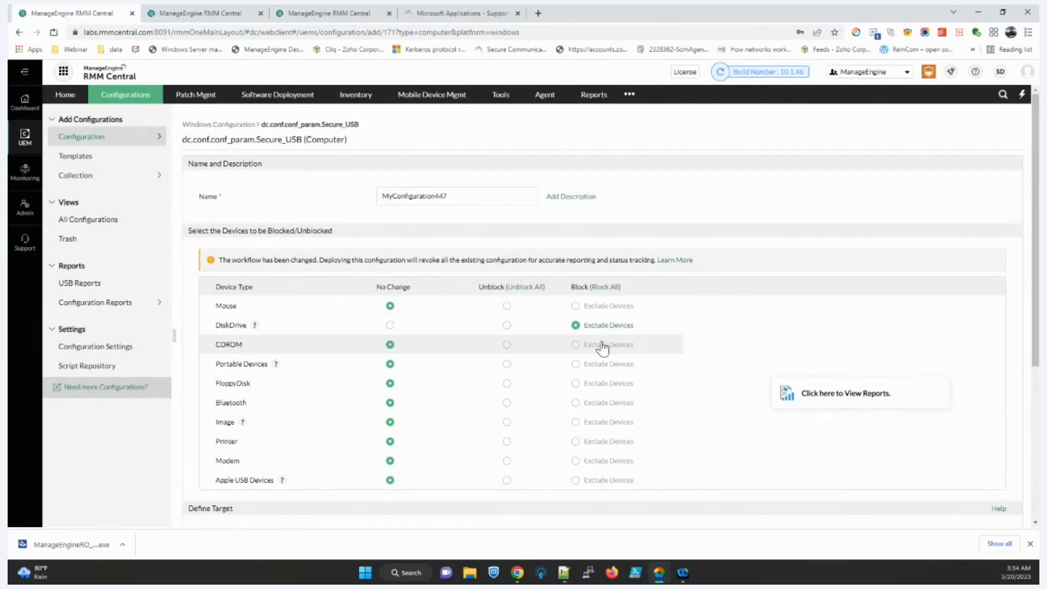
left_click(129, 141)
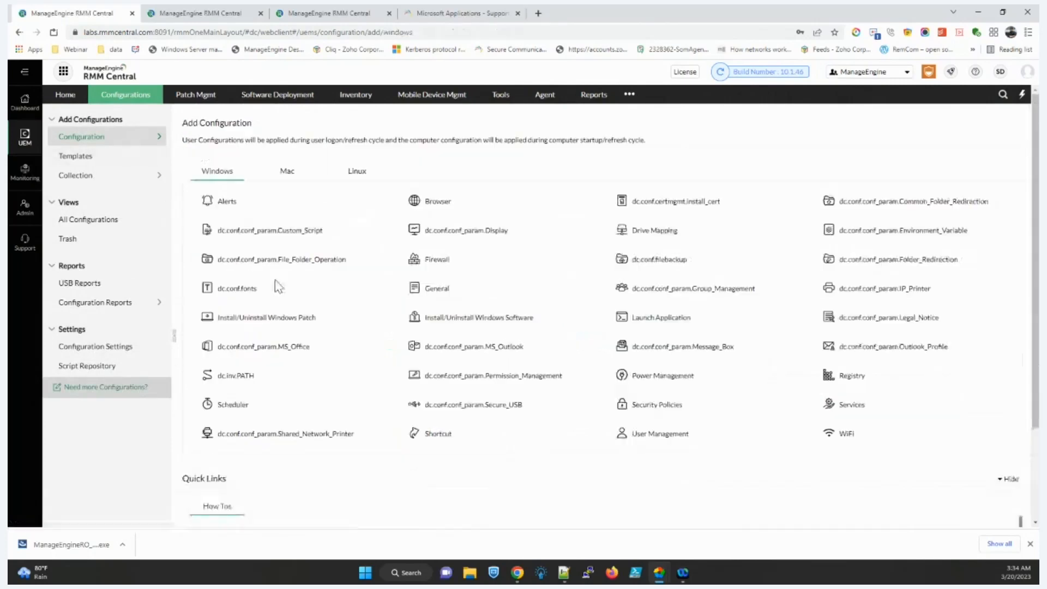
left_click(377, 260)
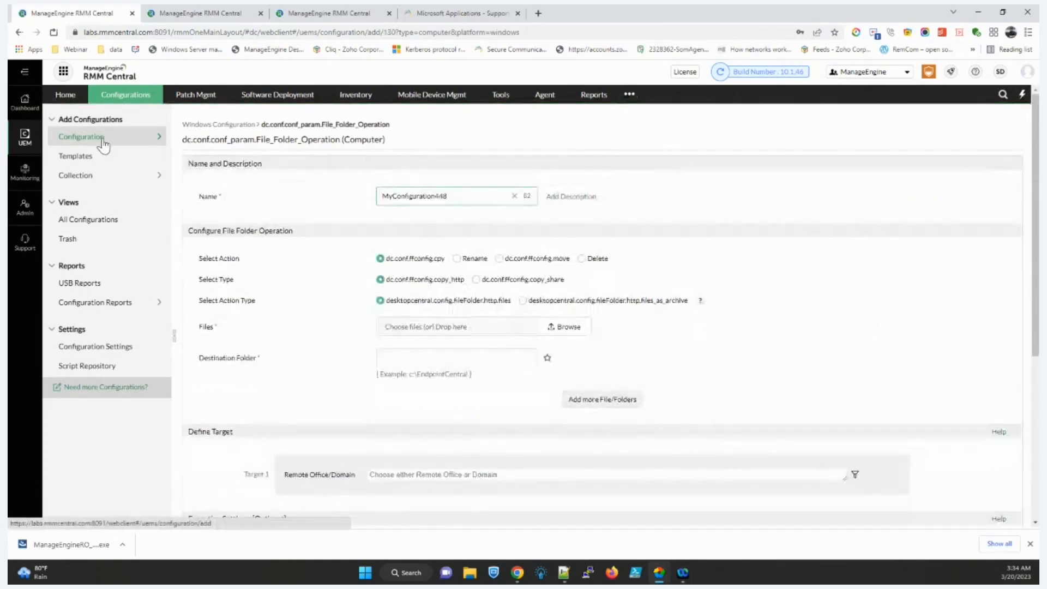
left_click(101, 140)
mouse_move(261, 415)
mouse_move(288, 440)
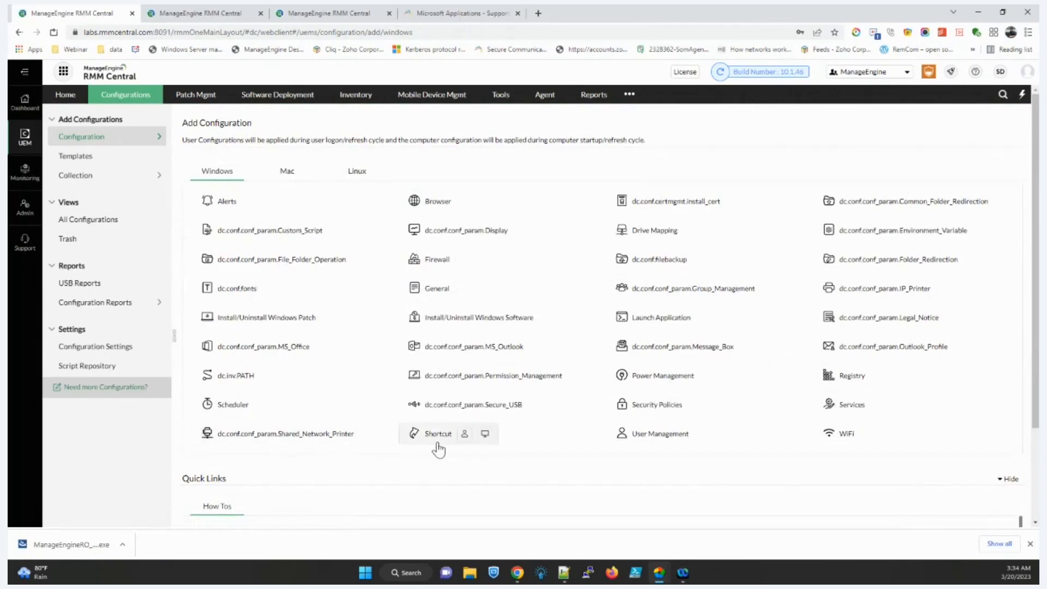
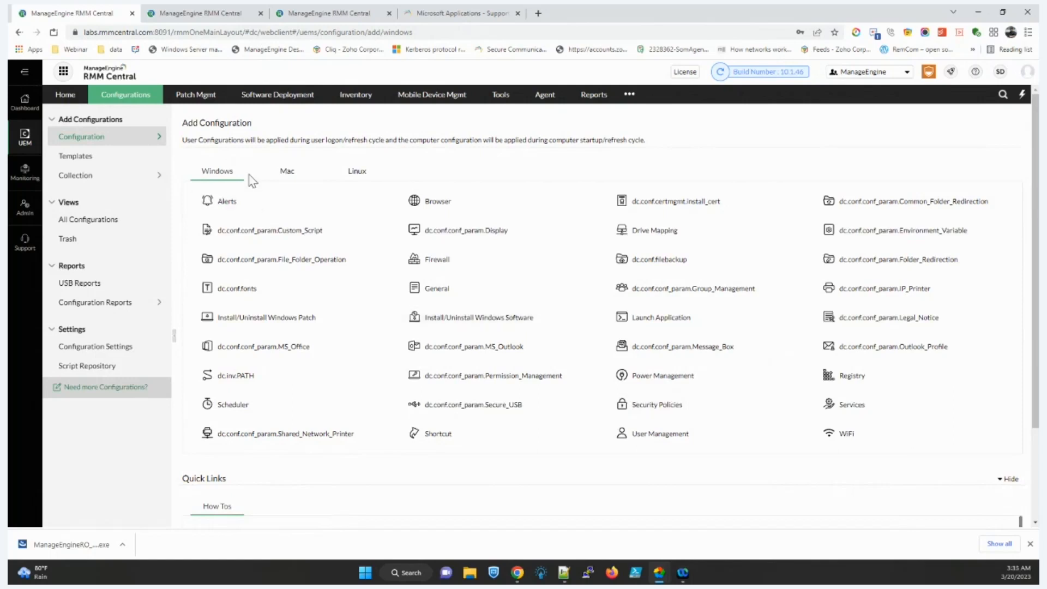
Step: Review the Mac and then the Linux computer configuration types
left_click(275, 181)
mouse_move(280, 205)
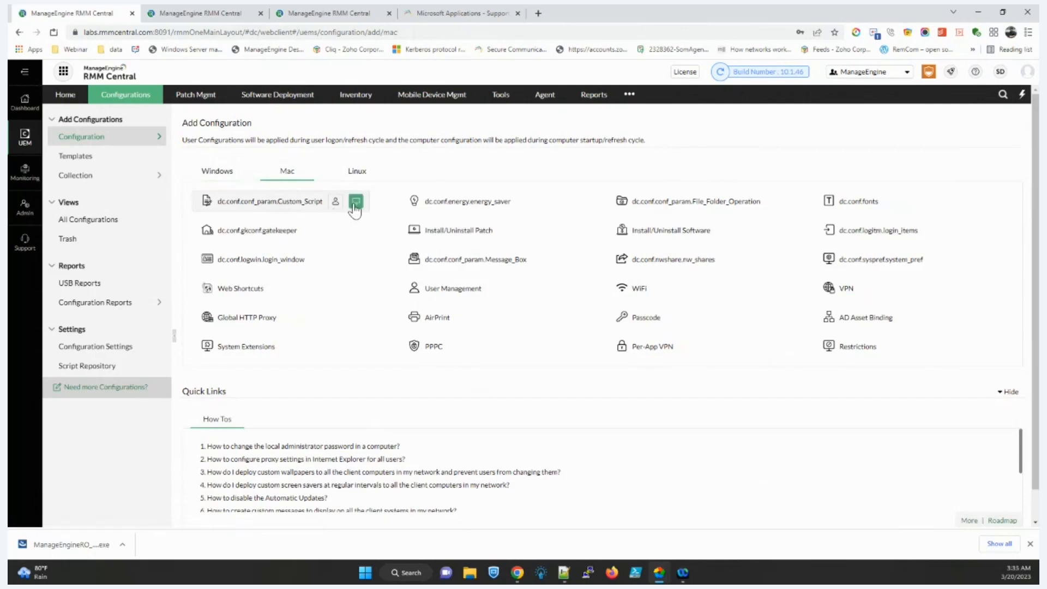
mouse_move(657, 298)
mouse_move(665, 323)
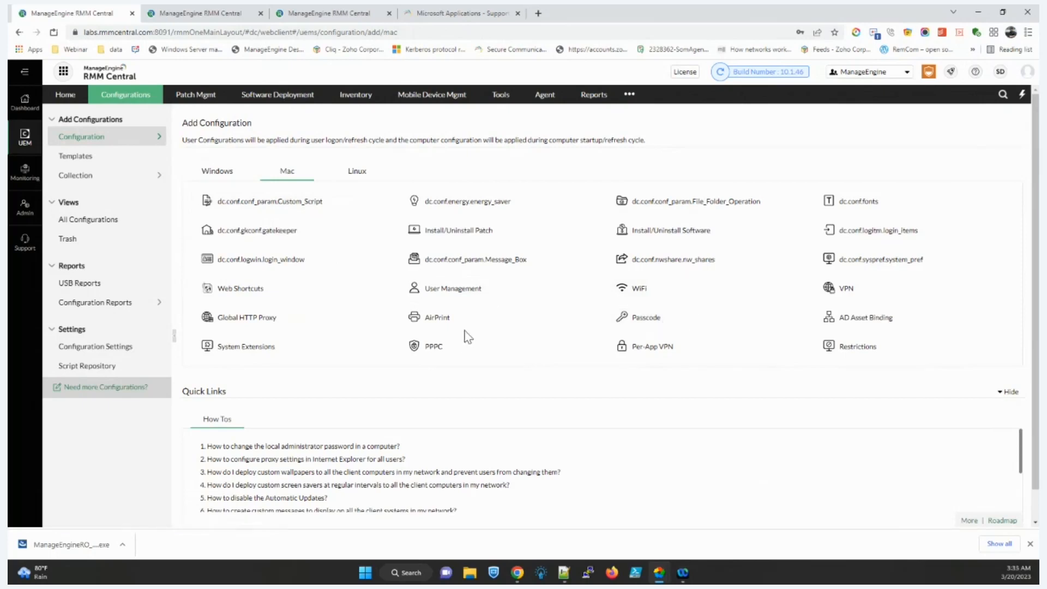
mouse_move(434, 356)
left_click(369, 177)
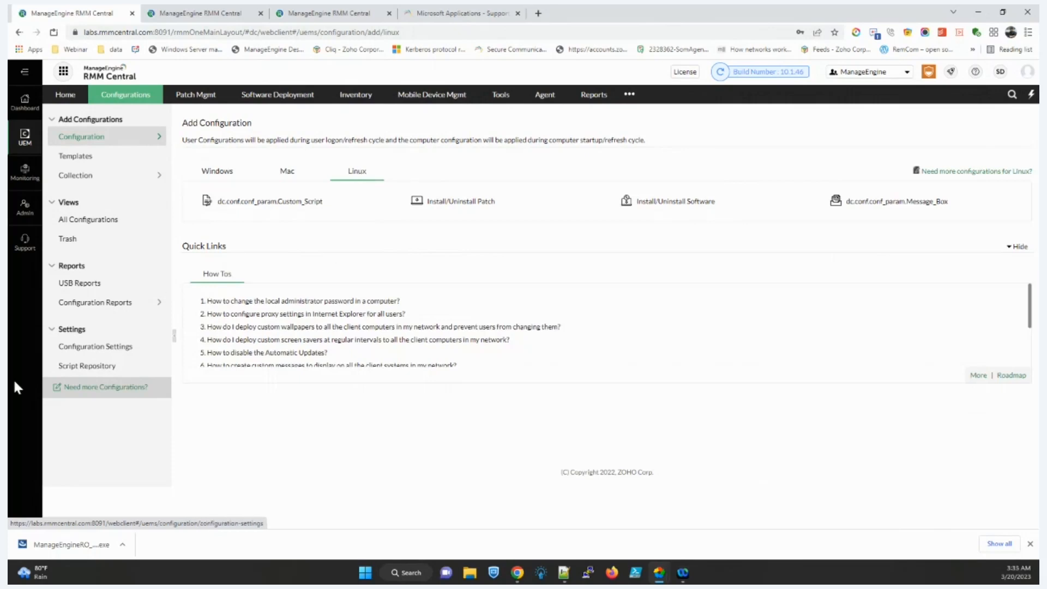
Step: Filter the Script Repository templates to Linux, then open the Tools overview
left_click(119, 367)
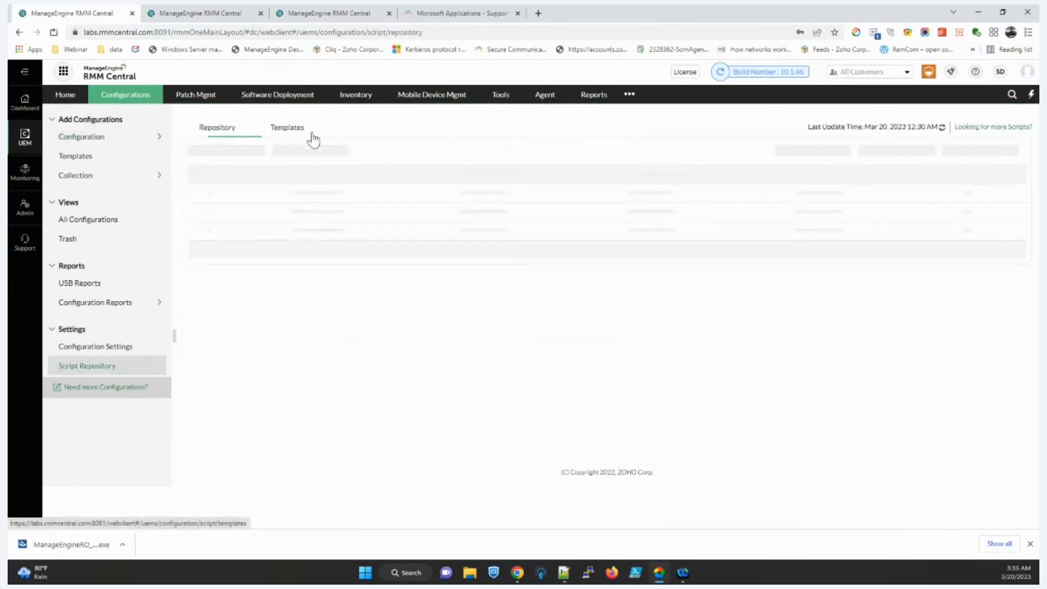
left_click(312, 139)
left_click(330, 153)
left_click(335, 228)
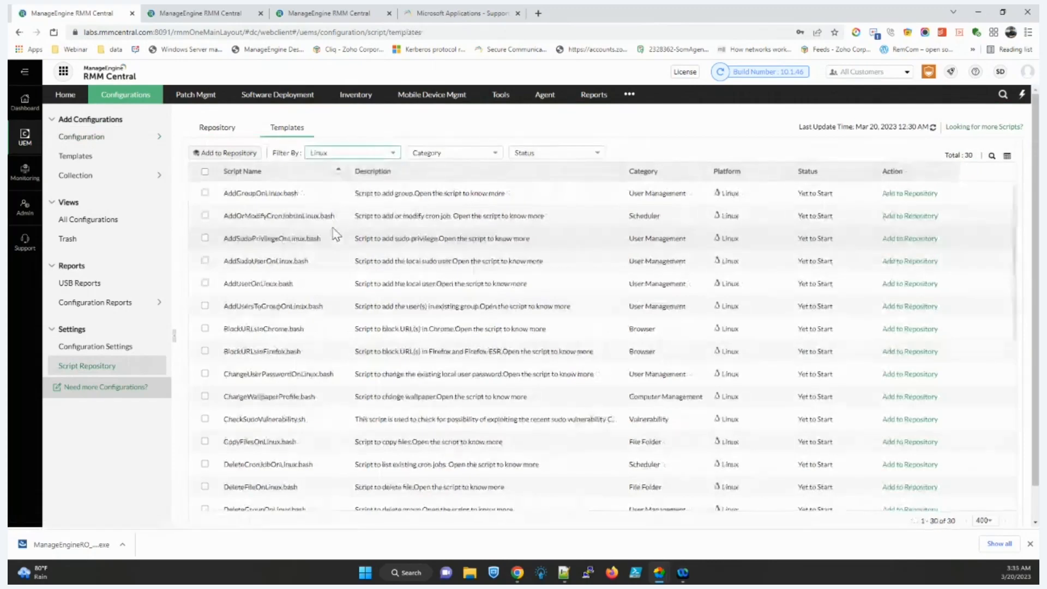
scroll(322, 232, "down", 4)
scroll(309, 229, "down", 3)
scroll(309, 228, "up", 7)
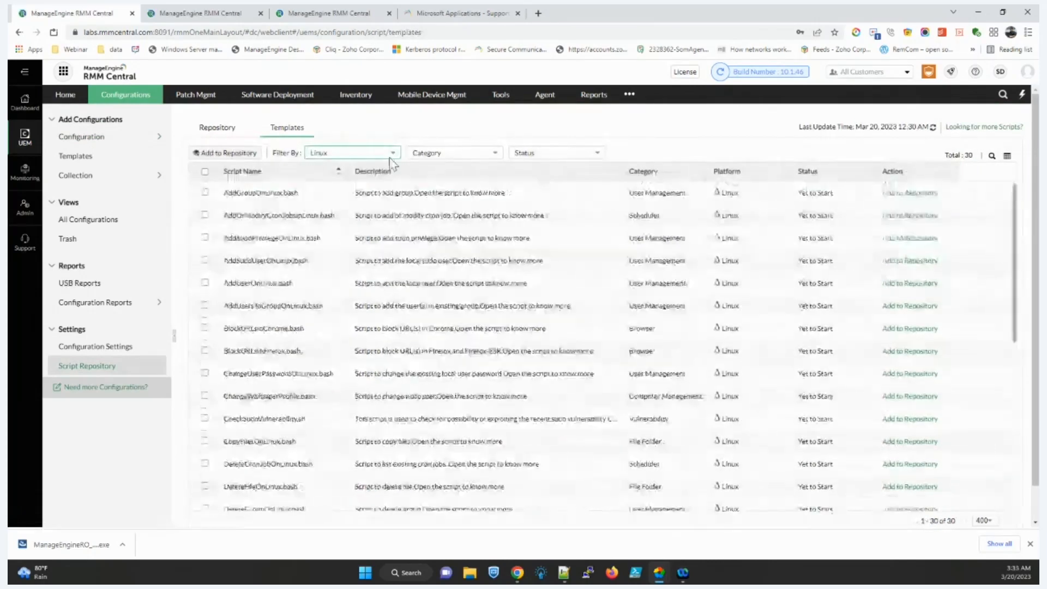
left_click(495, 97)
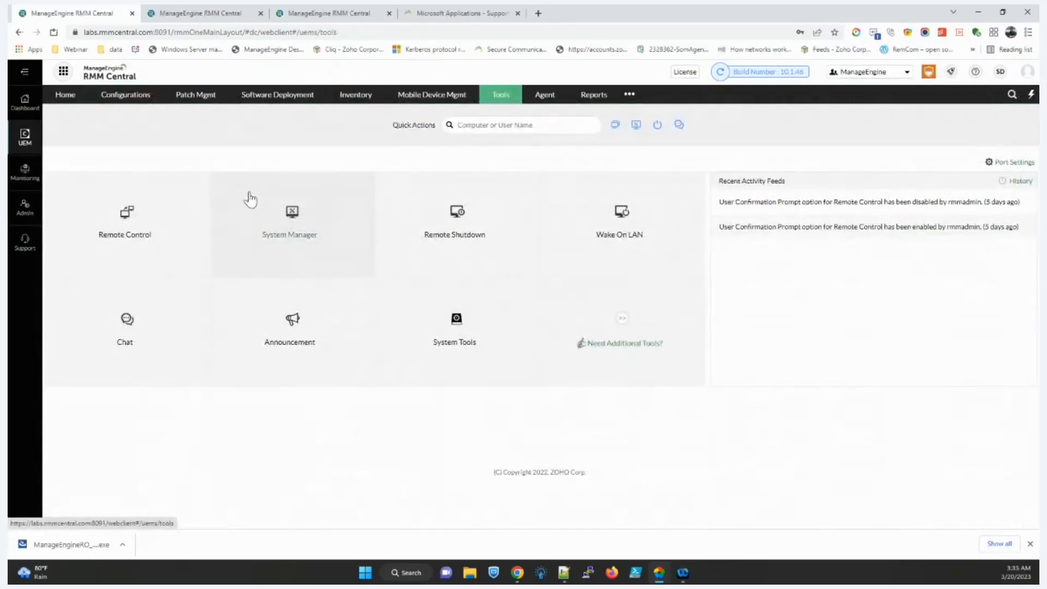
Step: Start a Remote Control connection to dcqa-k16 with the reason 'test'
left_click(146, 224)
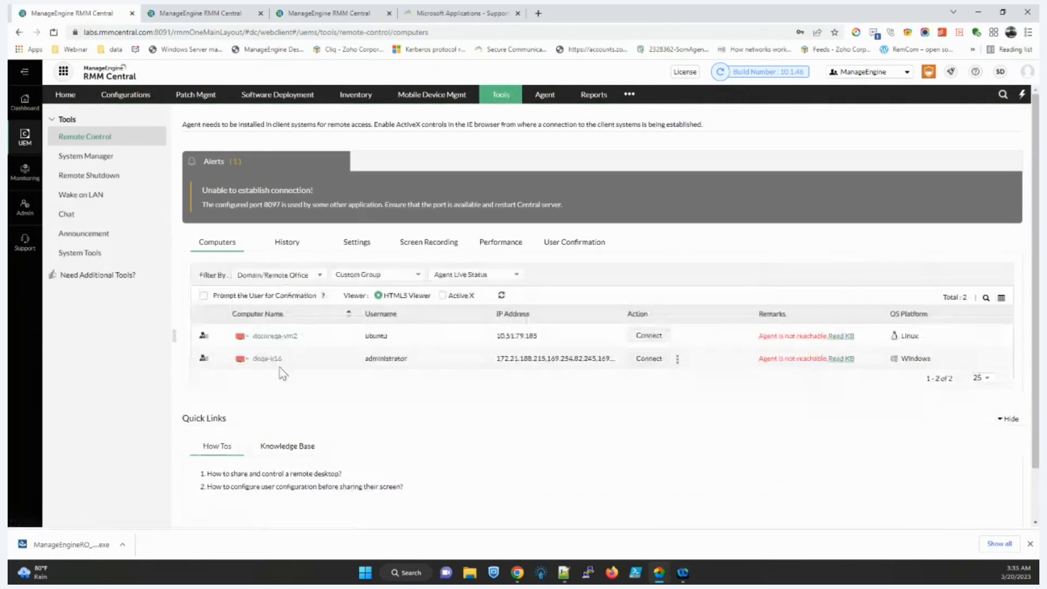
left_click(658, 360)
left_click(554, 304)
type("test")
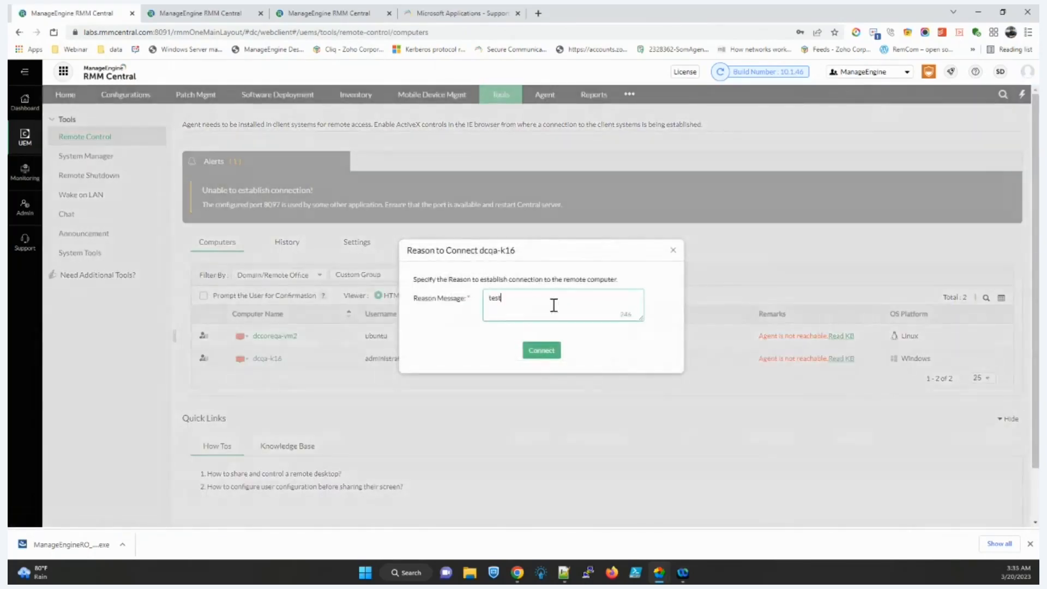
left_click(547, 353)
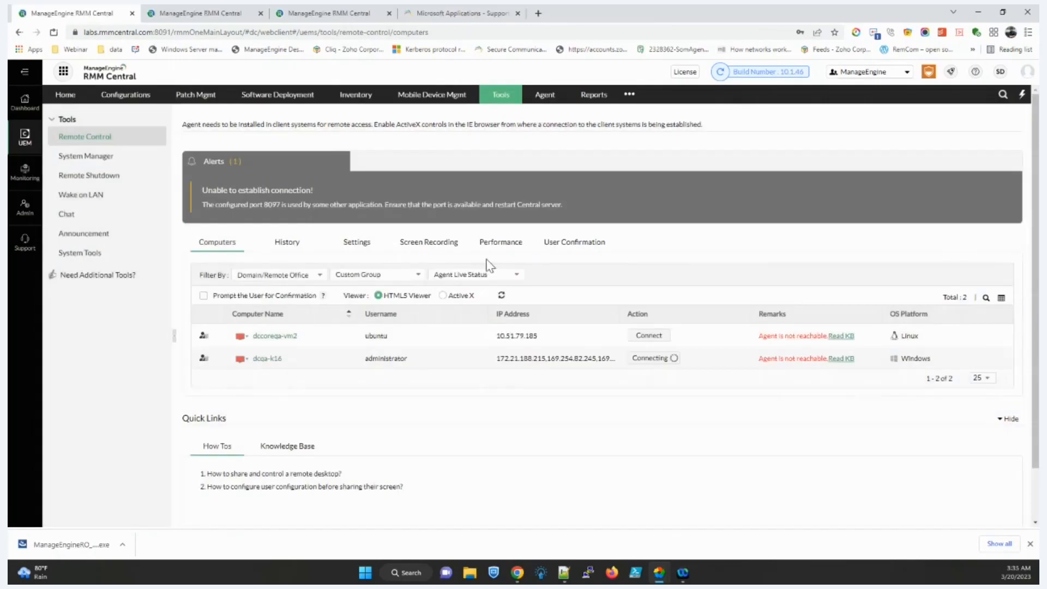
Step: Enable User Confirmation for remote control sessions, then return to the Computers list
left_click(546, 254)
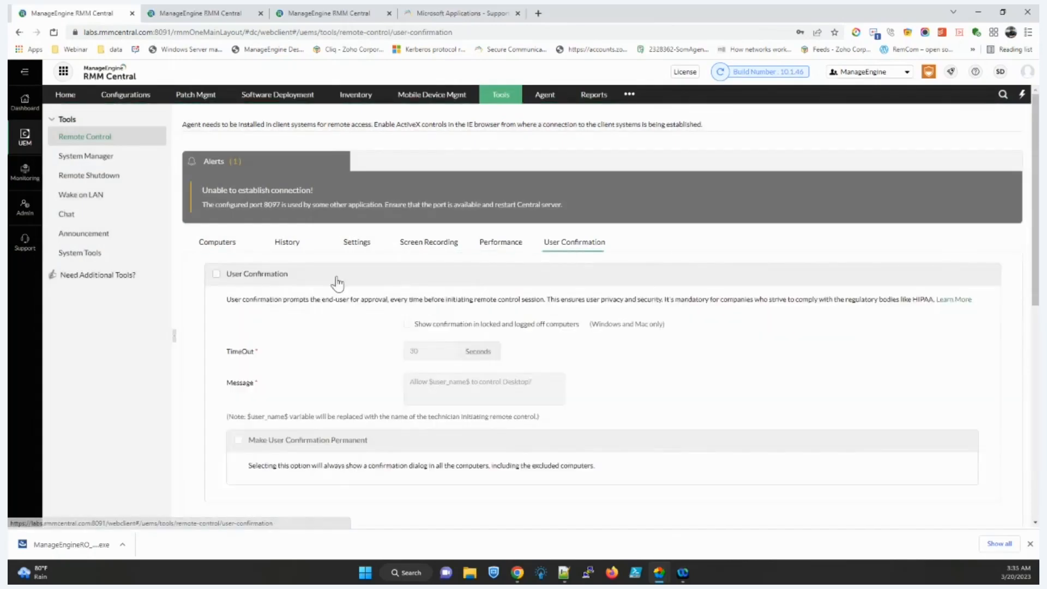
left_click(284, 279)
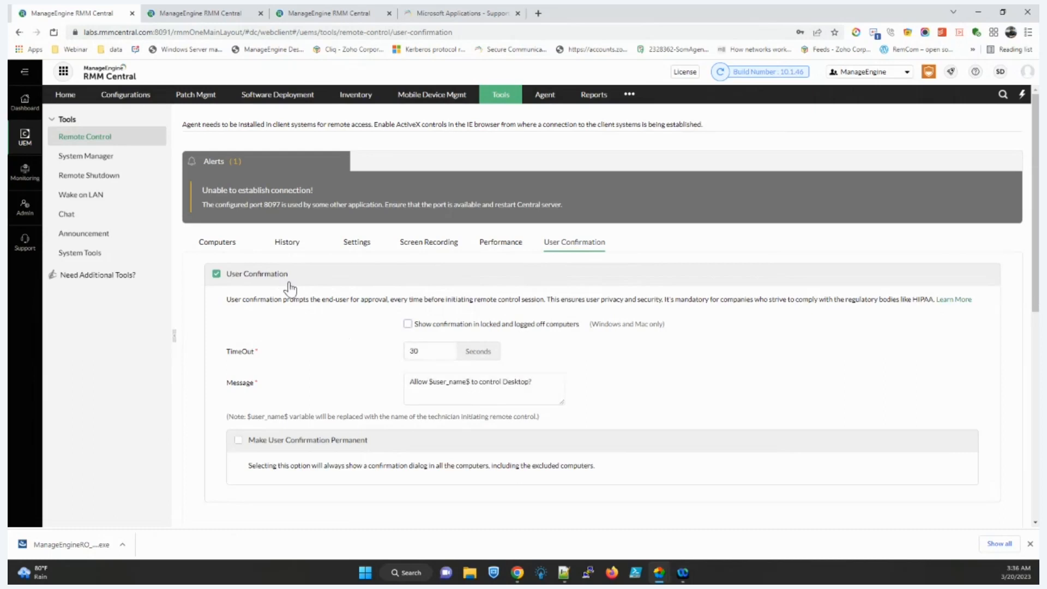
scroll(392, 344, "down", 1)
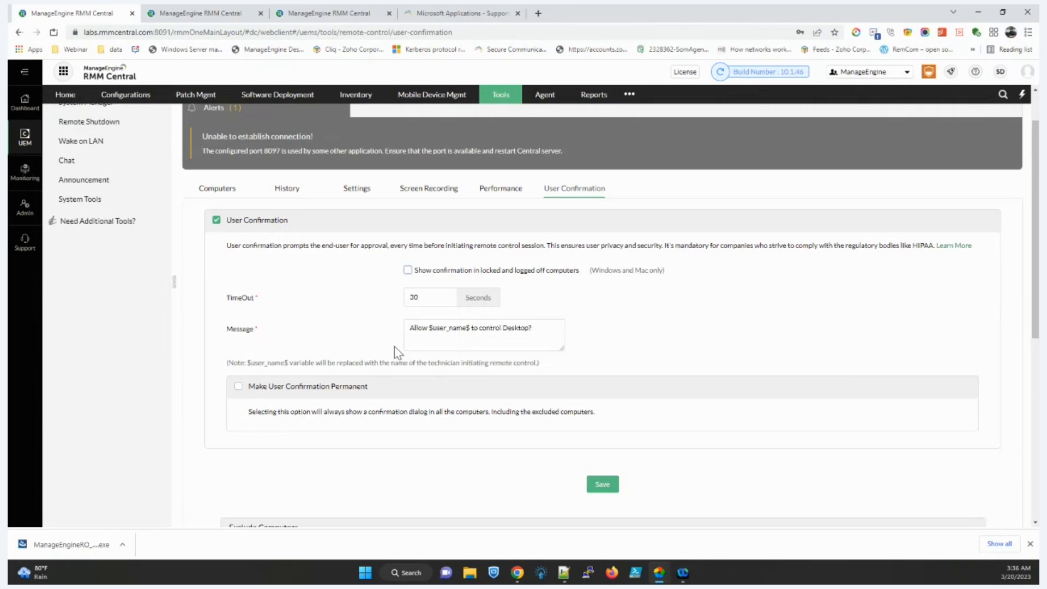
left_click(228, 196)
Step: View the System Manager actions for dcqa-k16, then the scheduled shutdown tasks
left_click(105, 160)
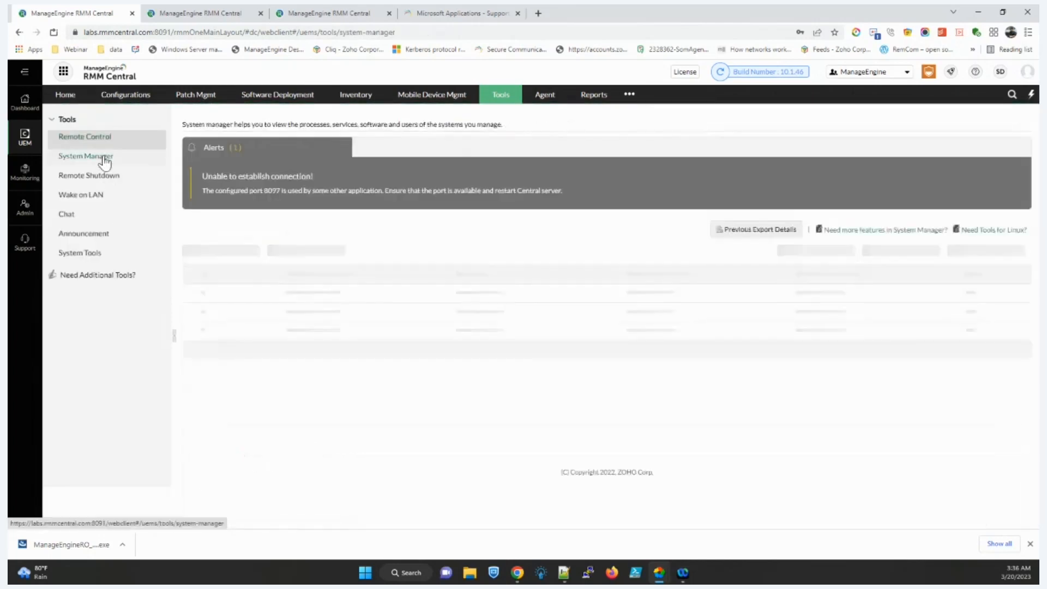
left_click(818, 294)
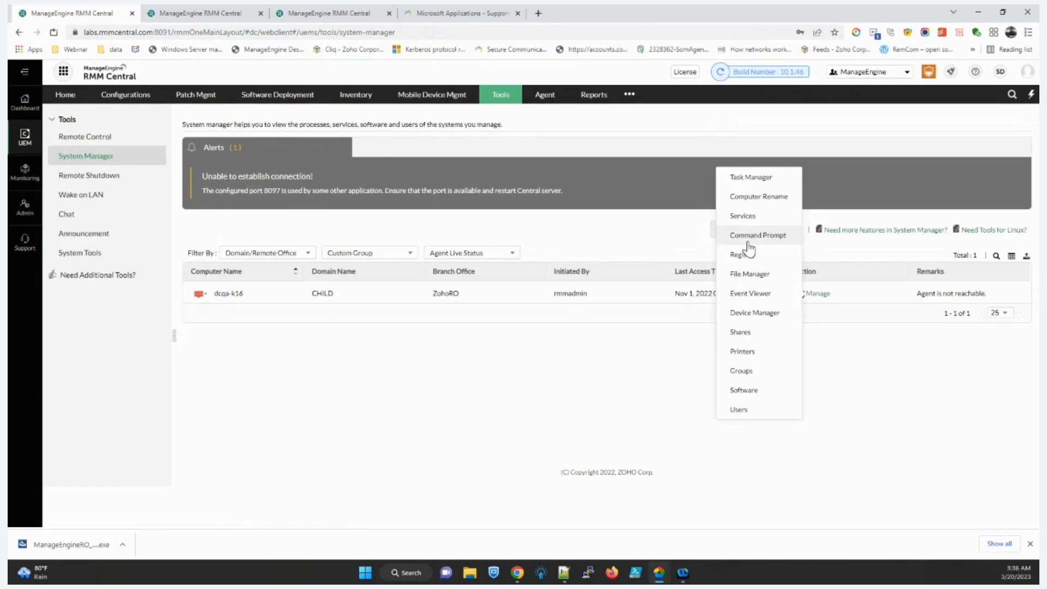
left_click(115, 174)
left_click(319, 212)
Step: Add a scheduled task set to Restart, opening and cancelling its scheduler settings
left_click(248, 237)
left_click(237, 263)
scroll(262, 234, "down", 3)
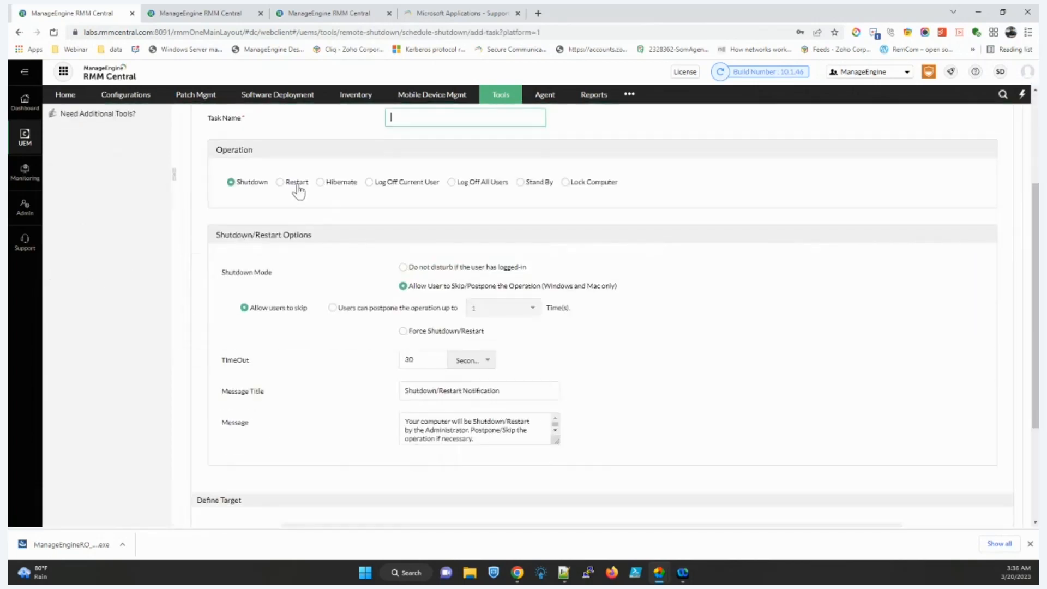
left_click(298, 192)
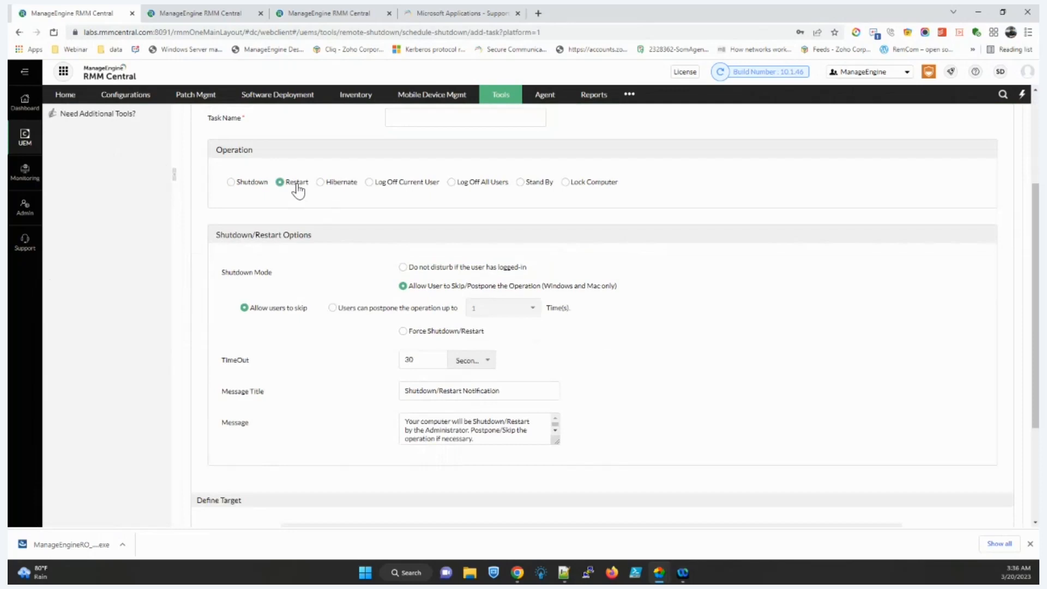
scroll(412, 280, "down", 3)
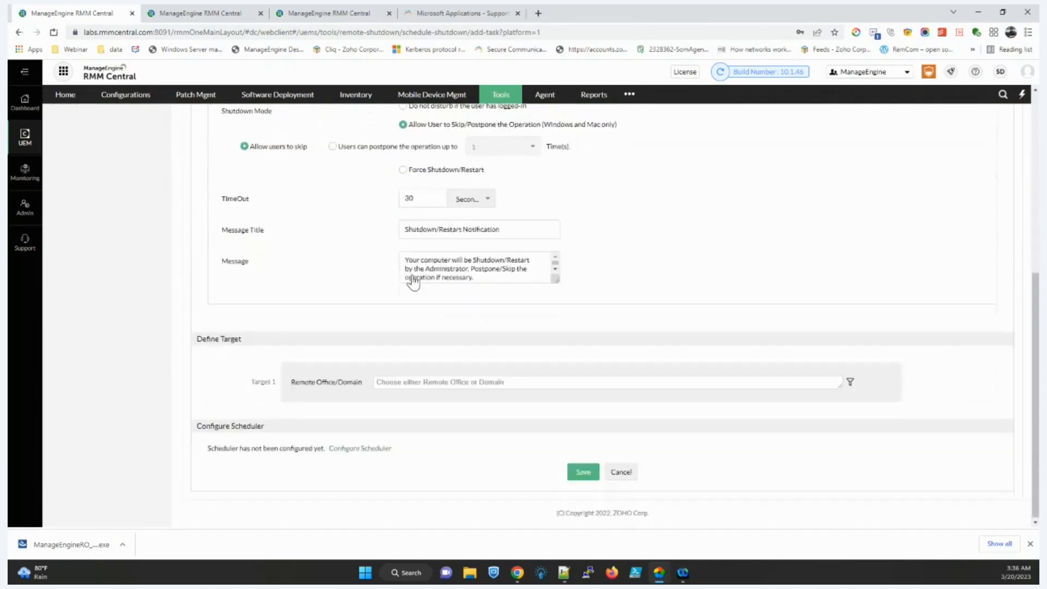
scroll(412, 276, "up", 2)
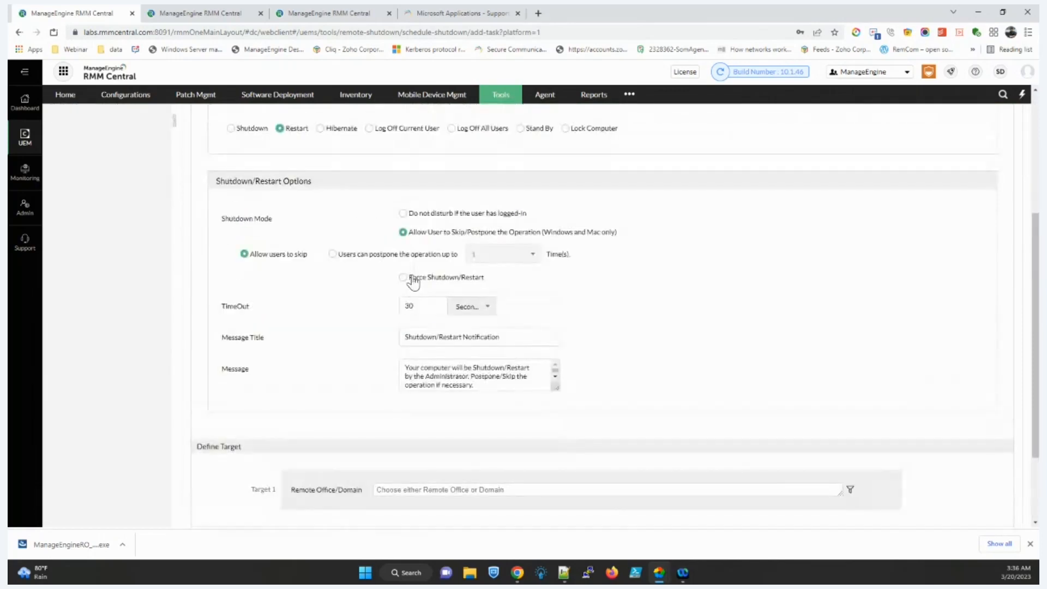
scroll(414, 282, "down", 2)
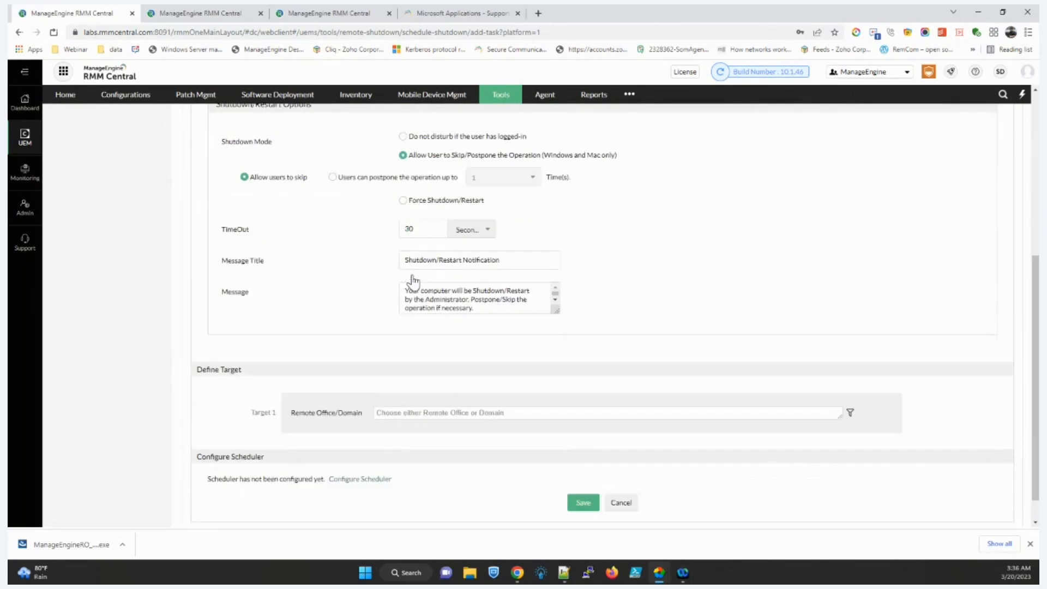
left_click(343, 449)
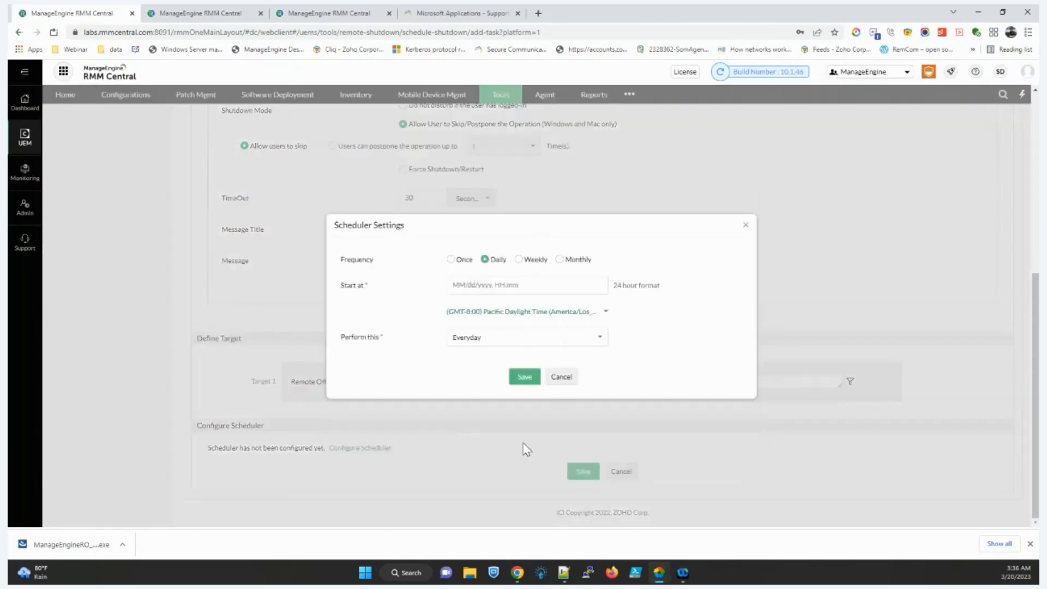
left_click(561, 375)
Step: Go to Announcements and list the kinds of announcement to create
scroll(95, 224, "up", 6)
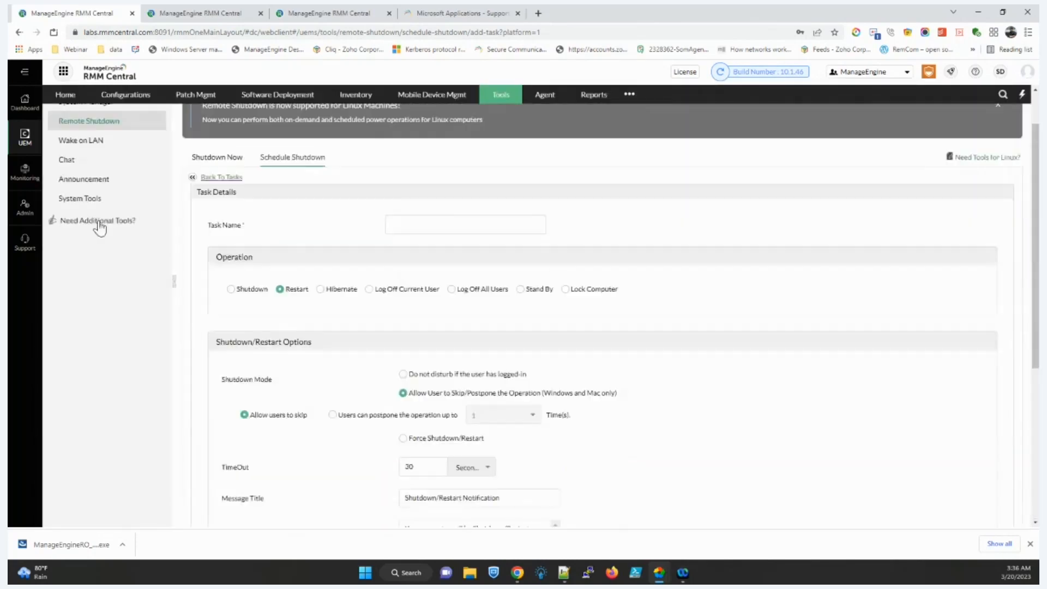
left_click(92, 232)
left_click(221, 145)
left_click_drag(225, 171, 233, 189)
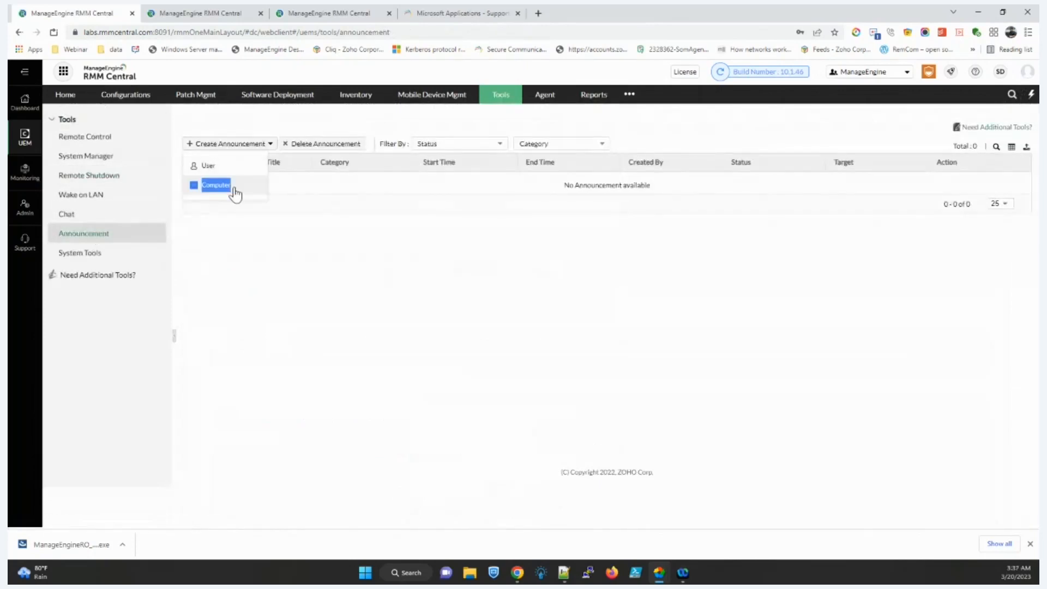
Step: Open a new computer announcement and look over its title and message fields without saving
left_click(233, 188)
scroll(363, 289, "down", 3)
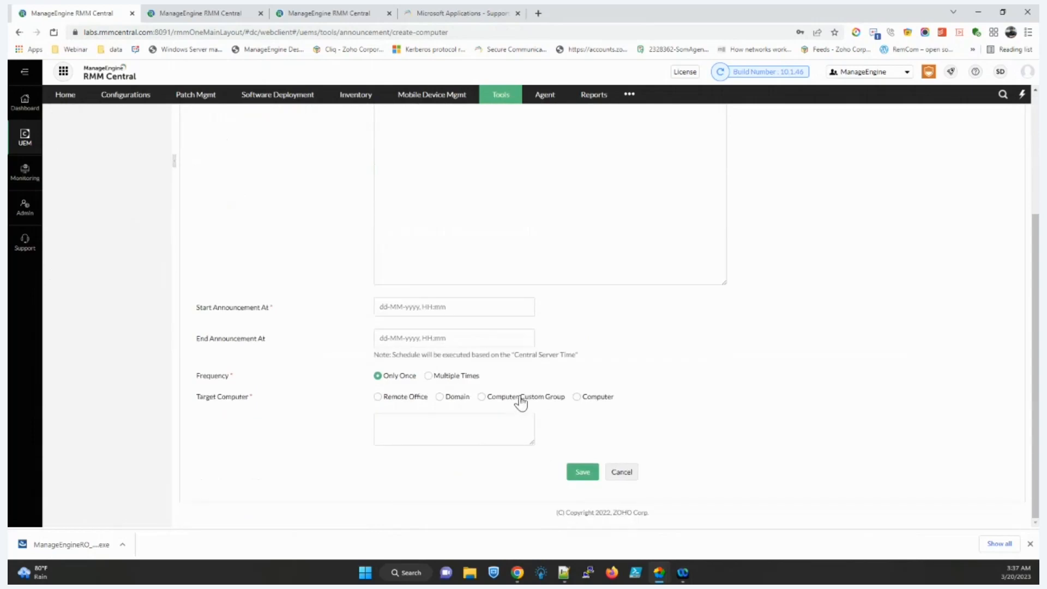
scroll(521, 401, "up", 3)
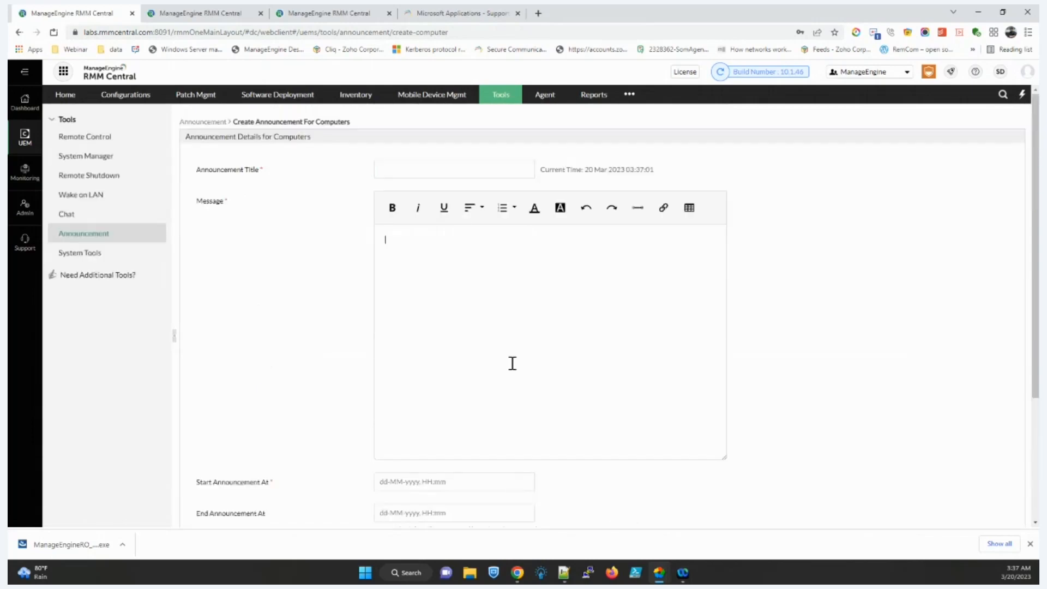
left_click(415, 169)
left_click(615, 248)
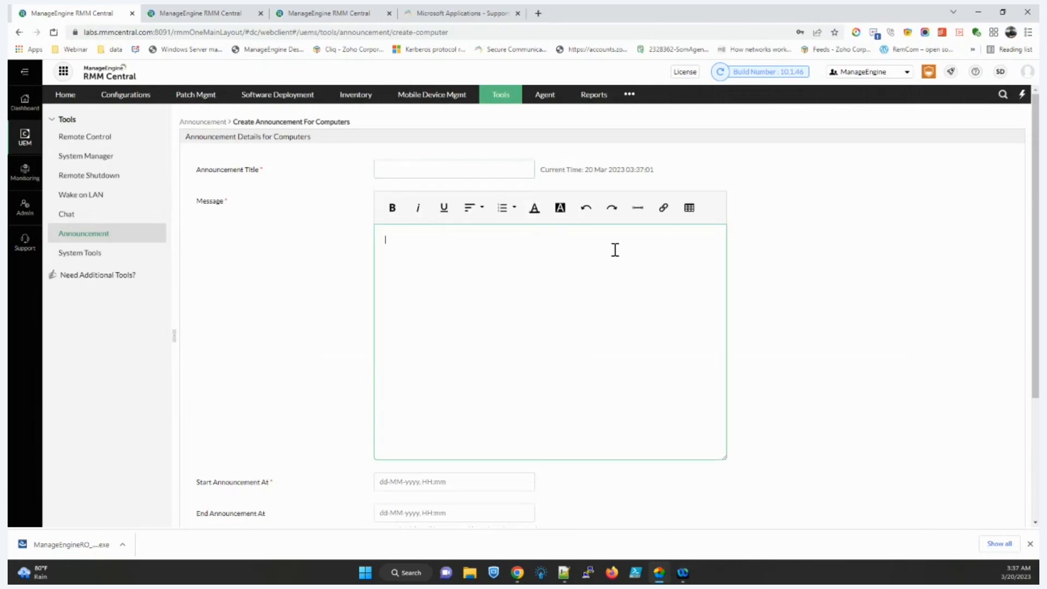
scroll(537, 390, "down", 1)
scroll(537, 390, "down", 3)
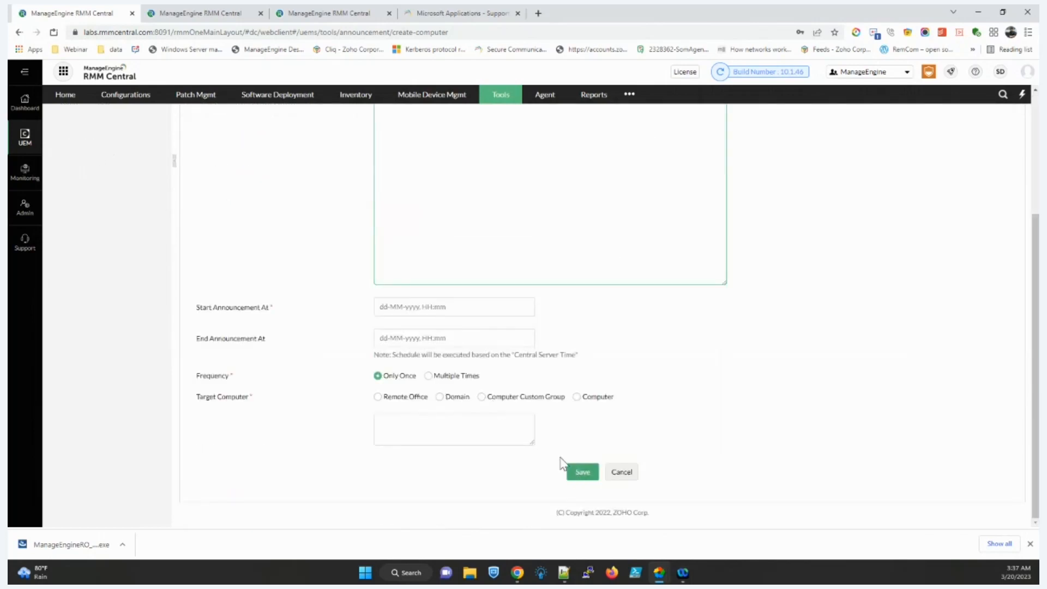
scroll(559, 461, "up", 5)
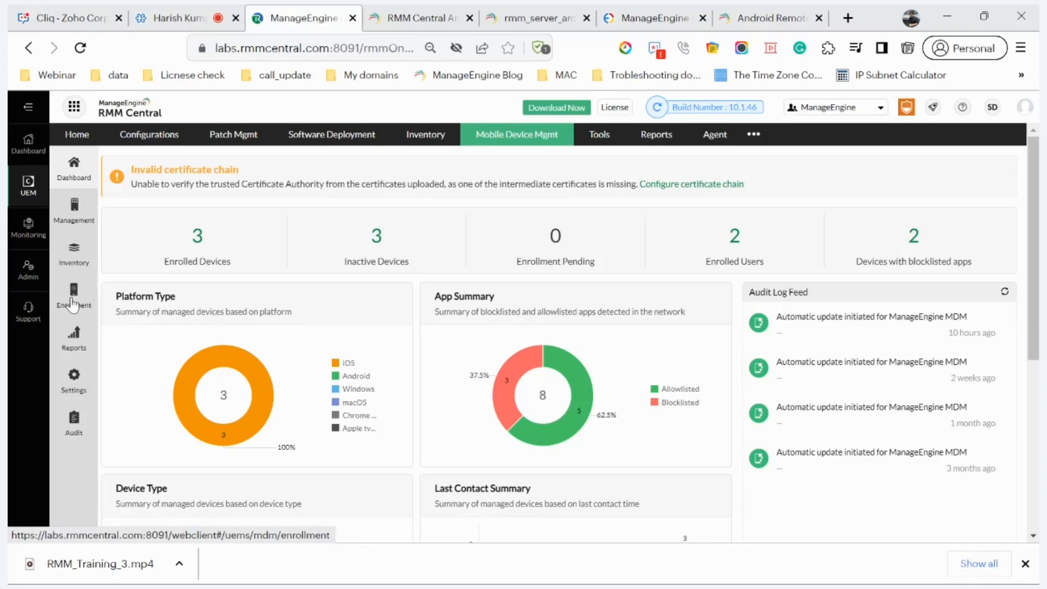
Step: Browse the Apple Enrollment (ABM/ASM) page and the Android EMM Token Enrollment steps
left_click(75, 227)
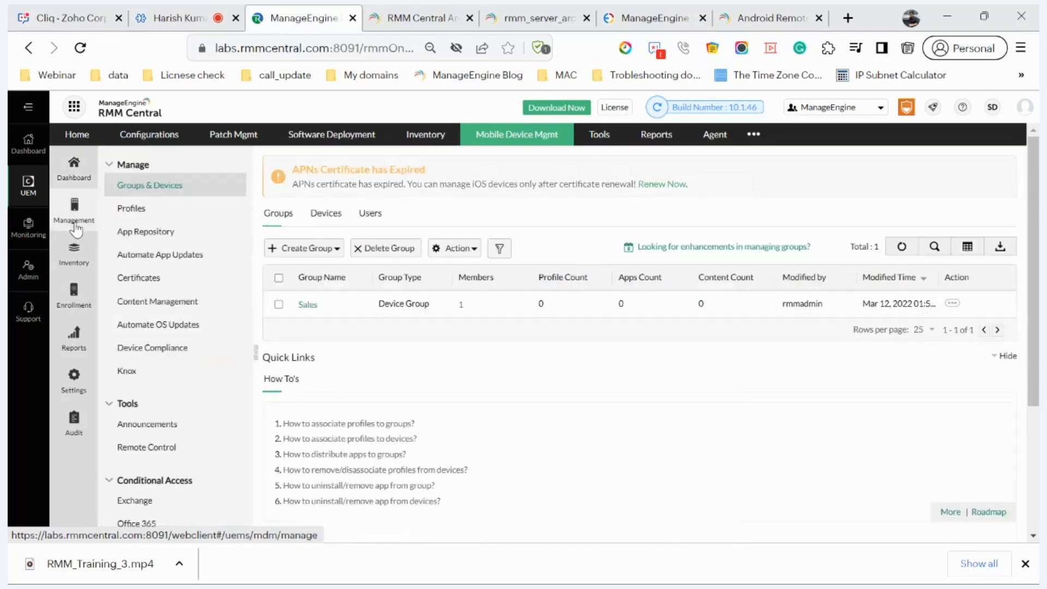
left_click(74, 293)
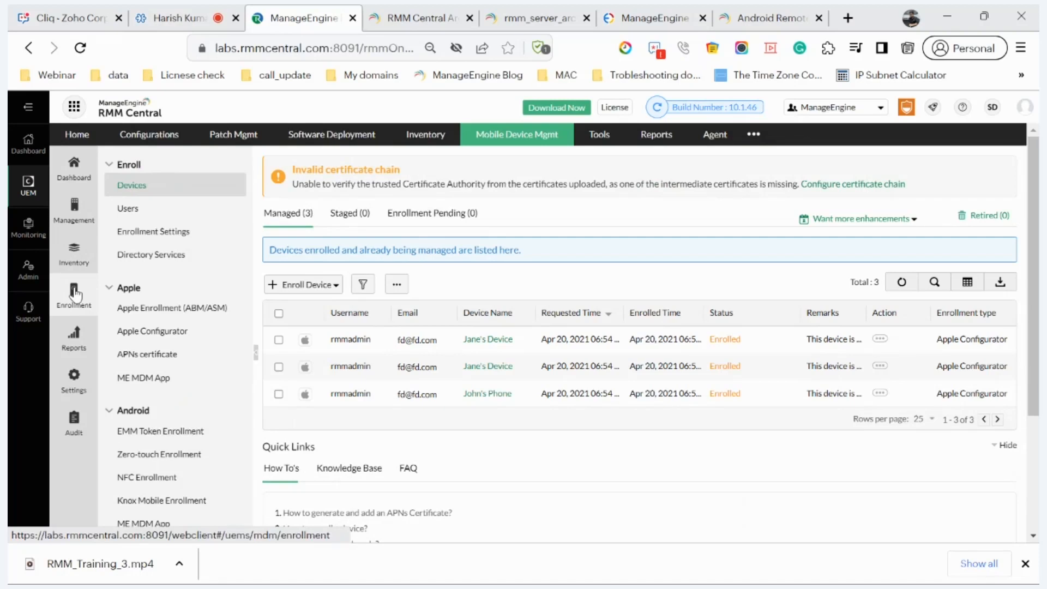
left_click(167, 309)
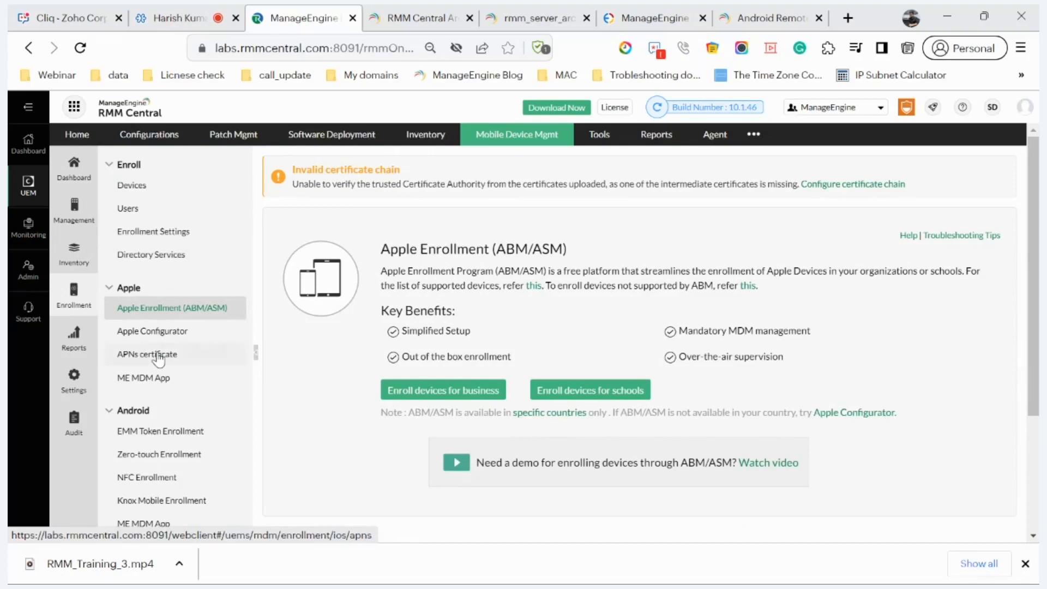
left_click(157, 430)
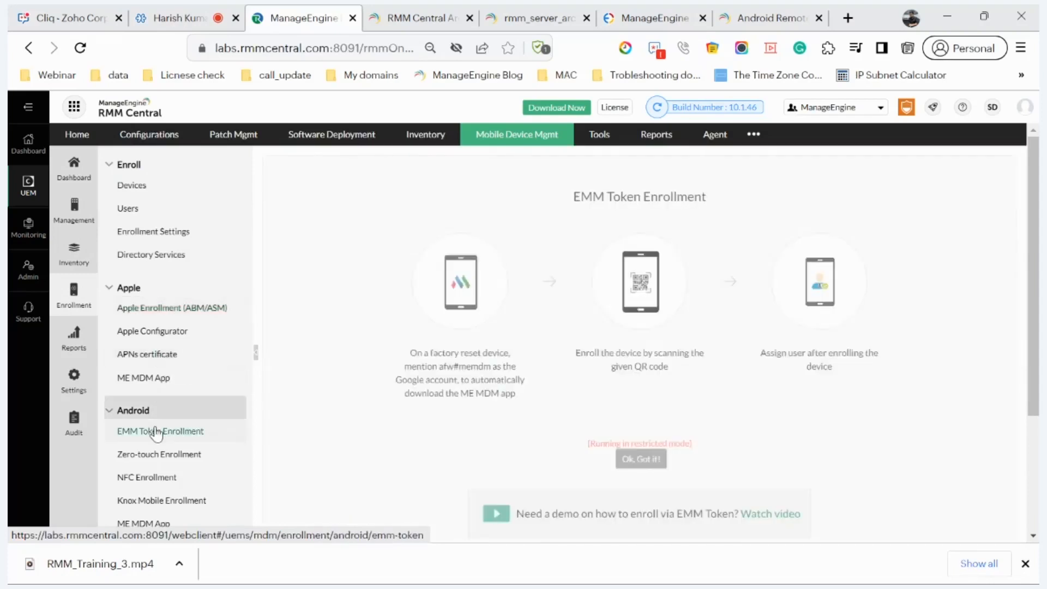
scroll(157, 434, "down", 1)
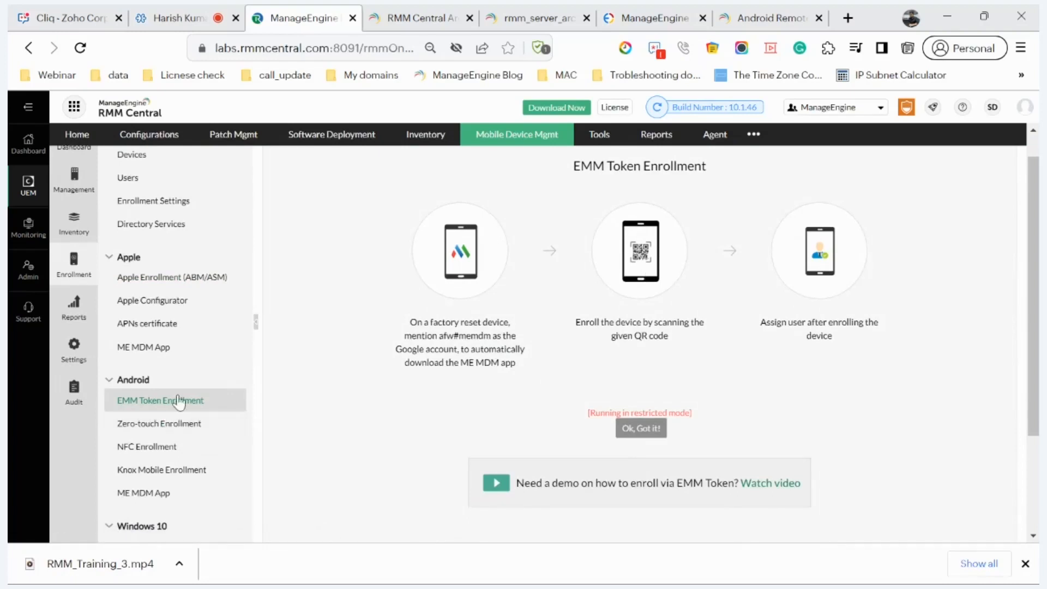
scroll(129, 446, "down", 1)
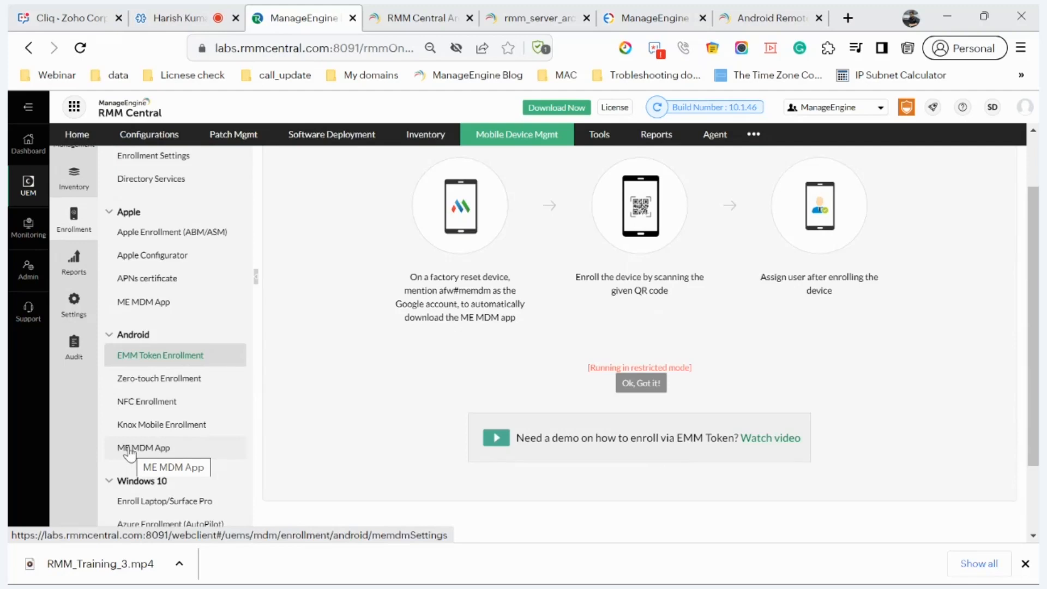
scroll(130, 452, "up", 2)
left_click(80, 225)
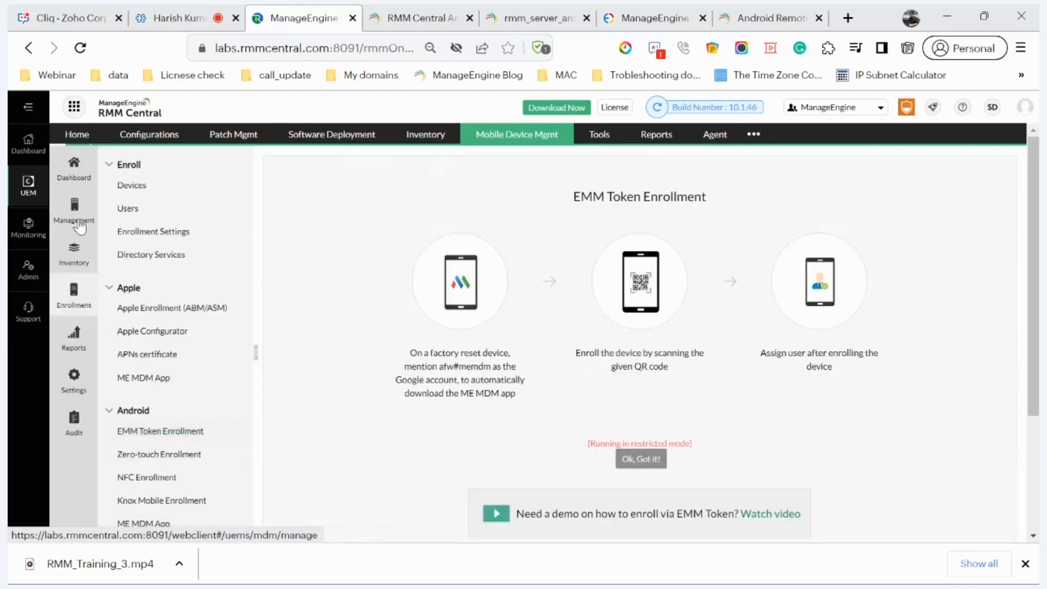
Step: Create a new Android profile, MyProfile52, and continue to its configuration
left_click(160, 211)
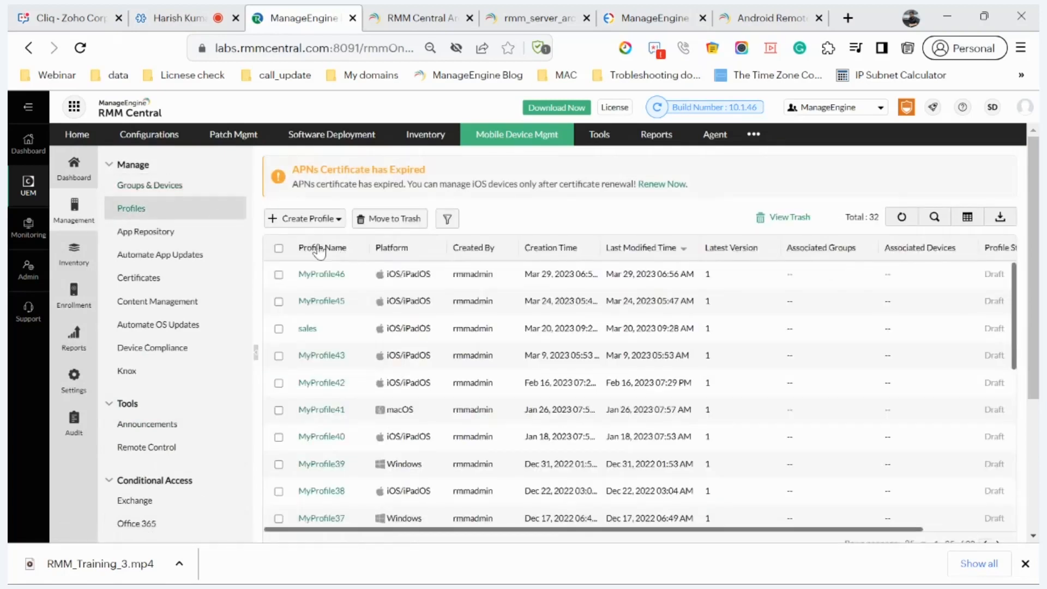
left_click(304, 219)
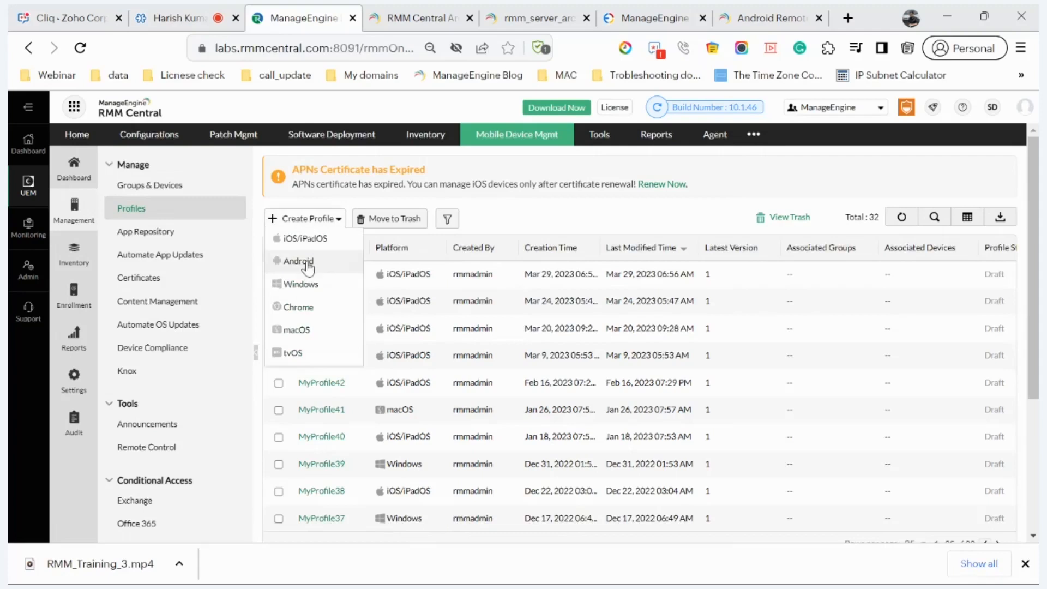
left_click(309, 264)
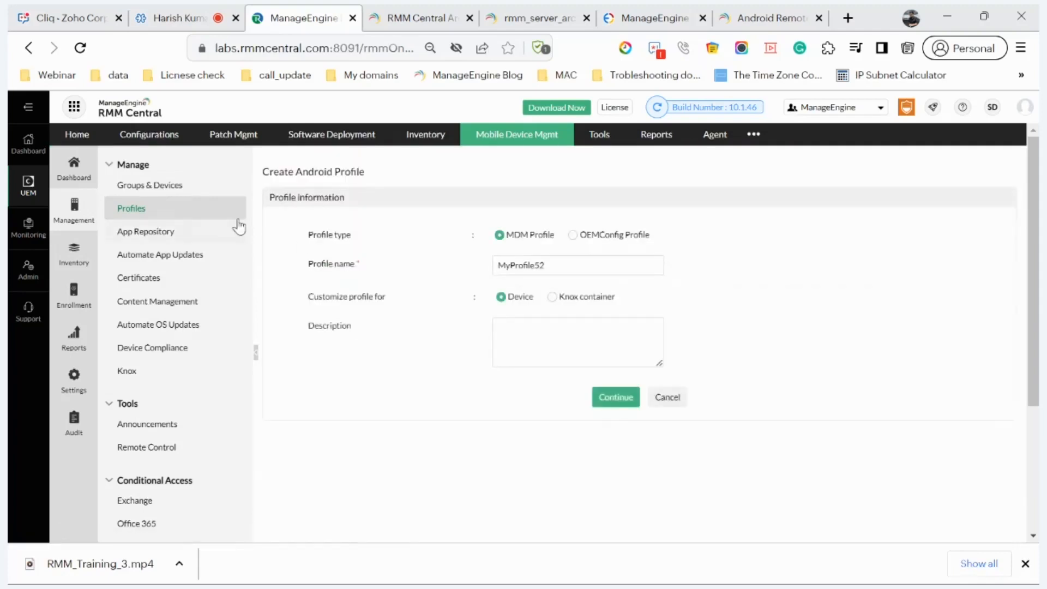
left_click(594, 398)
Step: Scroll through the profile's passcode settings, then open its Restrictions section
scroll(600, 403, "down", 1)
scroll(600, 403, "up", 1)
scroll(600, 403, "down", 2)
scroll(600, 403, "up", 2)
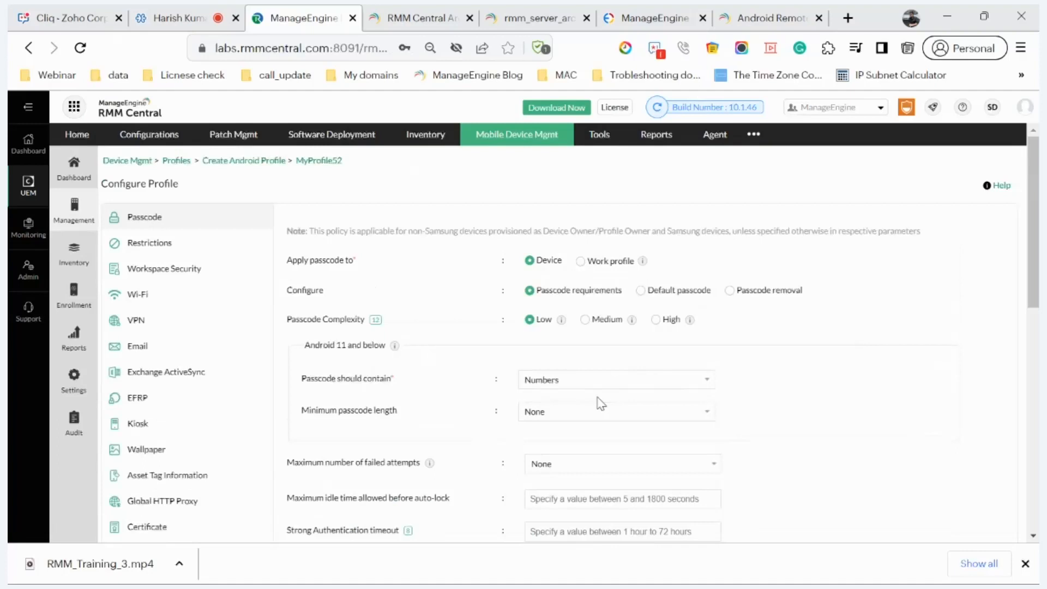
scroll(600, 403, "down", 2)
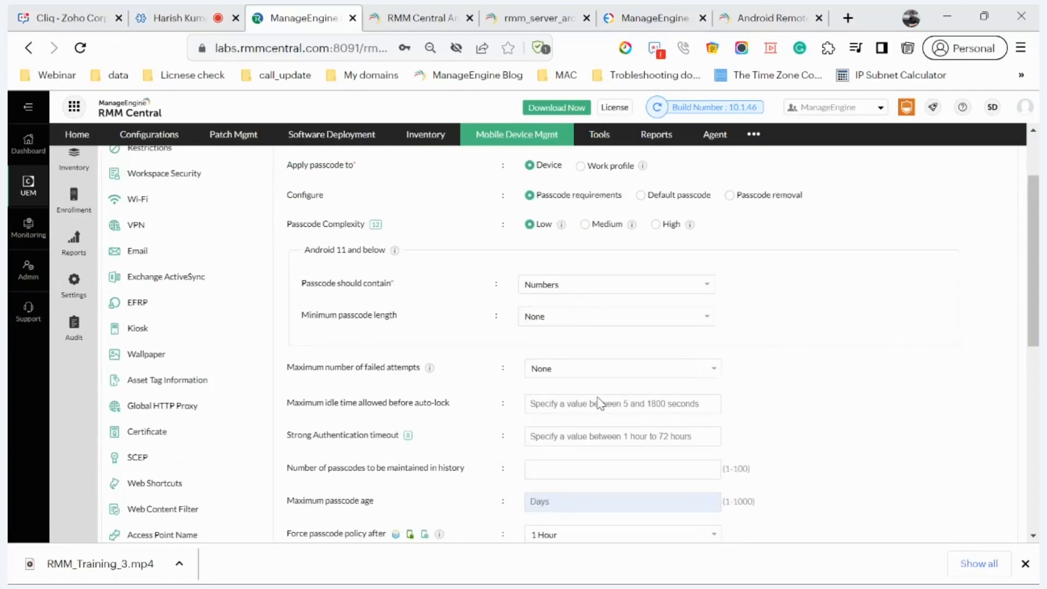
scroll(600, 403, "down", 1)
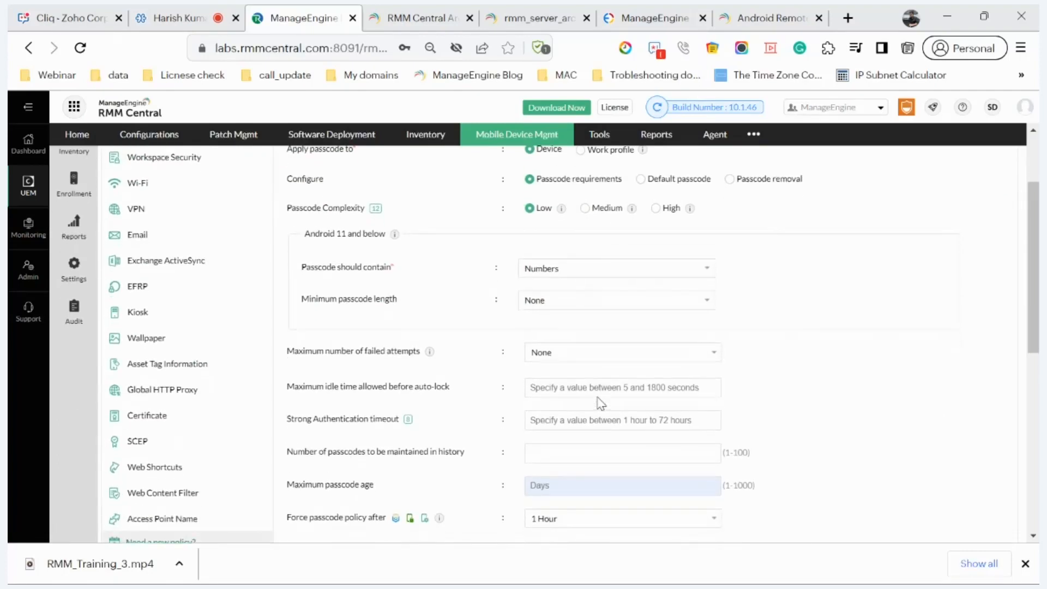
scroll(600, 403, "down", 2)
scroll(600, 404, "up", 4)
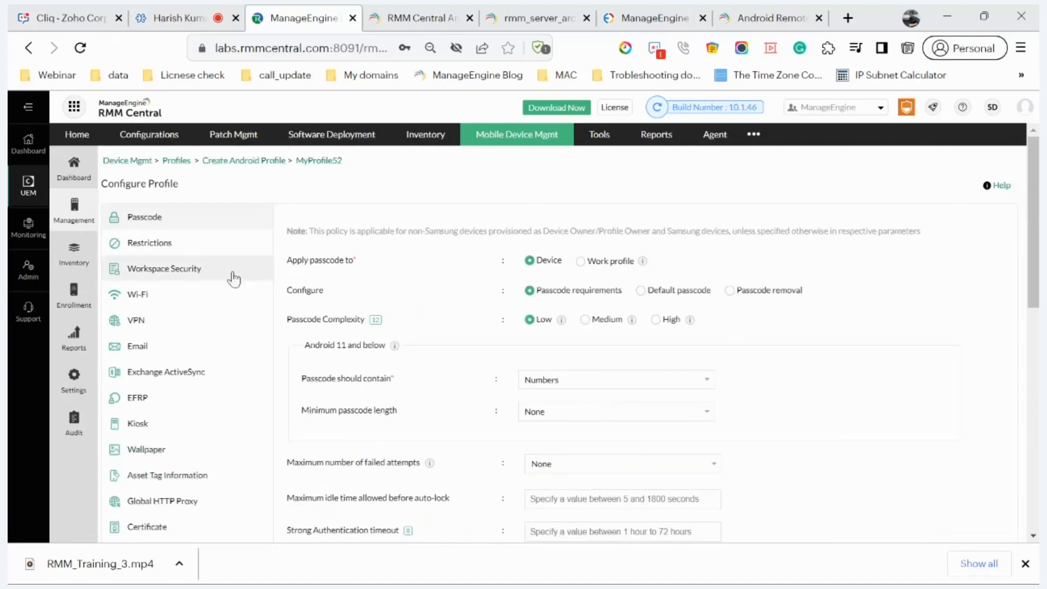
left_click(199, 246)
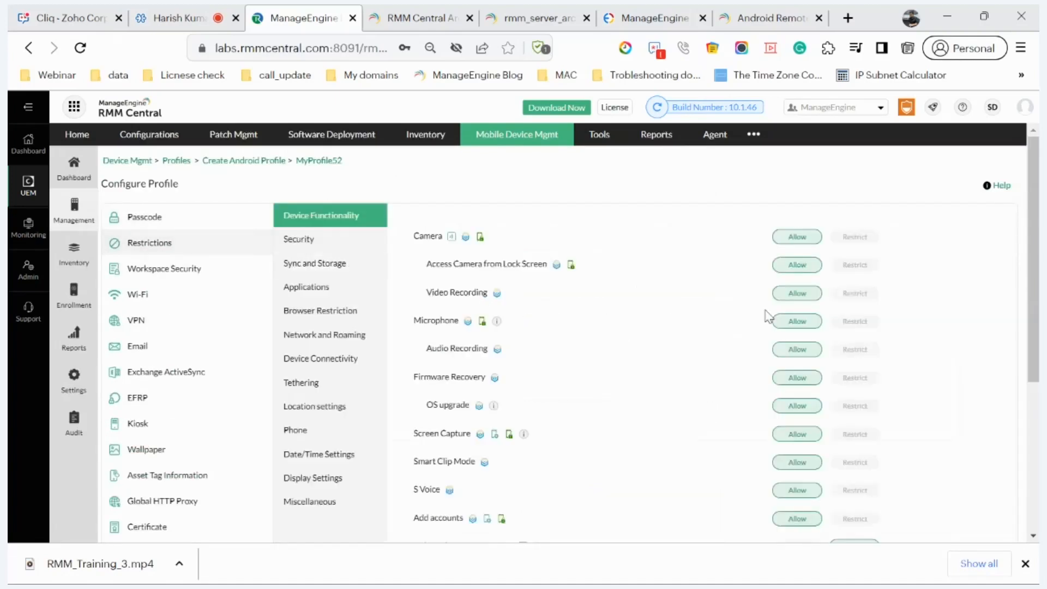
Step: Restrict Camera and Screen Capture, then view the Sync and Storage restrictions
left_click(846, 238)
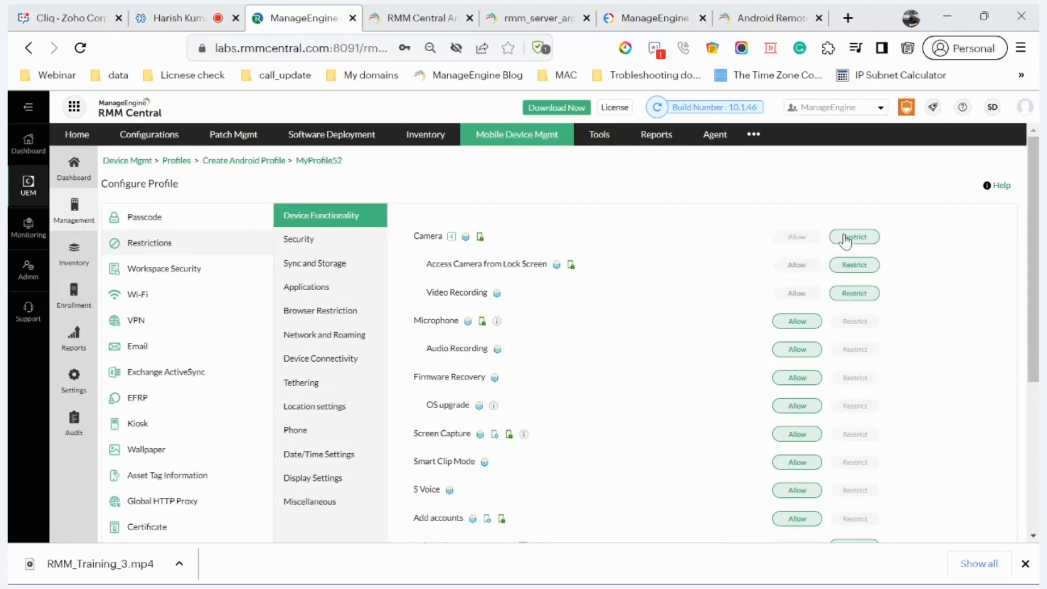
left_click(844, 440)
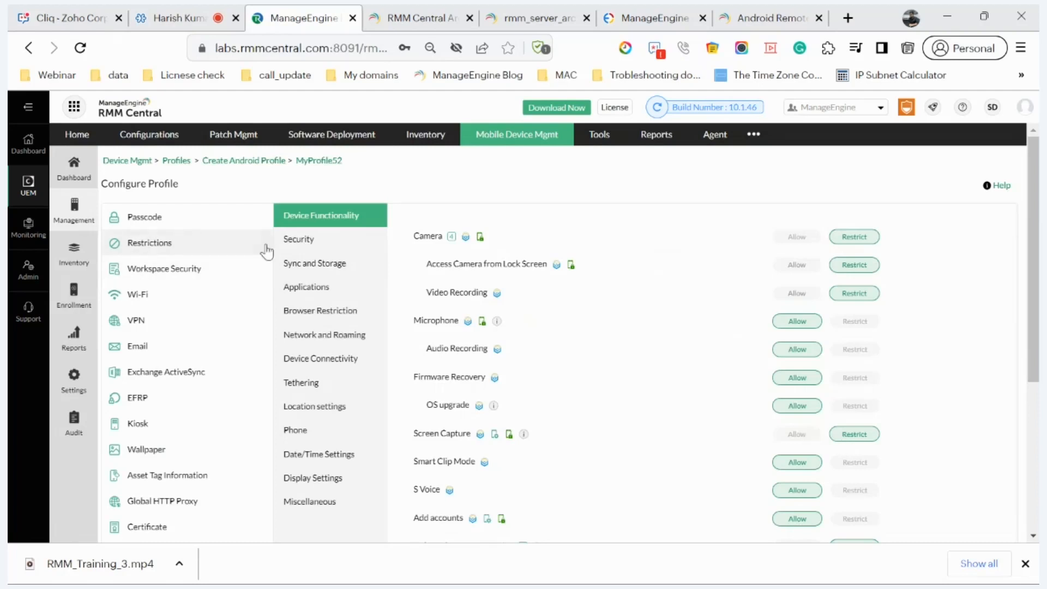
left_click(295, 267)
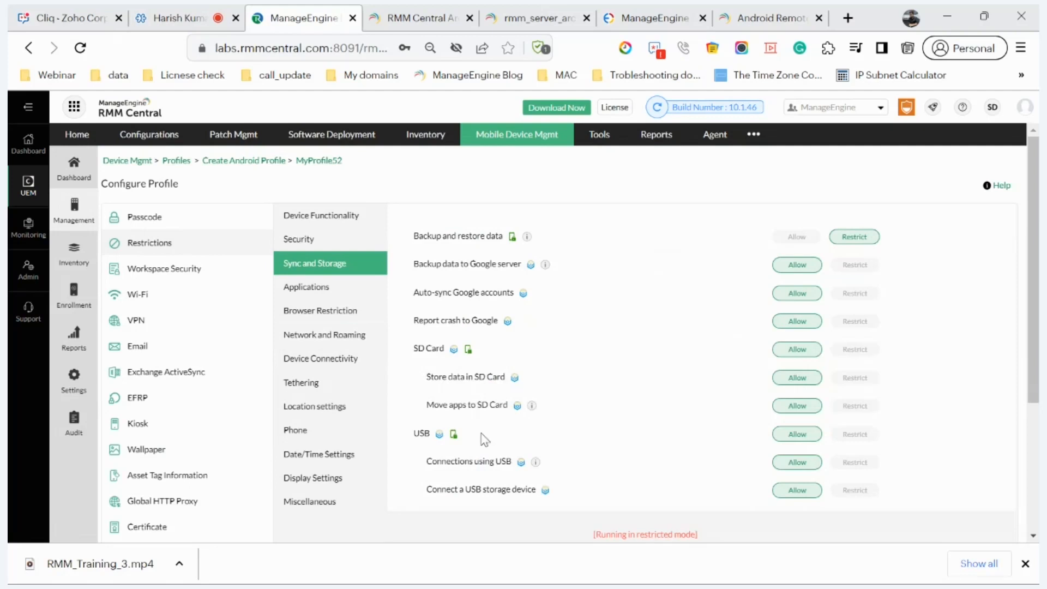
scroll(485, 439, "down", 1)
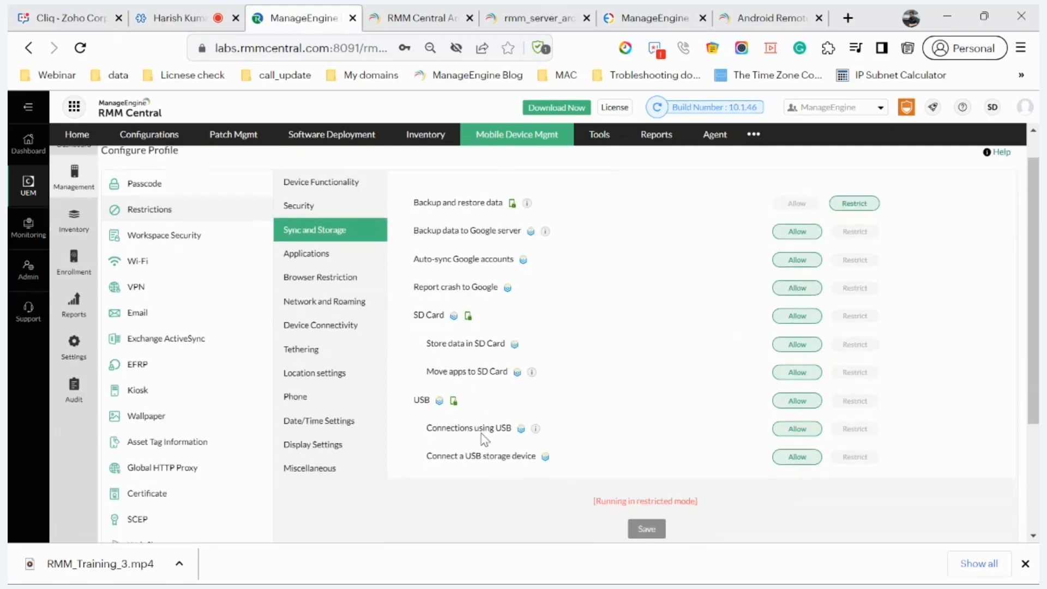
scroll(484, 439, "up", 1)
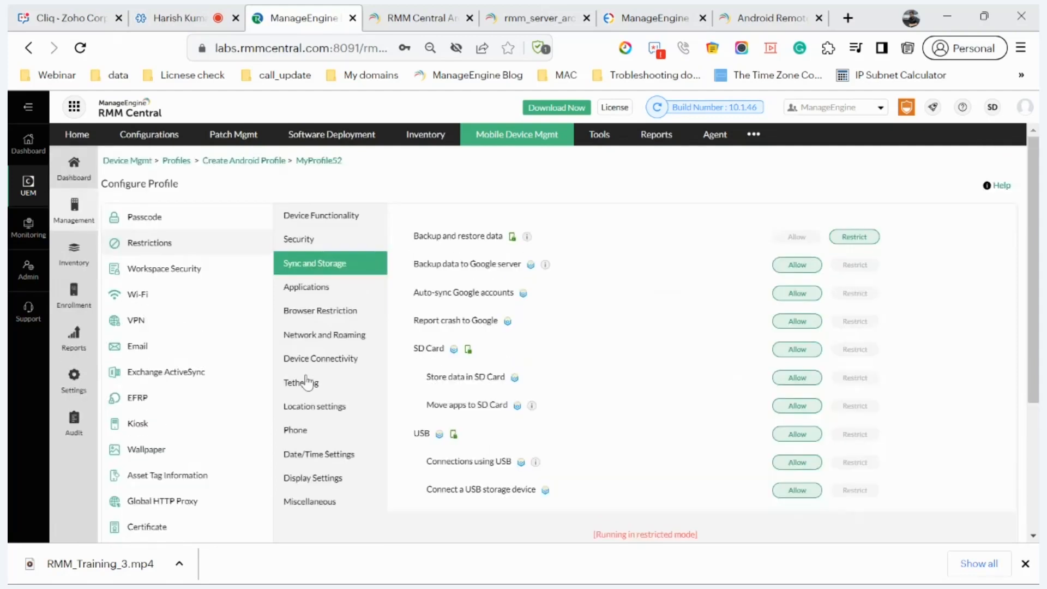
Step: Look through MyProfile52's Wi-Fi, VPN, Wallpaper and Kiosk settings
left_click(173, 297)
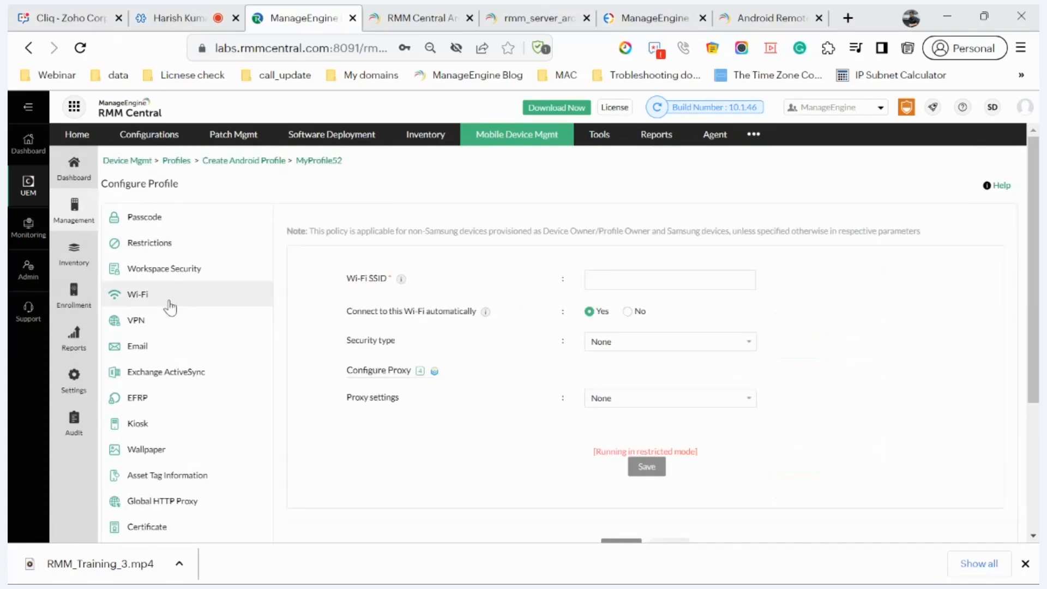
left_click(163, 329)
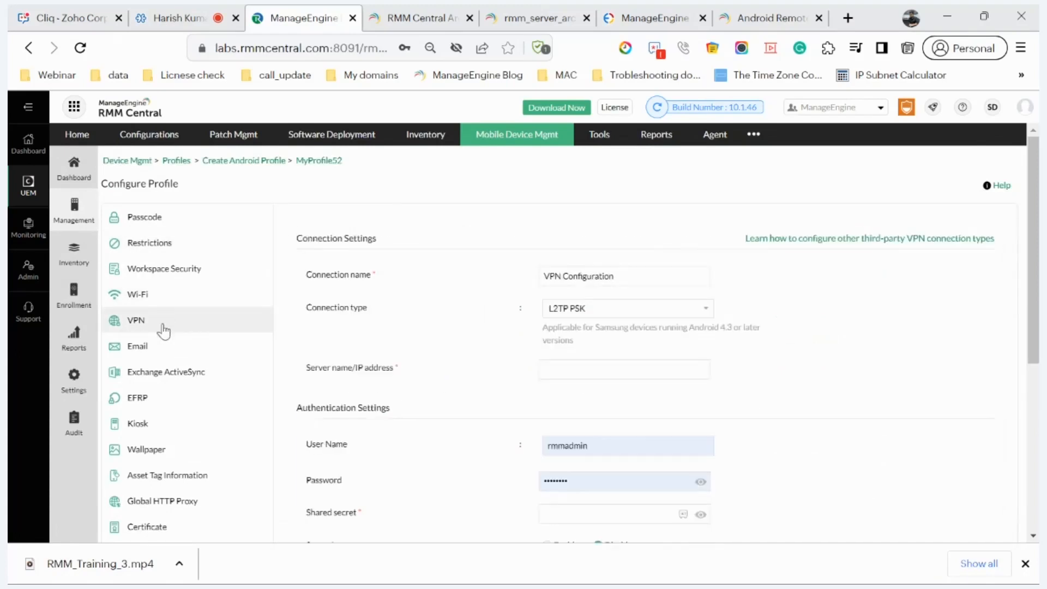
scroll(162, 330, "down", 2)
left_click(157, 357)
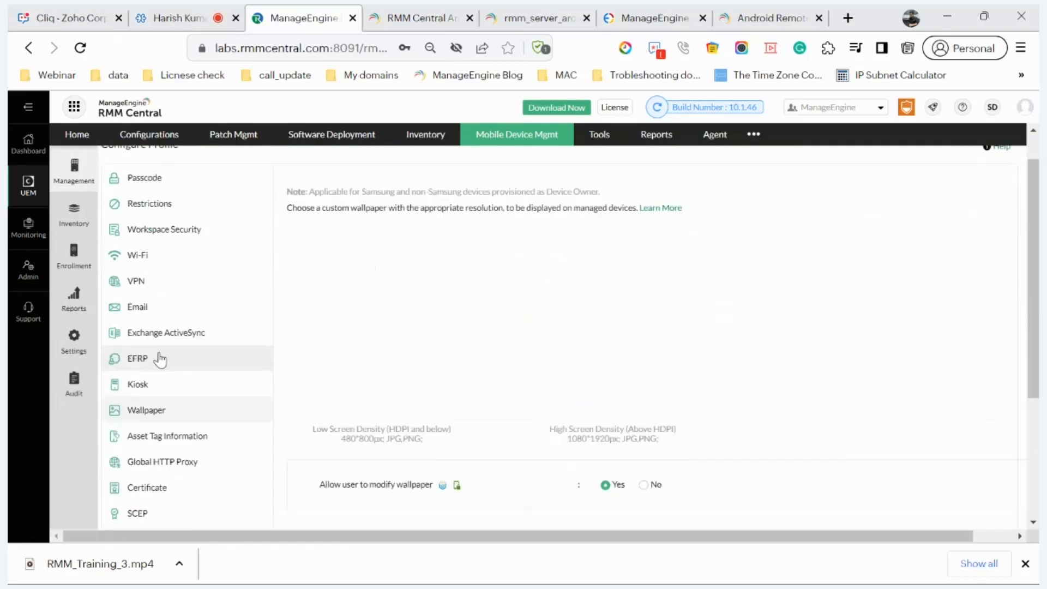
left_click(166, 431)
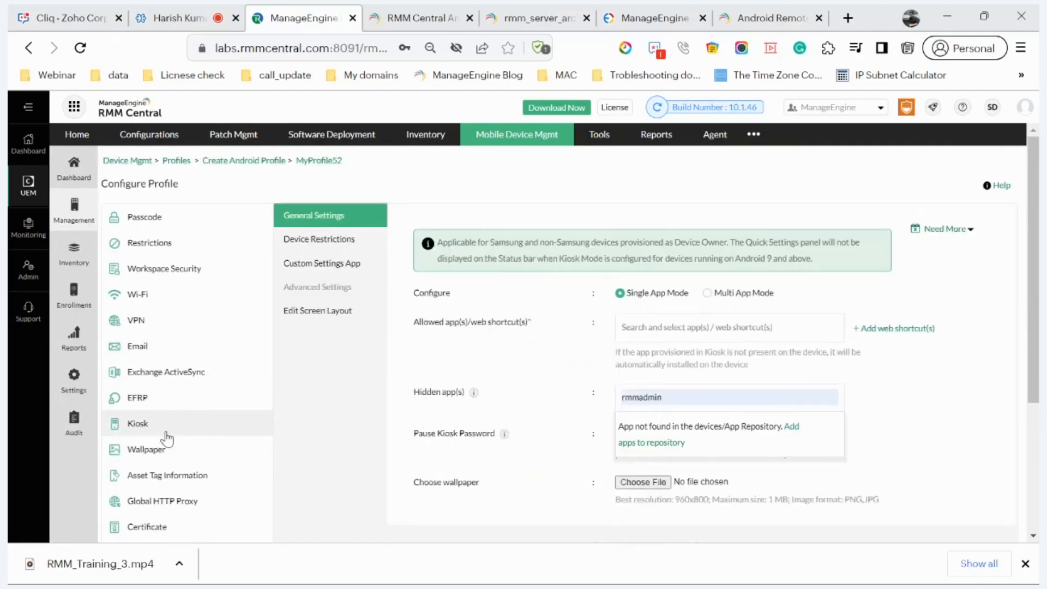
Step: Check the Kiosk options, Certificate and Web Shortcuts settings, then go to Groups & Devices
scroll(164, 436, "down", 3)
scroll(626, 425, "up", 3)
scroll(626, 425, "down", 3)
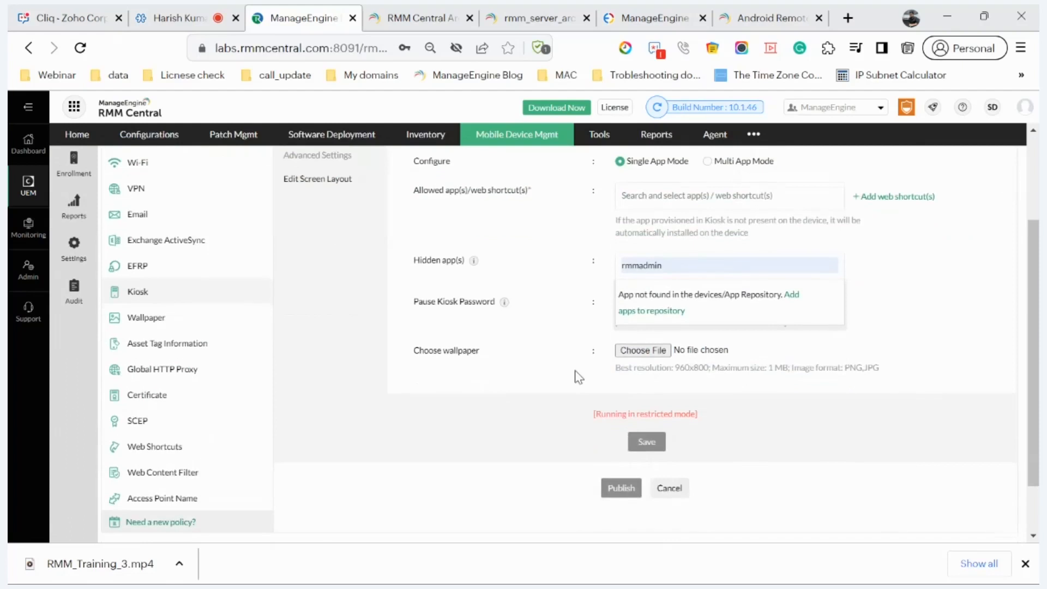
scroll(218, 437, "up", 2)
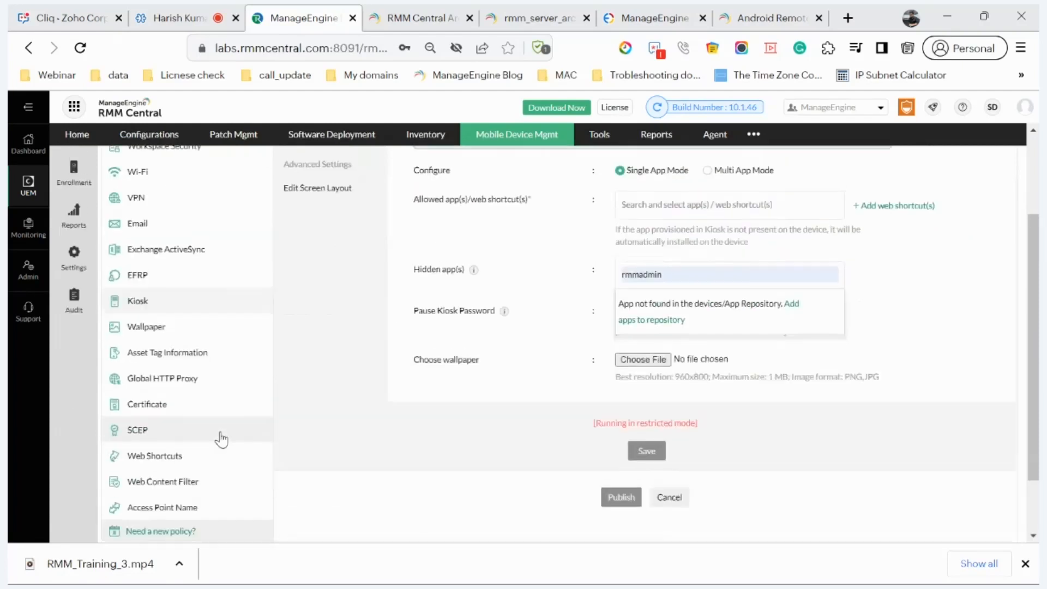
left_click(180, 406)
scroll(182, 410, "down", 2)
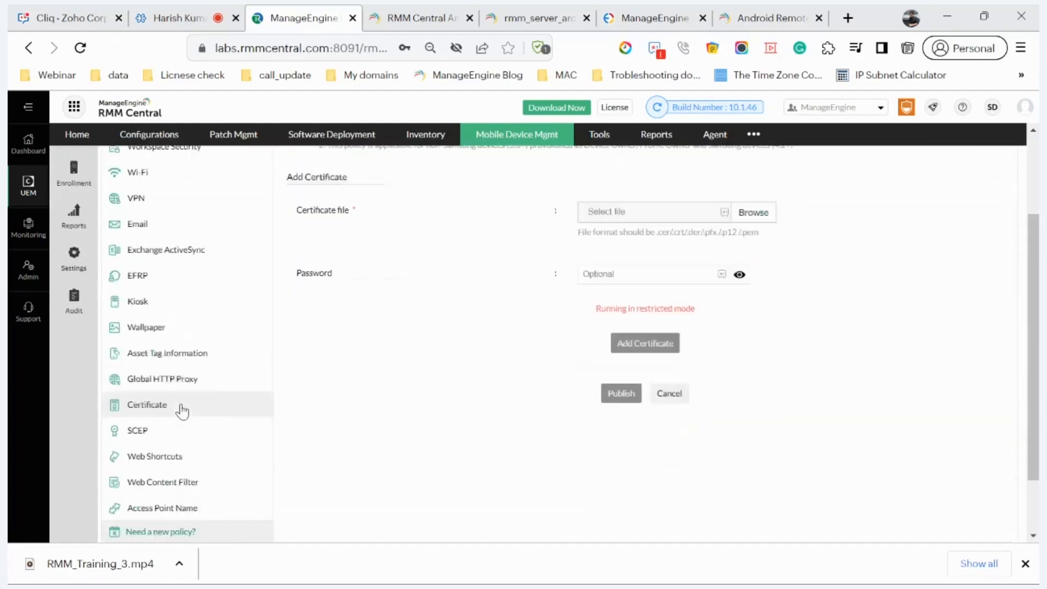
left_click(170, 463)
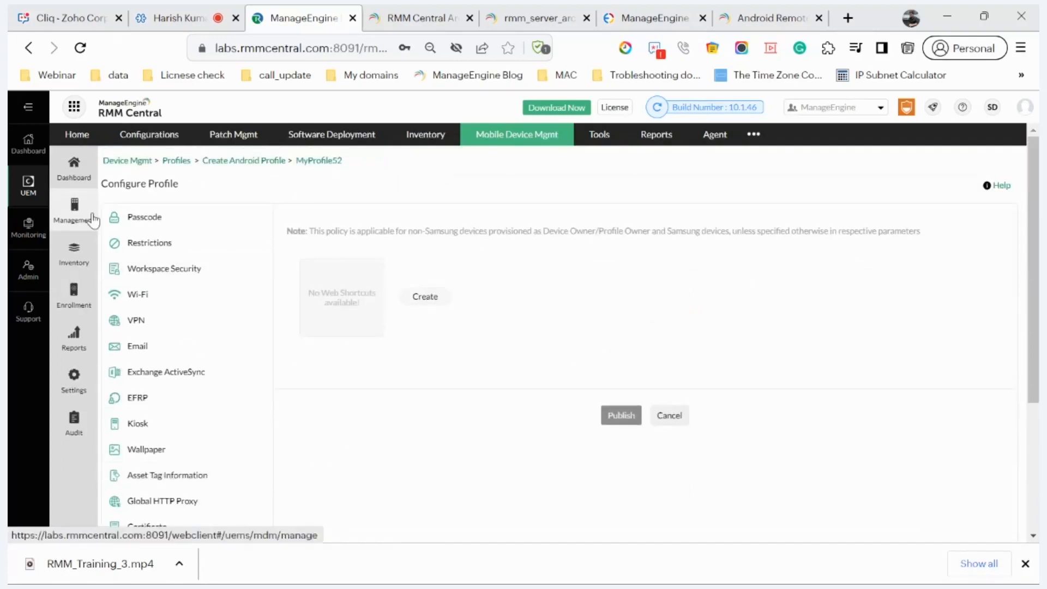
left_click(74, 214)
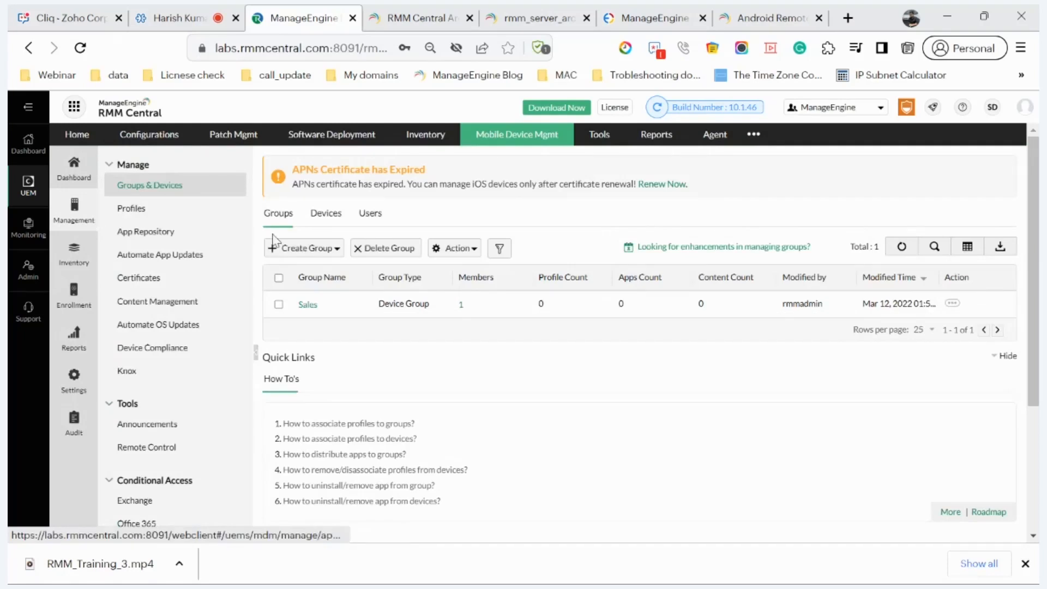
Step: Check the App Repository's Add App options, then tick Automate Store App Updates
left_click(181, 233)
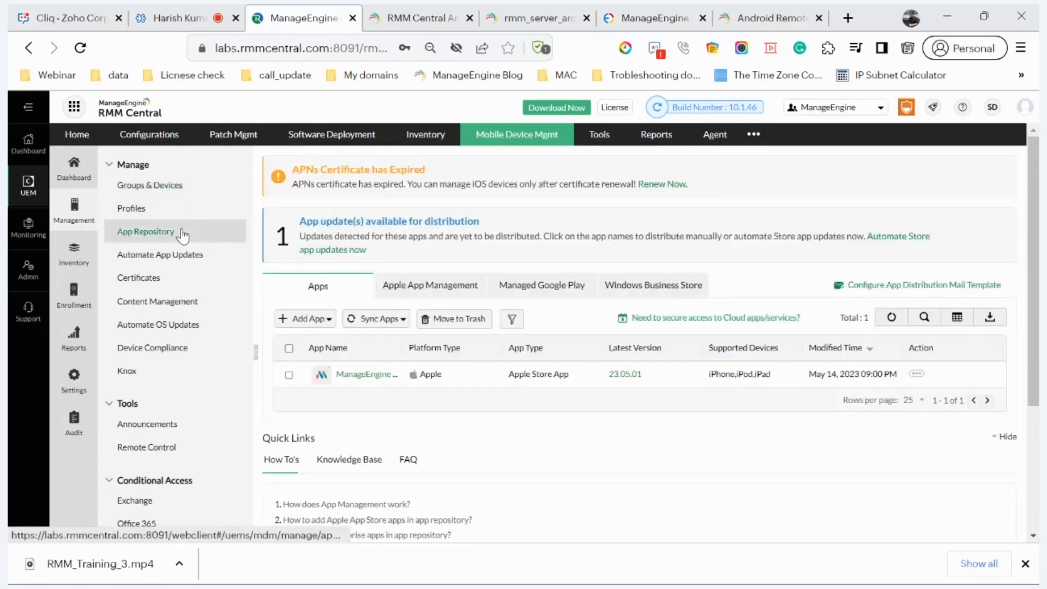
left_click(323, 320)
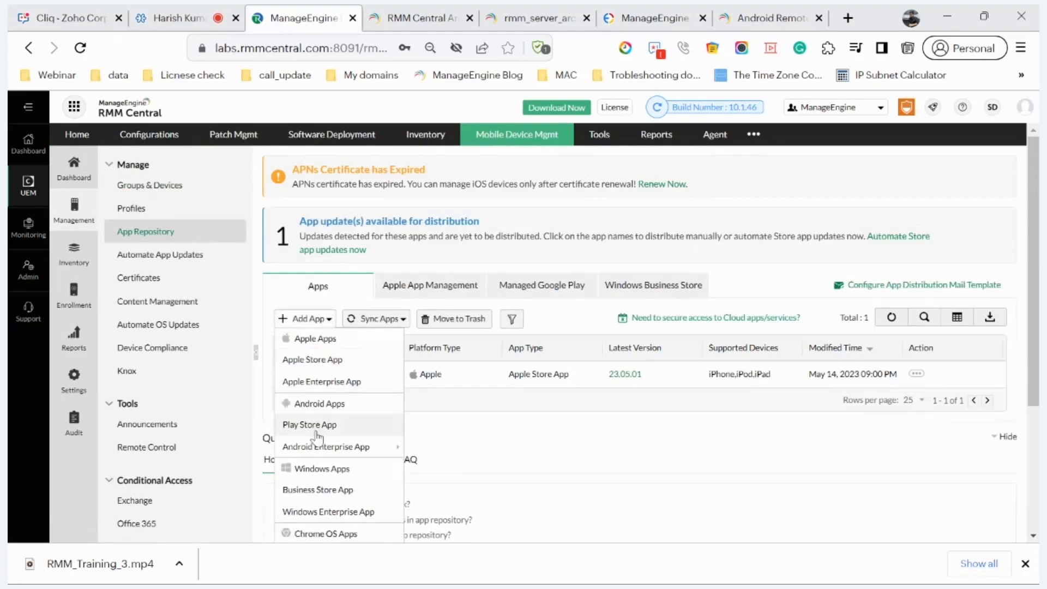
mouse_move(371, 446)
scroll(371, 448, "down", 1)
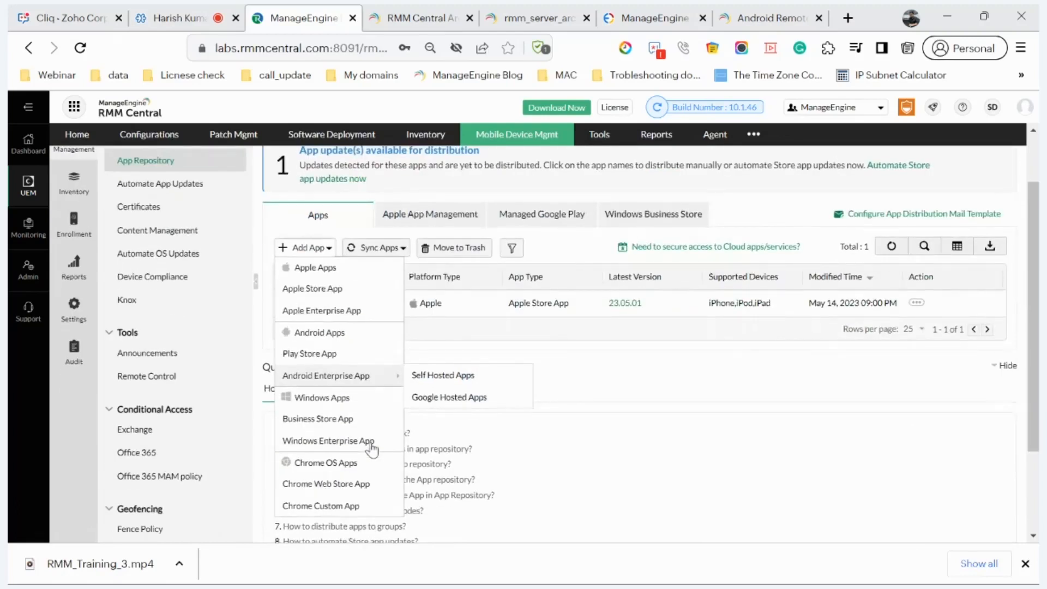
left_click(185, 185)
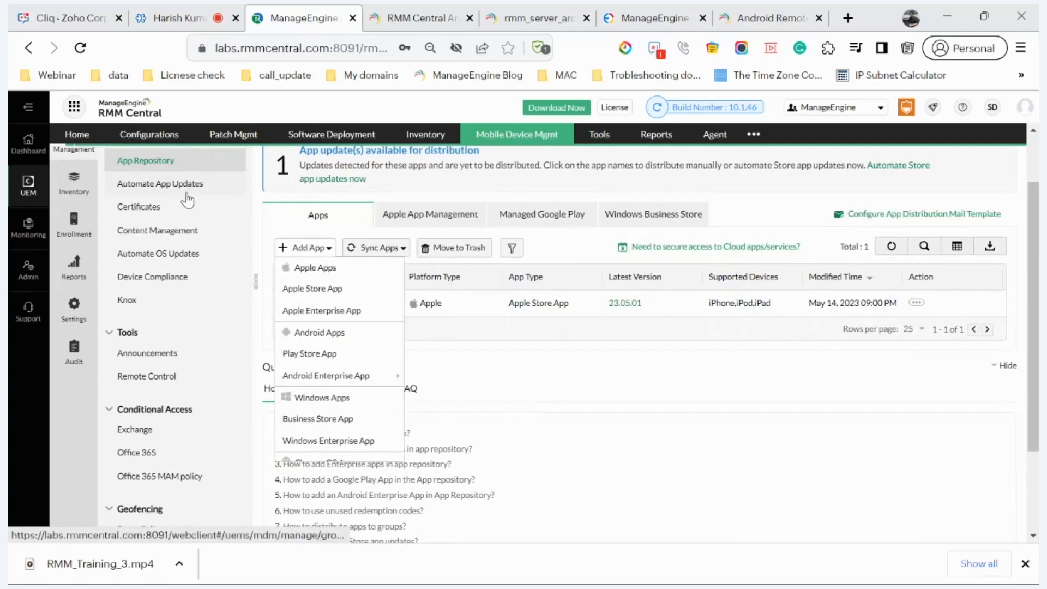
left_click_drag(321, 181, 325, 170)
left_click(323, 171)
left_click(322, 173)
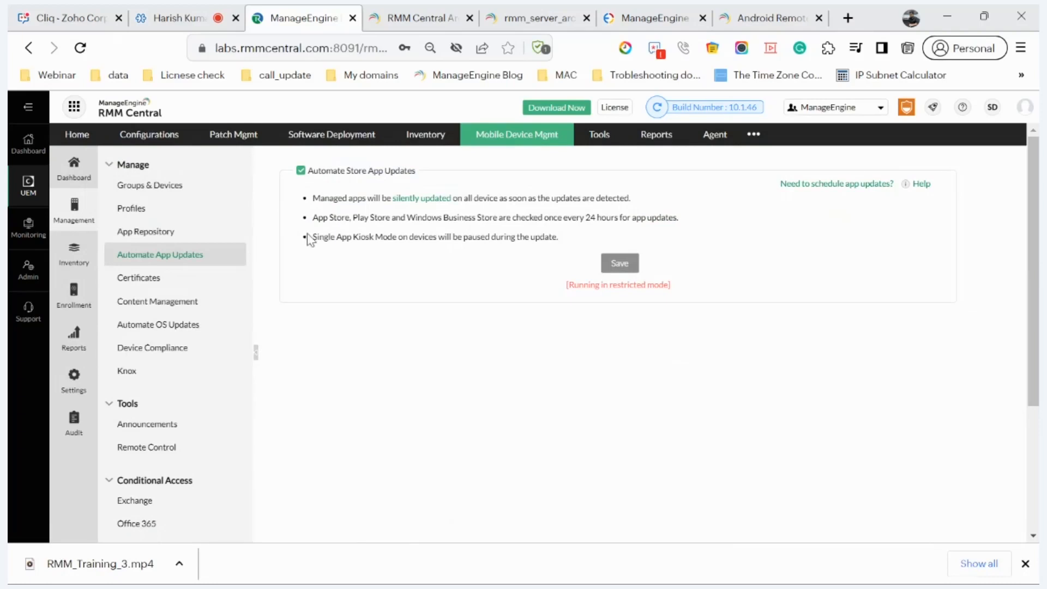
Step: Try adding content, dismiss the restricted-mode alert, and open Automate OS Updates
left_click(140, 301)
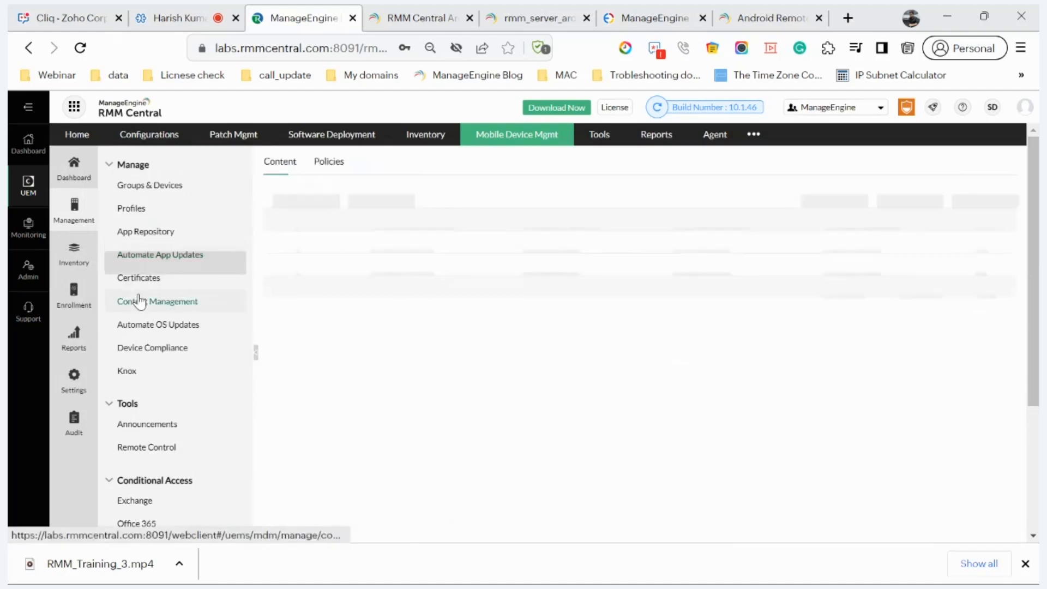
left_click(281, 193)
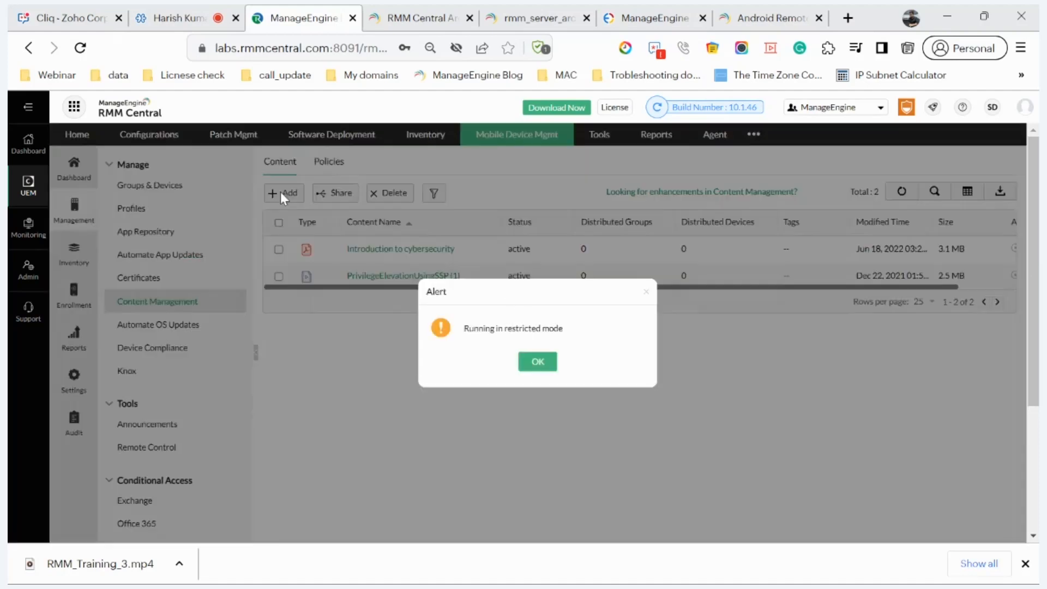
left_click(532, 362)
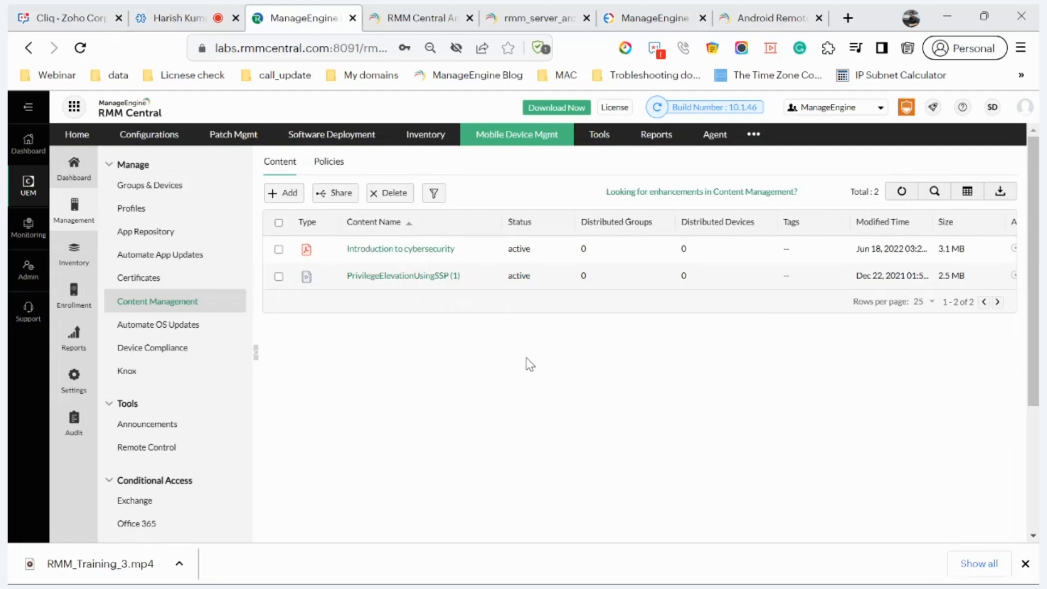
left_click(143, 328)
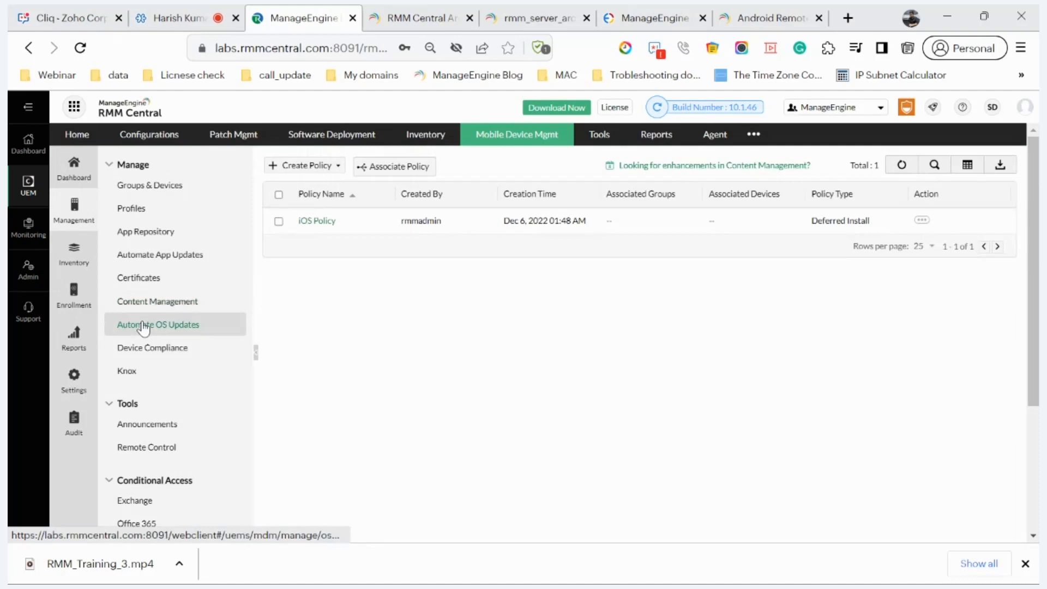
left_click(309, 166)
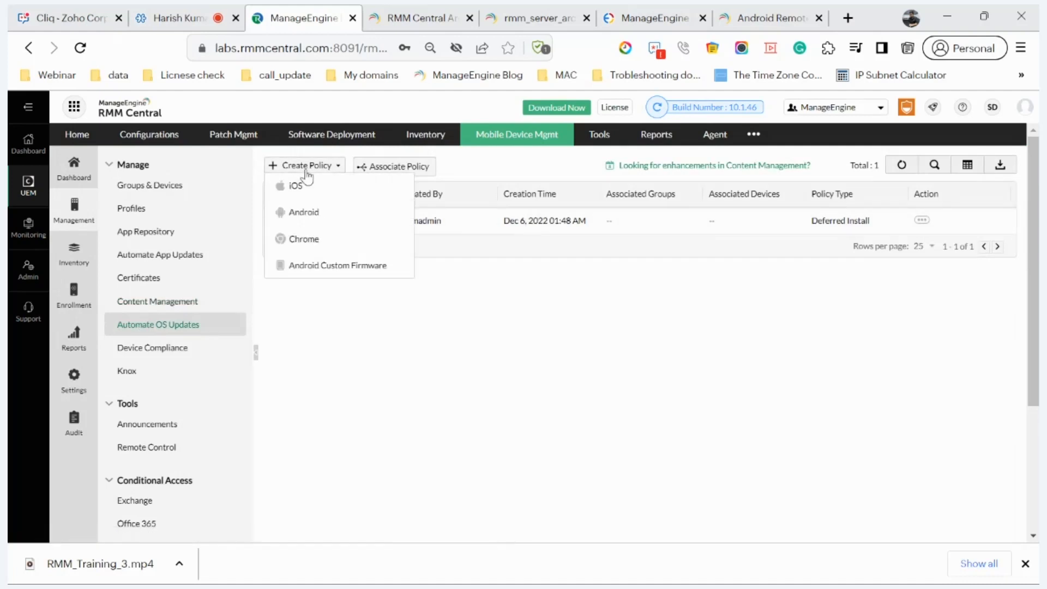
left_click(303, 213)
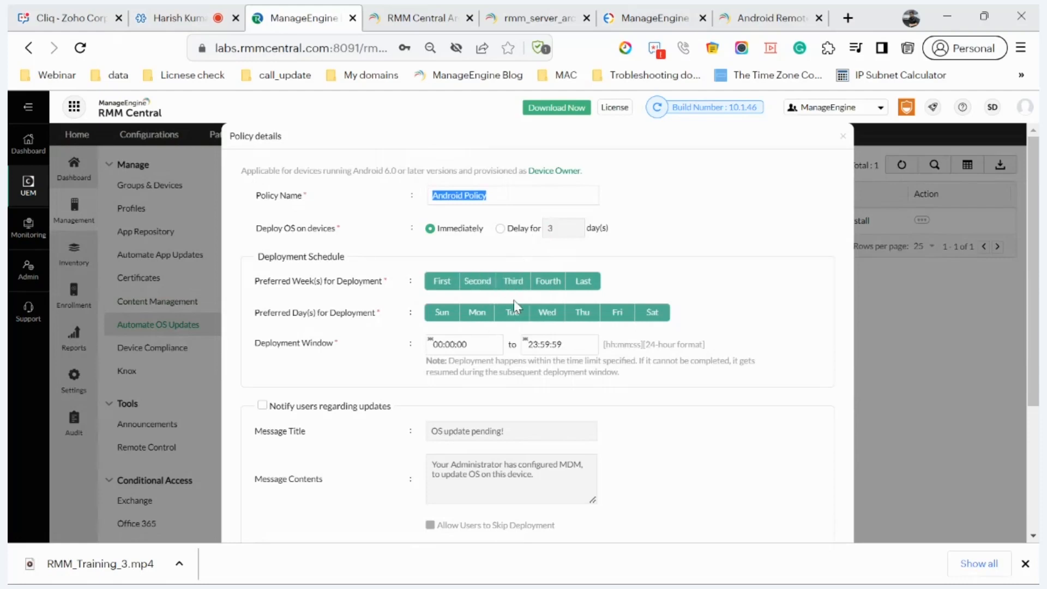
scroll(486, 354, "down", 3)
scroll(485, 352, "up", 2)
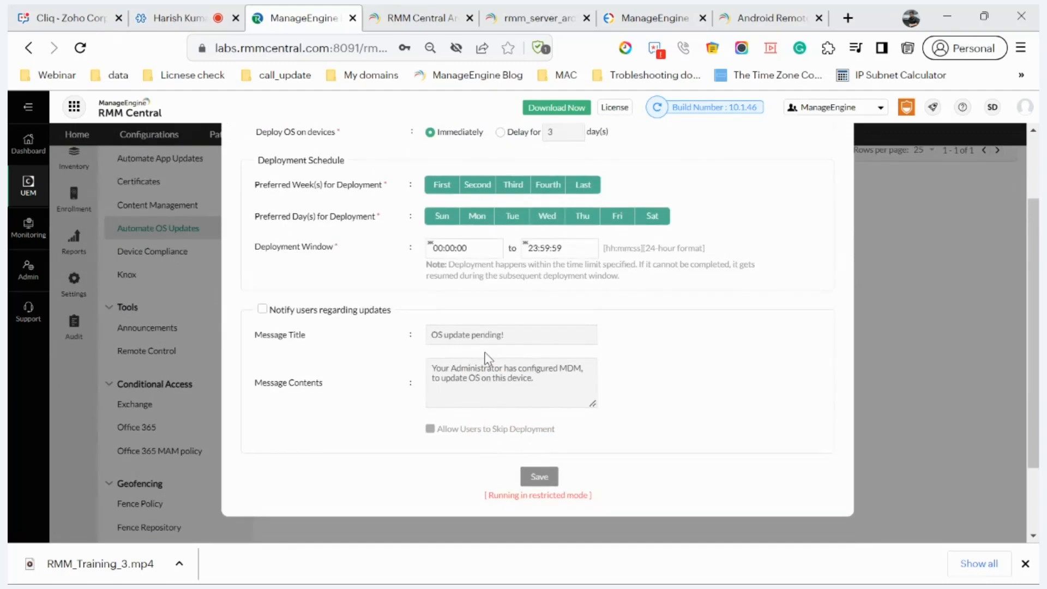
scroll(486, 357, "up", 1)
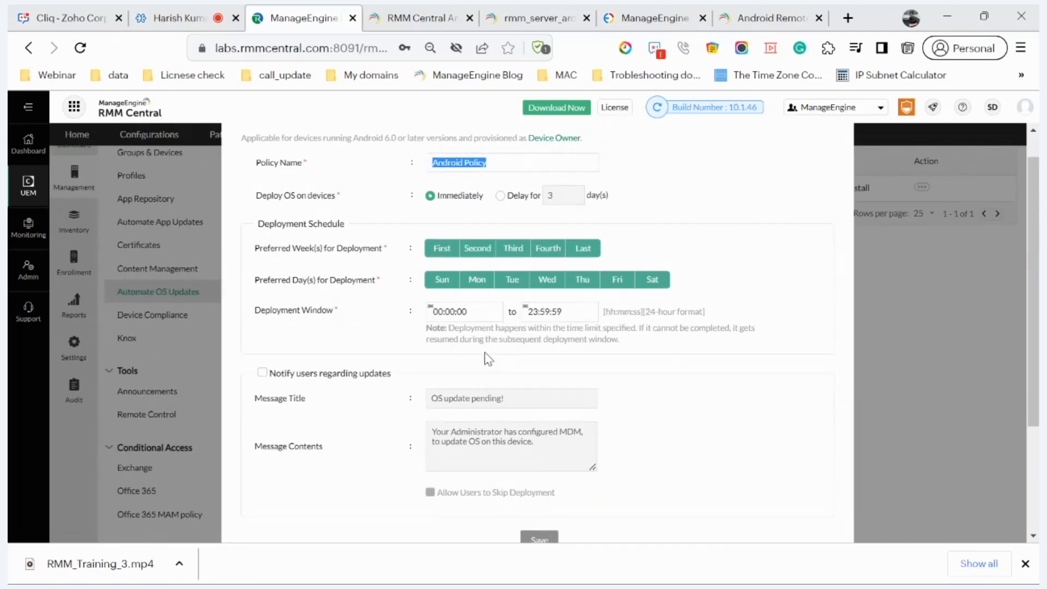
scroll(487, 358, "down", 2)
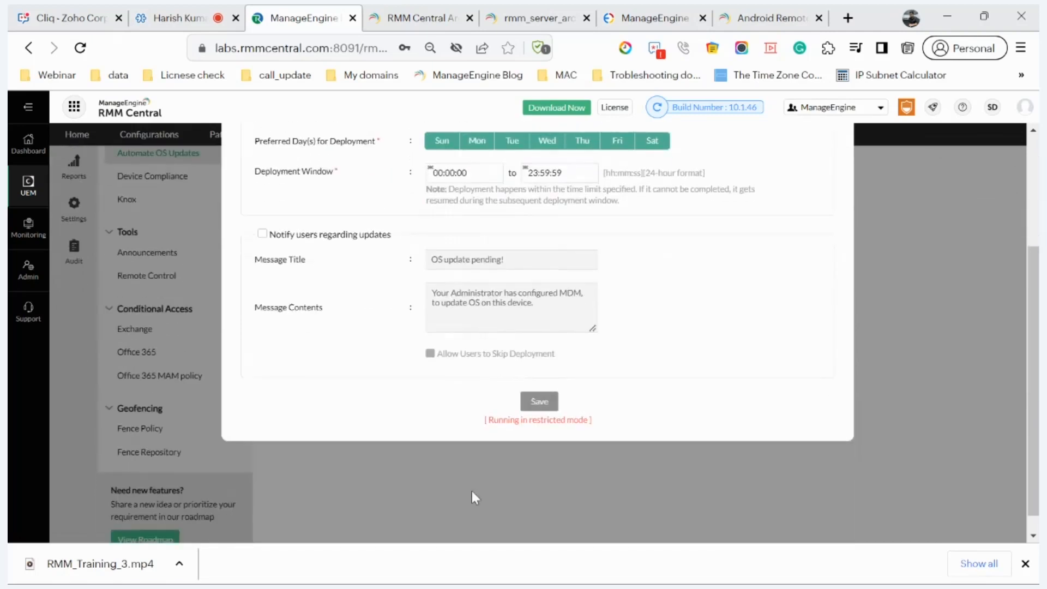
left_click(472, 491)
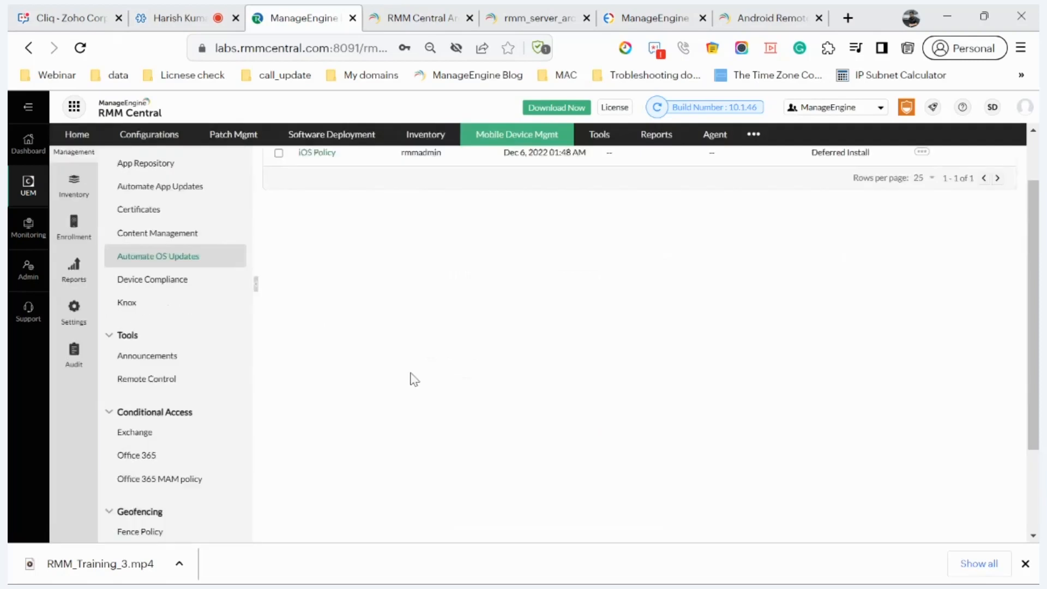
Step: Open Announcements and start creating a new announcement
left_click(116, 380)
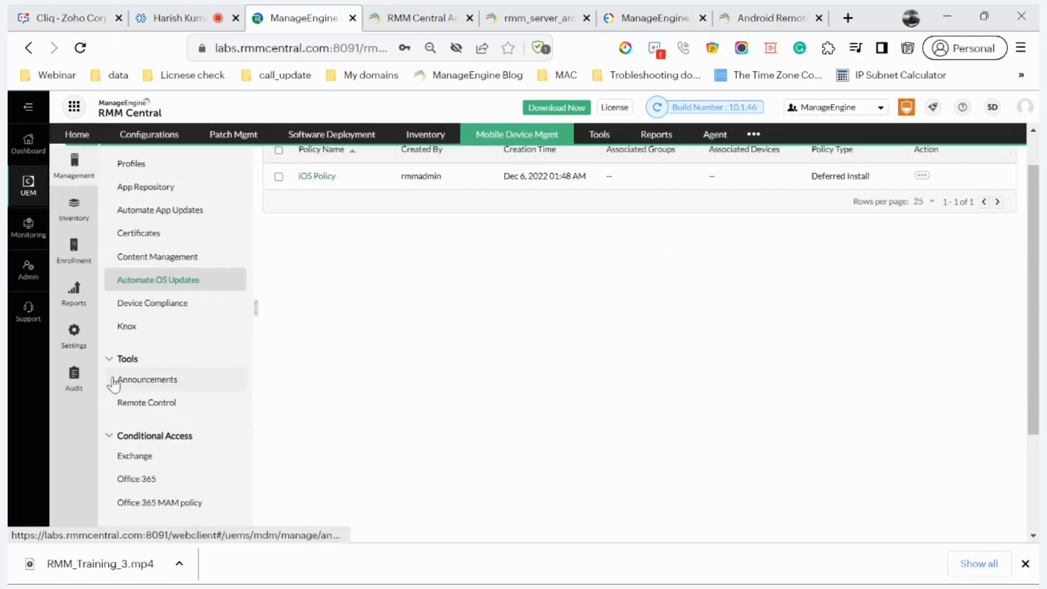
left_click(608, 374)
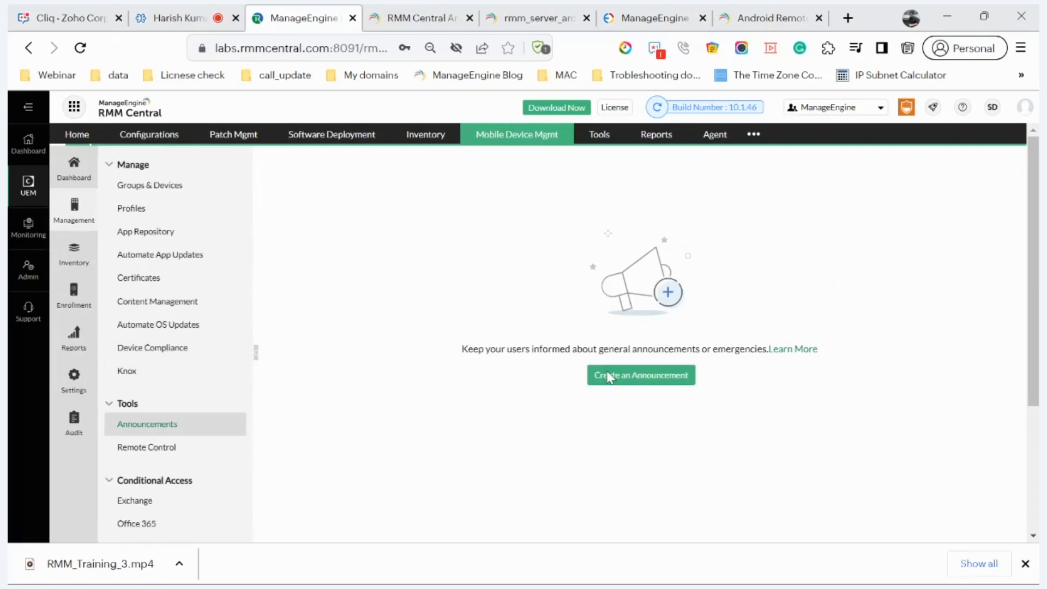
scroll(608, 371, "down", 5)
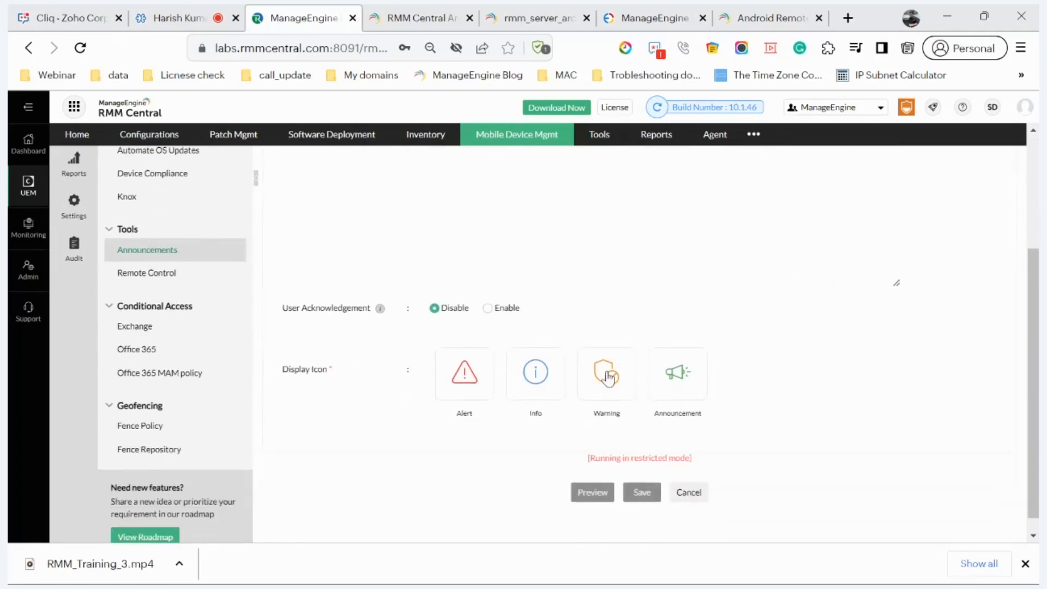
Step: Open the mobile Remote Control page, list the Watch video platforms, and go to the Android Remote tab
left_click(136, 272)
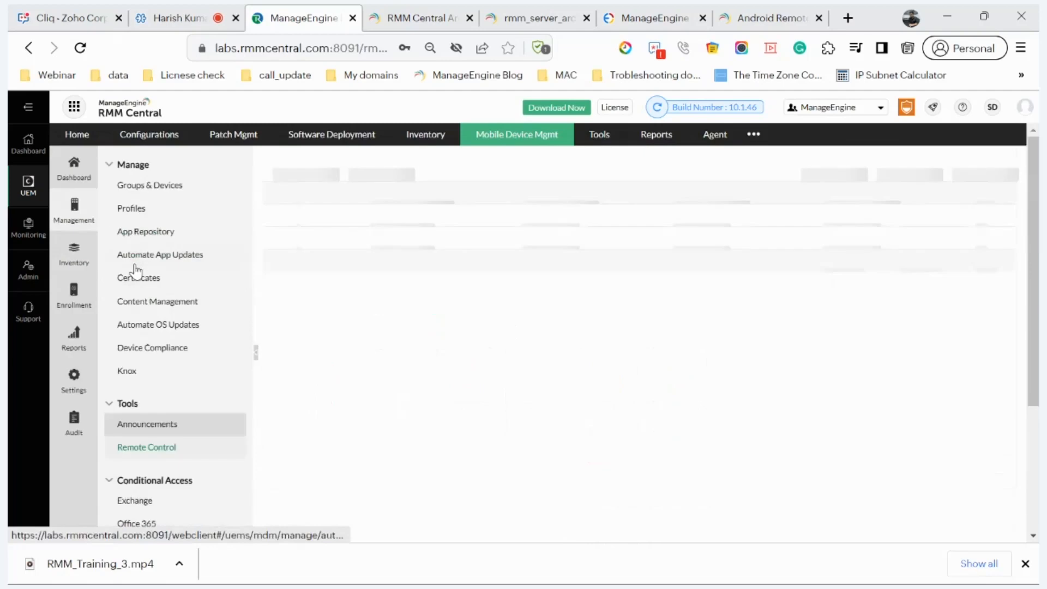
left_click(391, 170)
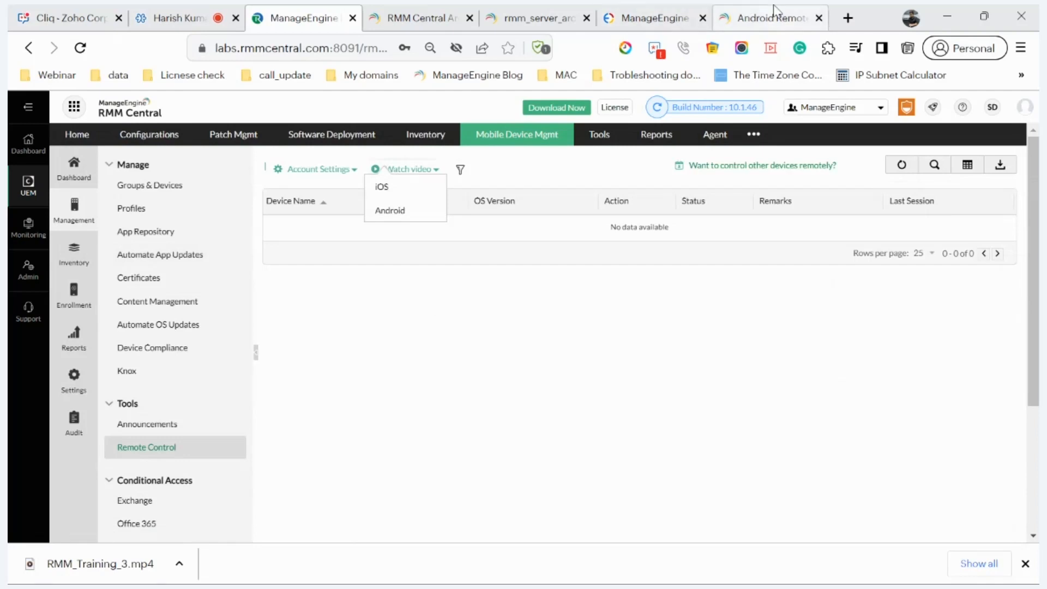
left_click(745, 12)
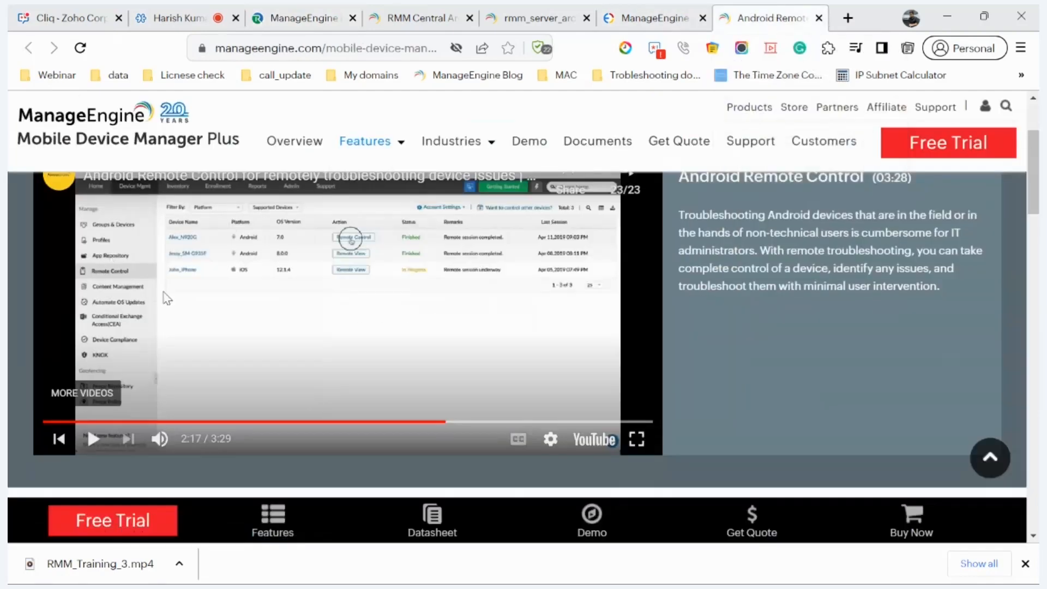
Step: Watch the Android Remote Control demo video fullscreen, skipping ahead toward the end
left_click(637, 440)
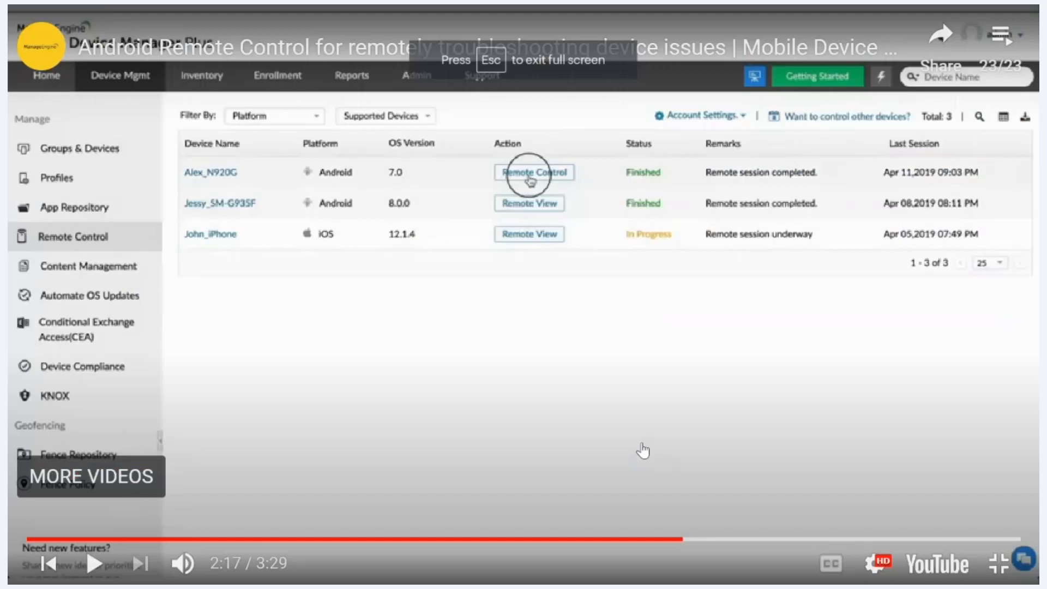
left_click(90, 570)
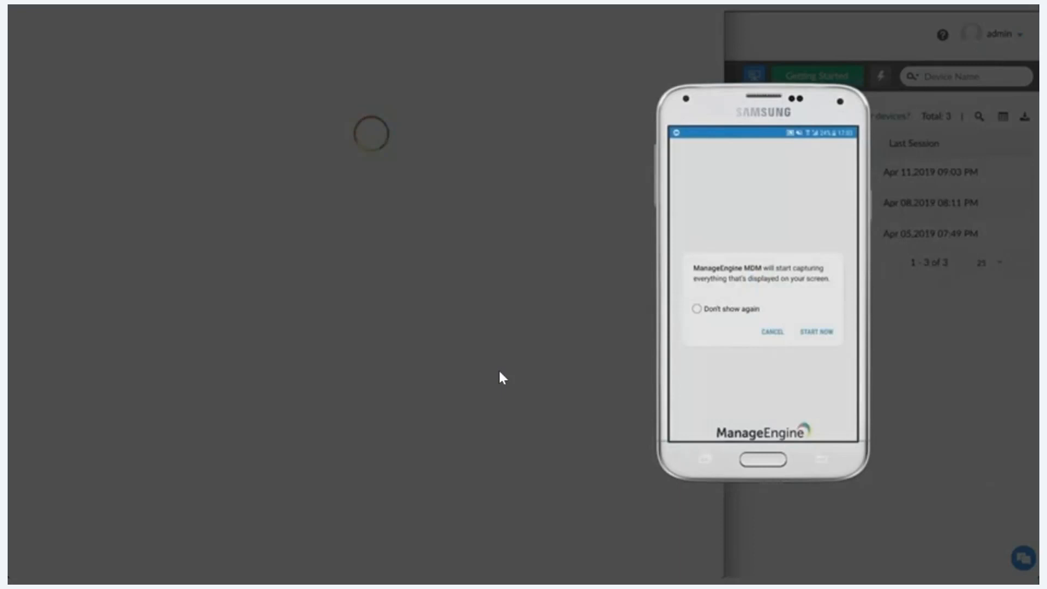
key("Right")
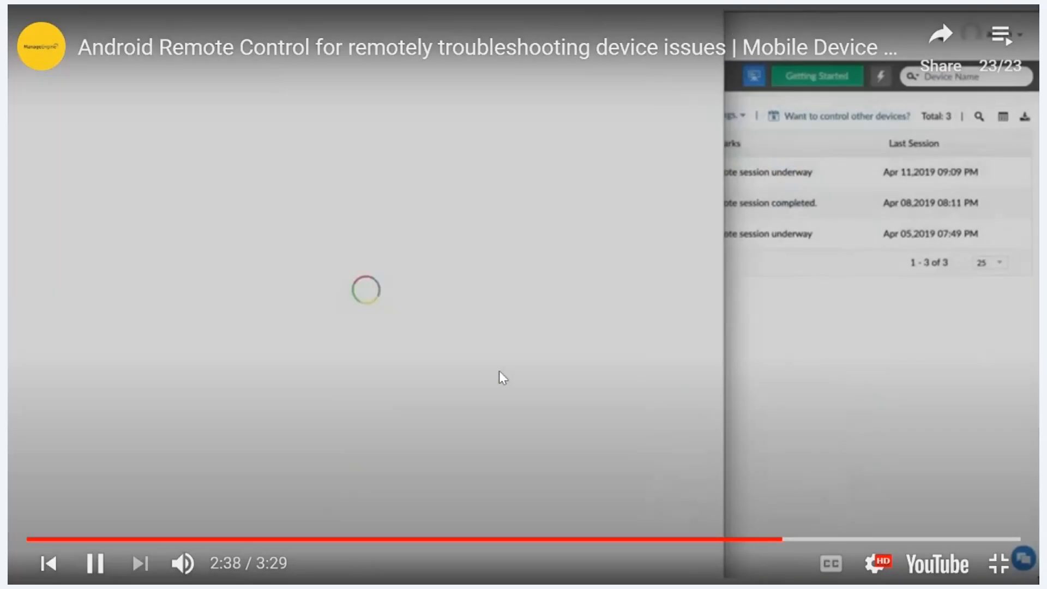
key("Right")
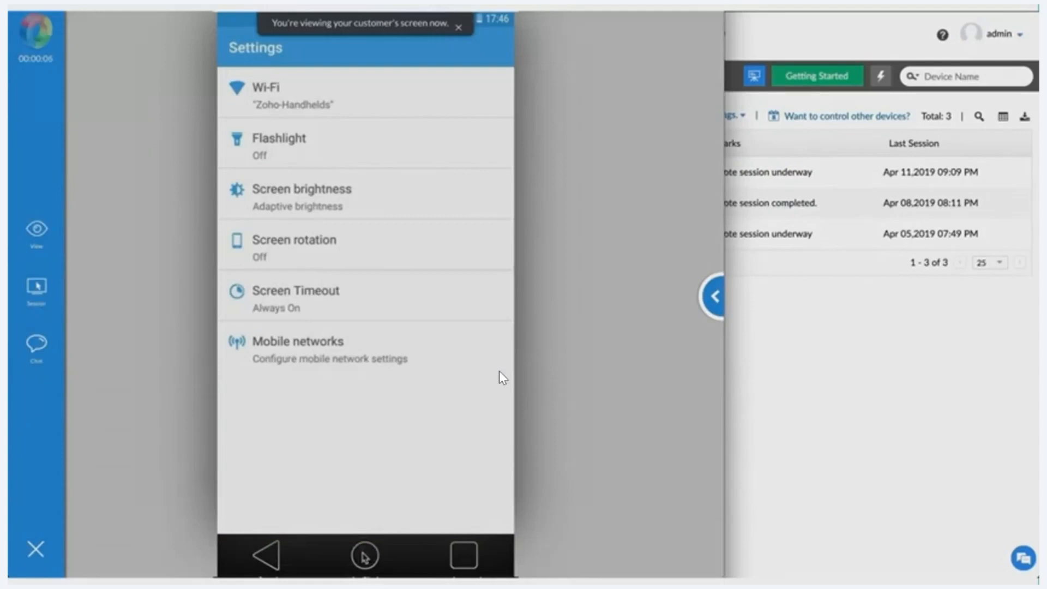
key("Right")
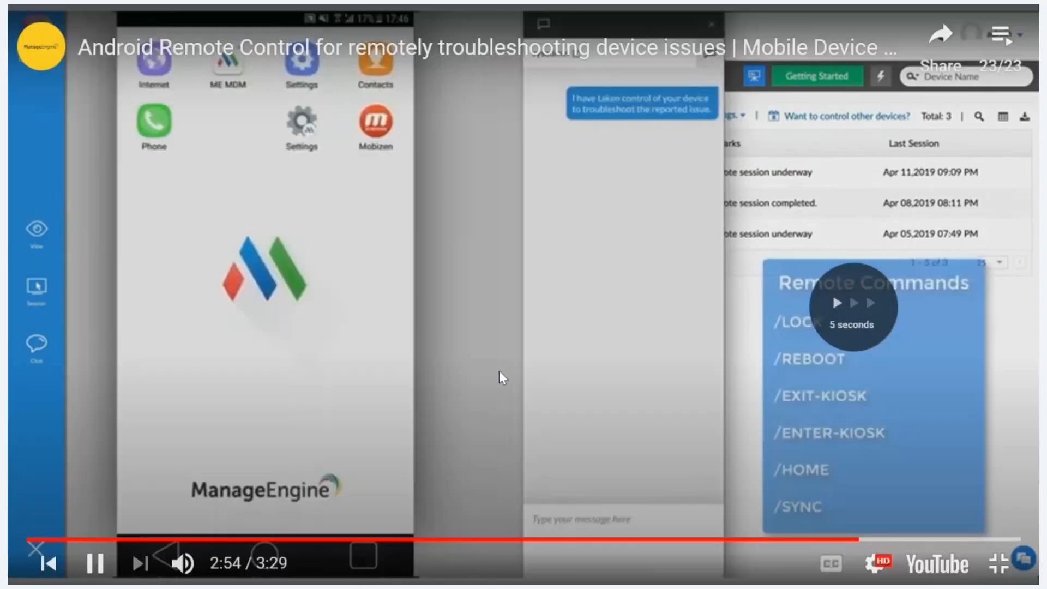
key("Right")
key("Right")
key("Right")
key("Right")
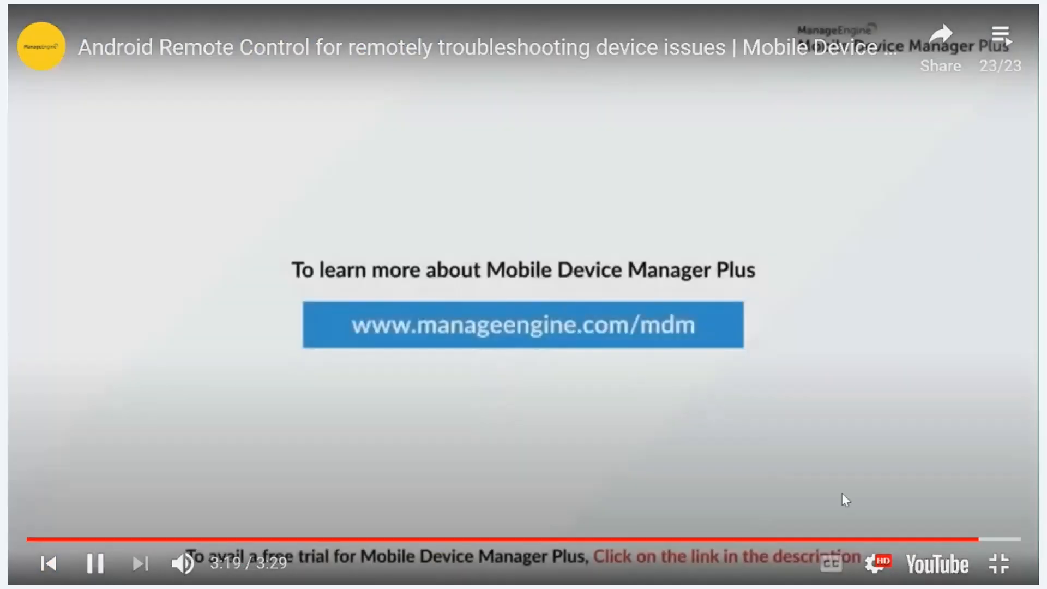
left_click(999, 564)
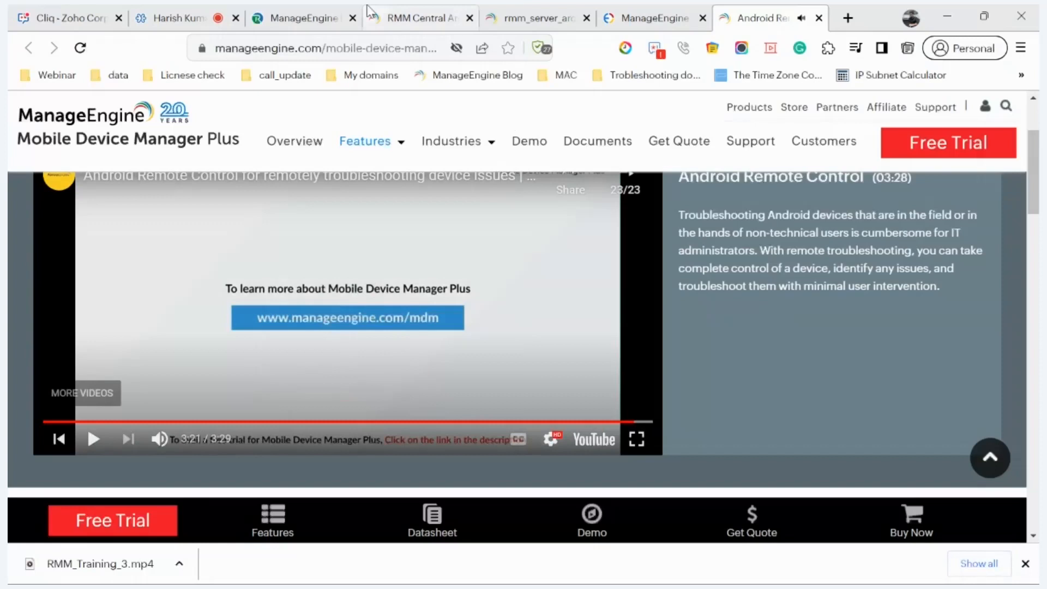
Step: Return to RMM Central and open the Geofencing Fence Policy page
left_click(299, 18)
scroll(252, 418, "down", 3)
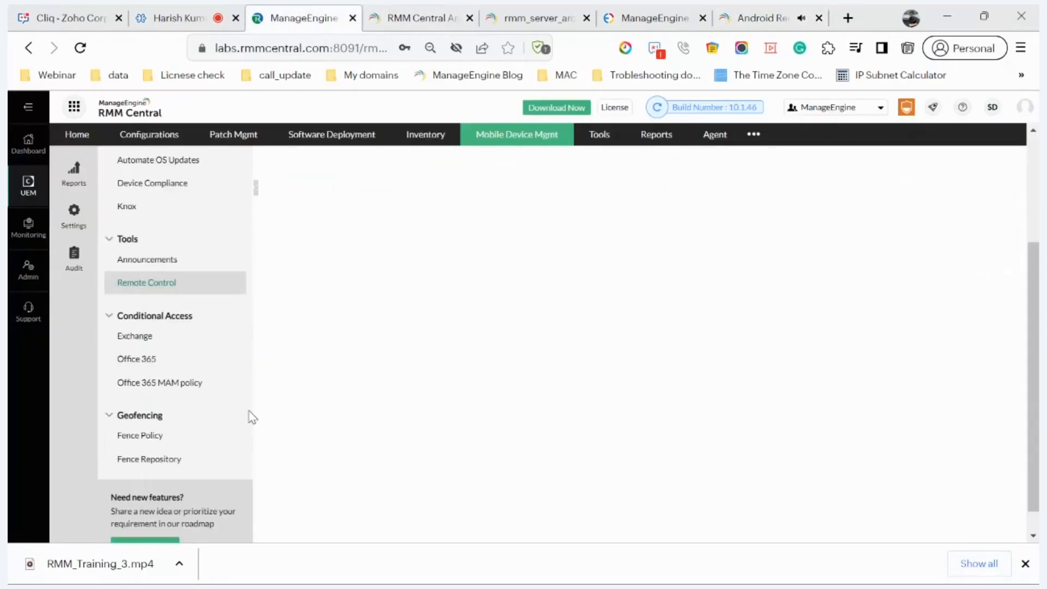
left_click(174, 433)
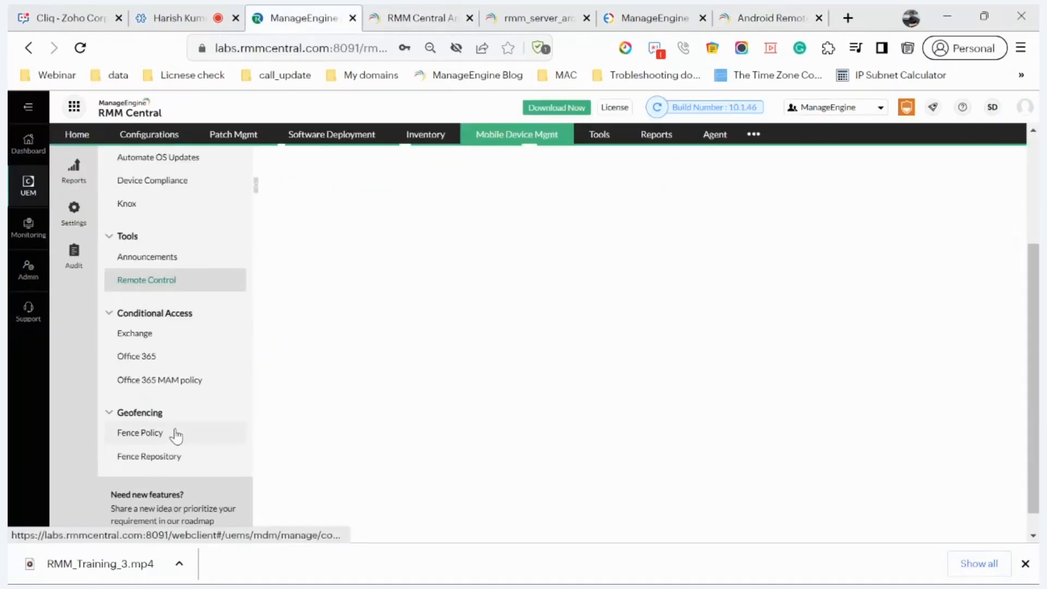
Step: Create a geofence policy whose action is After a day, Notify, Send e-mail to admin
scroll(176, 436, "up", 3)
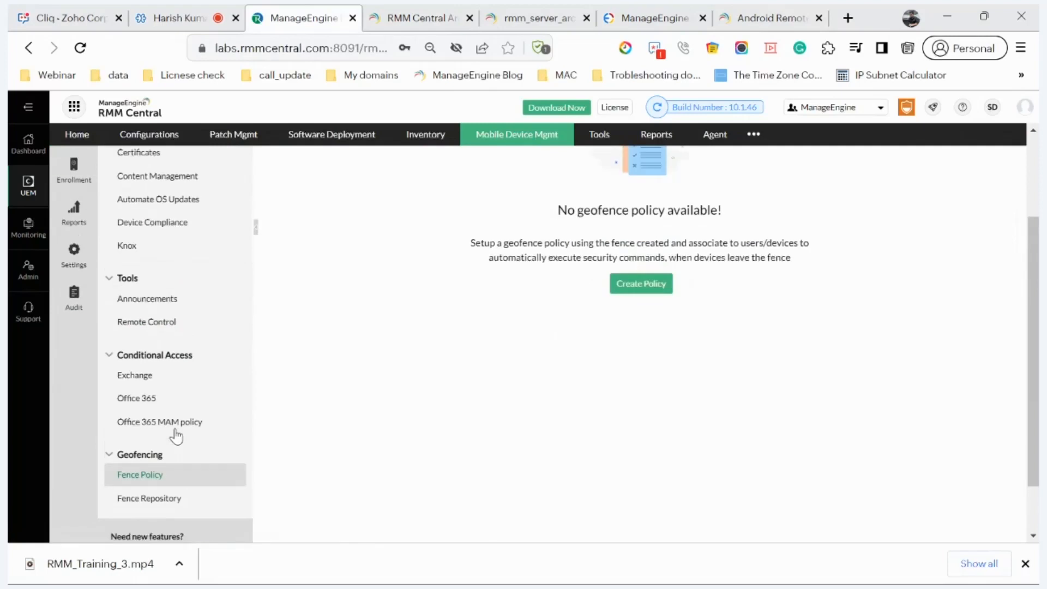
left_click(649, 412)
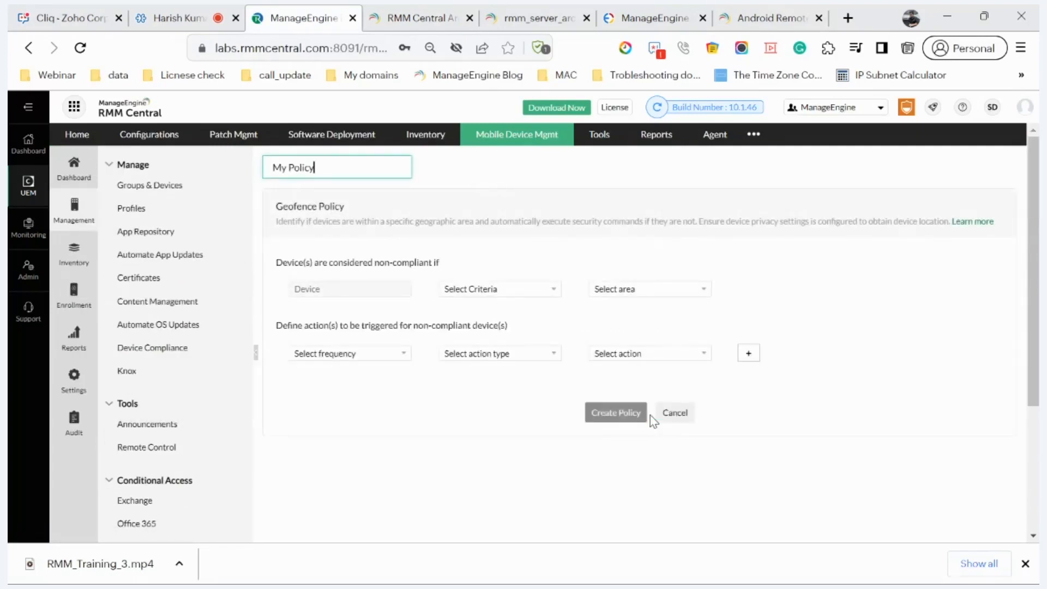
left_click(759, 358)
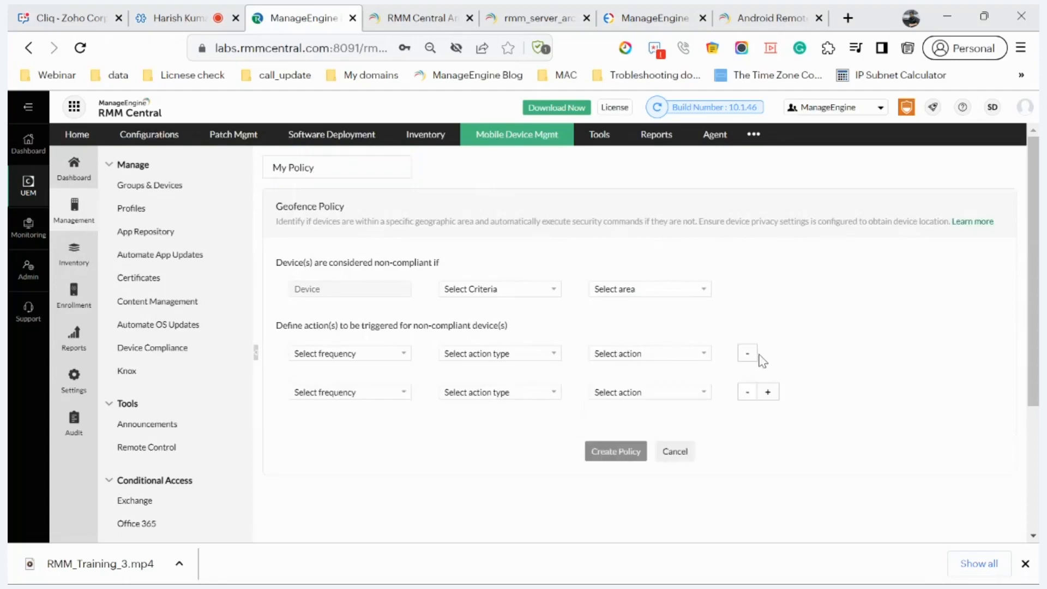
left_click(404, 354)
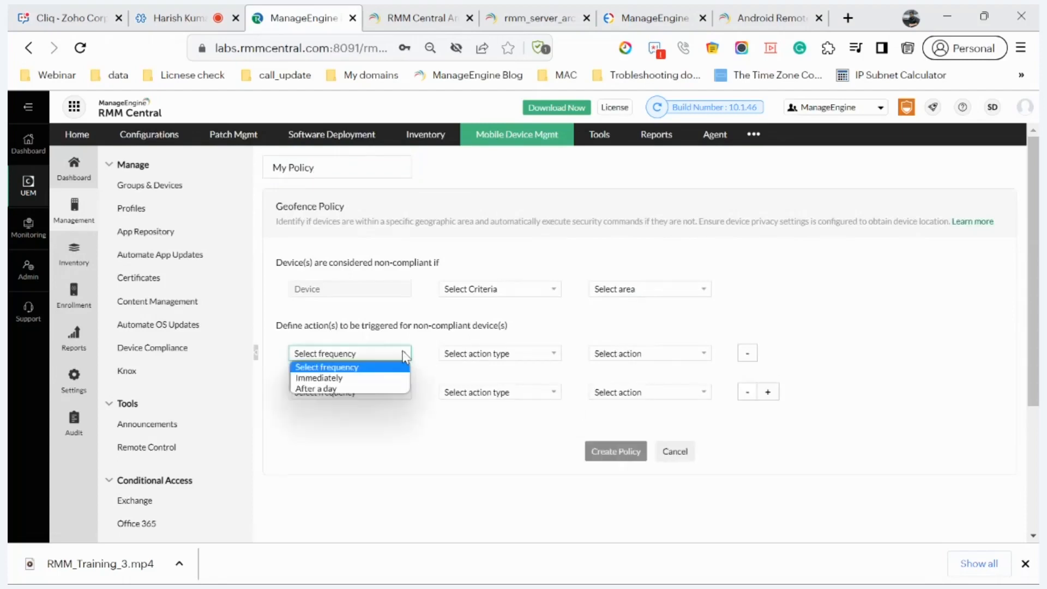
left_click(390, 389)
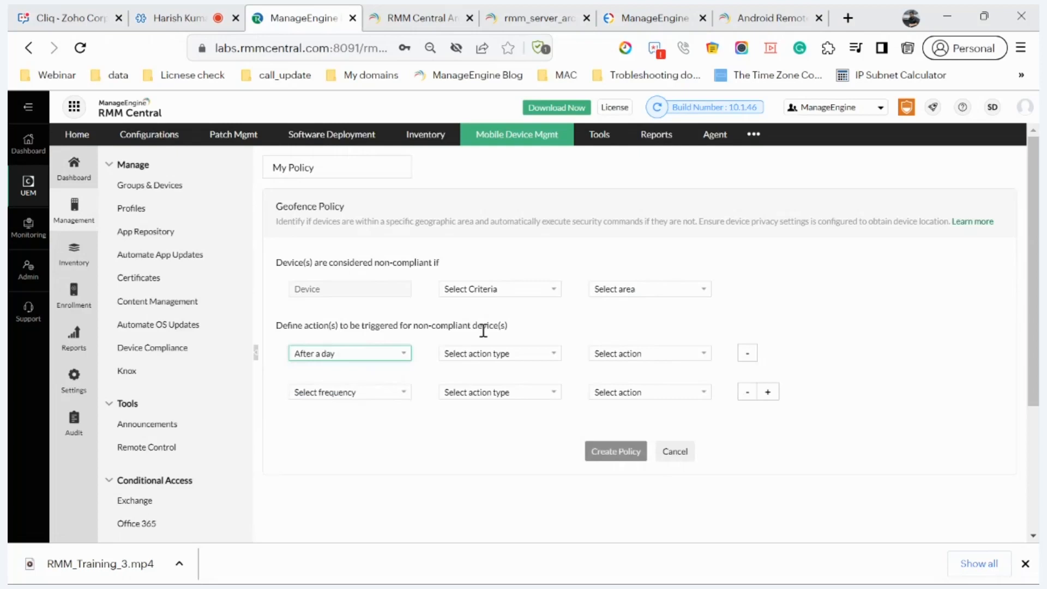
left_click(479, 352)
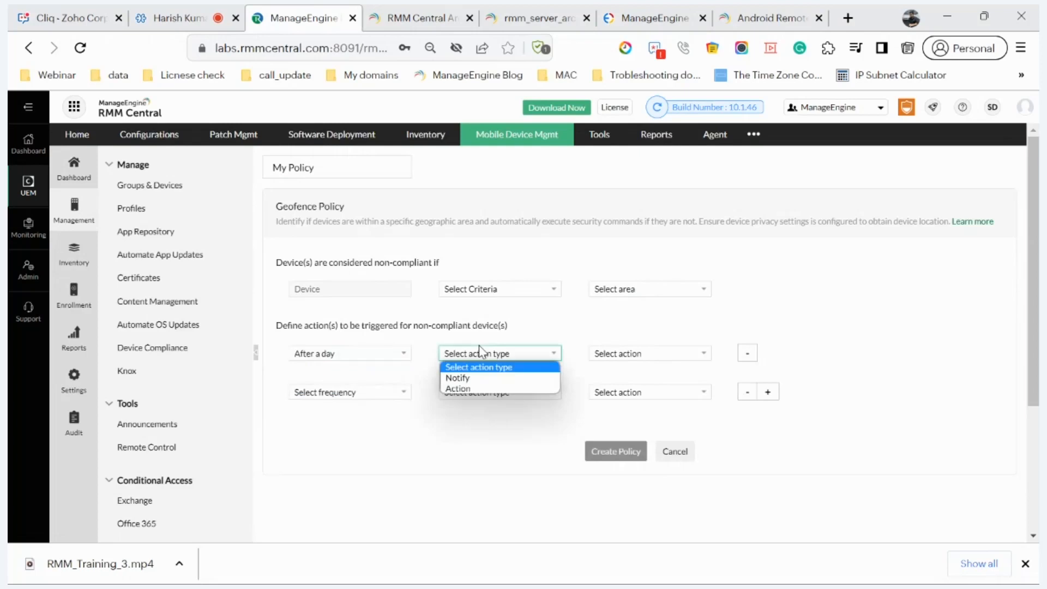
left_click(482, 378)
left_click(604, 355)
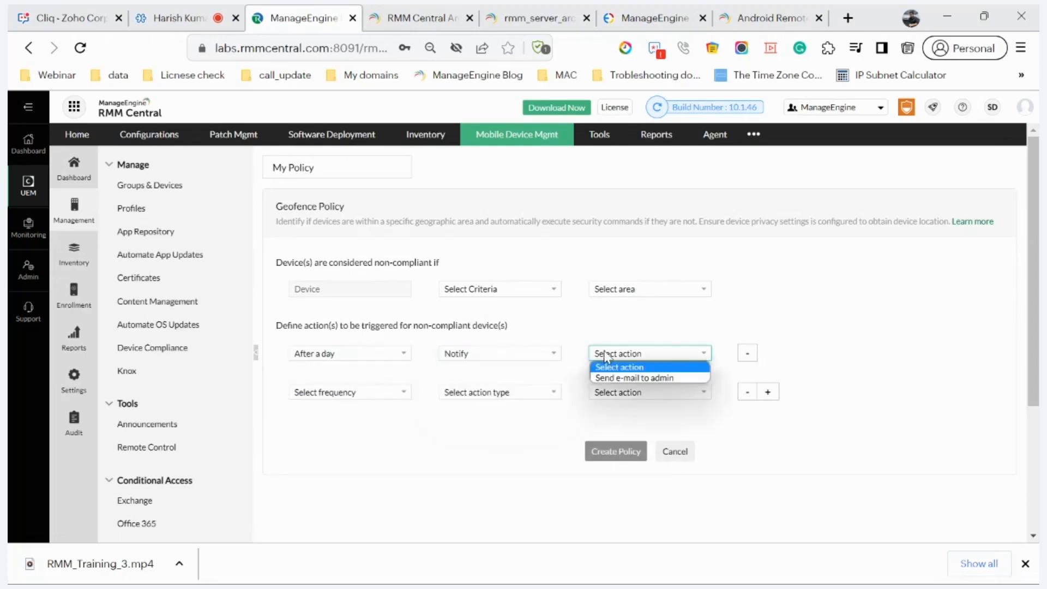
left_click(605, 379)
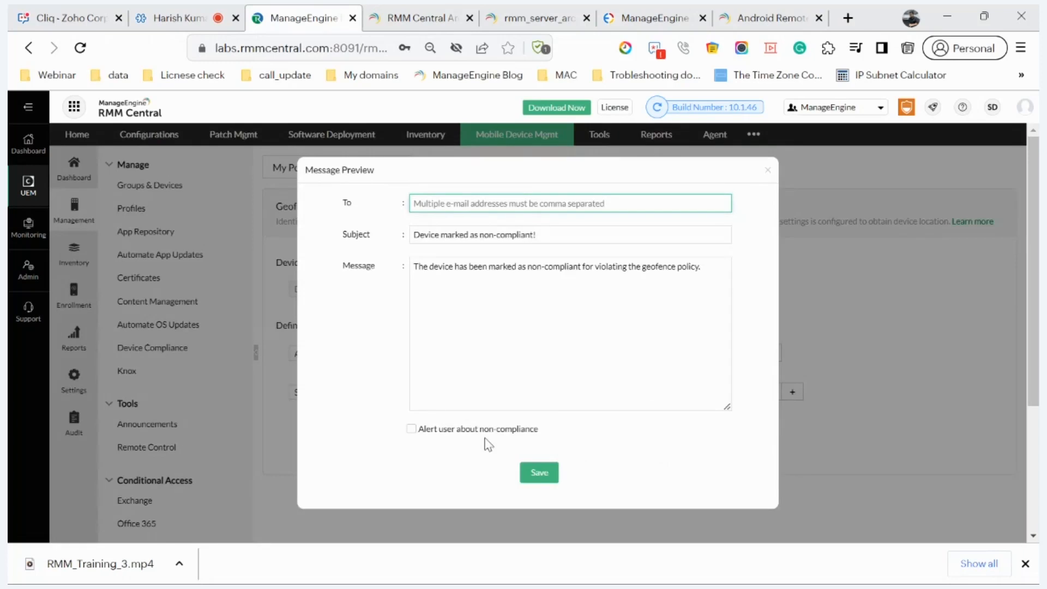
Step: Dismiss the e-mail preview and open the Office 365 Conditional Access page
key("Escape")
scroll(234, 439, "down", 3)
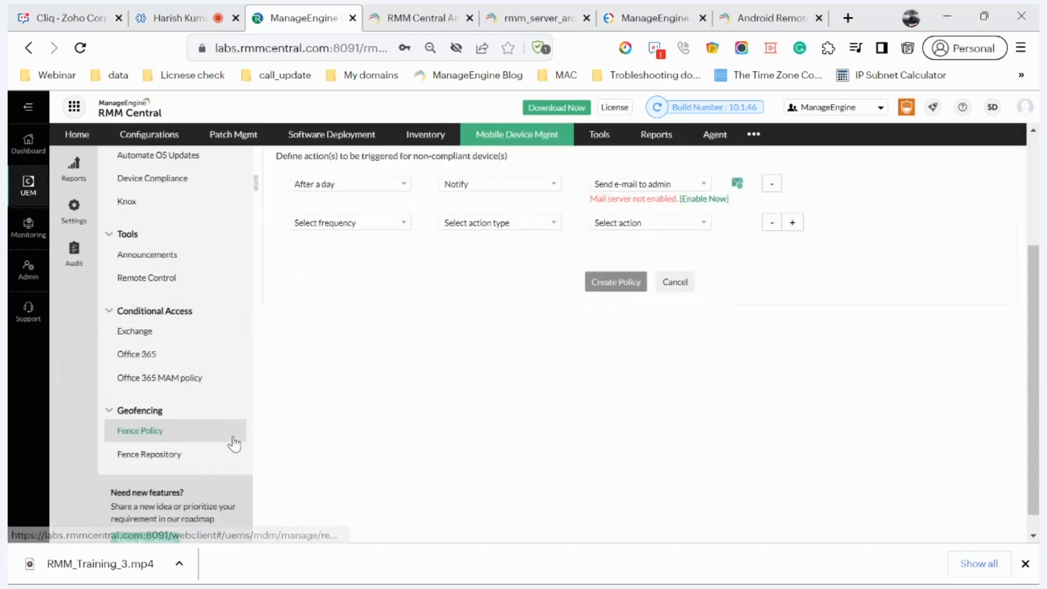
left_click(128, 355)
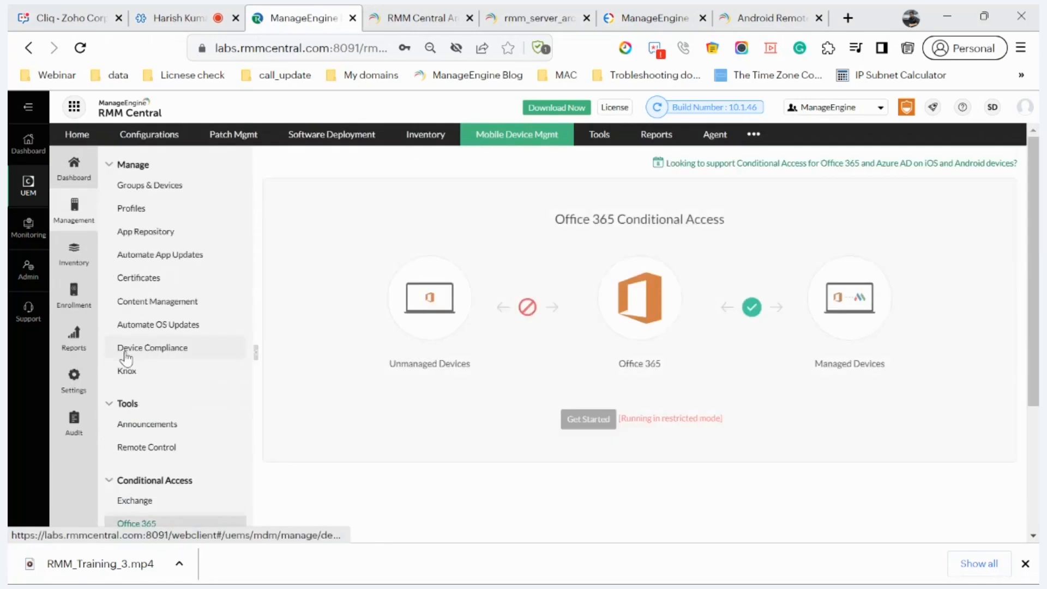
scroll(126, 358, "down", 1)
scroll(126, 359, "up", 1)
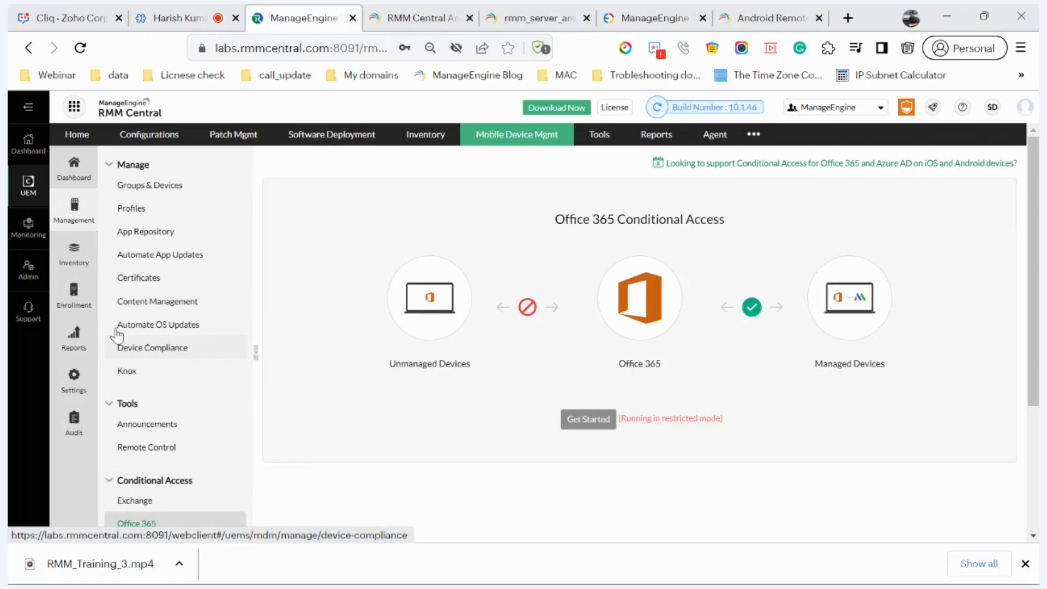
Step: Open the iPhone 2G device from the mobile inventory and view its geo-tracking location
left_click(82, 268)
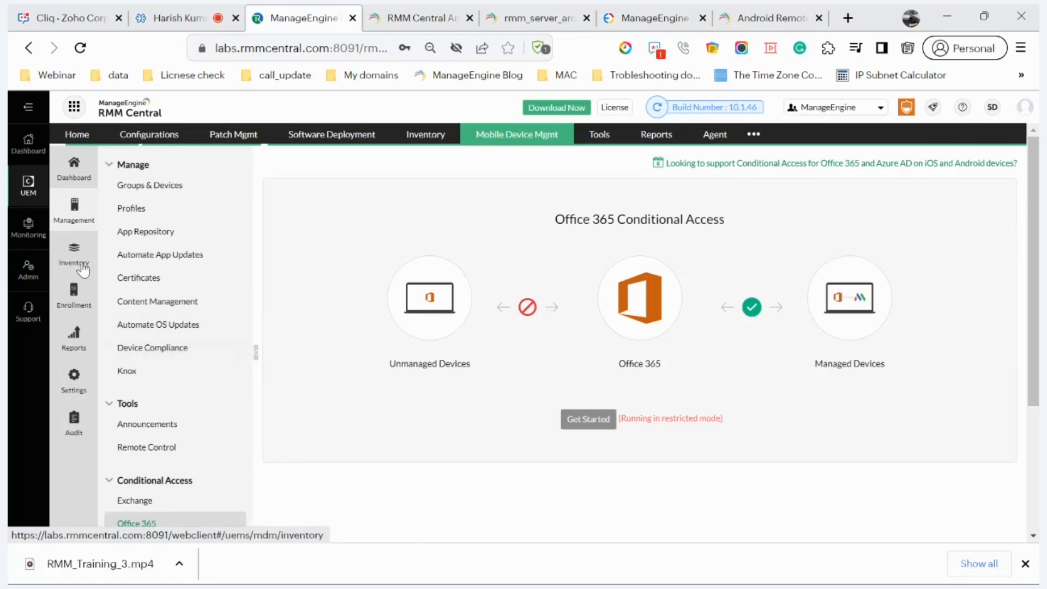
scroll(350, 425, "down", 2)
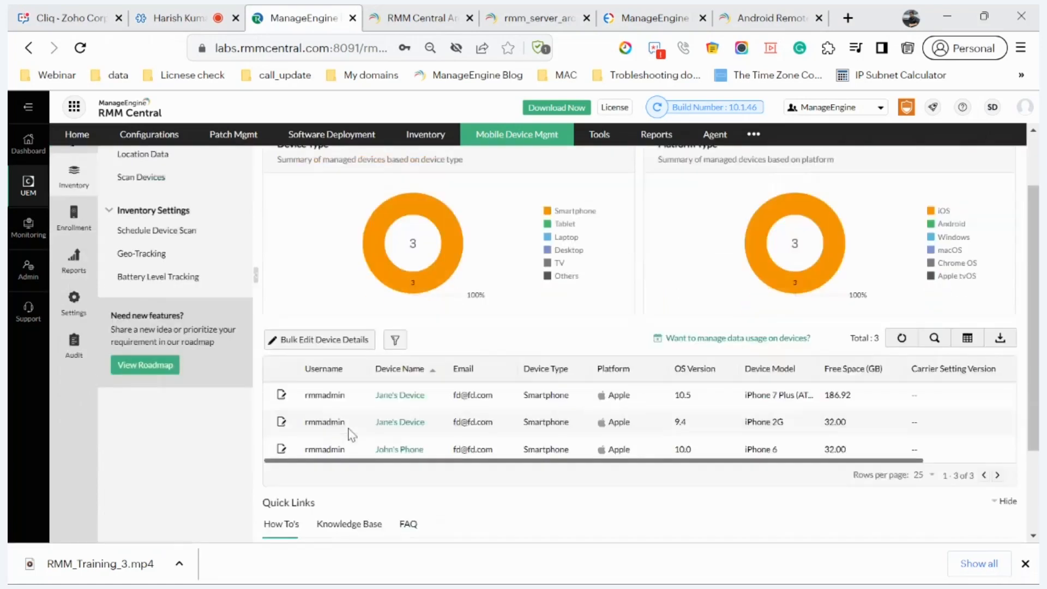
scroll(350, 435, "down", 1)
left_click(400, 354)
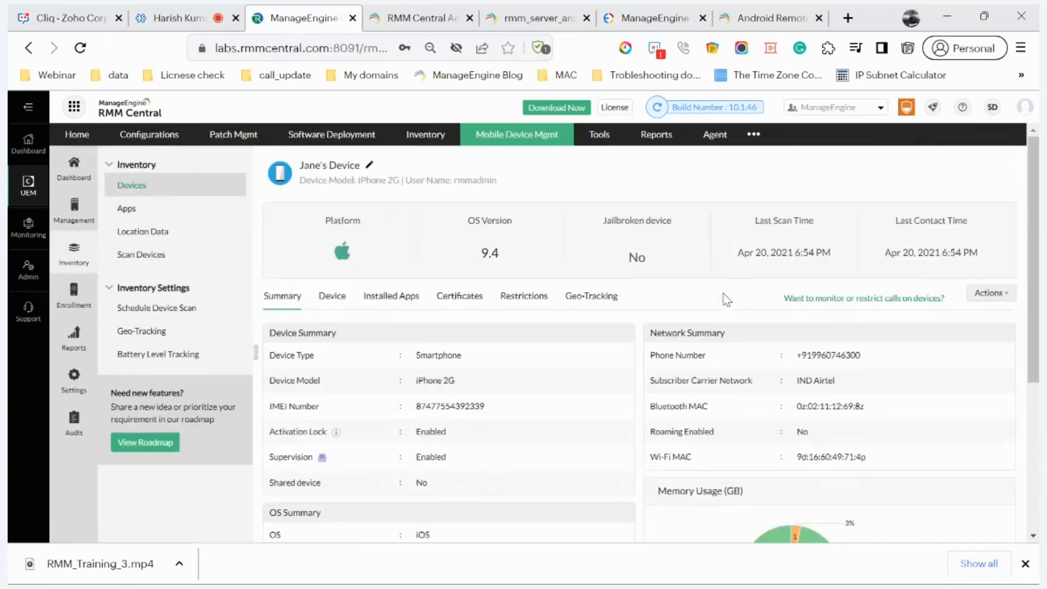
left_click(1005, 295)
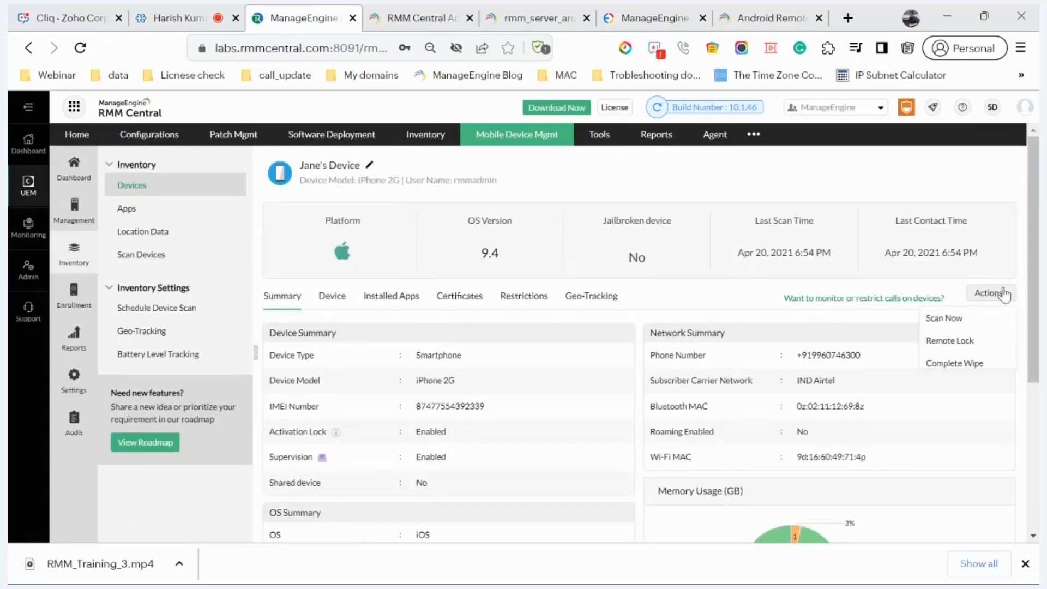
left_click(626, 308)
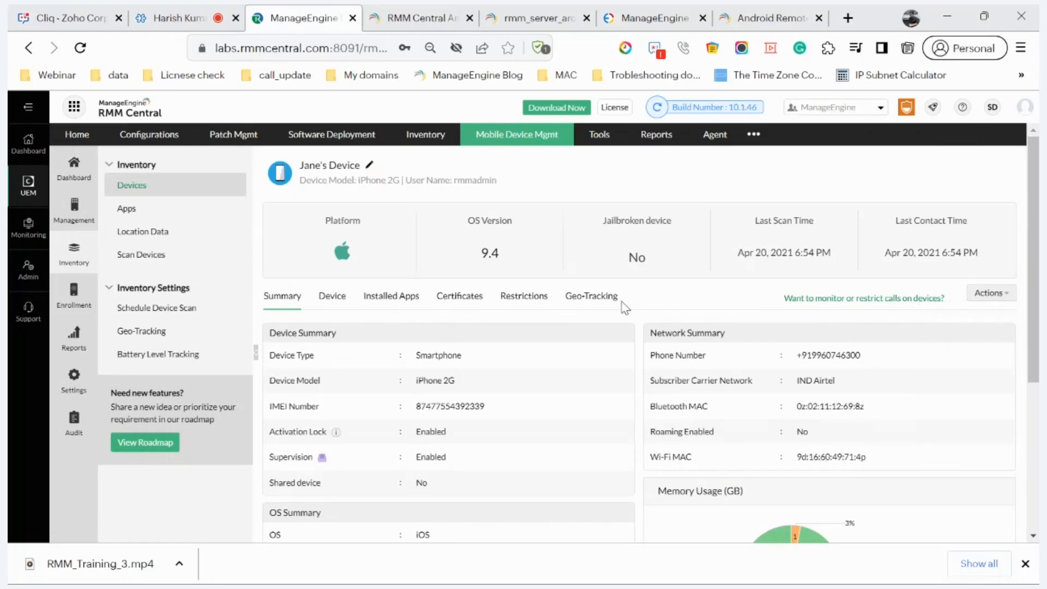
left_click(594, 302)
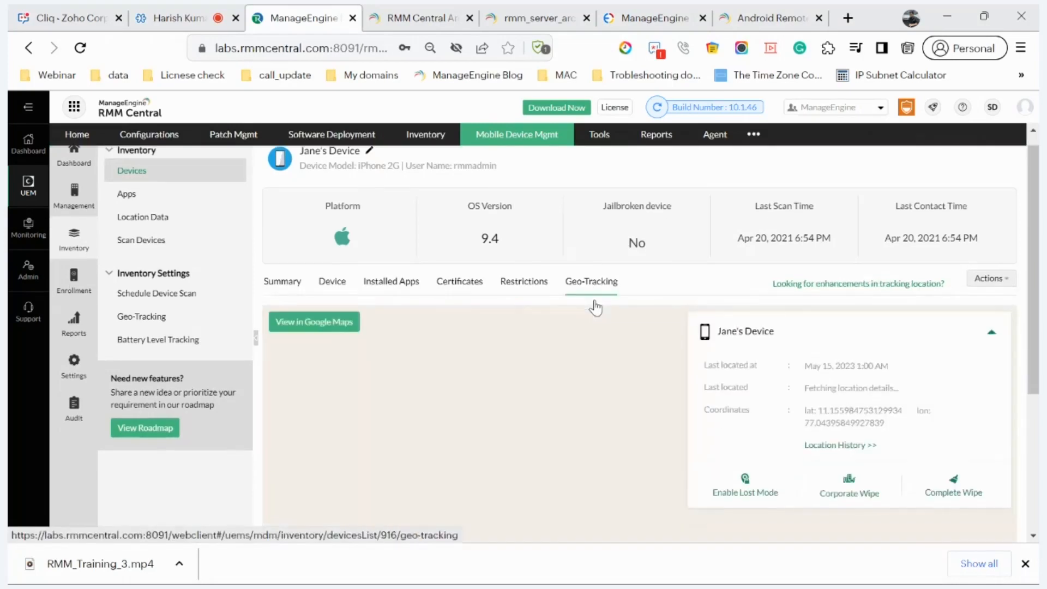
scroll(595, 308, "down", 3)
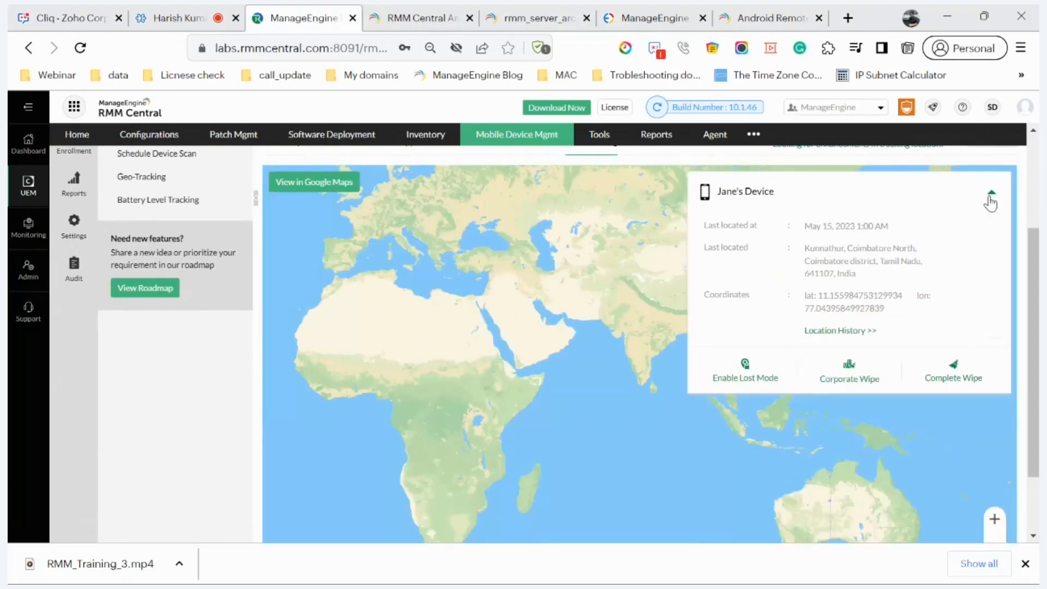
Step: Collapse the location card, zoom the map out around Coimbatore, and list the device's remote actions
left_click(990, 198)
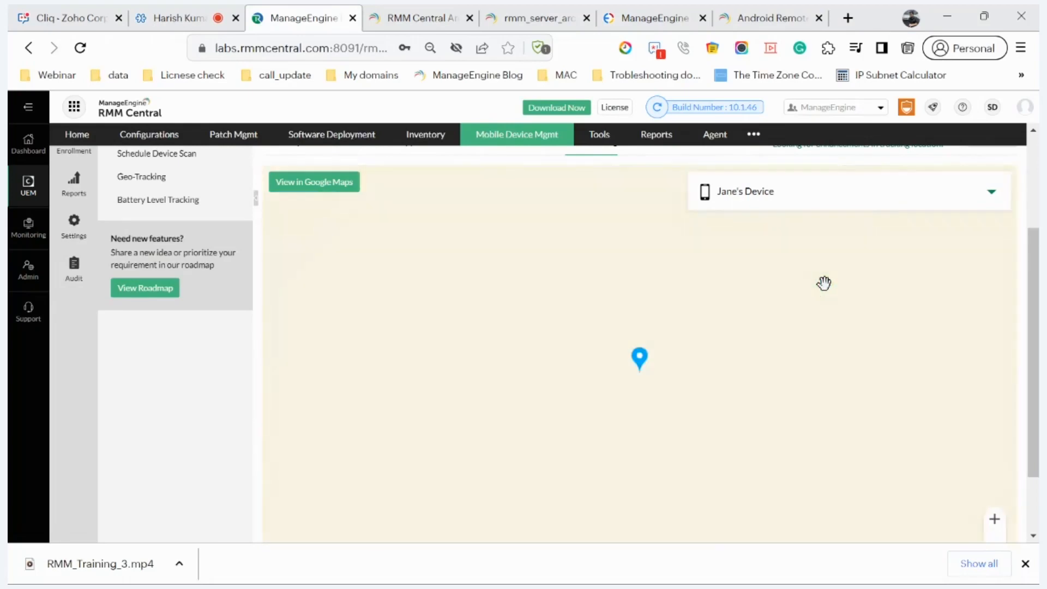
scroll(742, 343, "down", 2)
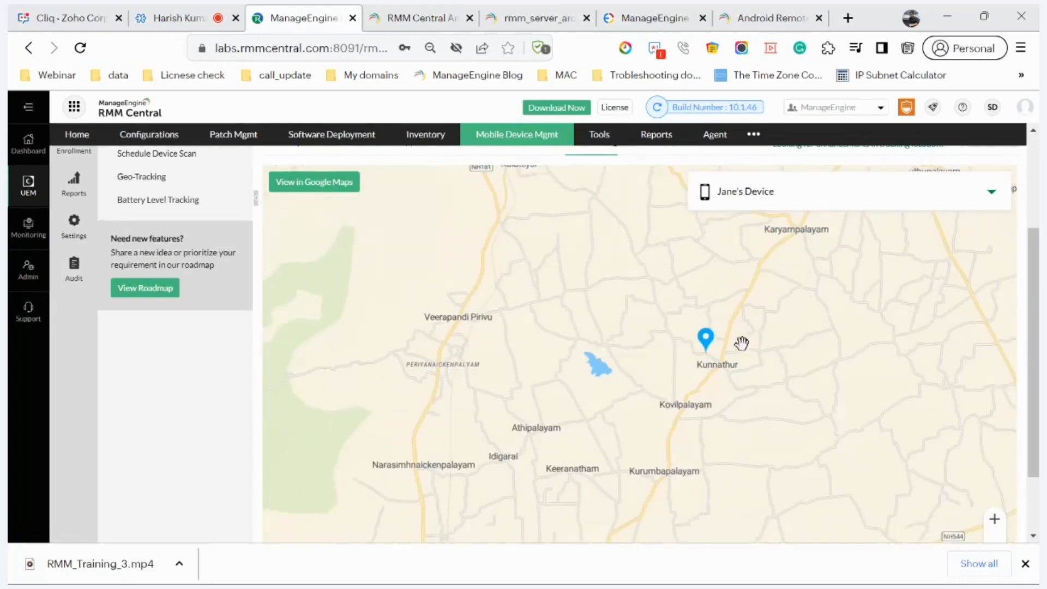
scroll(741, 343, "down", 2)
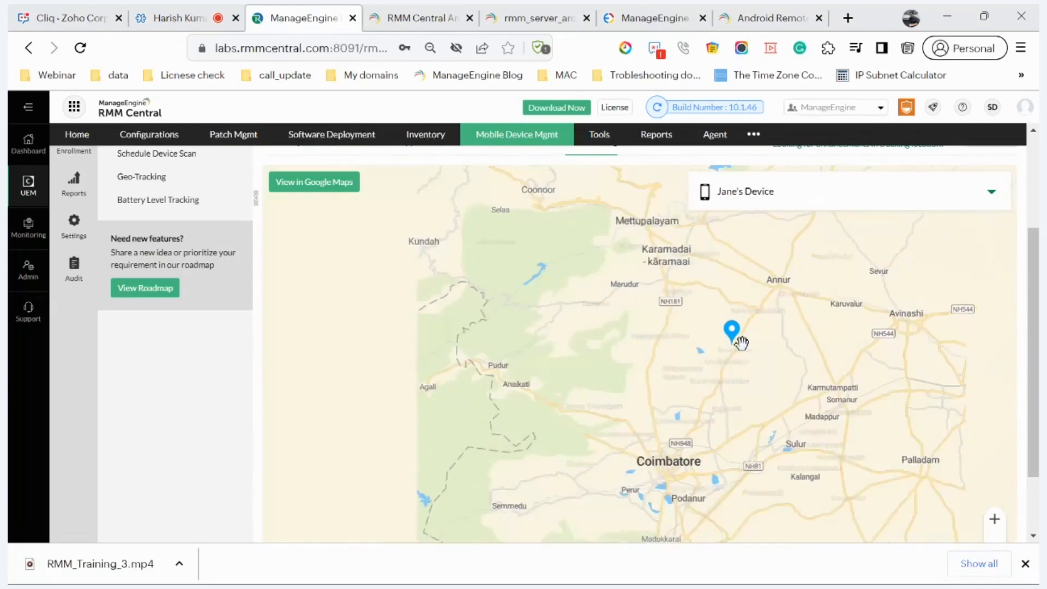
scroll(742, 342, "down", 2)
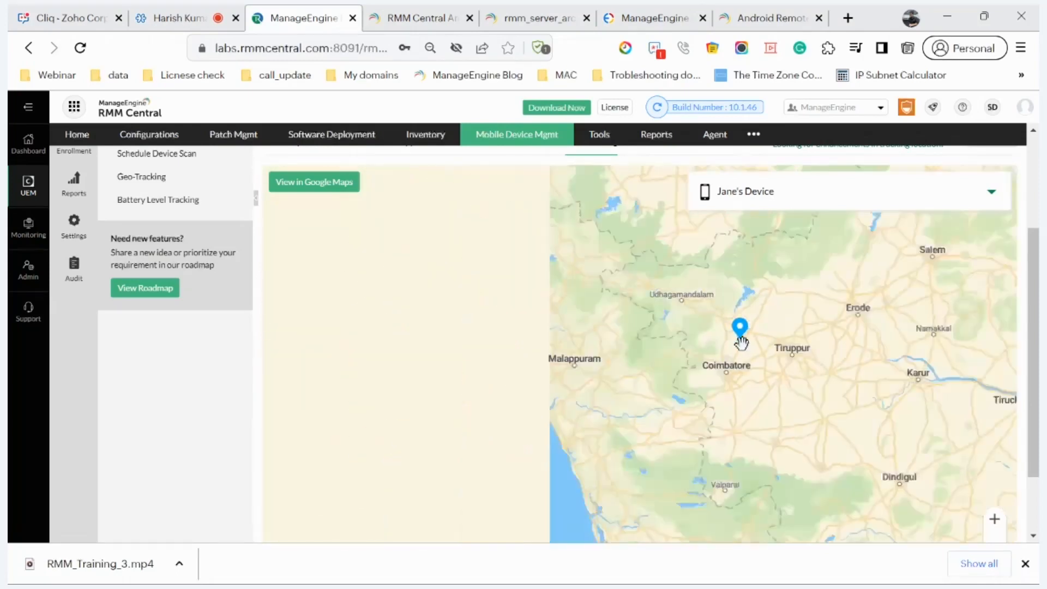
scroll(742, 343, "down", 2)
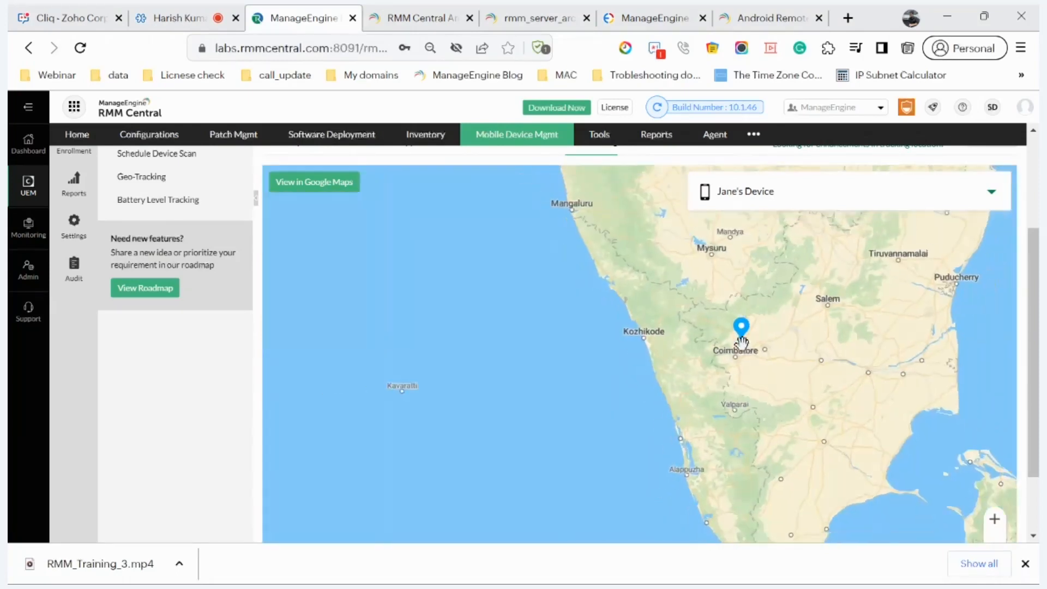
scroll(742, 343, "down", 1)
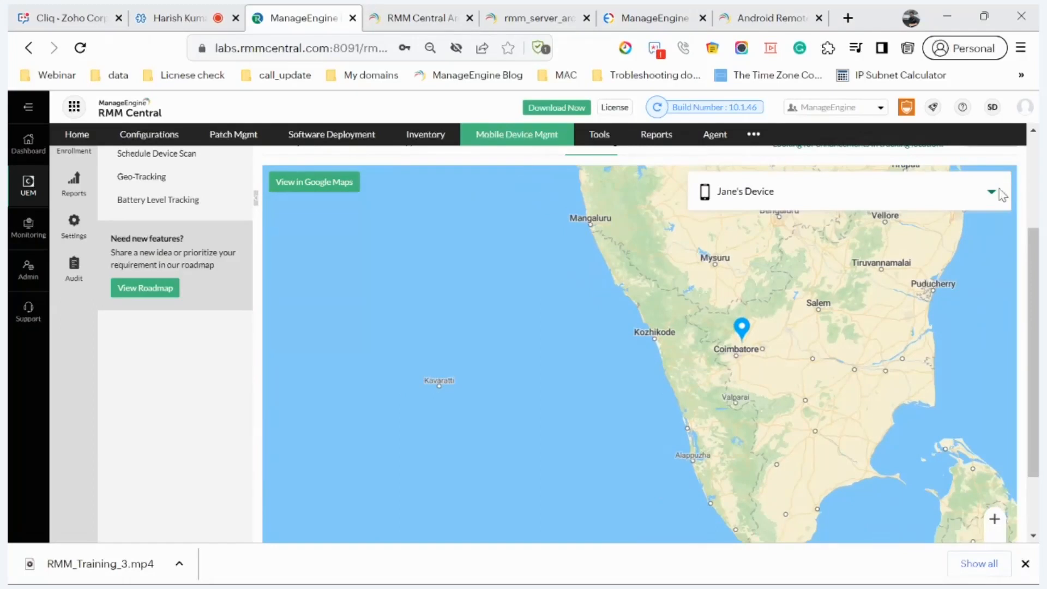
scroll(994, 202, "up", 1)
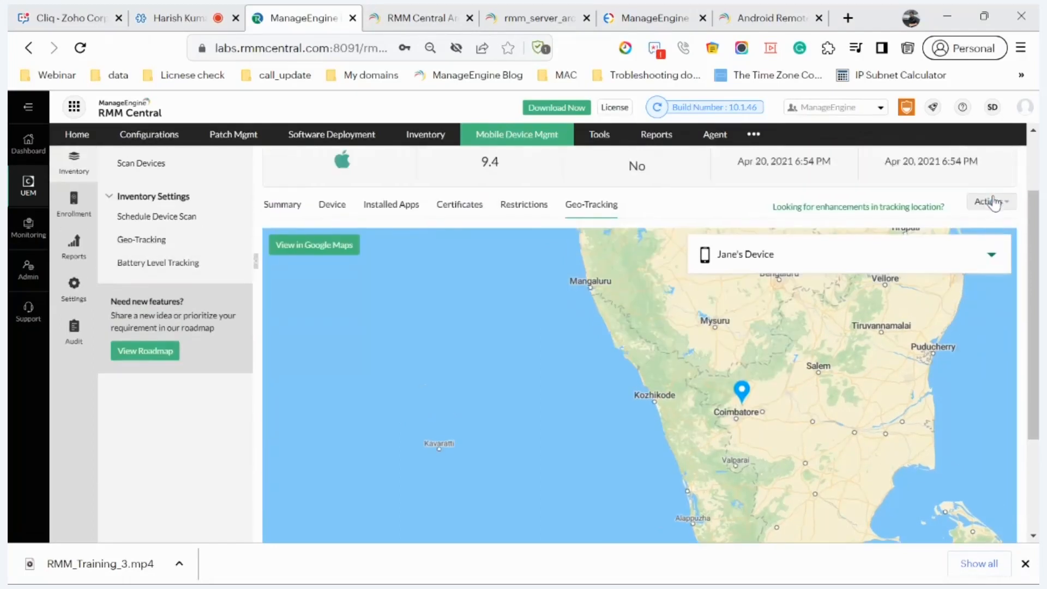
left_click(994, 202)
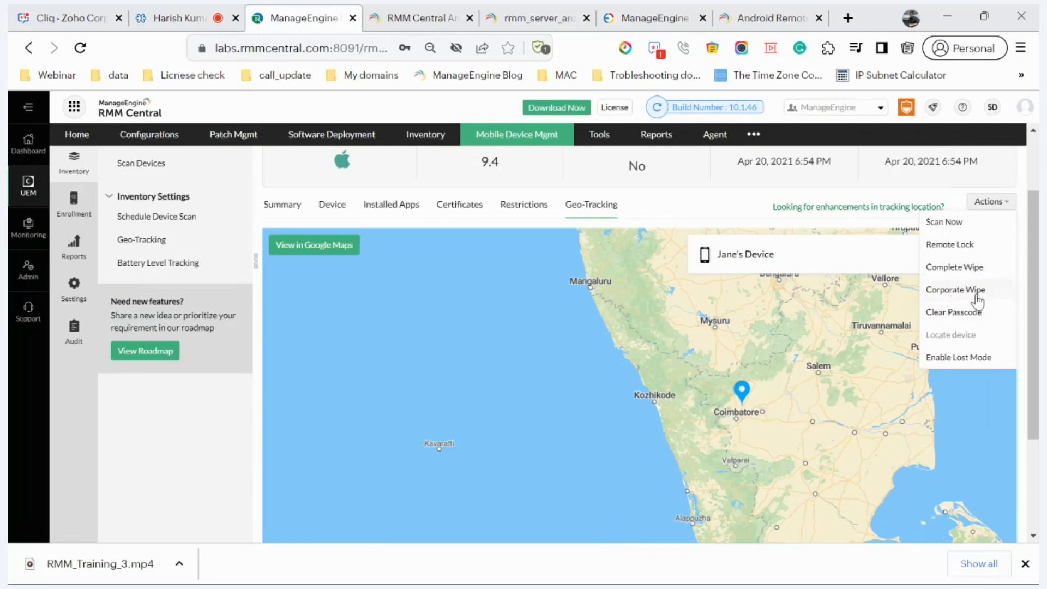
scroll(926, 287, "up", 2)
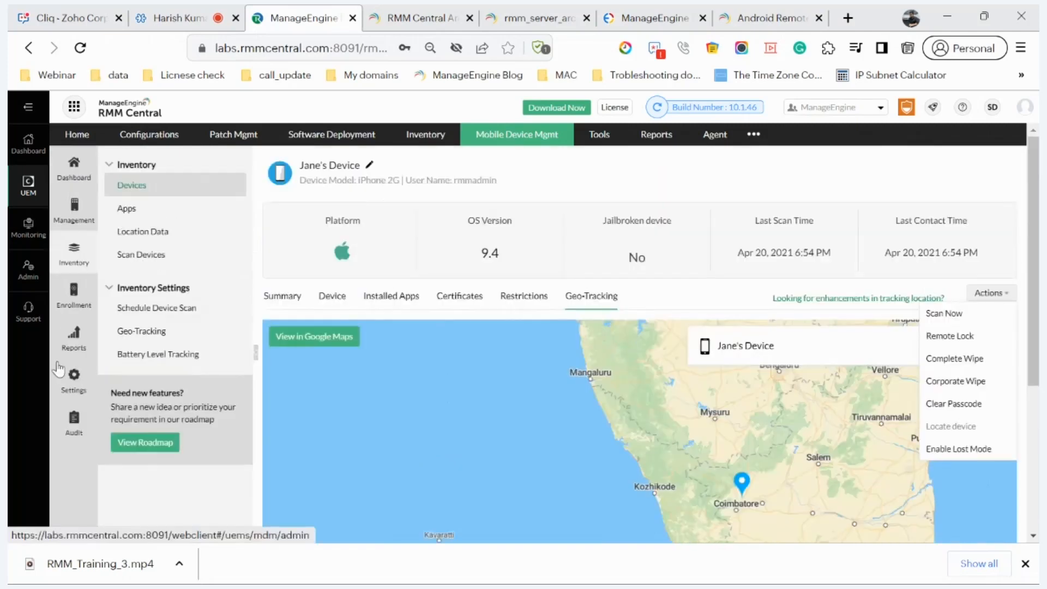
Step: Open Admin's ServiceDesk Plus MSP Settings and start configuring the integration
left_click(74, 257)
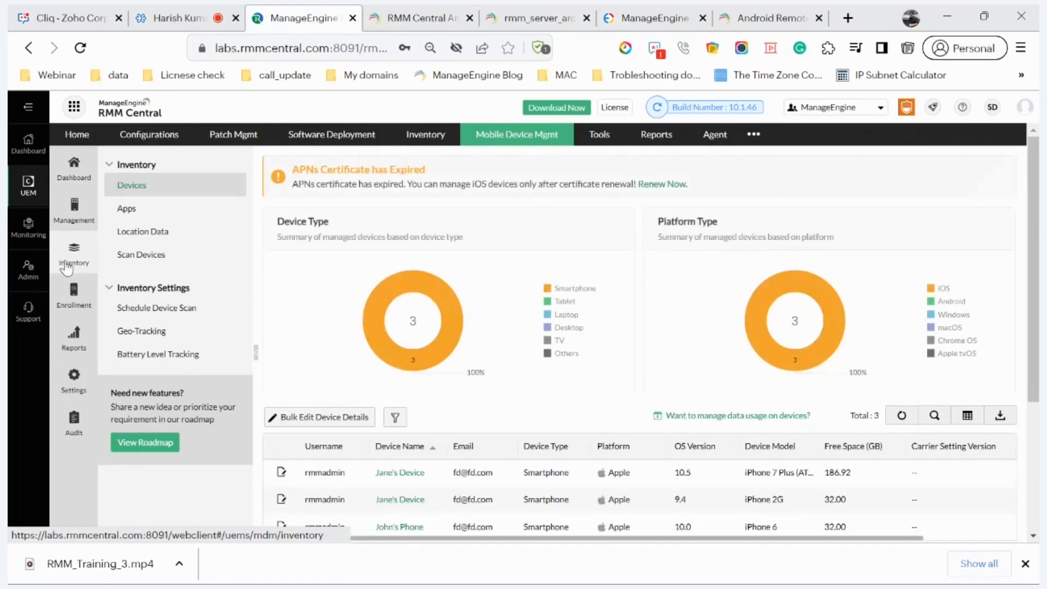
left_click(27, 271)
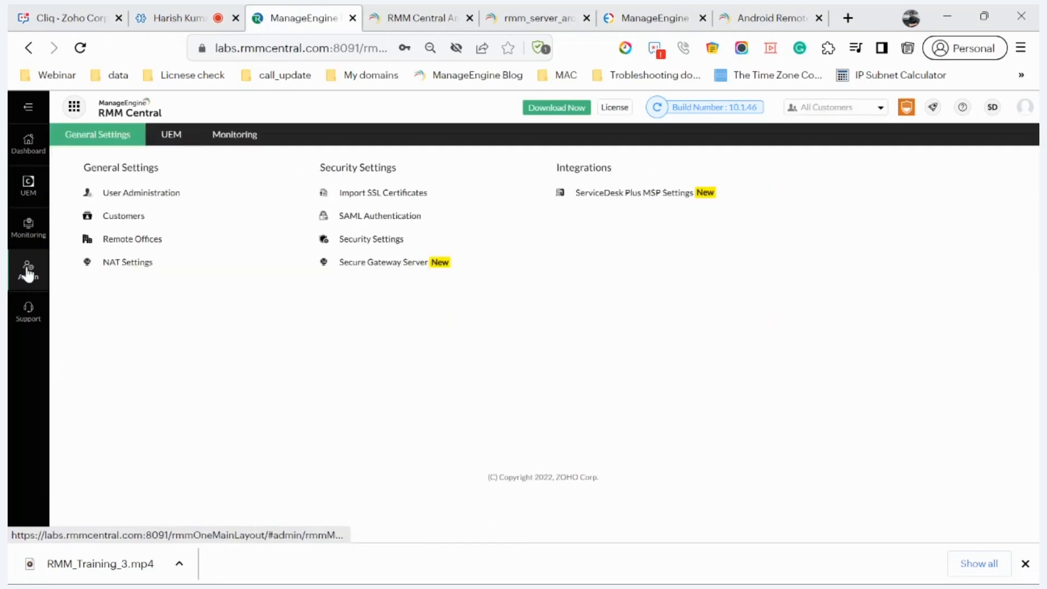
left_click(642, 195)
scroll(644, 200, "down", 3)
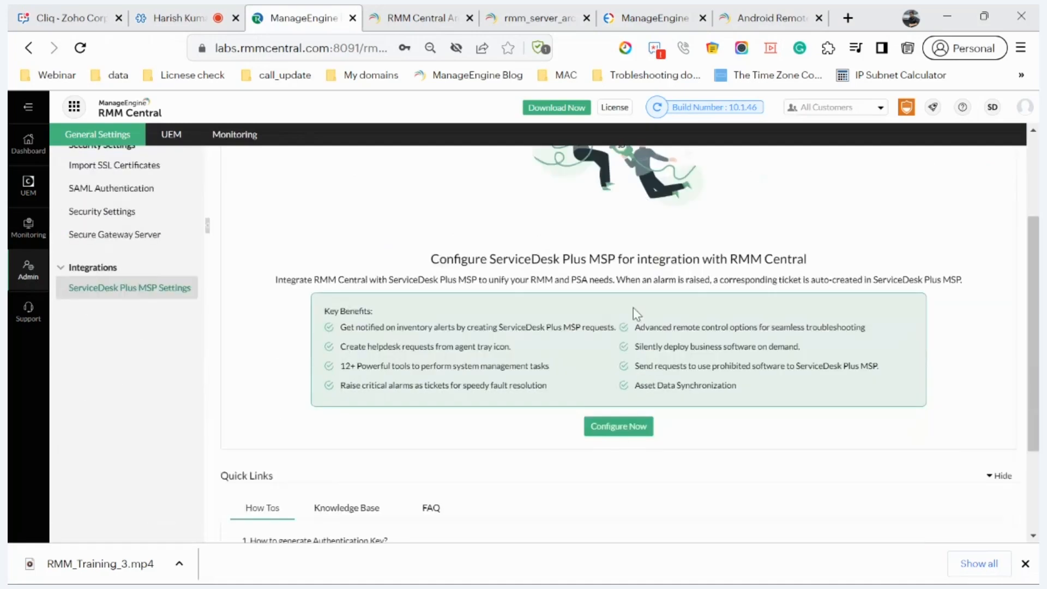
left_click(622, 428)
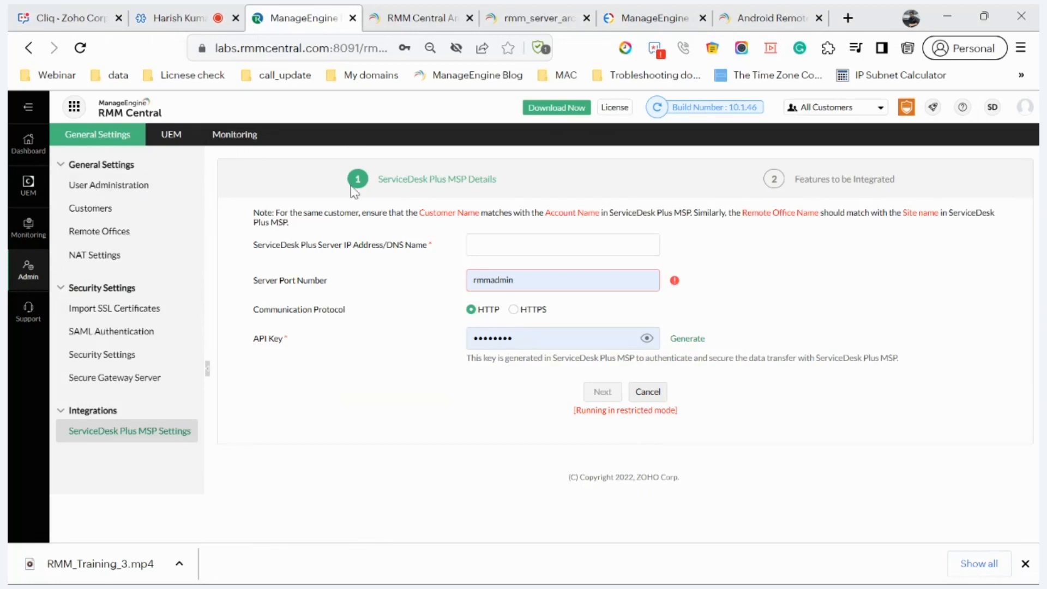
Step: Set the server to sdplab.desktopcentral.com, port 8080, protocol HTTPS
left_click(524, 247)
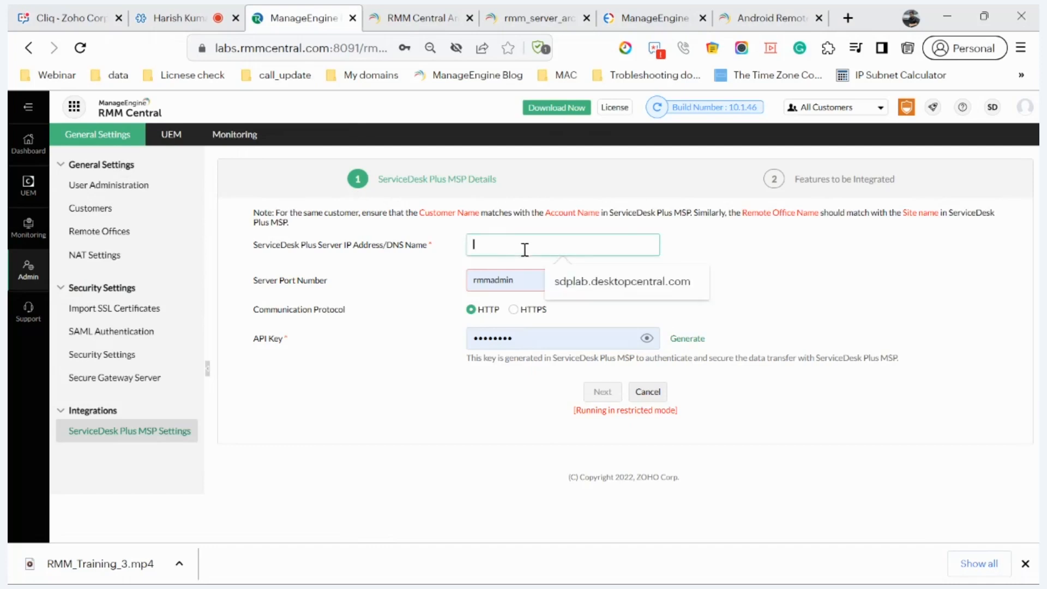
left_click(566, 282)
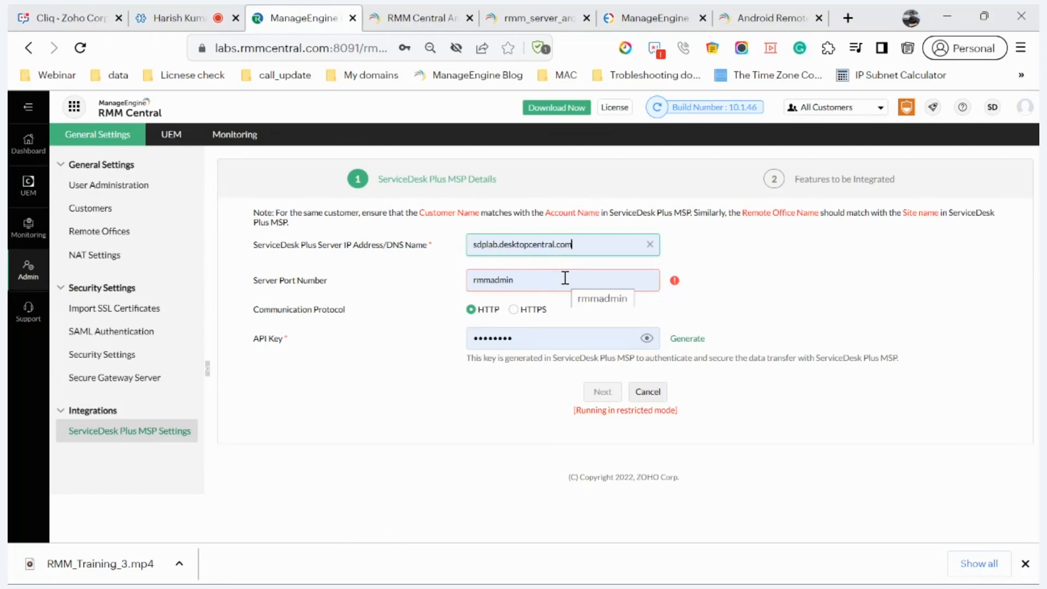
left_click(557, 285)
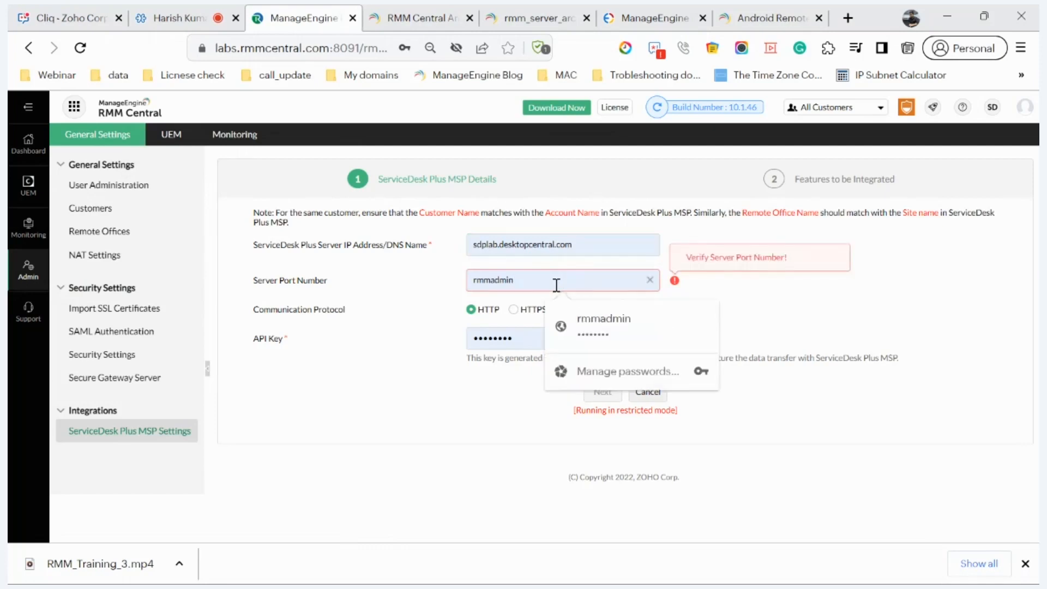
double_click(556, 285)
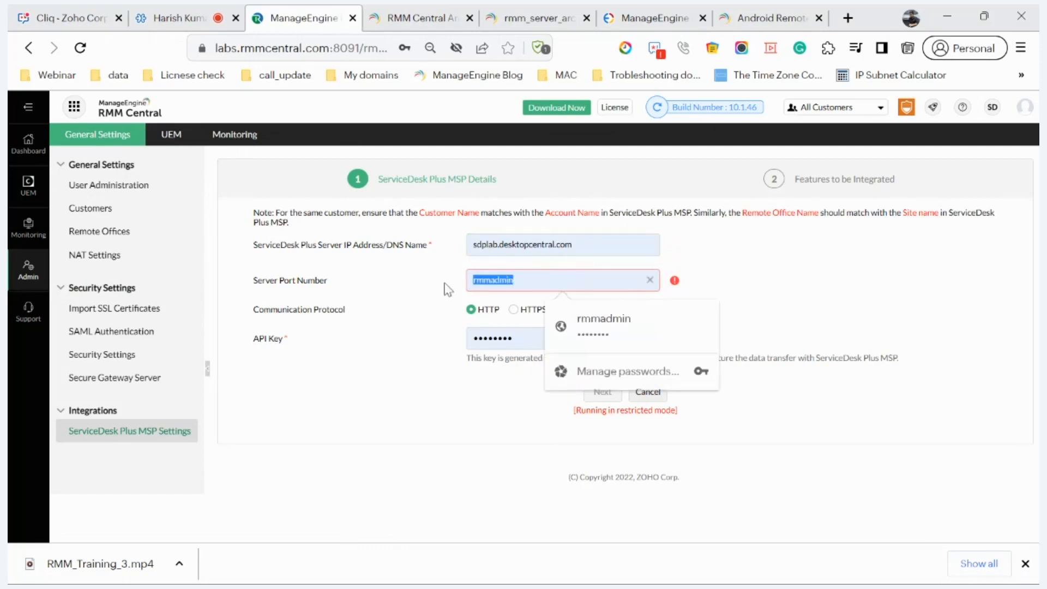
type("8080")
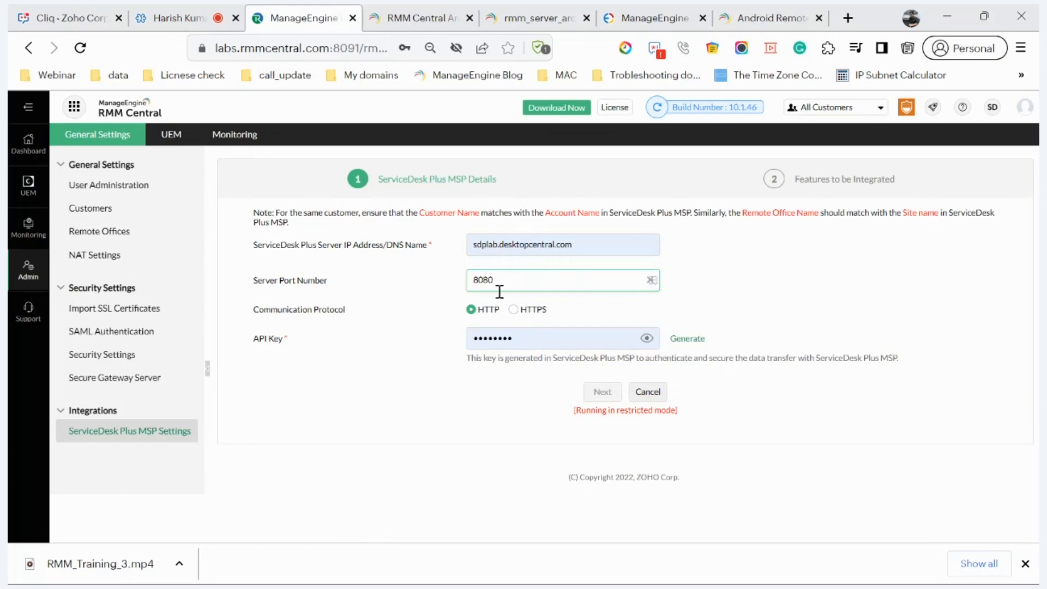
left_click(514, 309)
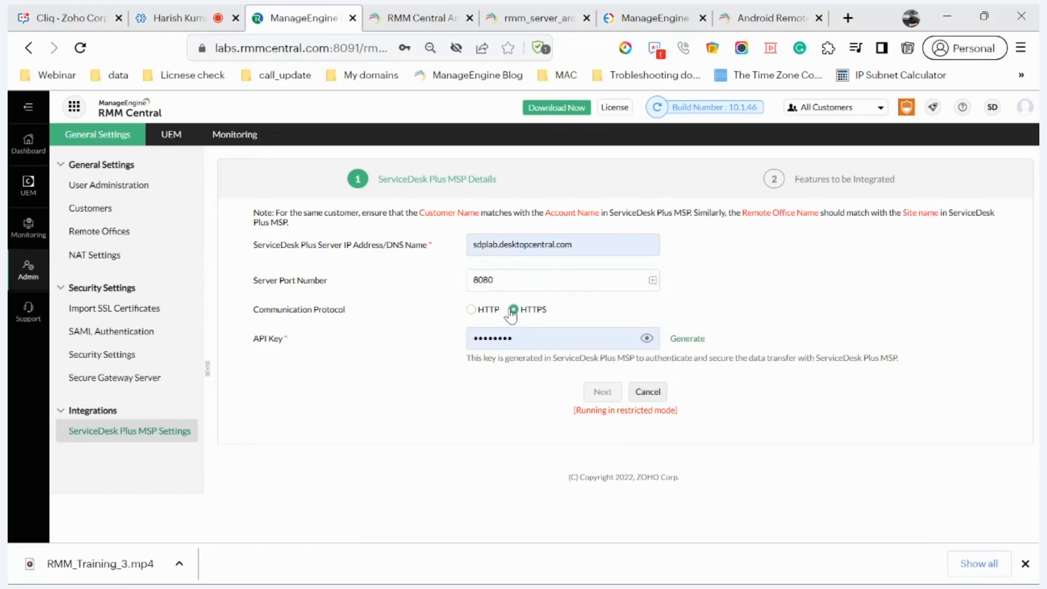
Step: Generate the API key on the server, close that window, and open the UEM inventory summary
left_click(687, 339)
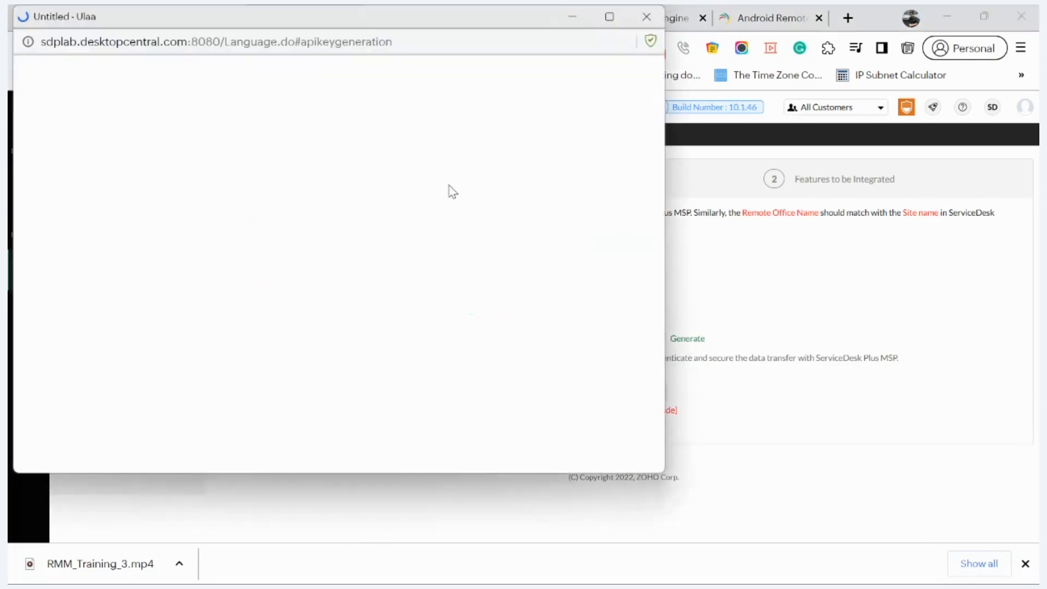
left_click_drag(409, 19, 582, 122)
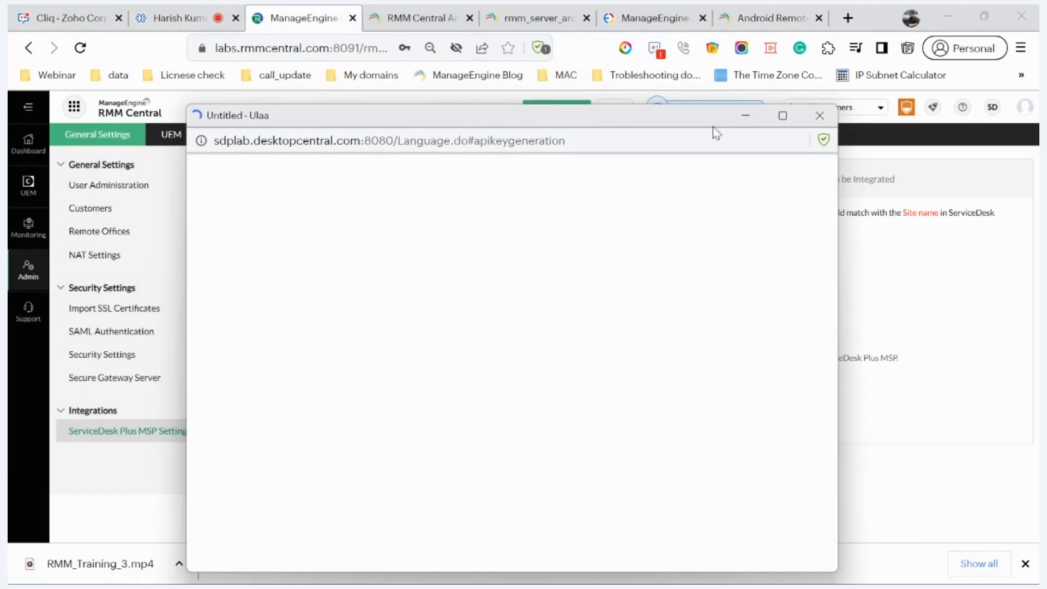
left_click(819, 115)
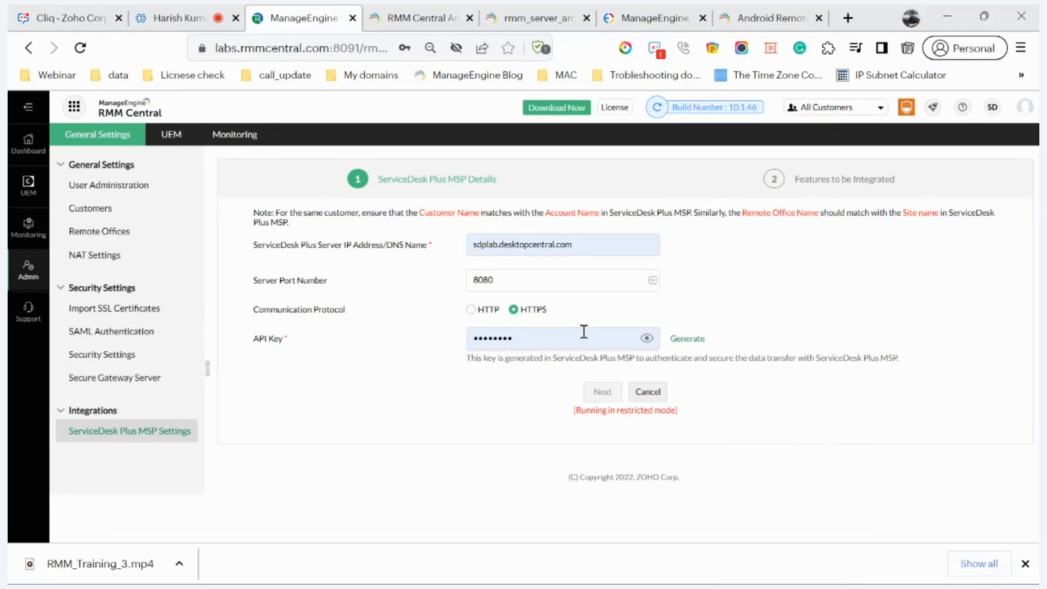
left_click(25, 186)
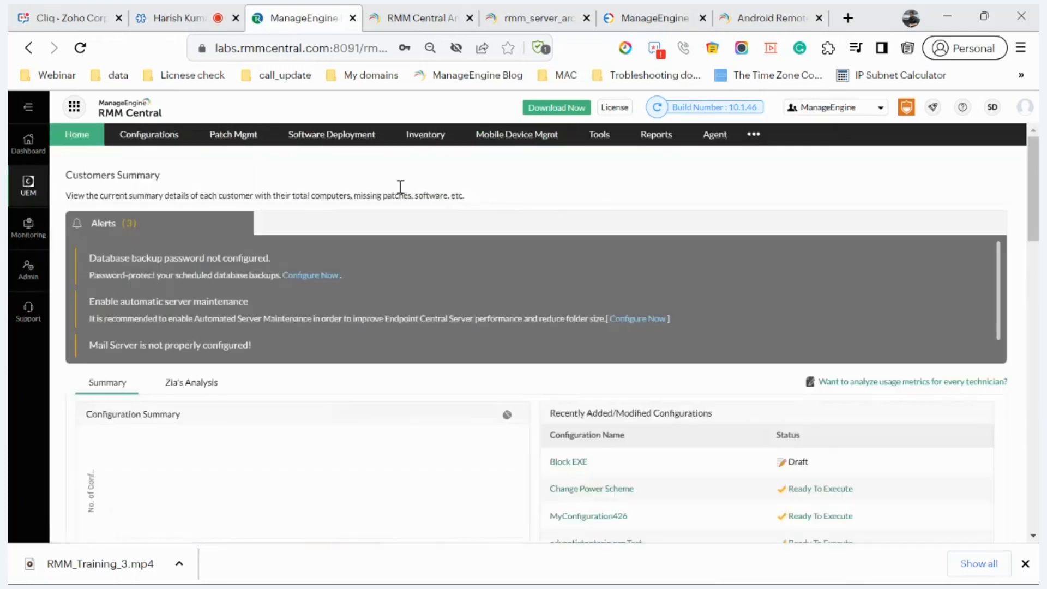
left_click(415, 147)
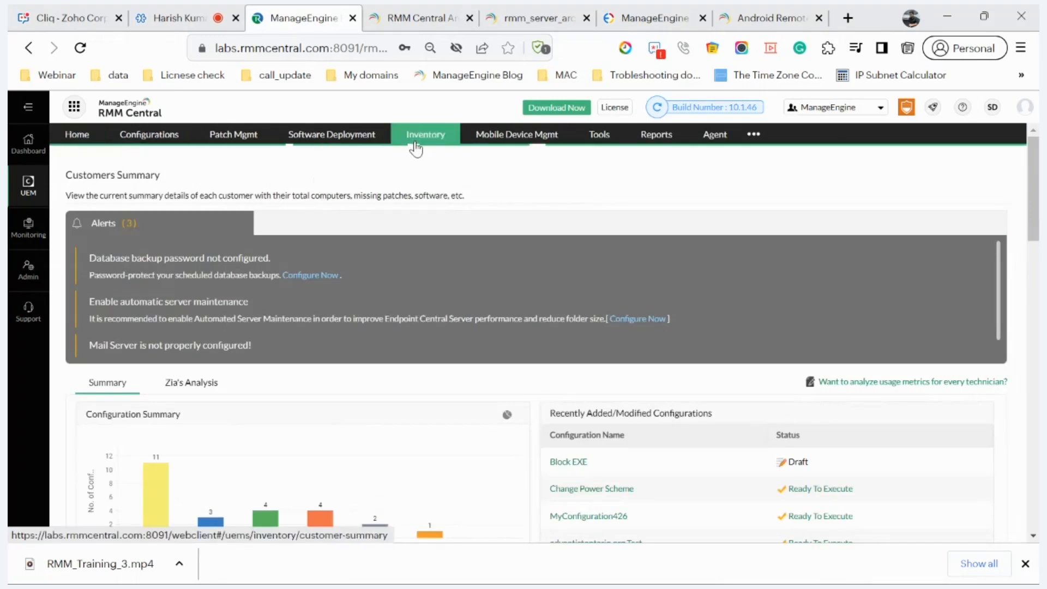